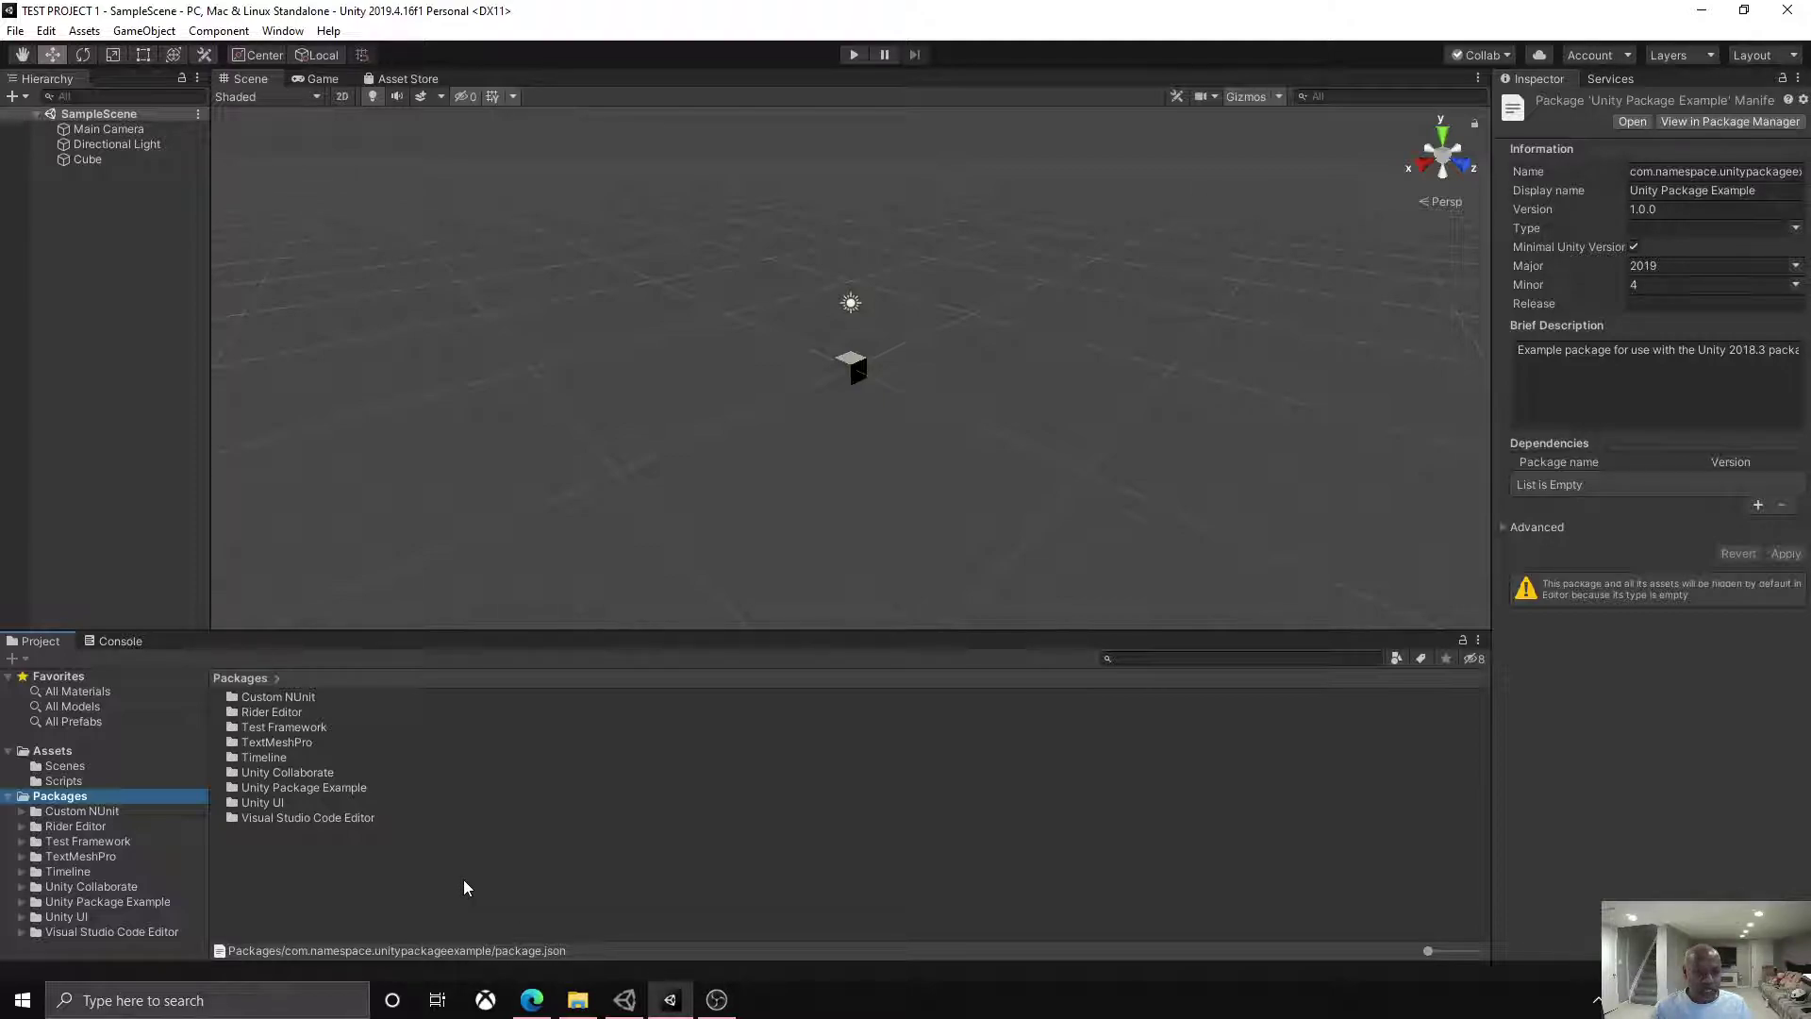
Step: Browse the project's Assets and Packages folders, including Custom NUnit, and view the Rider Editor package manifest
left_click(36, 755)
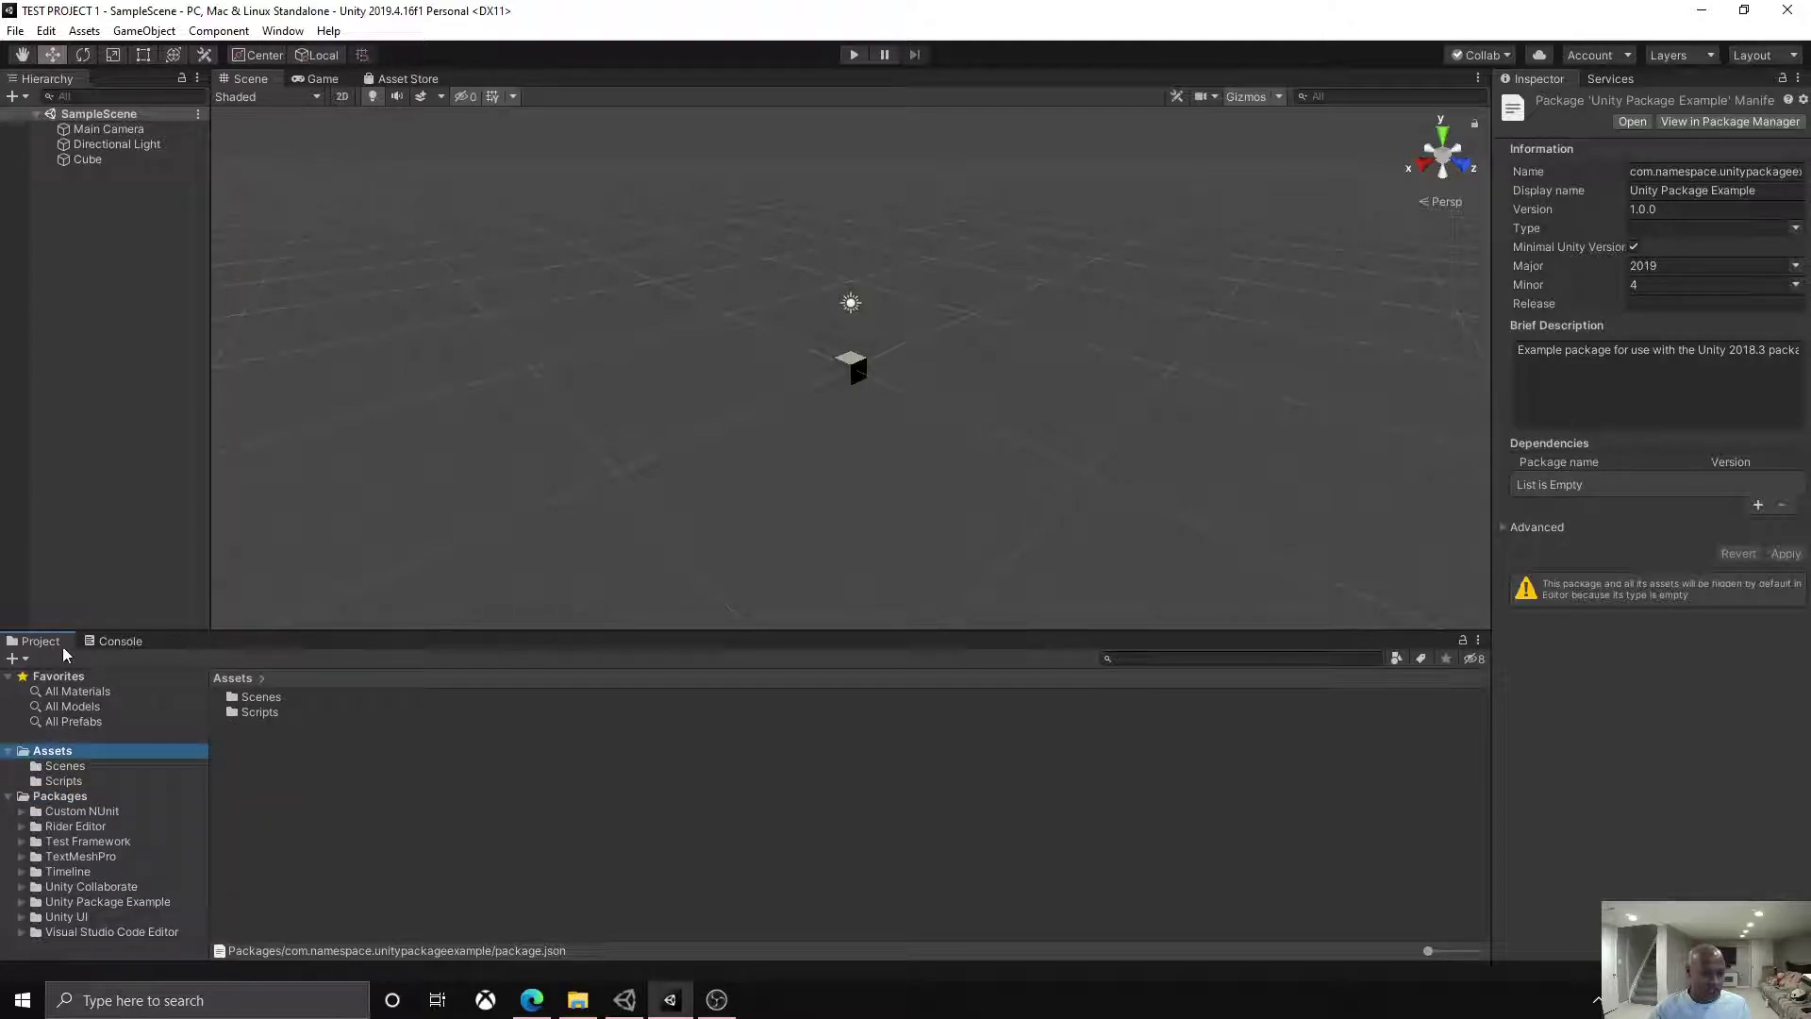
left_click(65, 800)
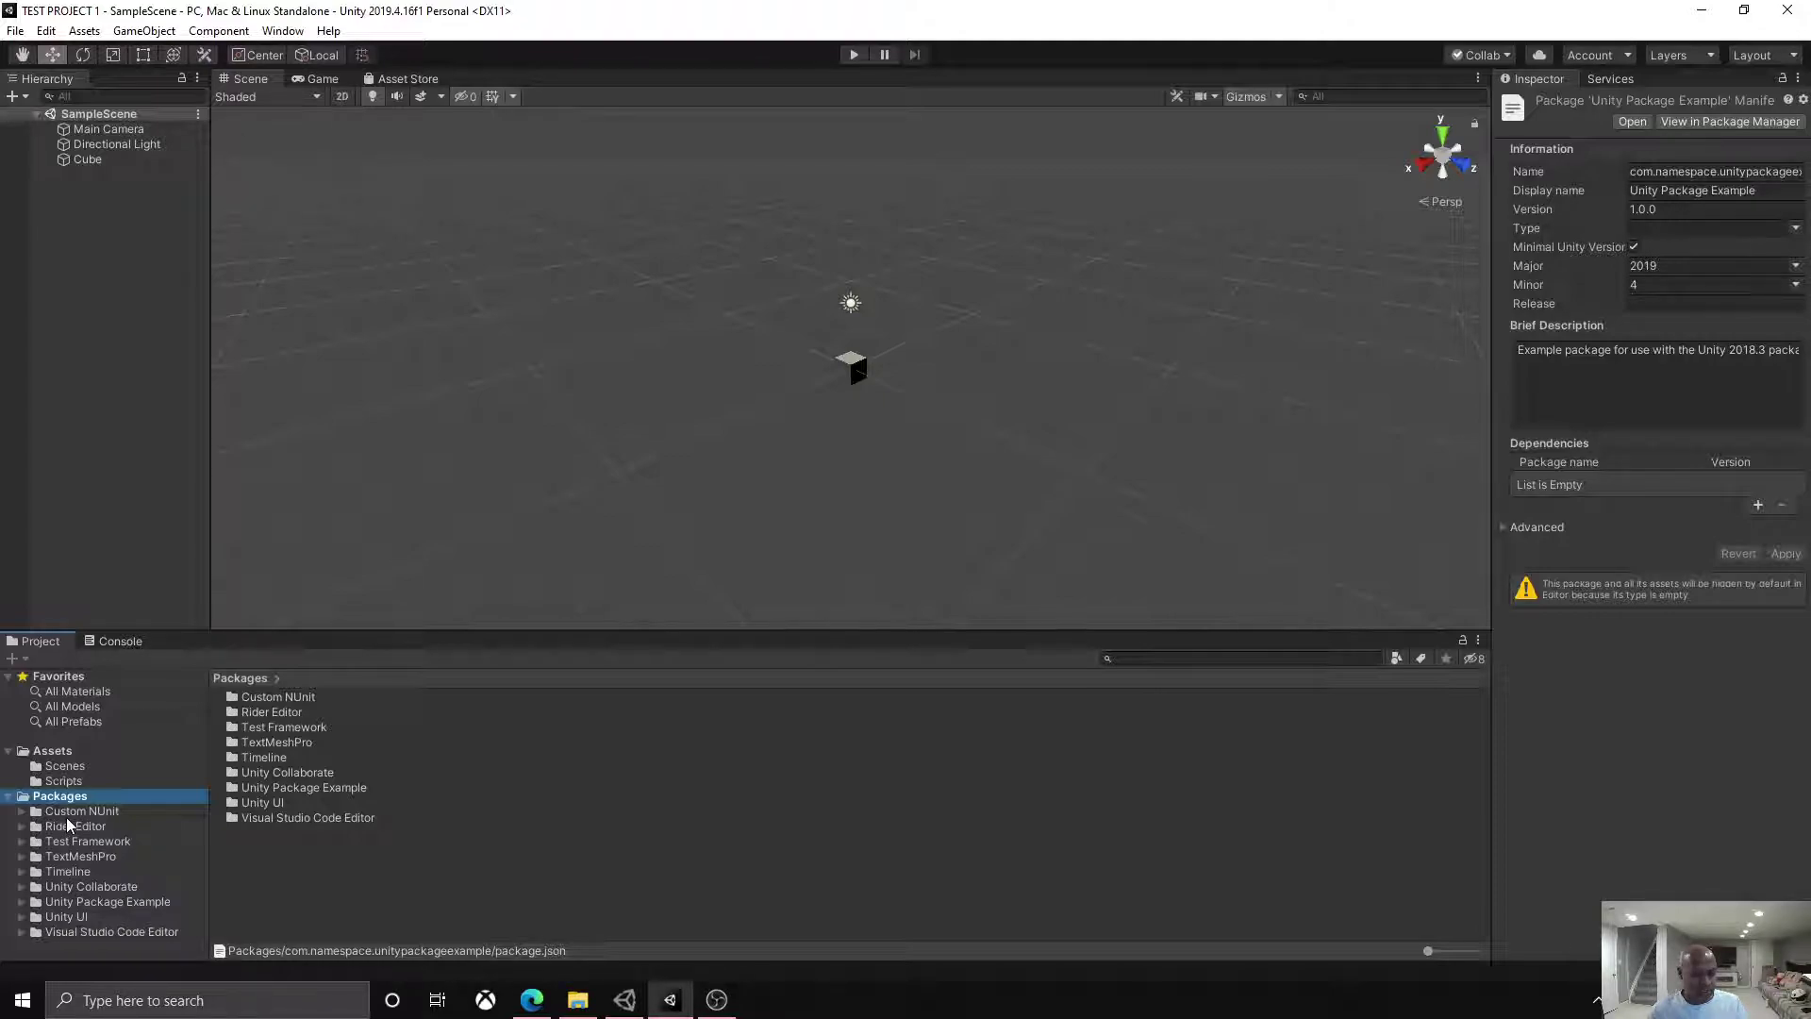
left_click(69, 813)
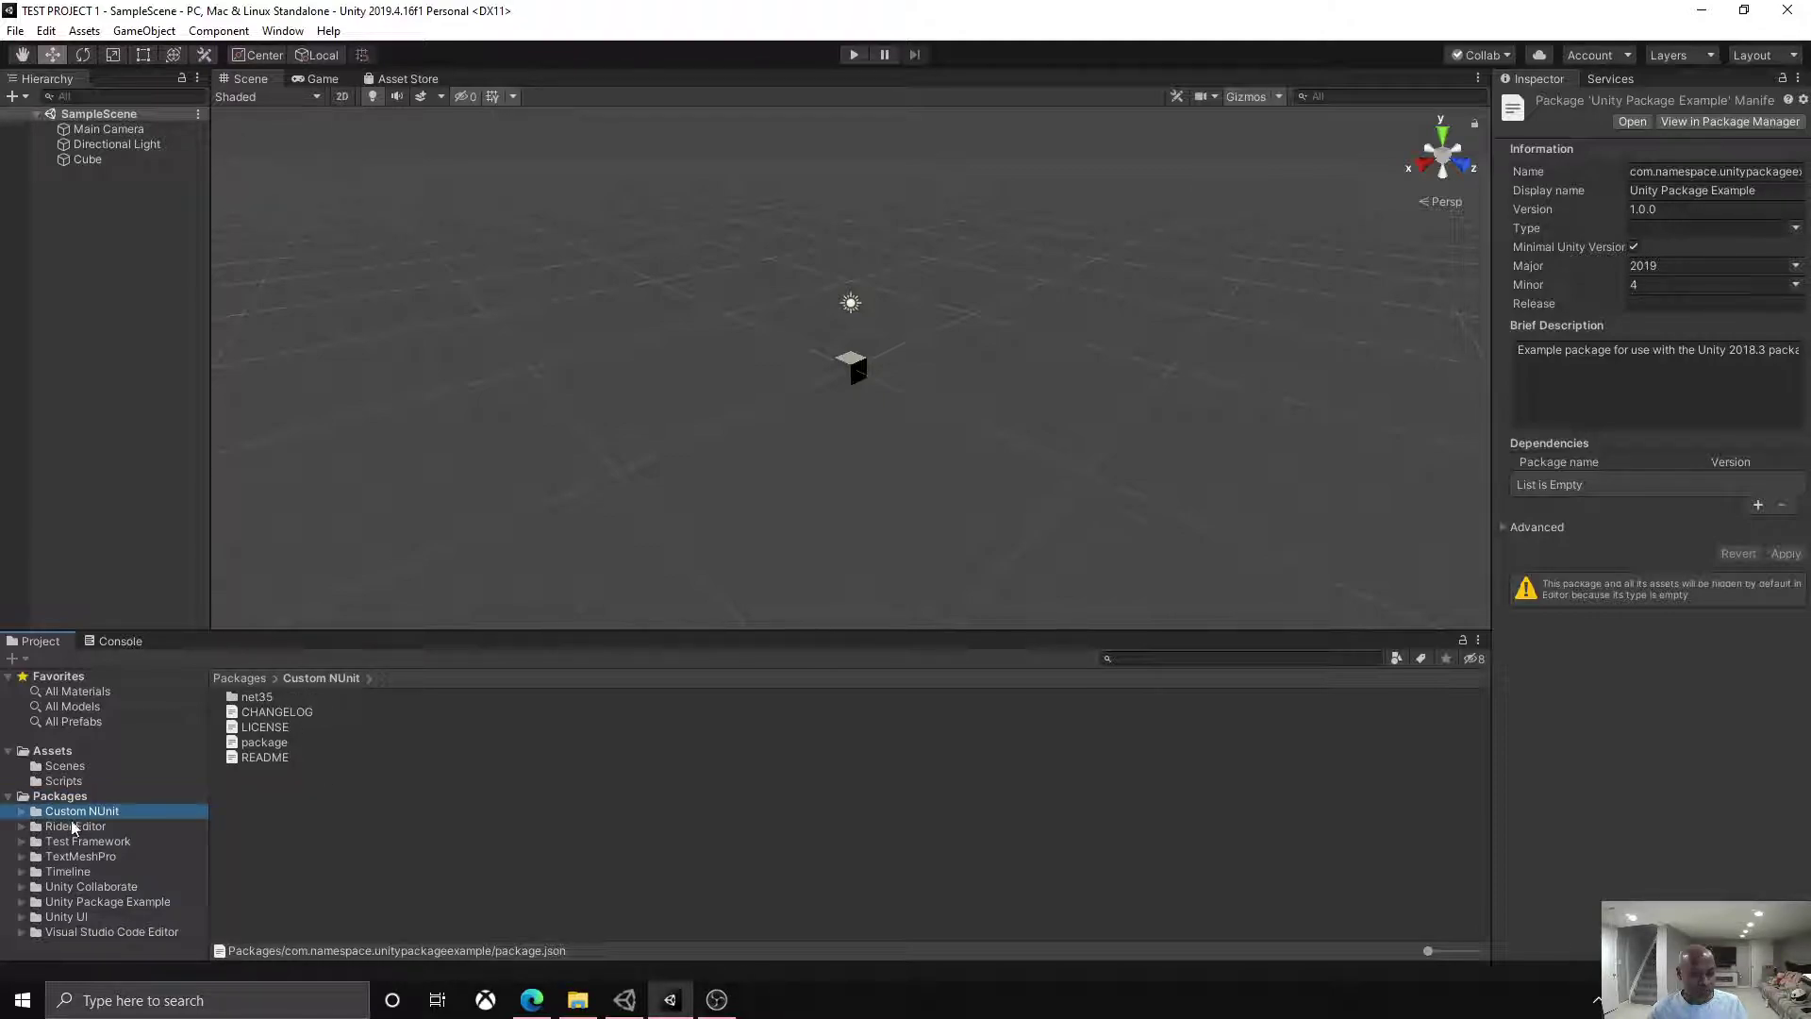
left_click(70, 828)
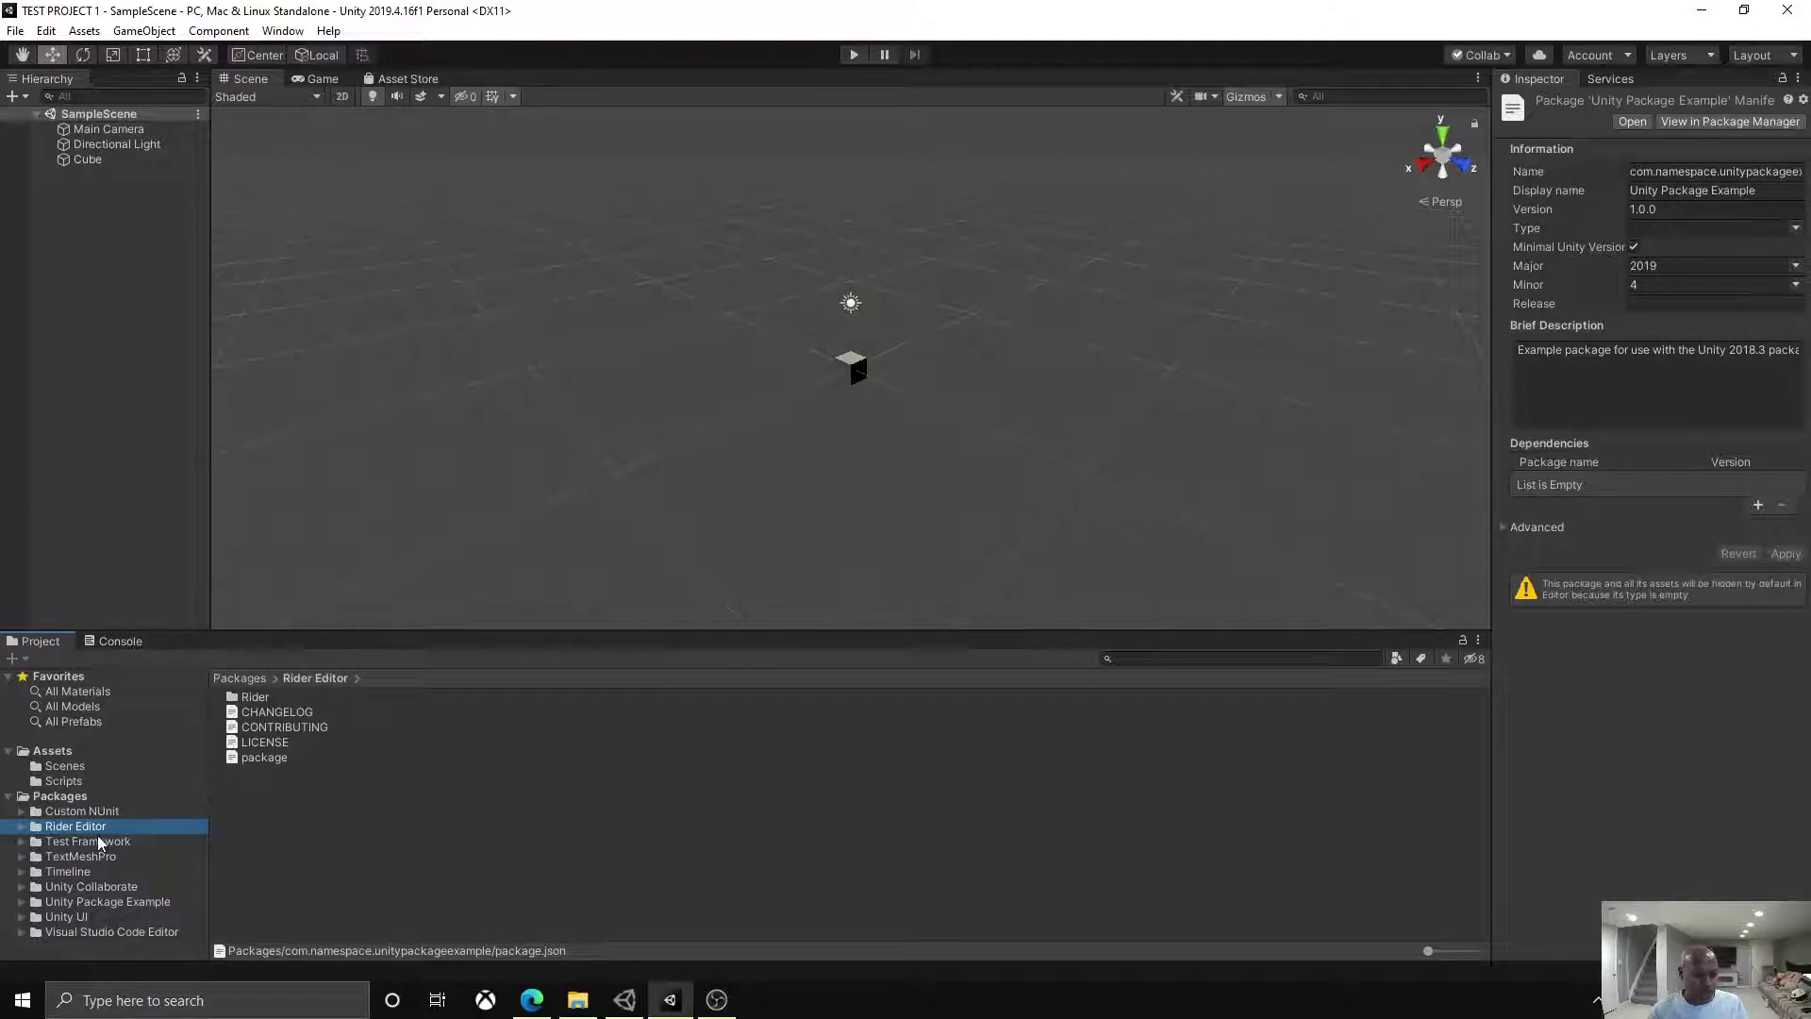
left_click(257, 760)
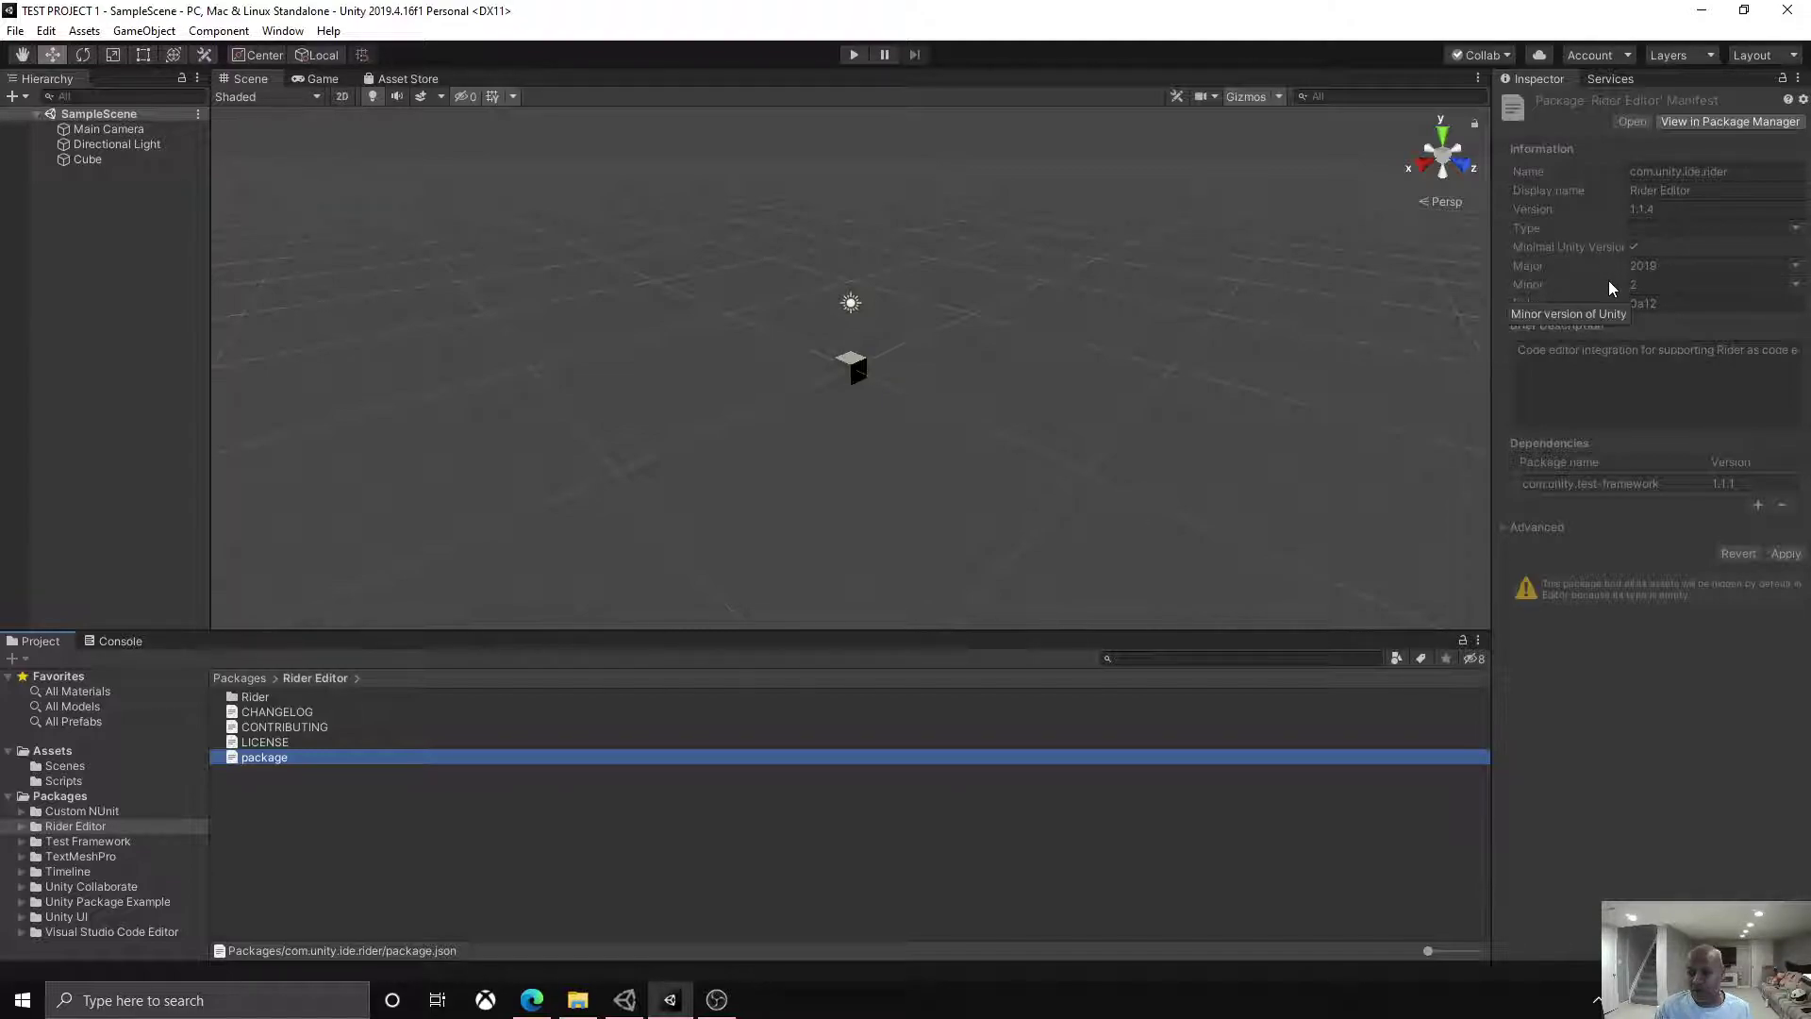
left_click(1634, 283)
type("2")
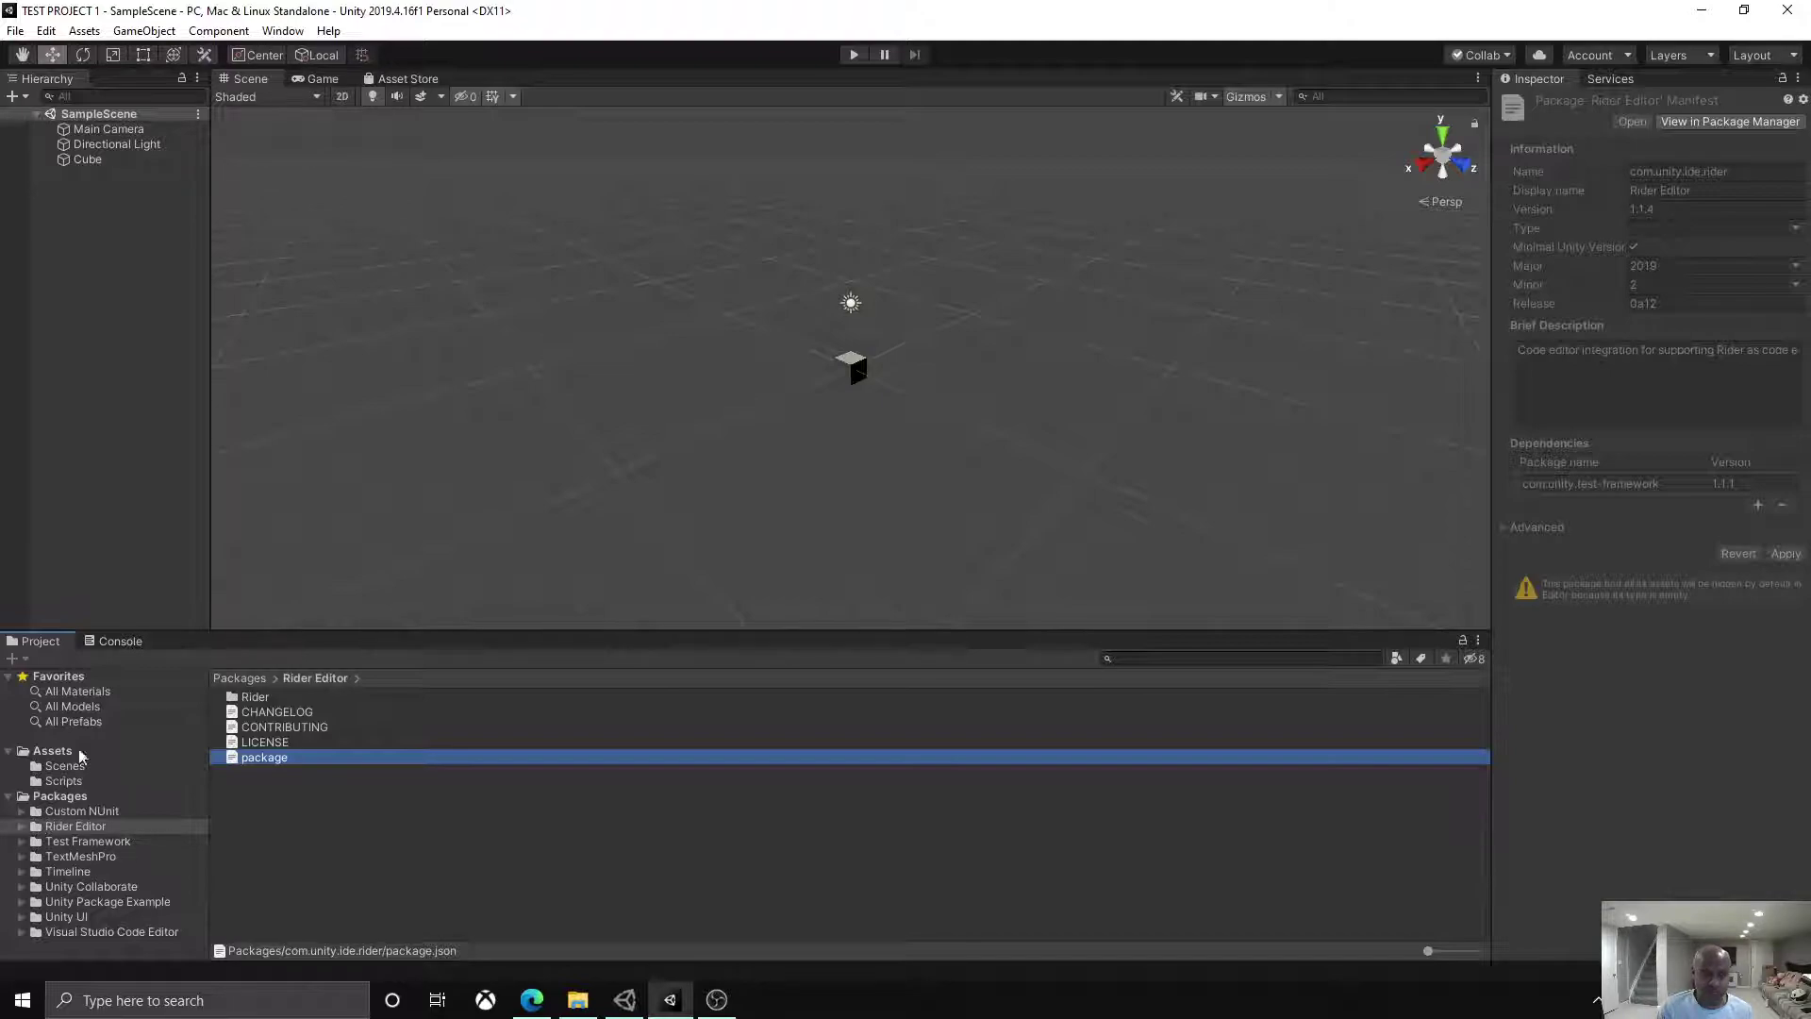
Step: Open the Package Manager and view the details of the custom Unity Package Example
left_click(283, 31)
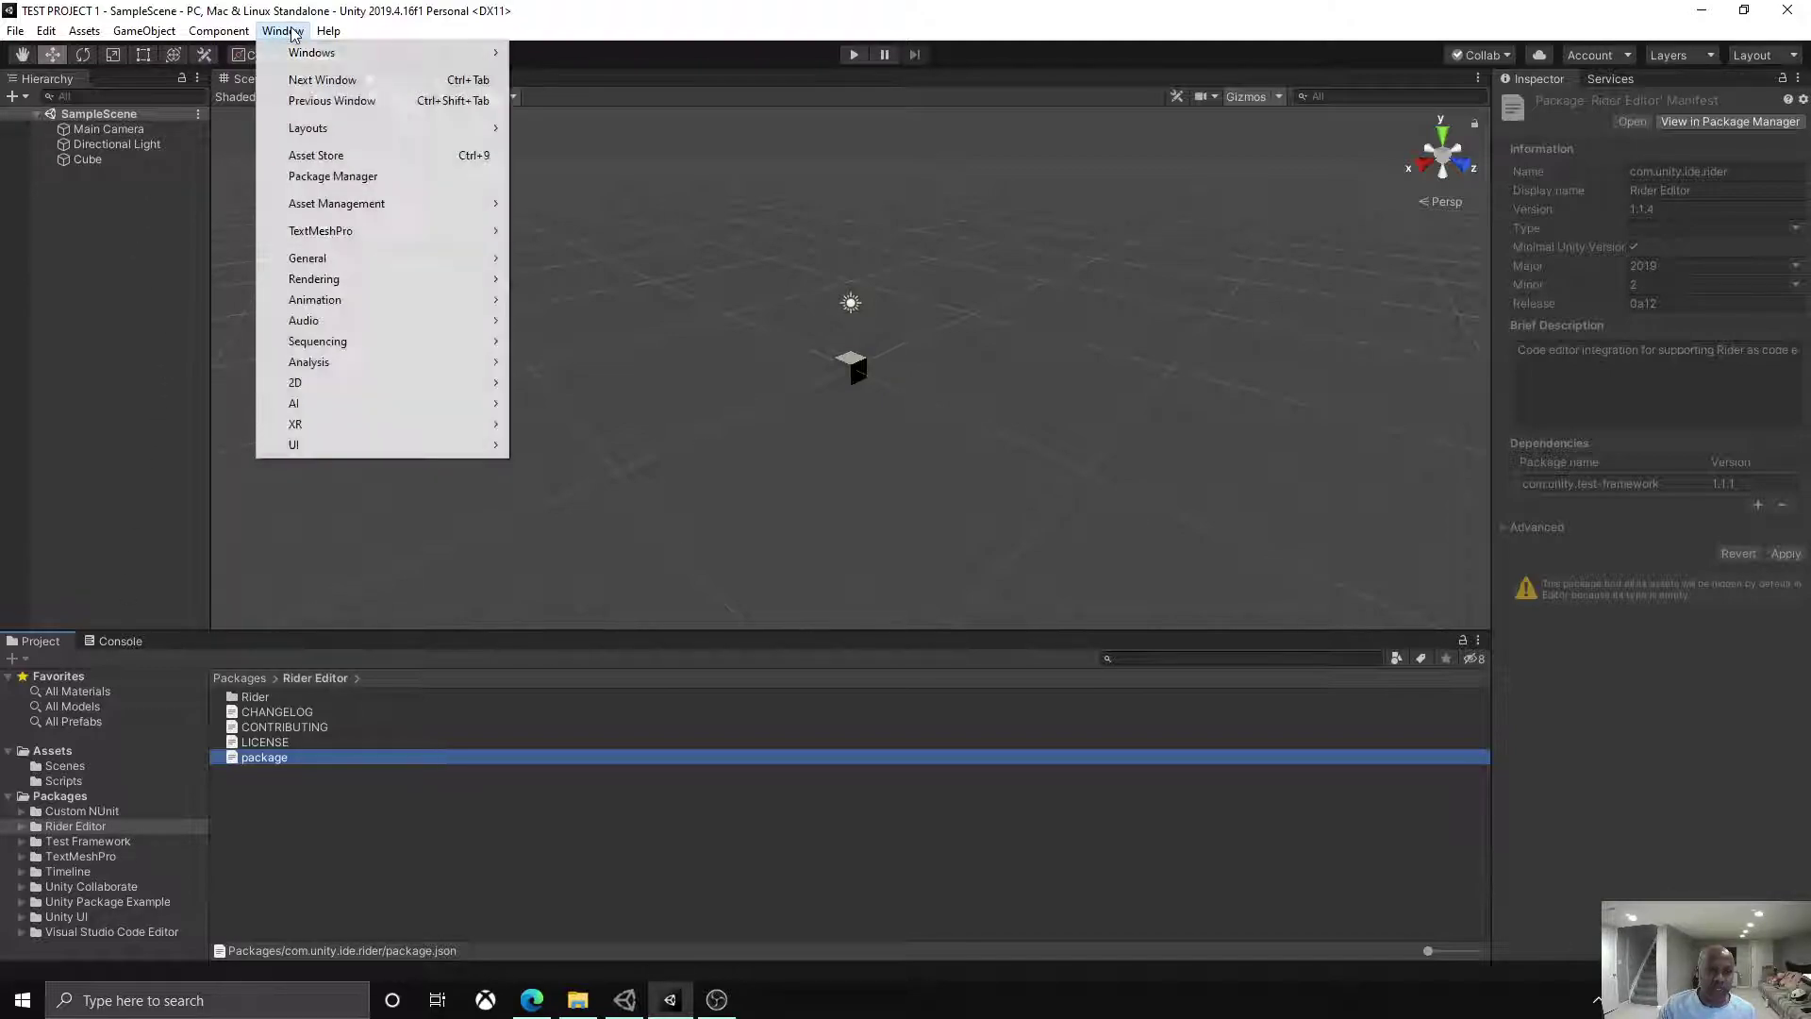
left_click(314, 177)
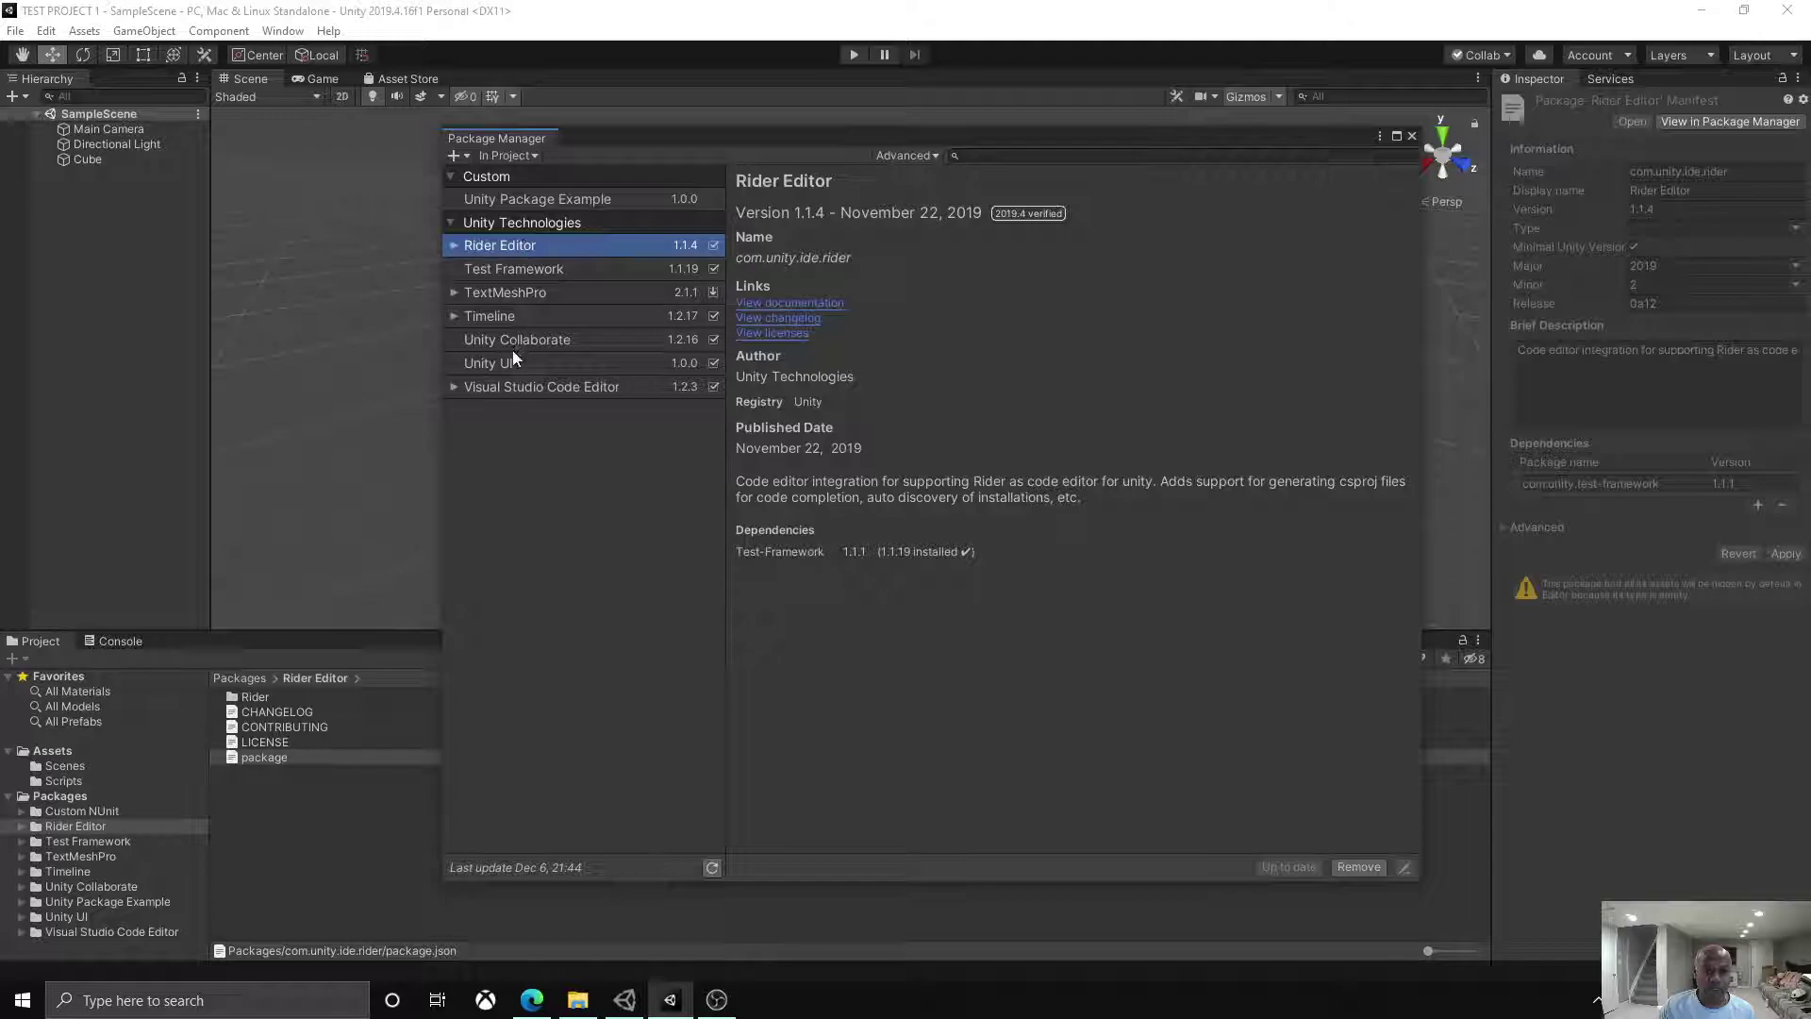
left_click(522, 200)
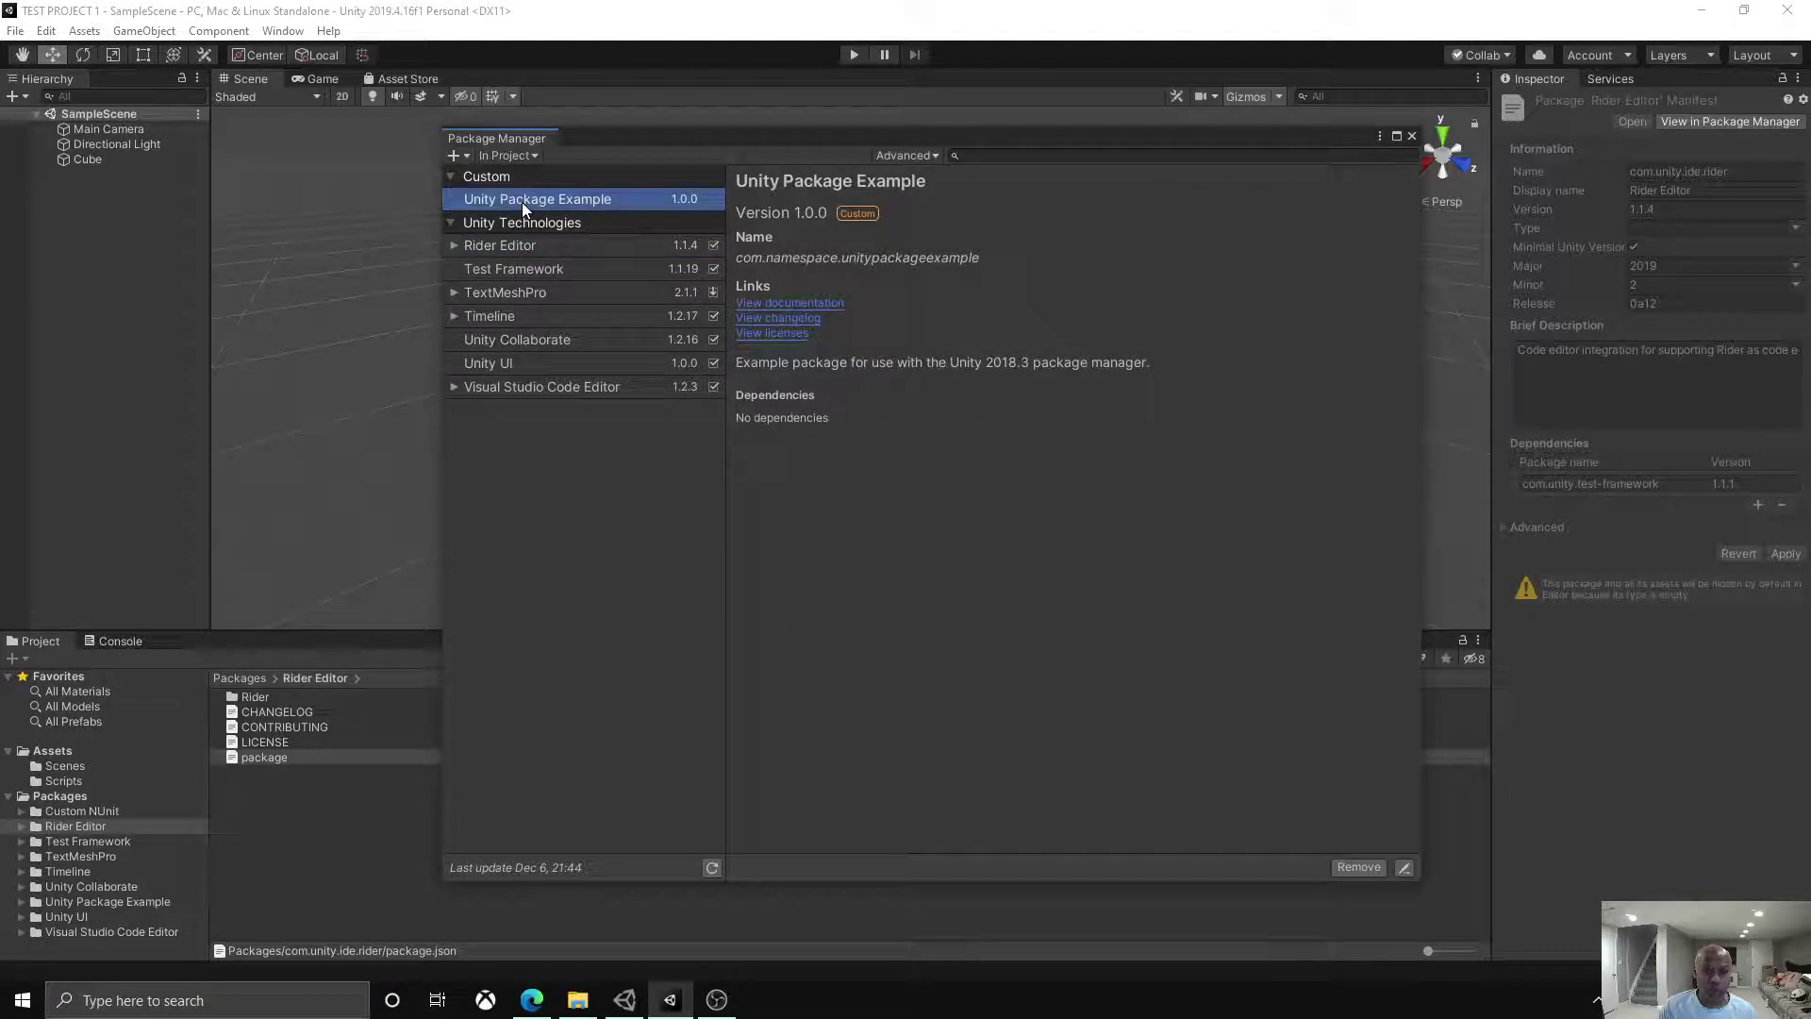
left_click(510, 222)
left_click(507, 219)
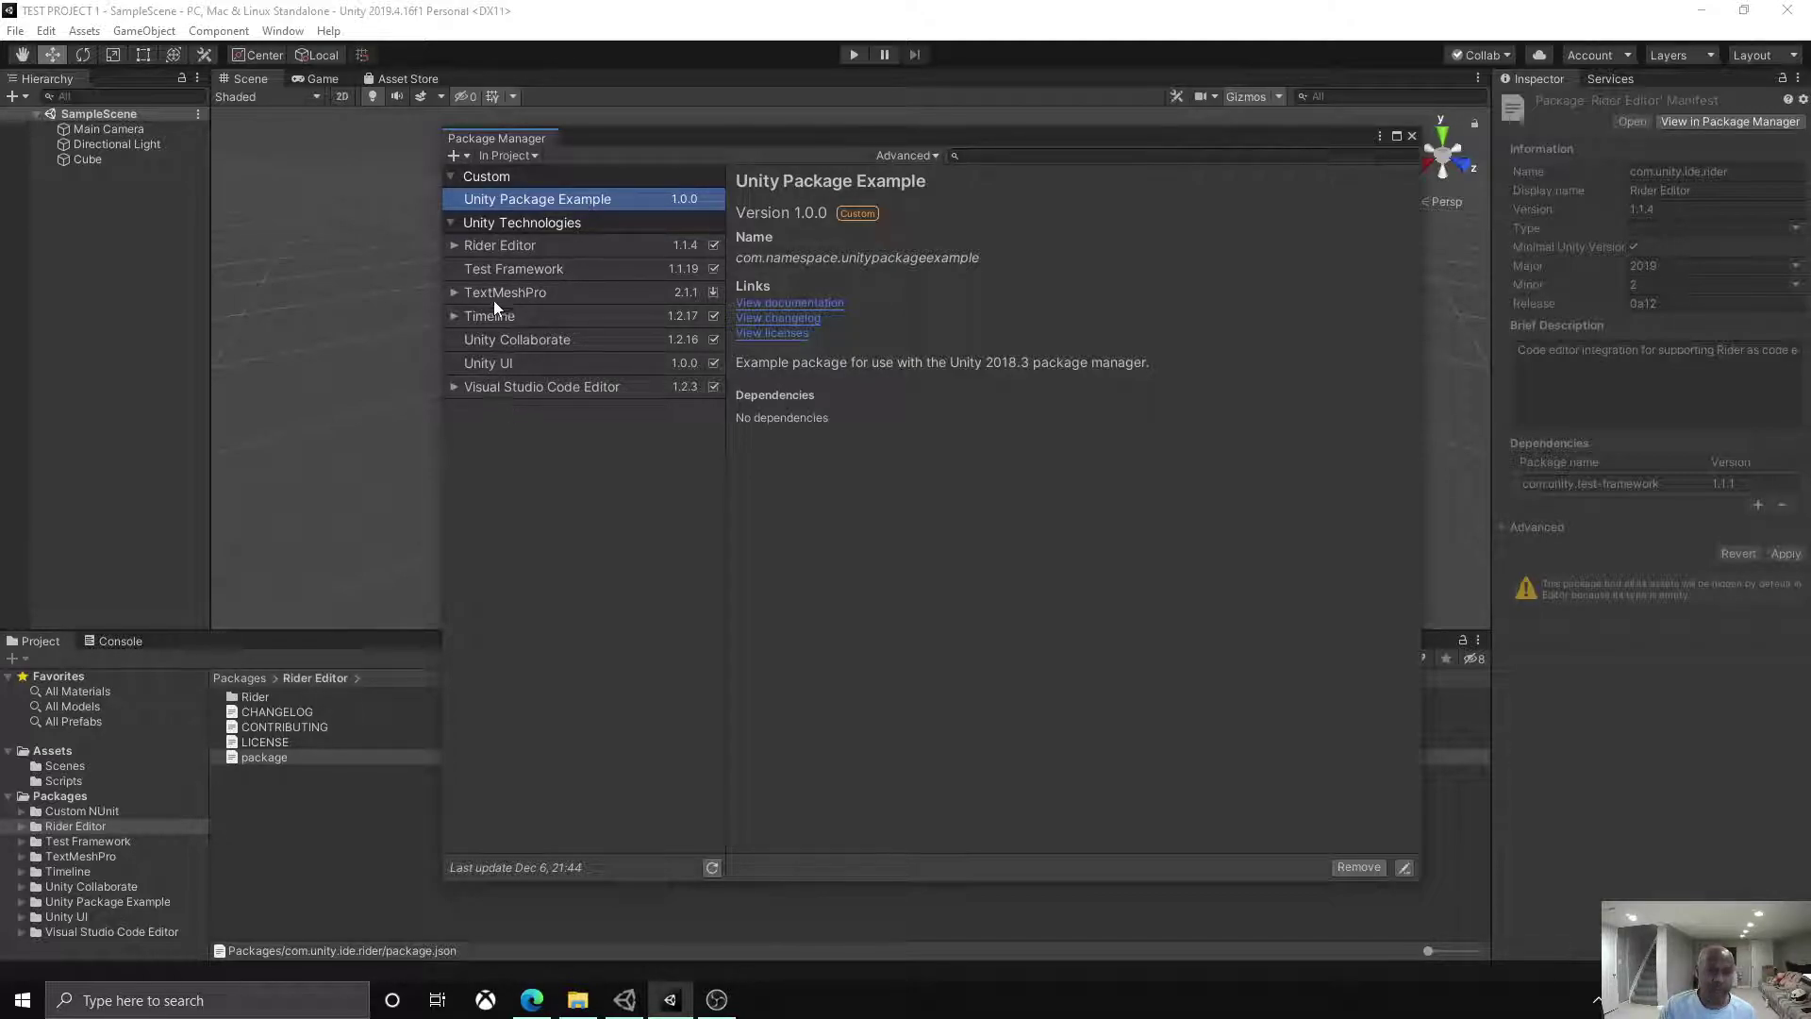
Step: List the Unity Registry packages and enable showing preview packages
left_click(529, 156)
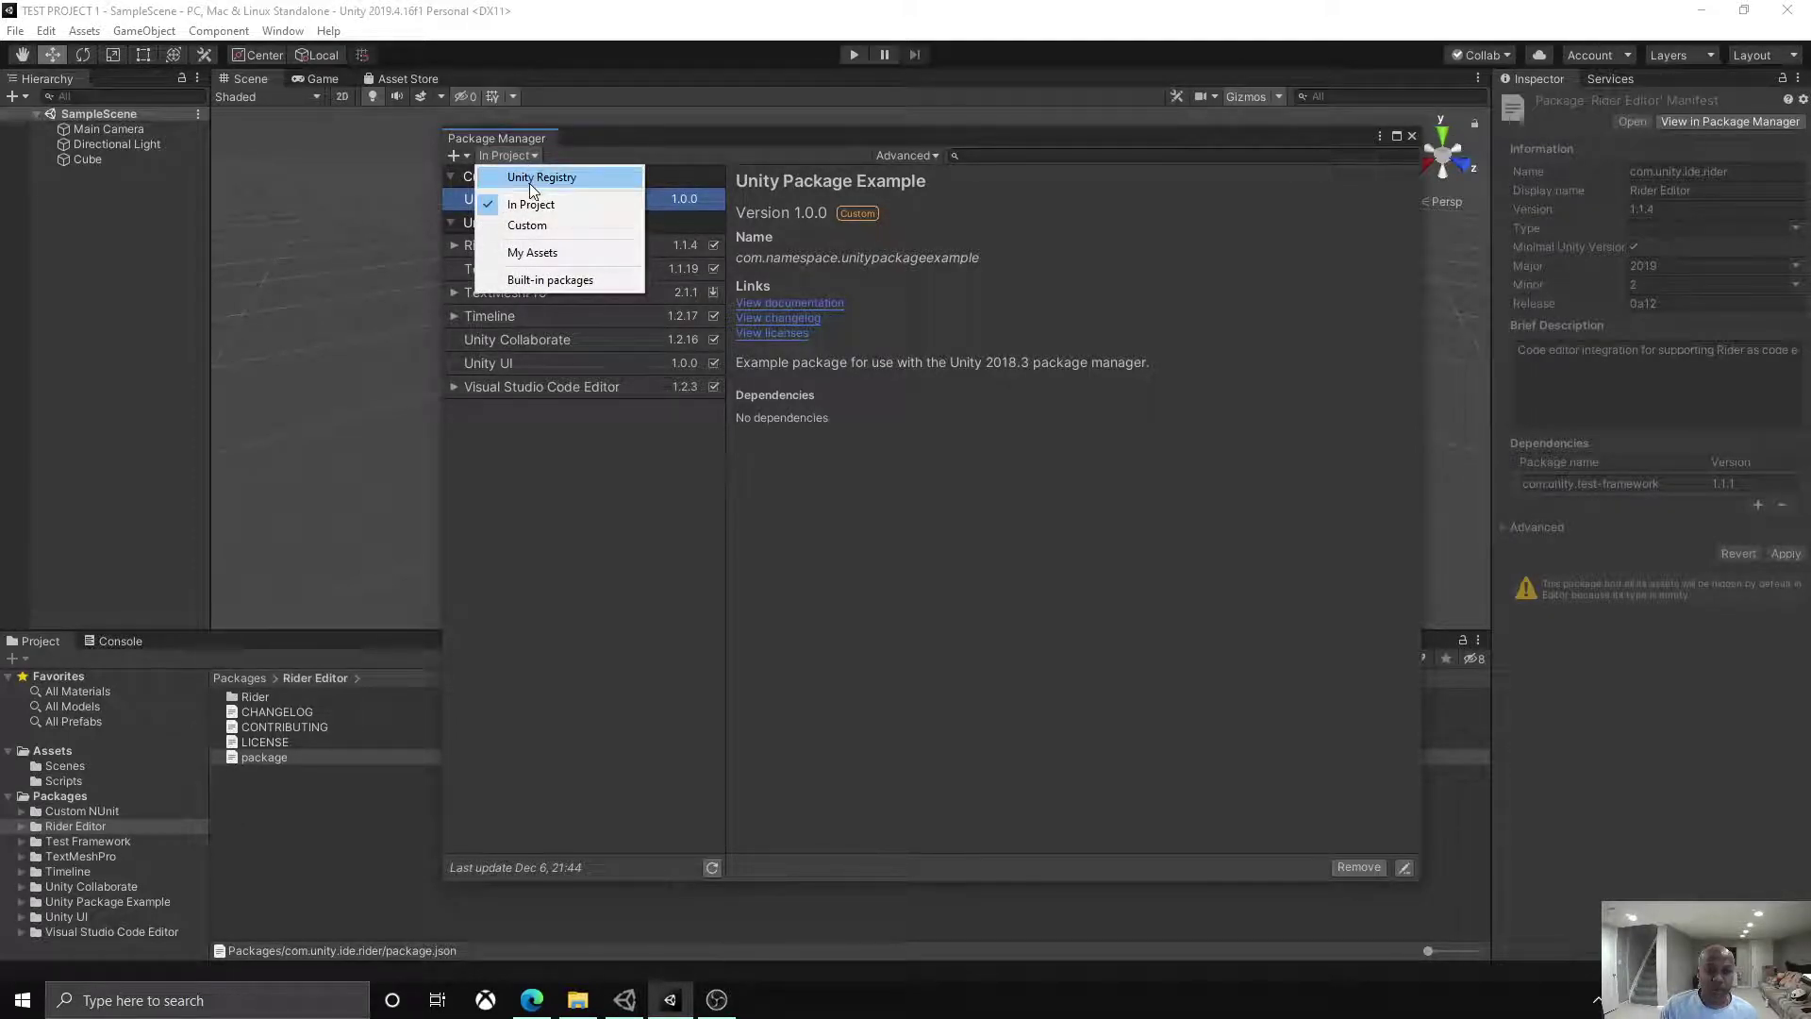
left_click(529, 179)
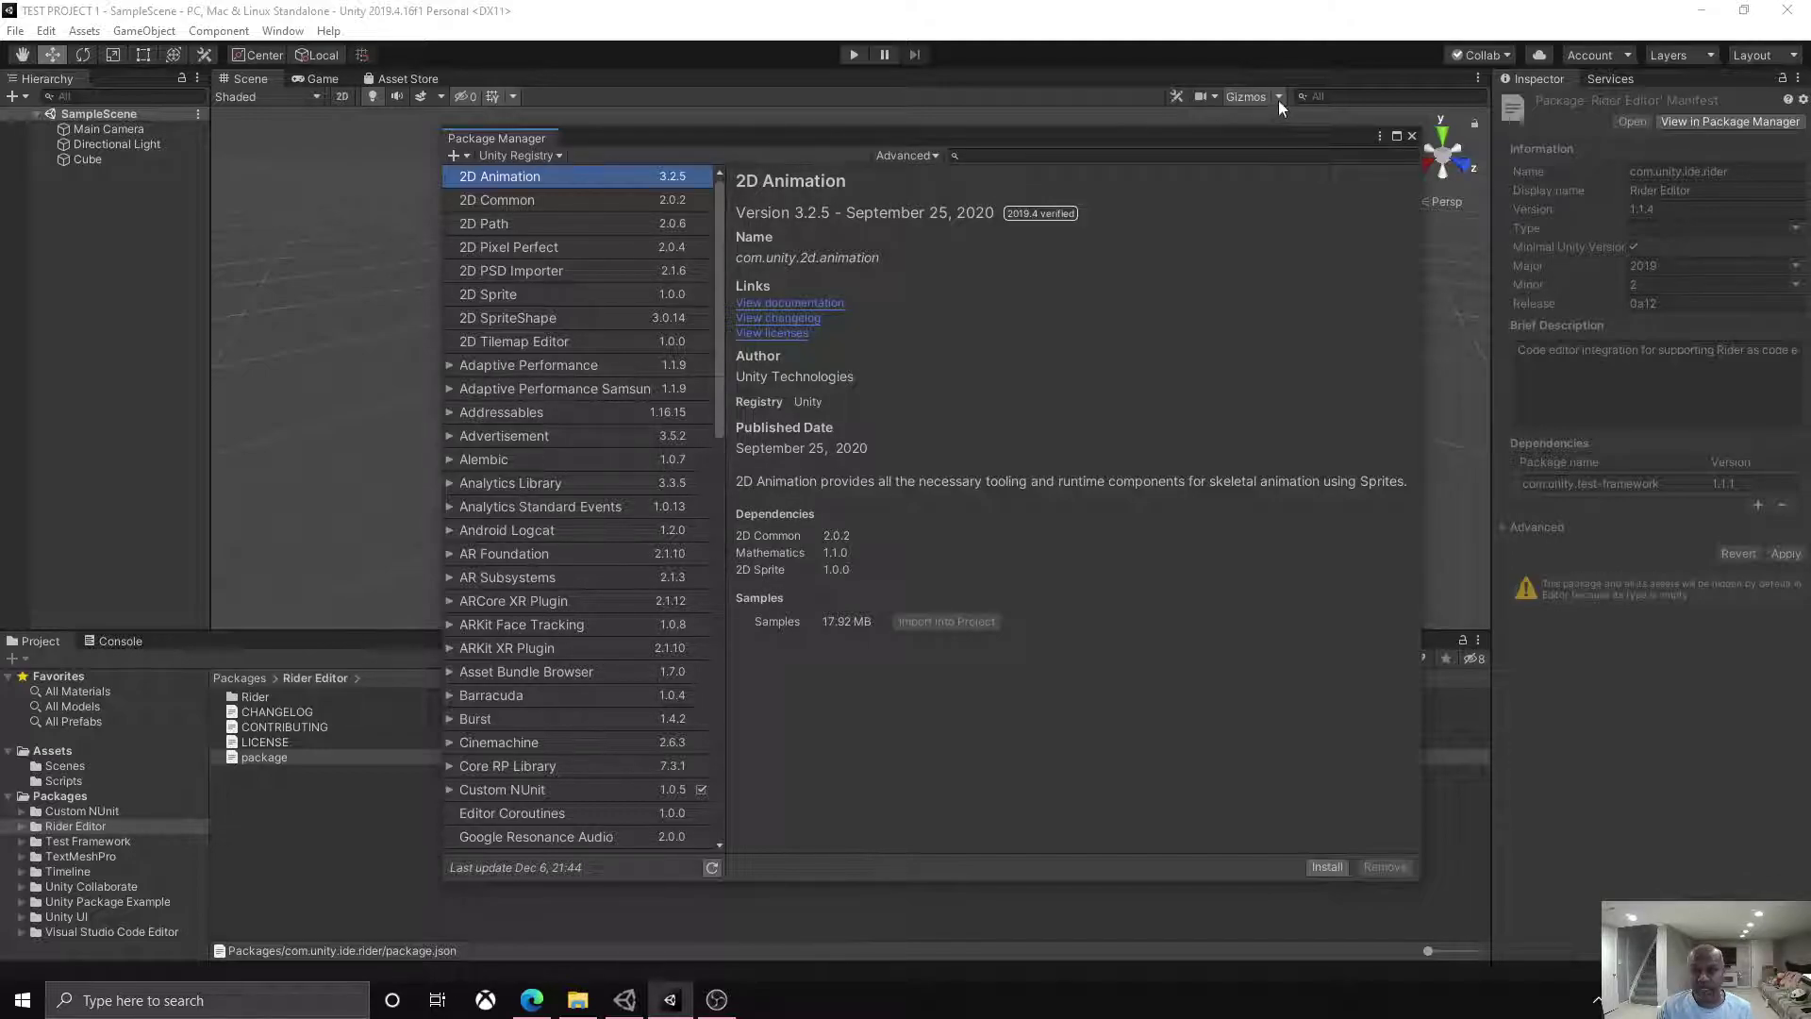
left_click(932, 156)
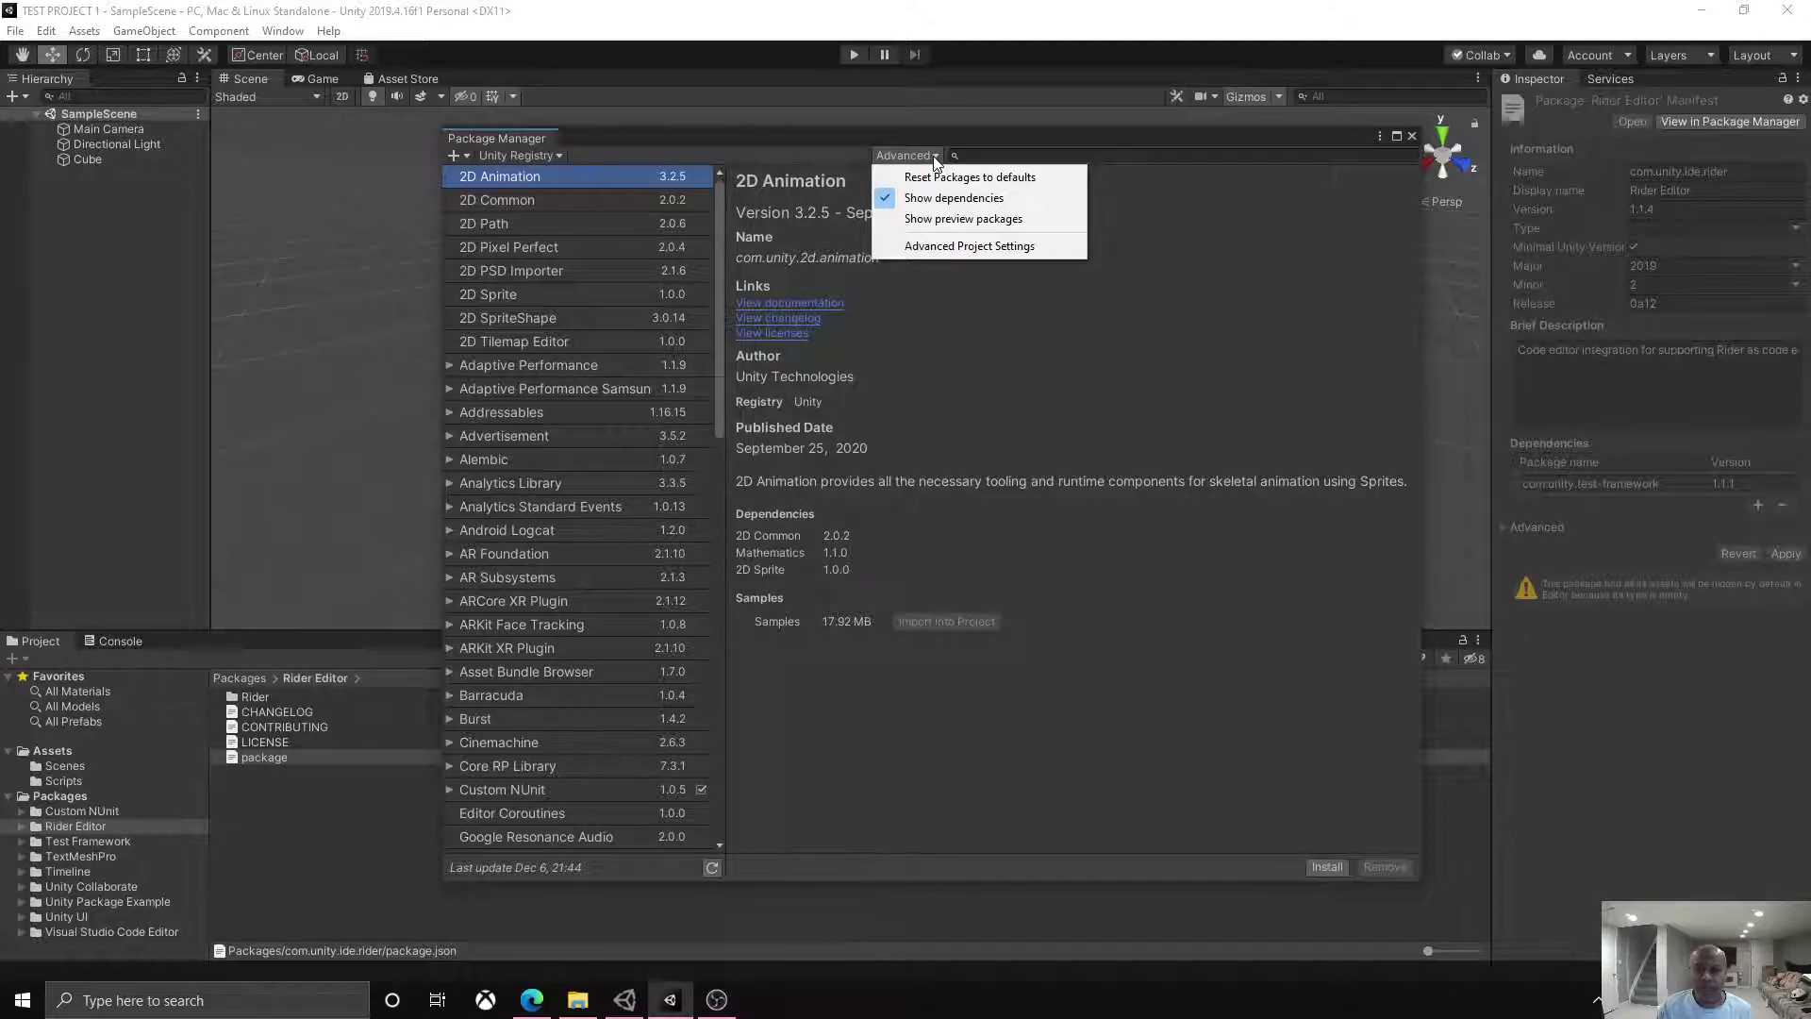
left_click(941, 220)
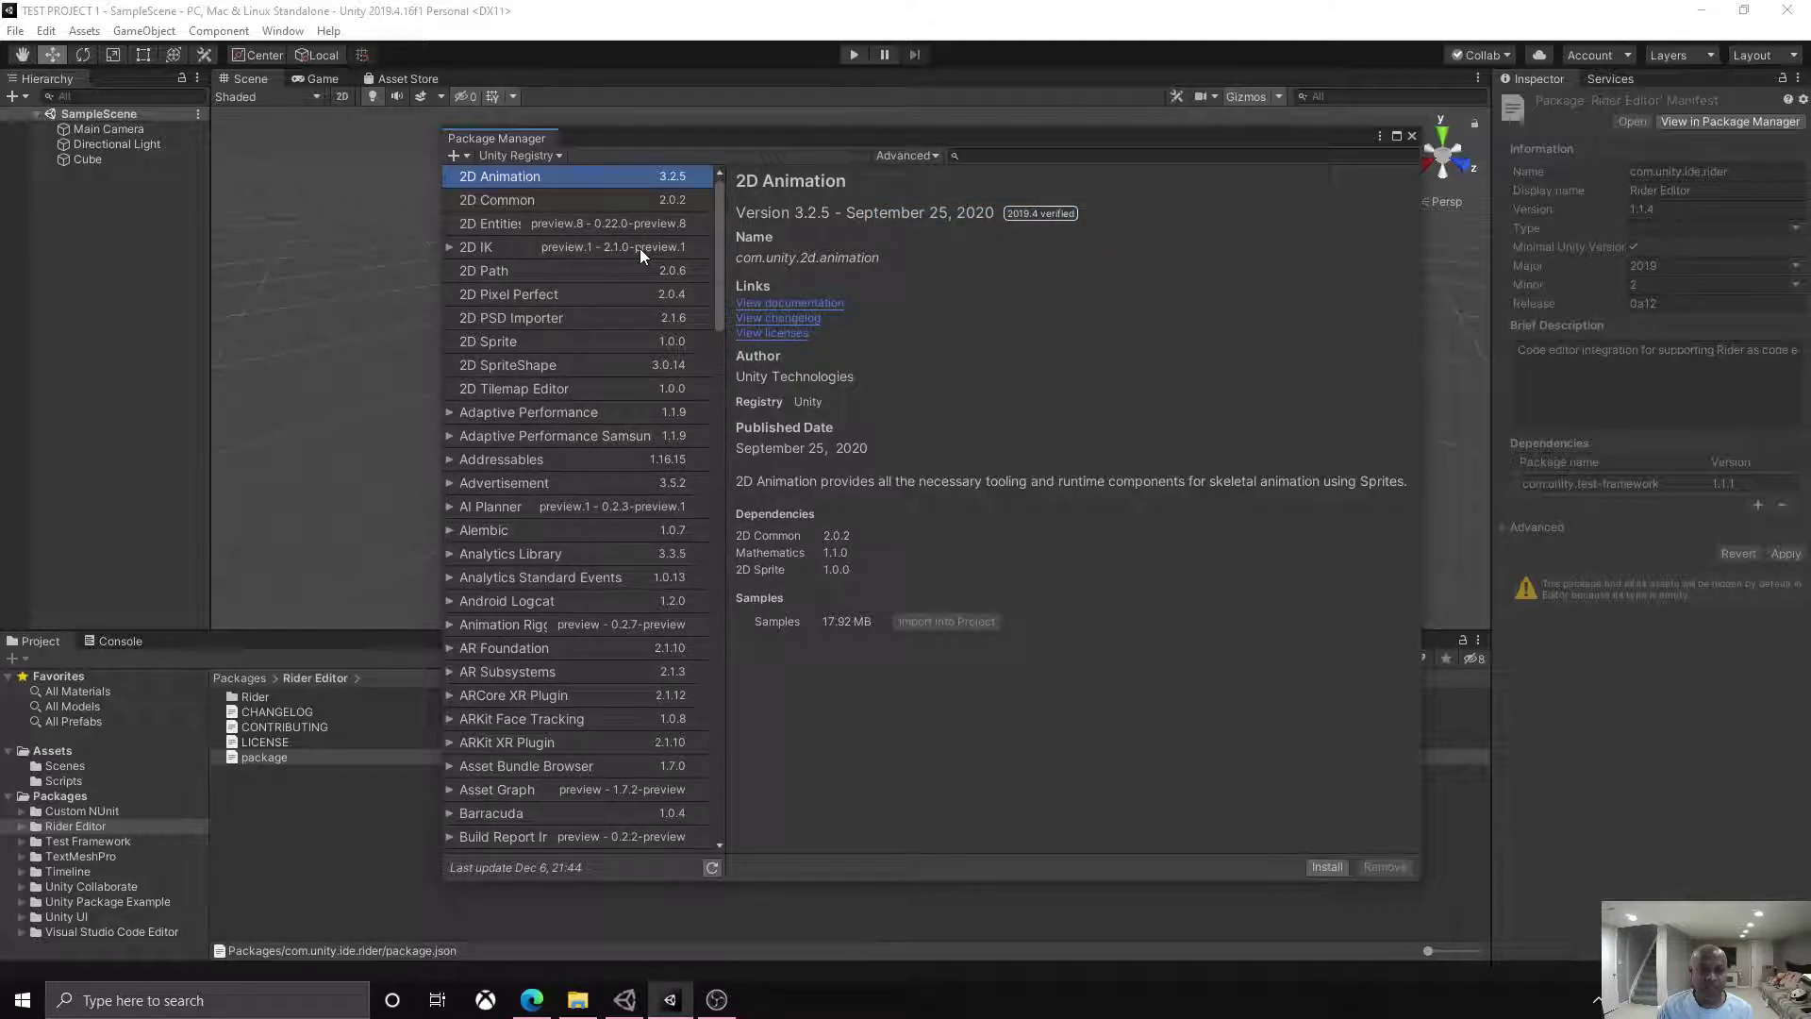
scroll(634, 382, "down", 3)
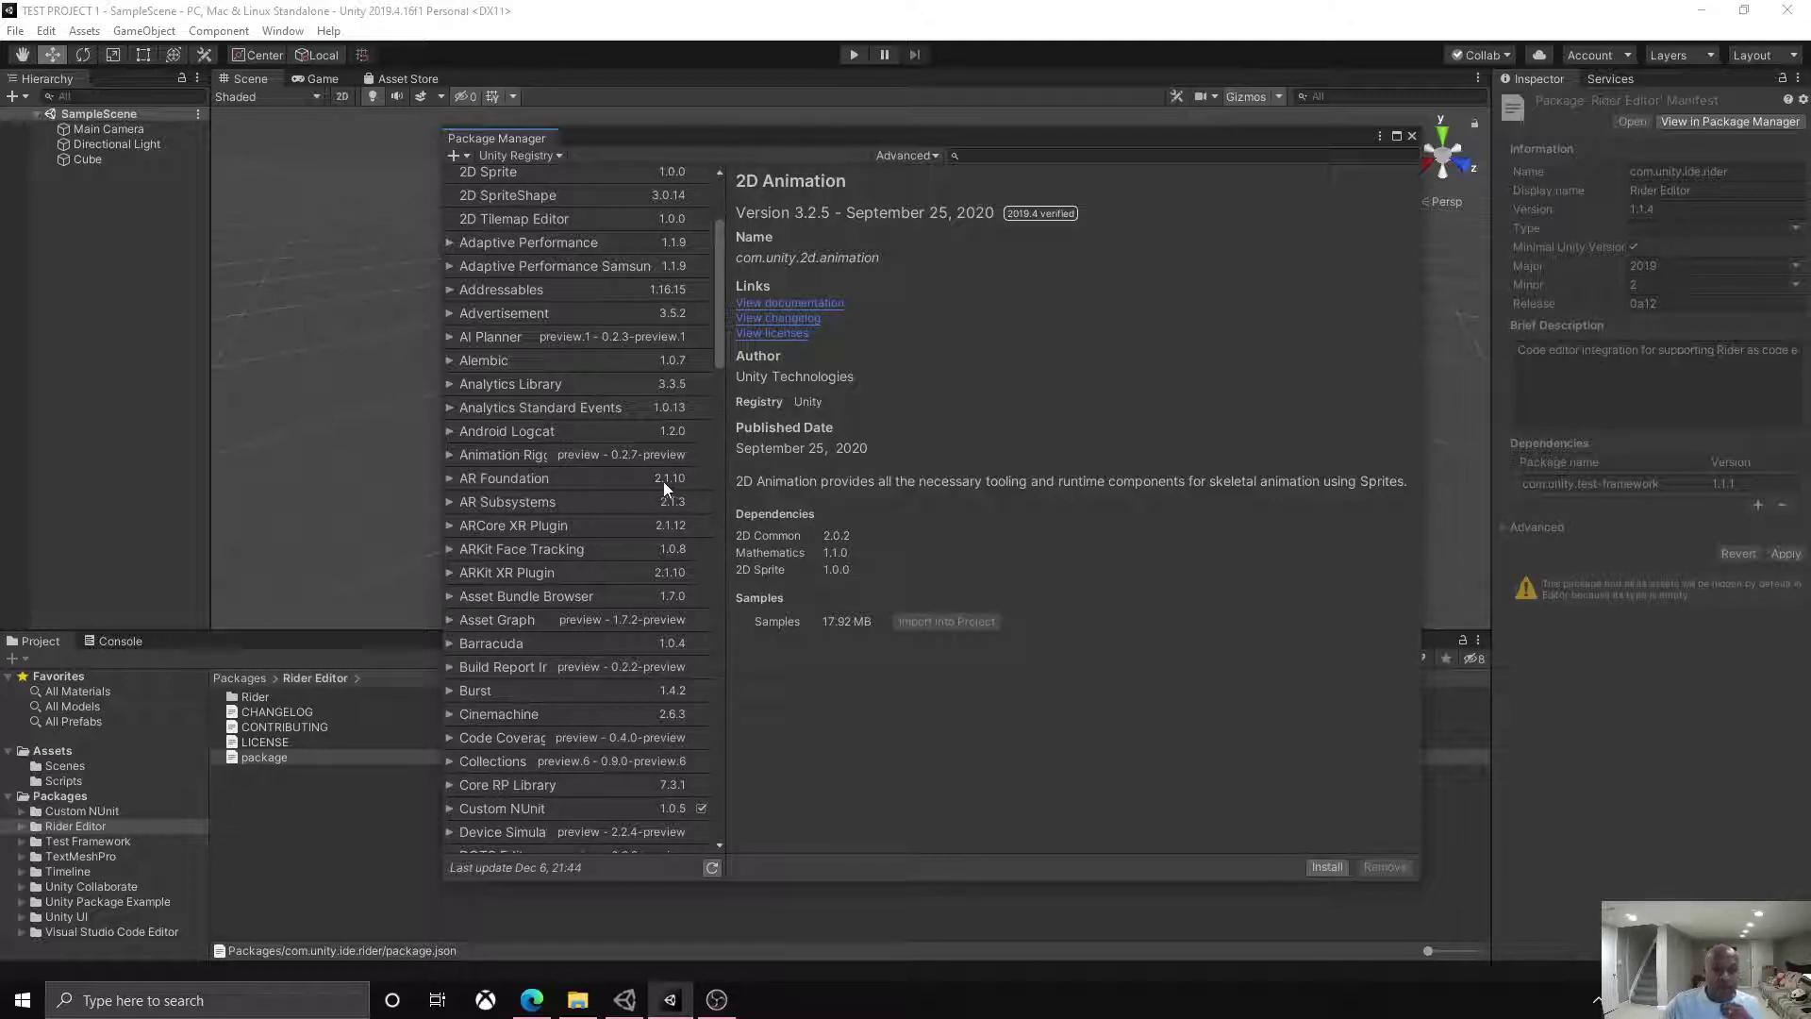
scroll(660, 477, "up", 3)
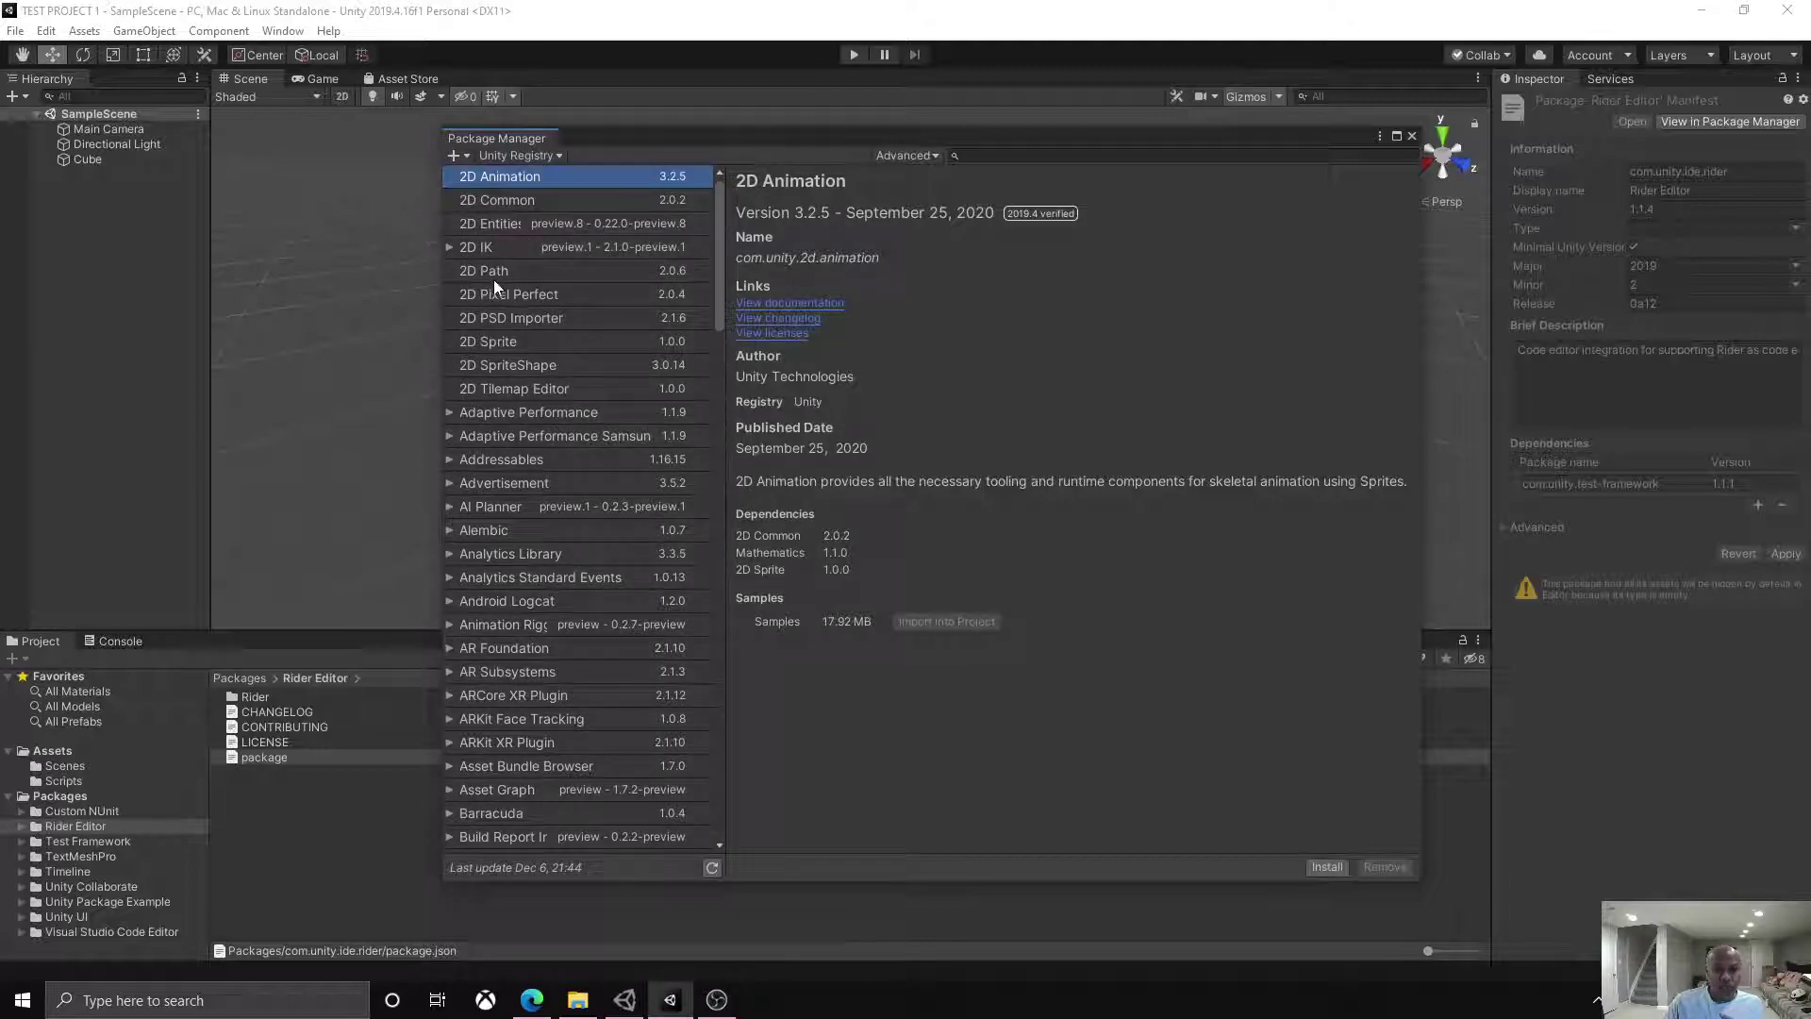
Step: Expand the Addressables package to view all of its available versions, and collapse it again
left_click(450, 462)
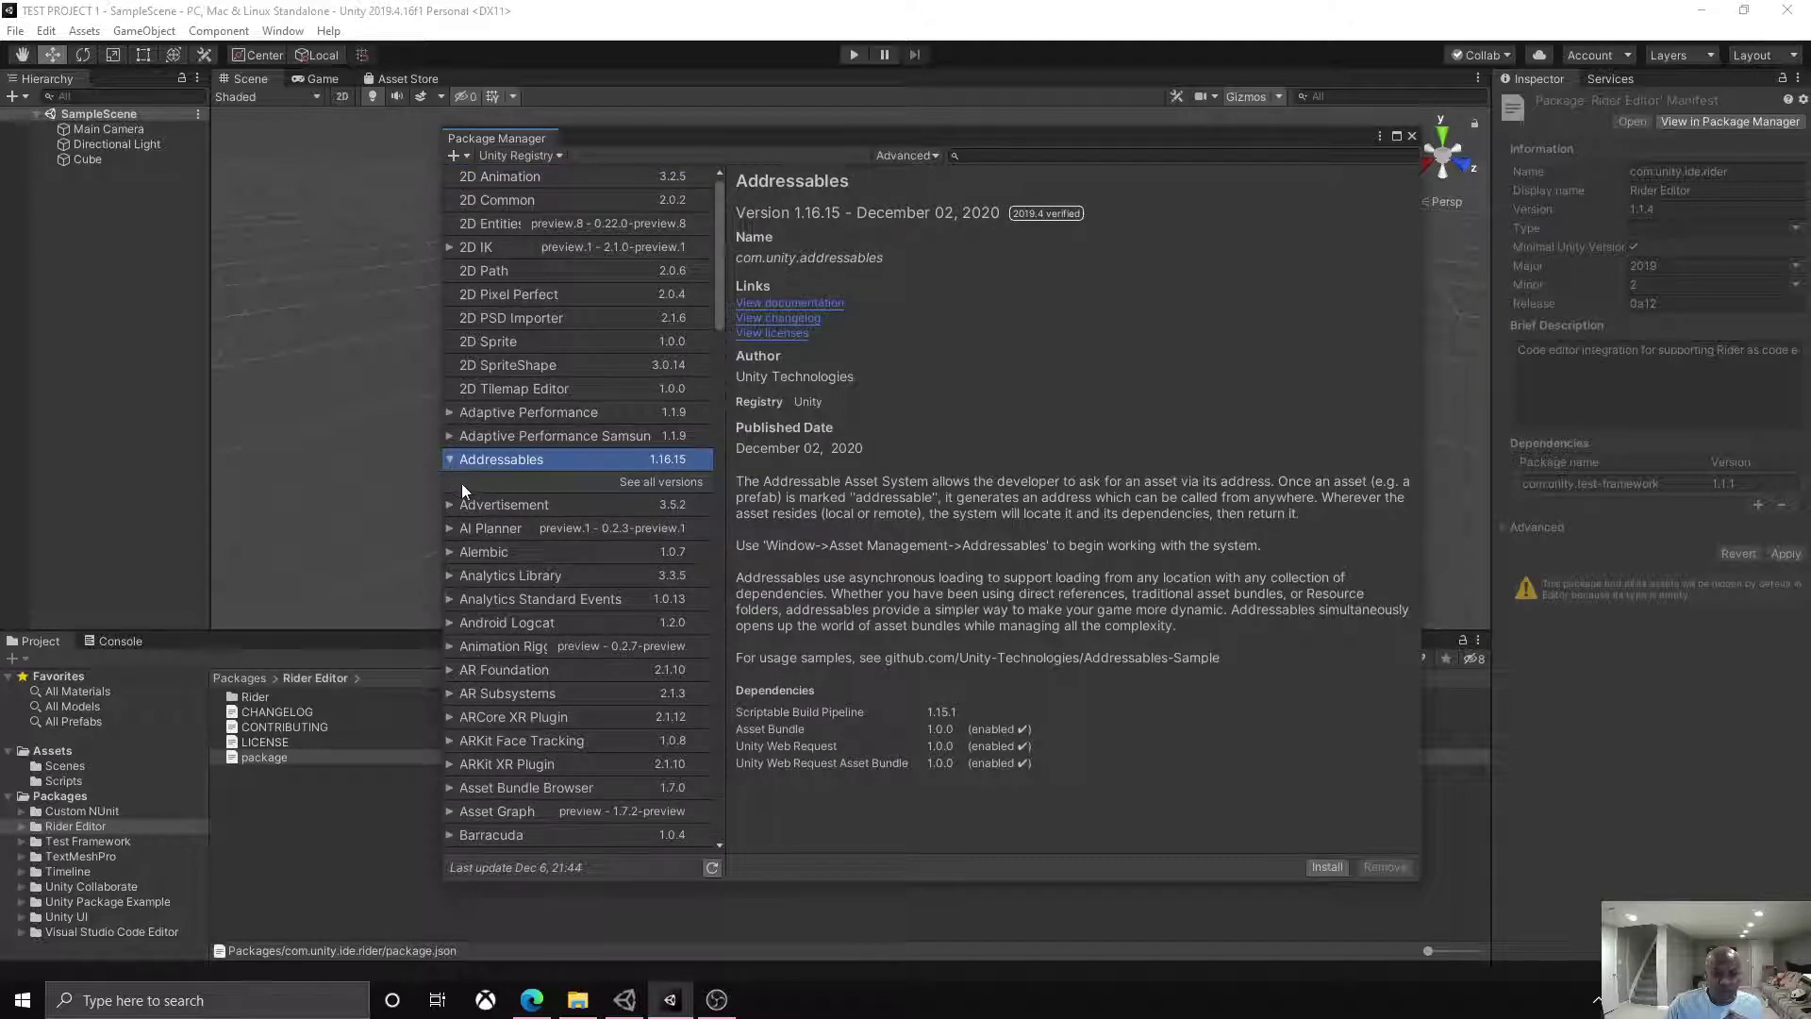
left_click(659, 483)
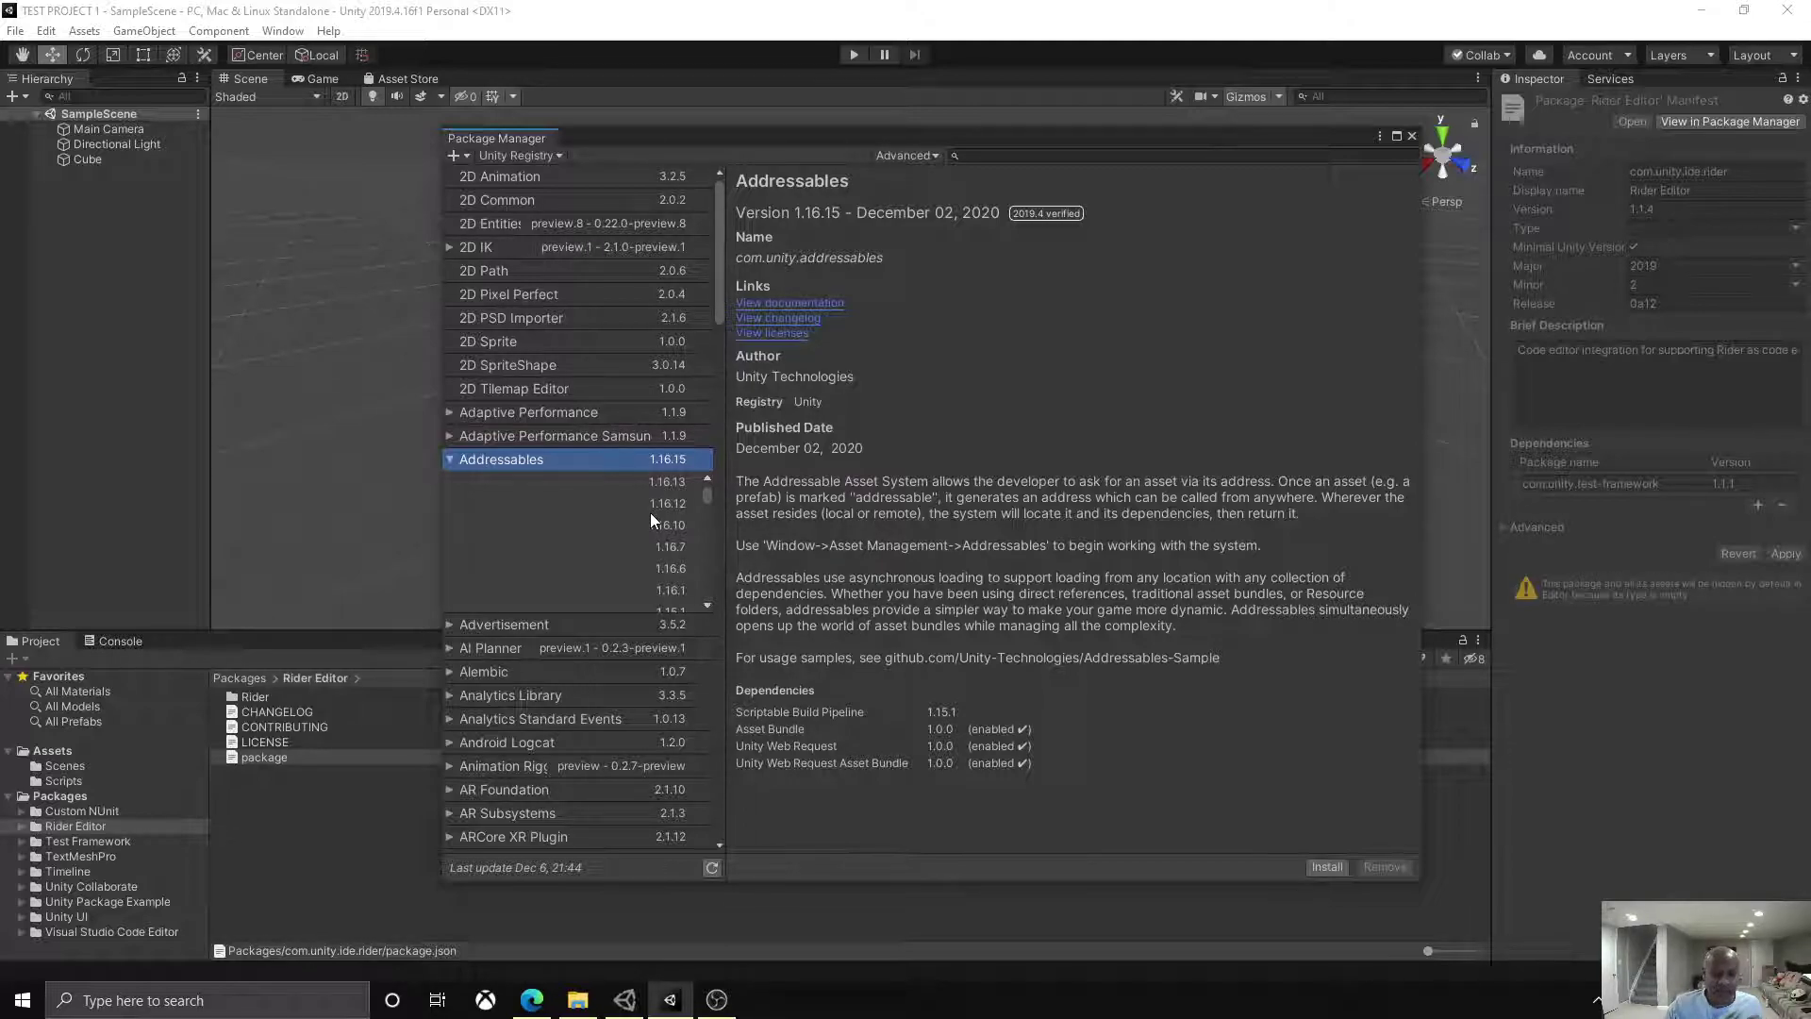
left_click(450, 462)
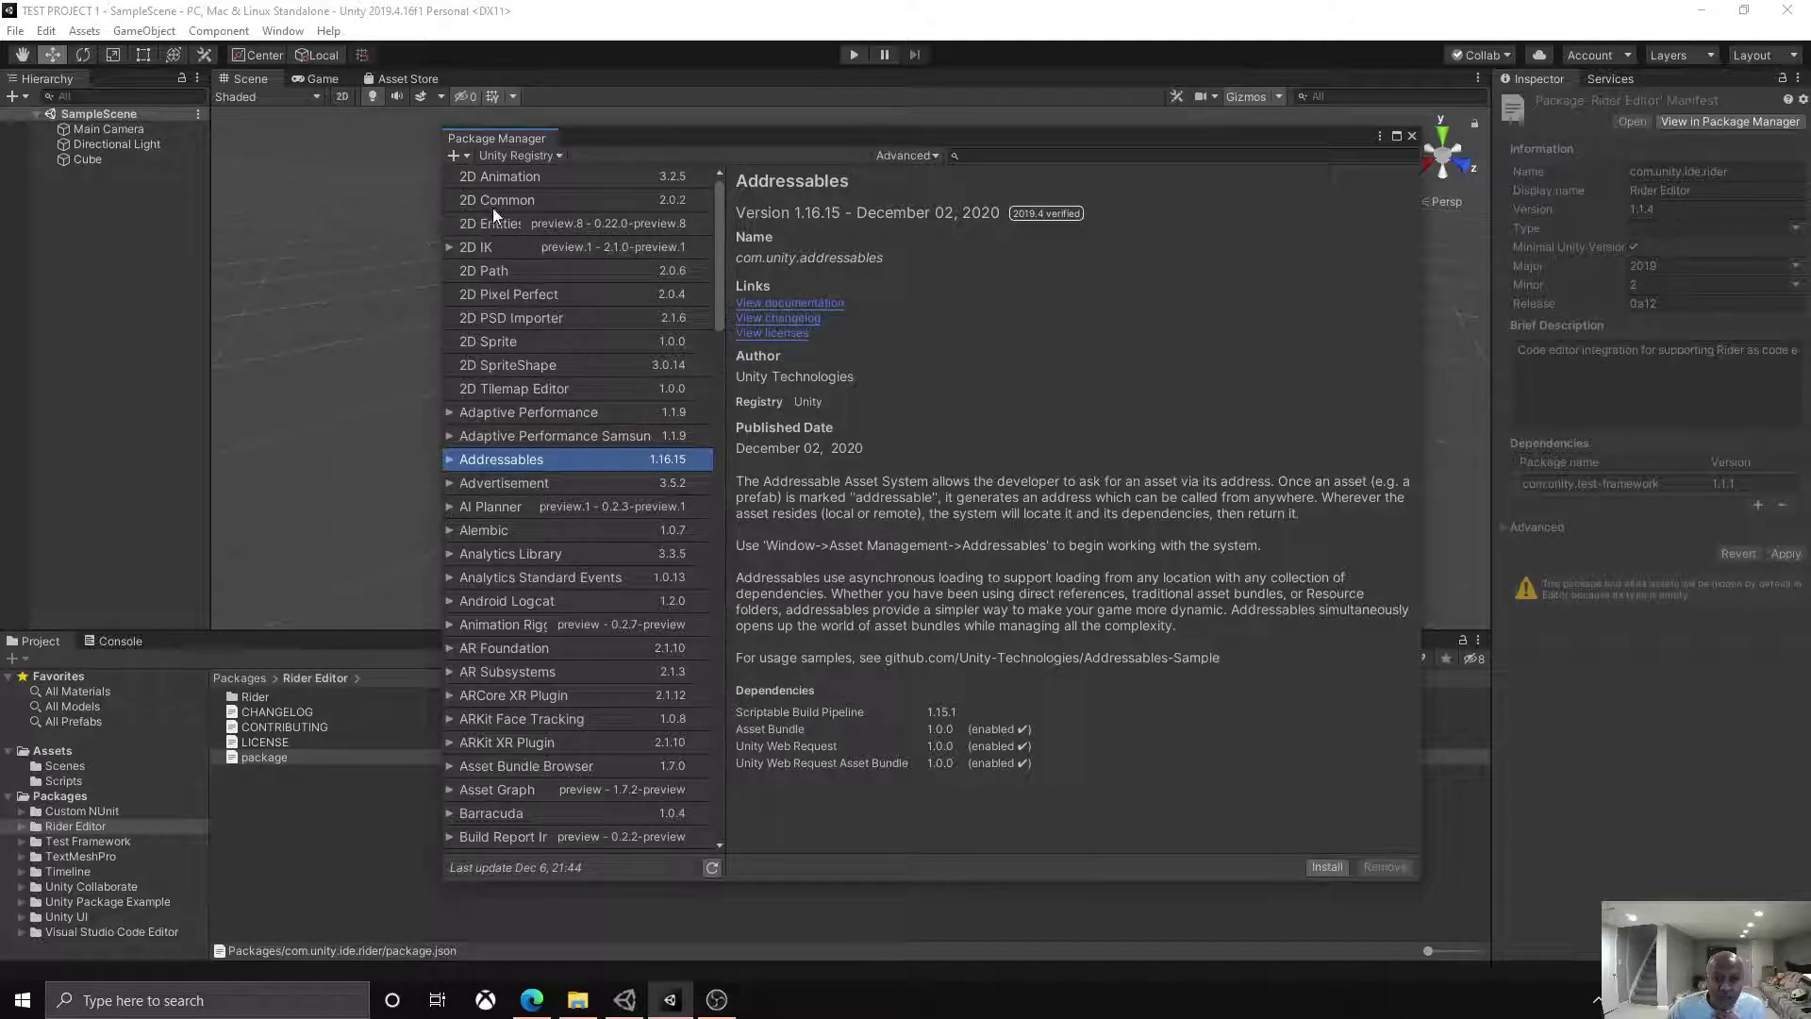
Step: Review the details of the Custom NUnit, Rider Editor and Test Framework packages in the registry list
scroll(580, 566, "down", 3)
scroll(580, 569, "down", 8)
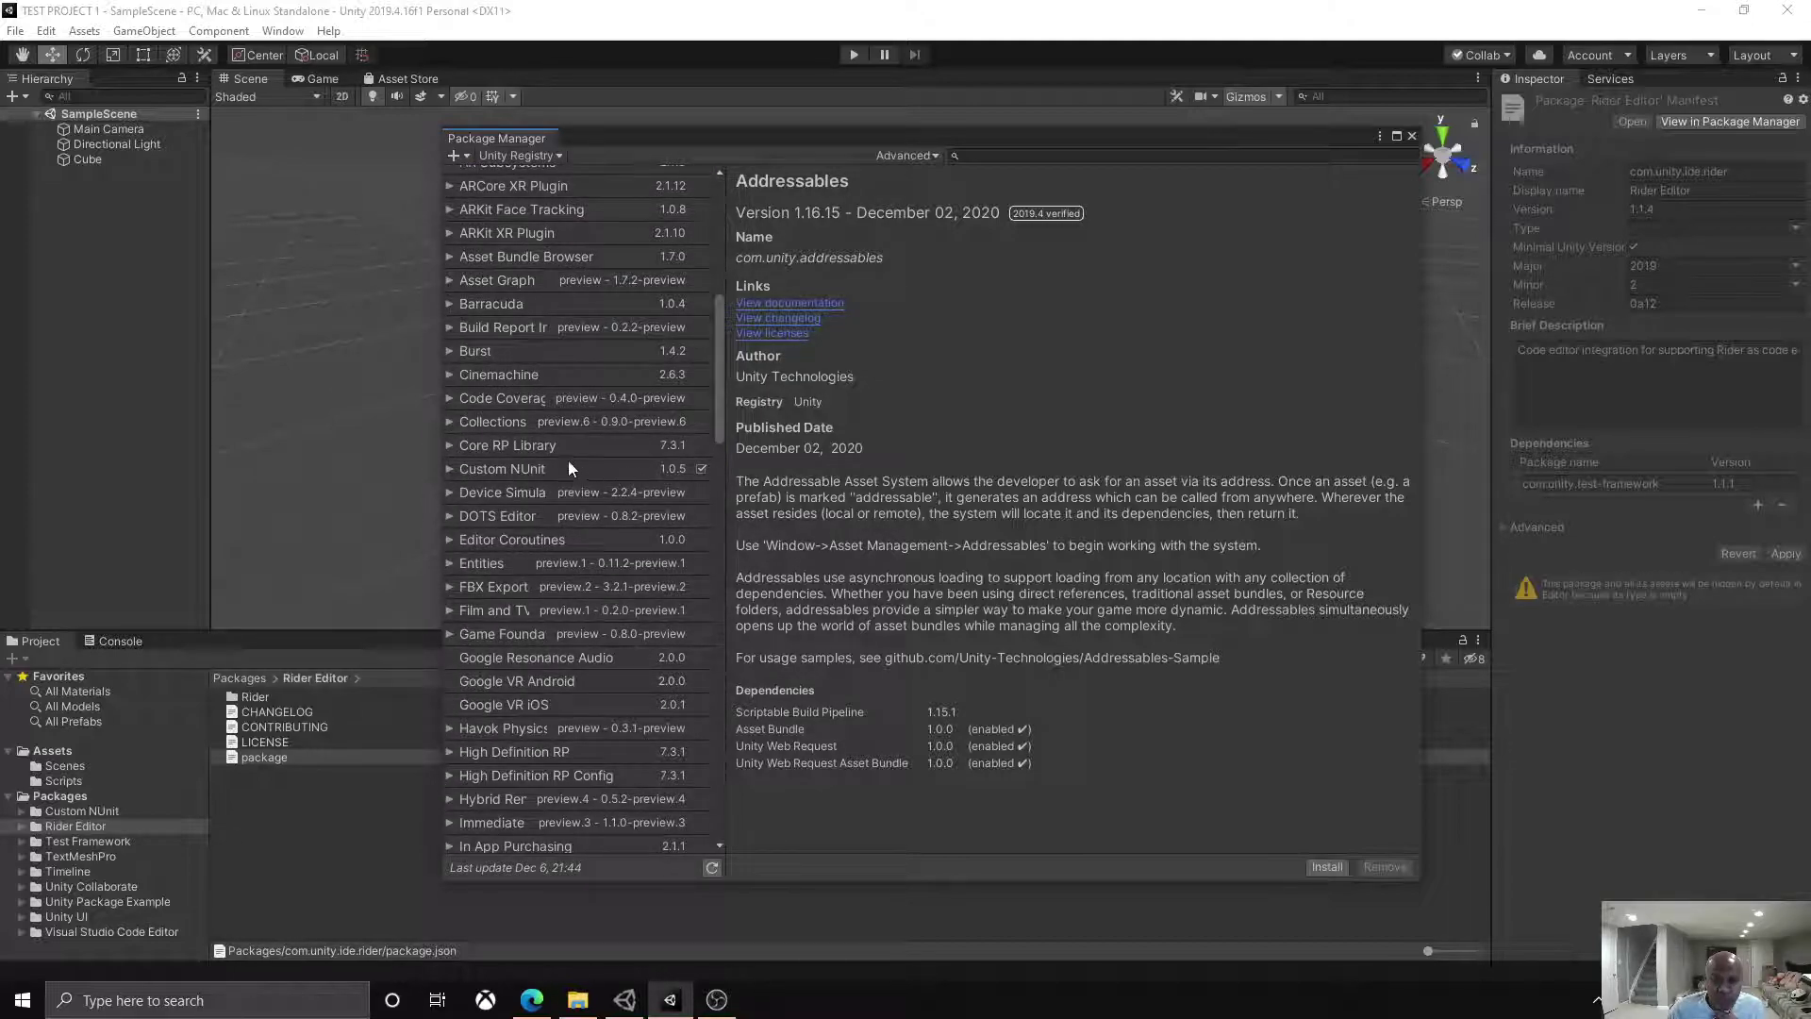
left_click(560, 472)
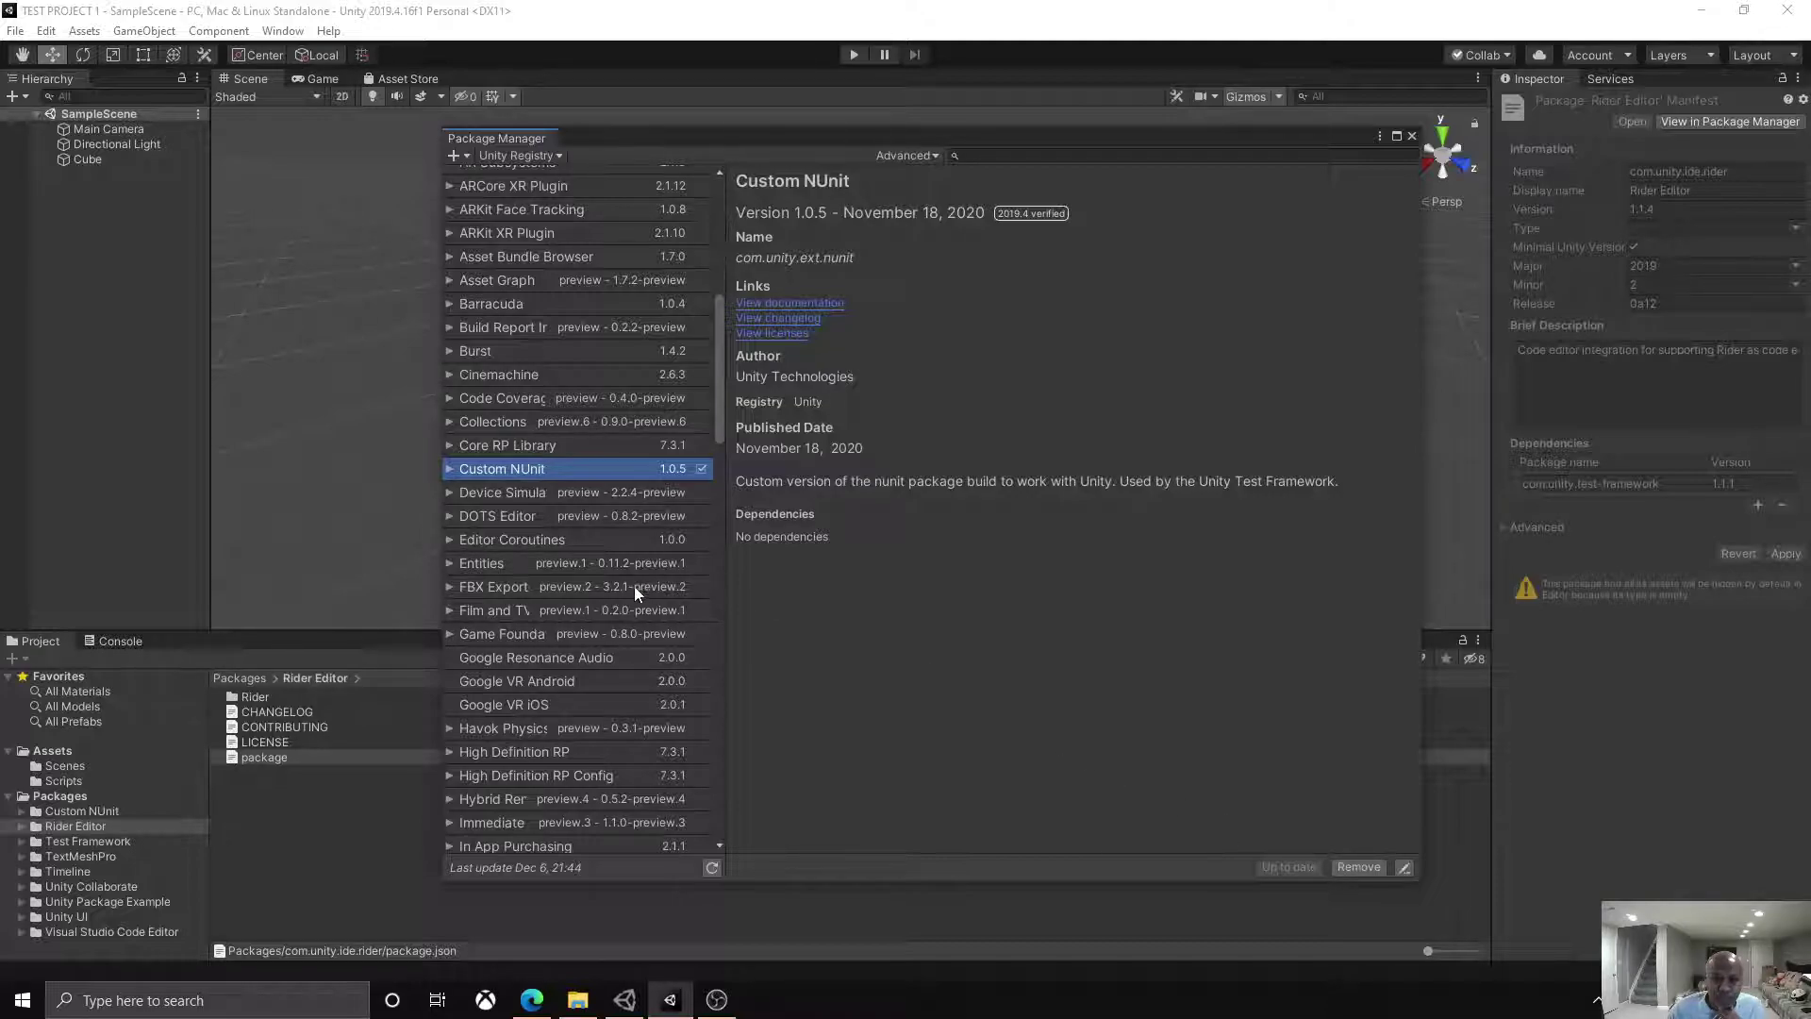
scroll(627, 594, "down", 10)
scroll(622, 615, "down", 10)
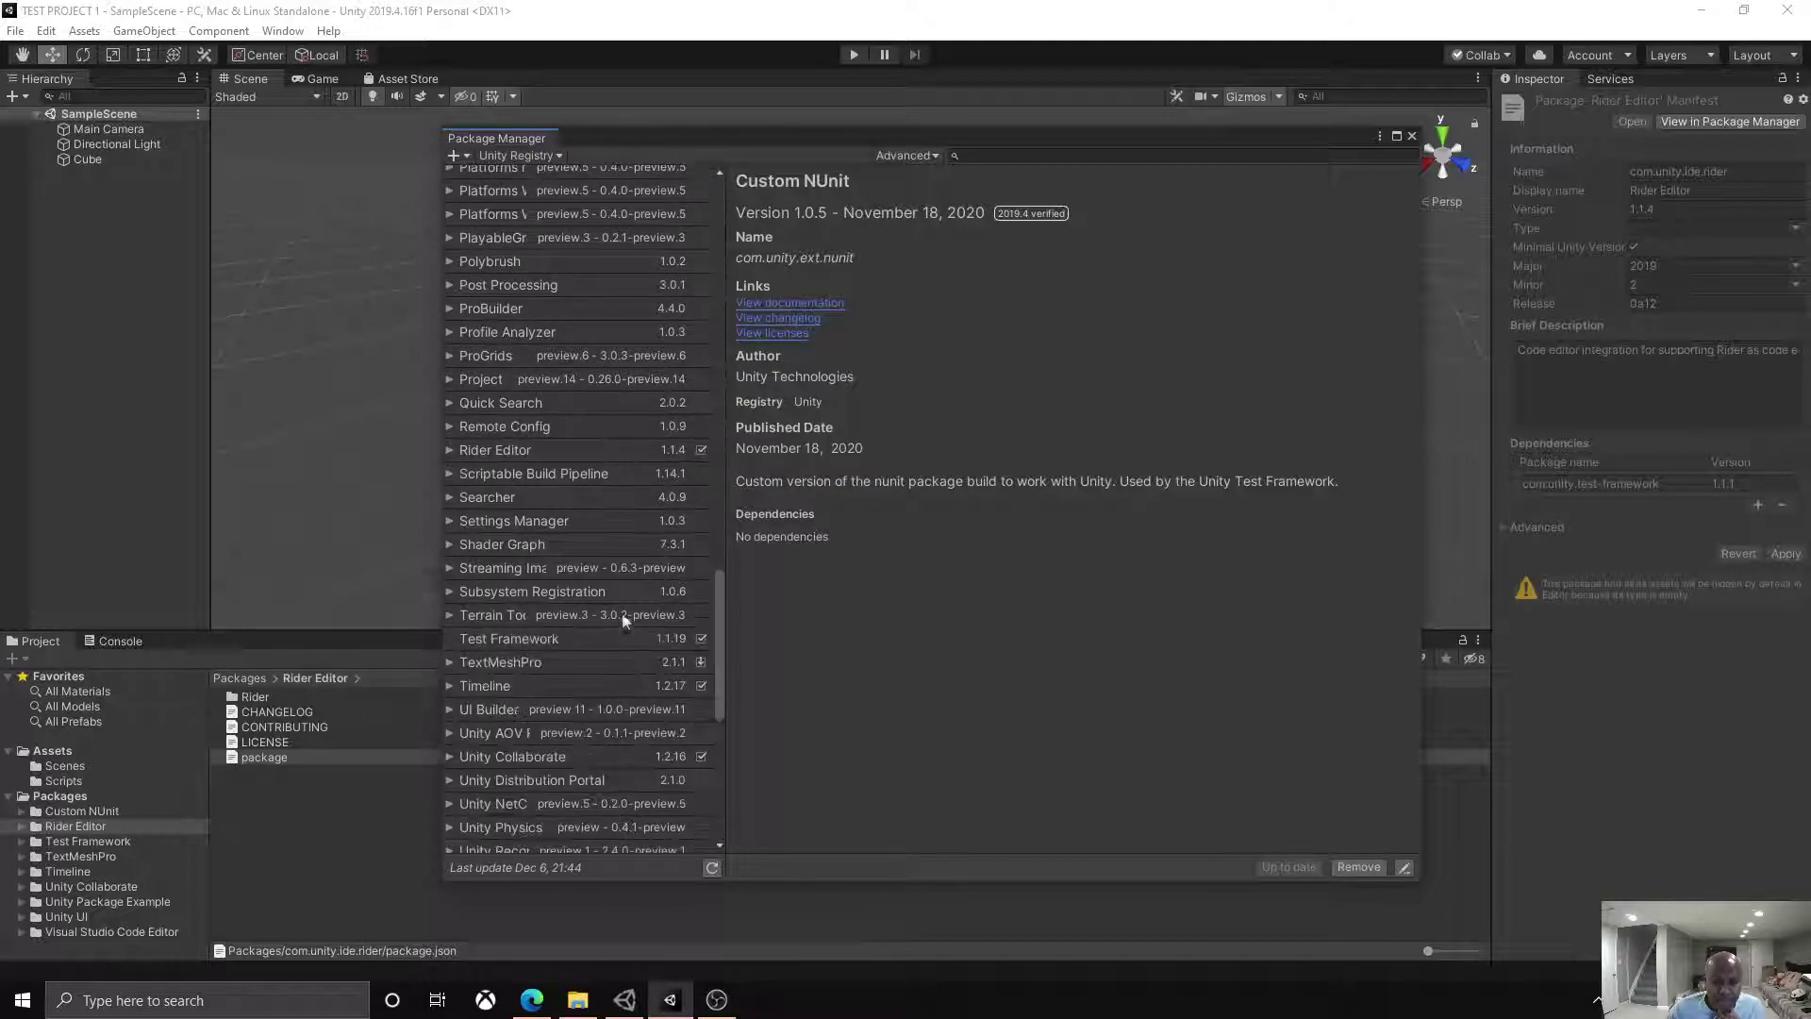
left_click(568, 448)
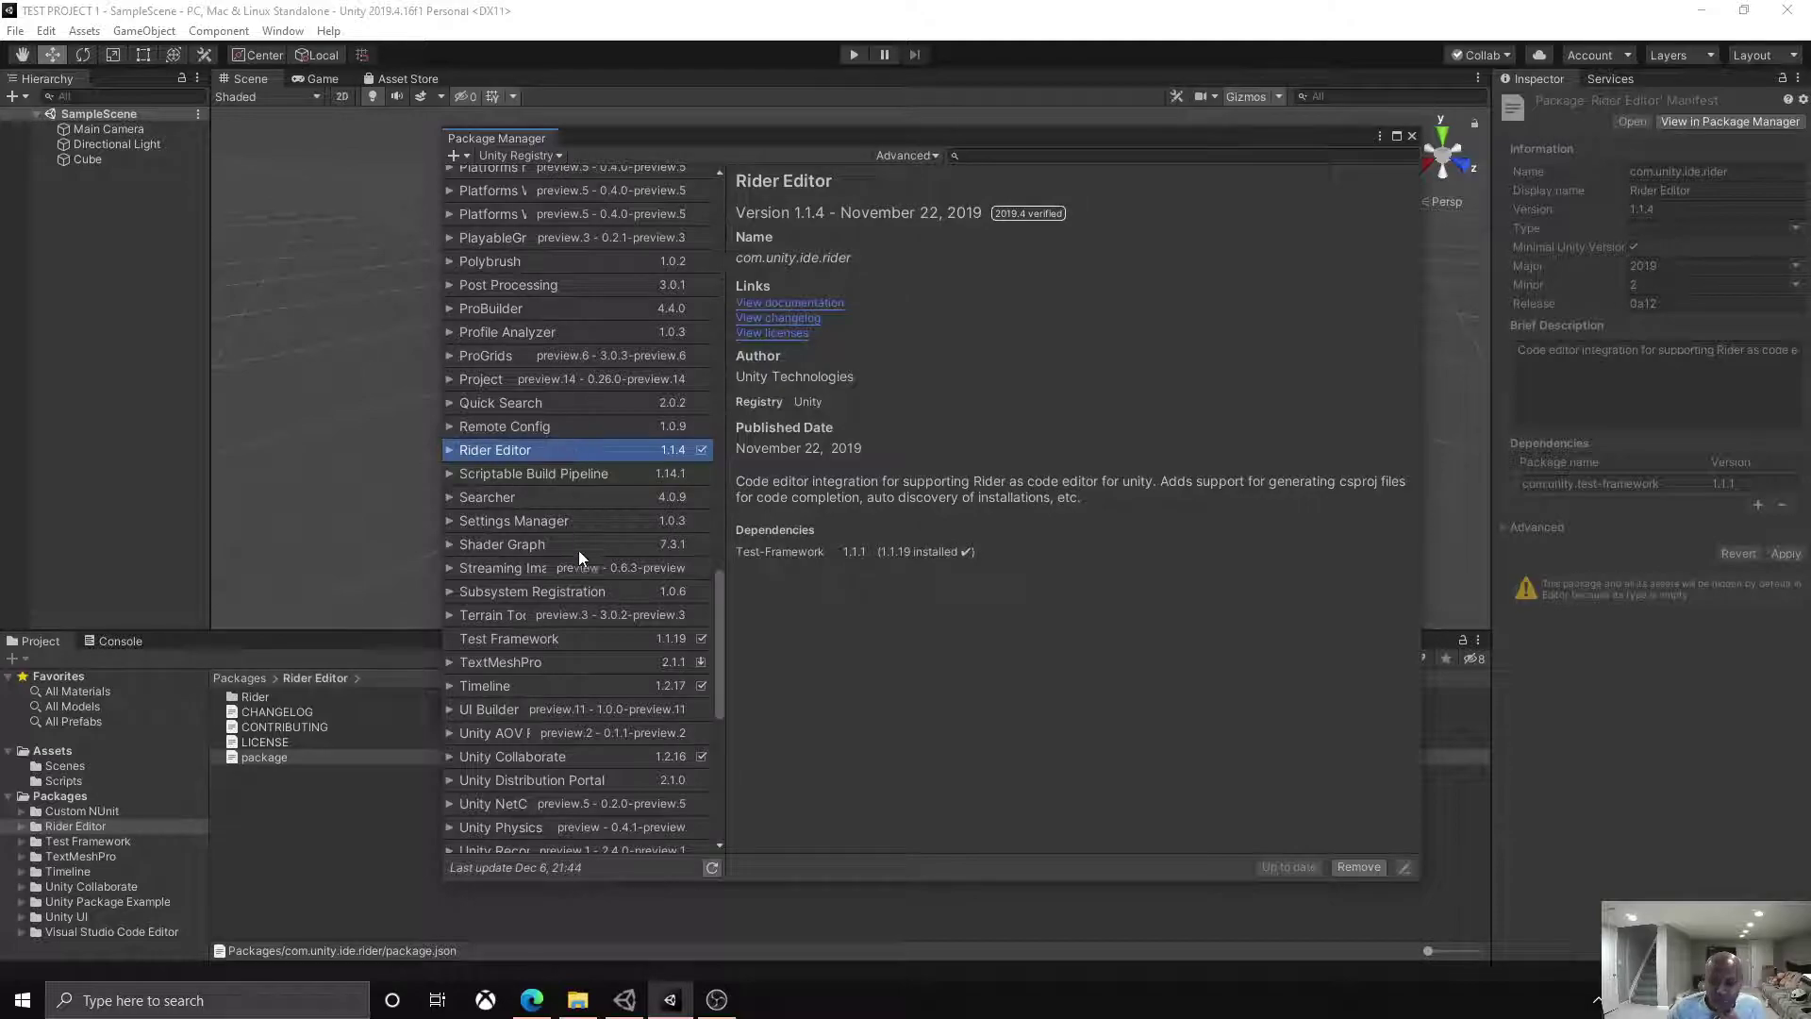
left_click(585, 641)
Step: View the TextMeshPro package details and expand its entry to check for a newer version
left_click(581, 659)
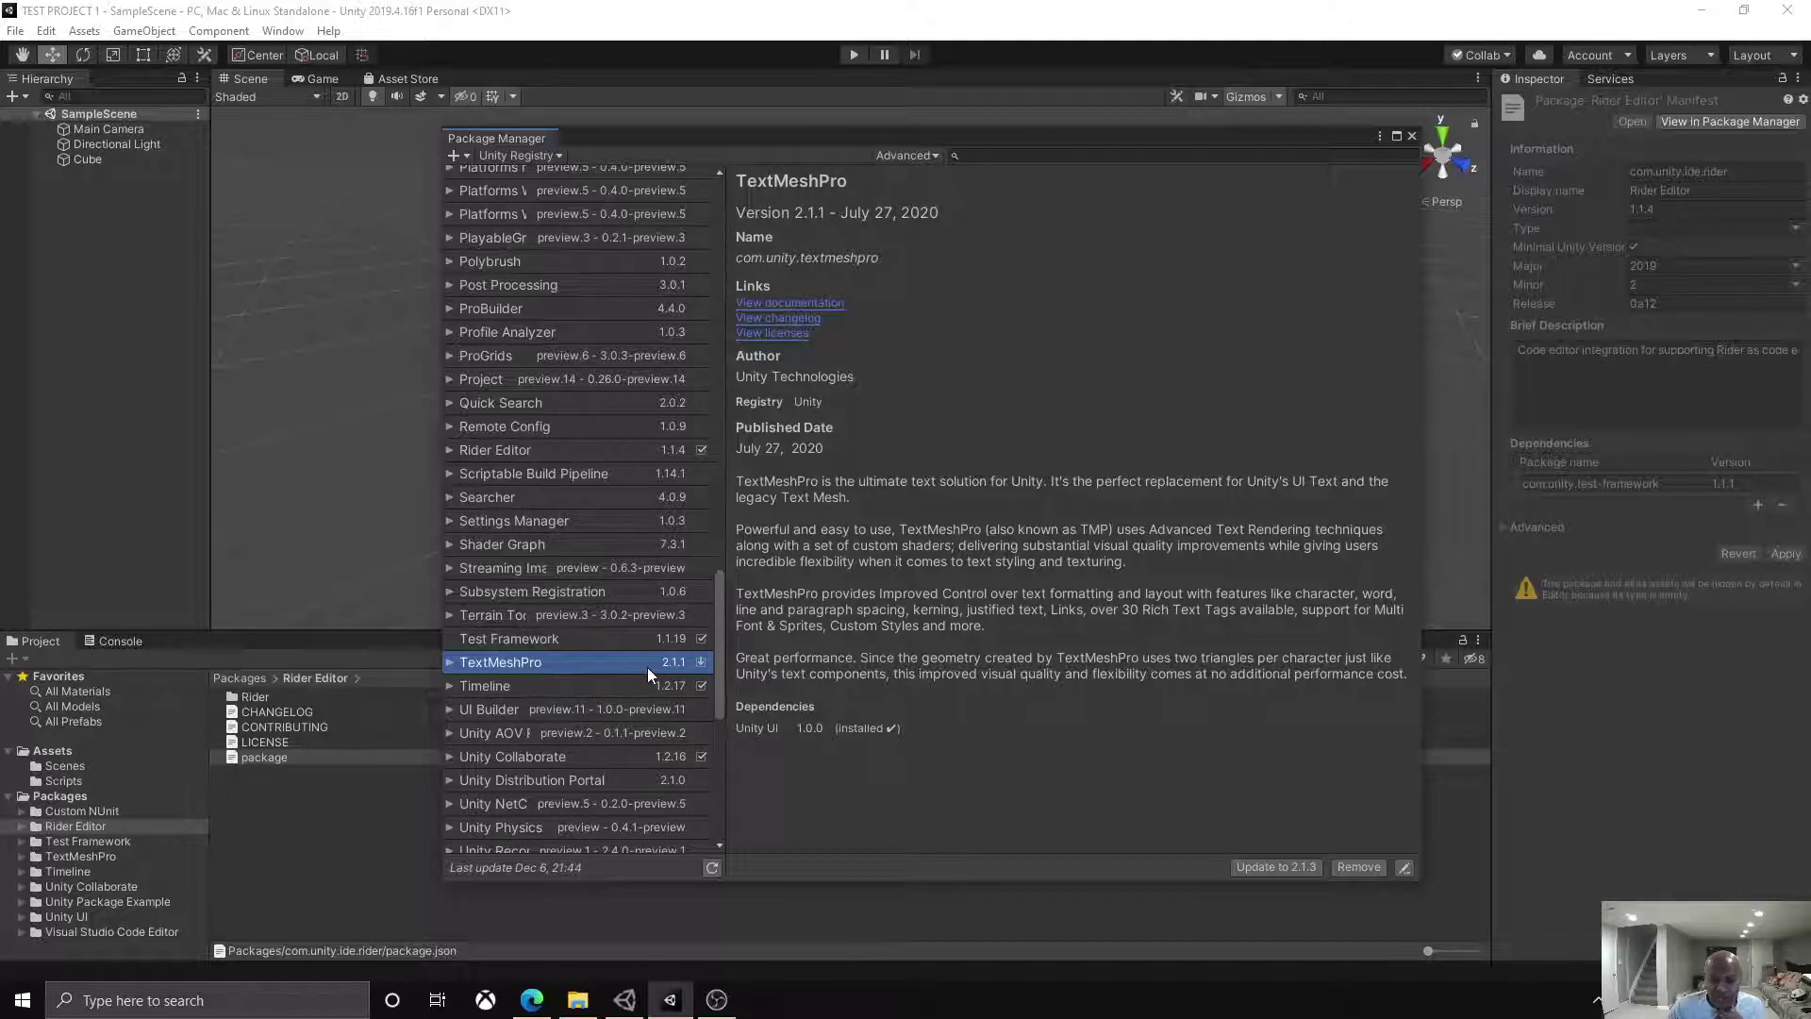
left_click(446, 663)
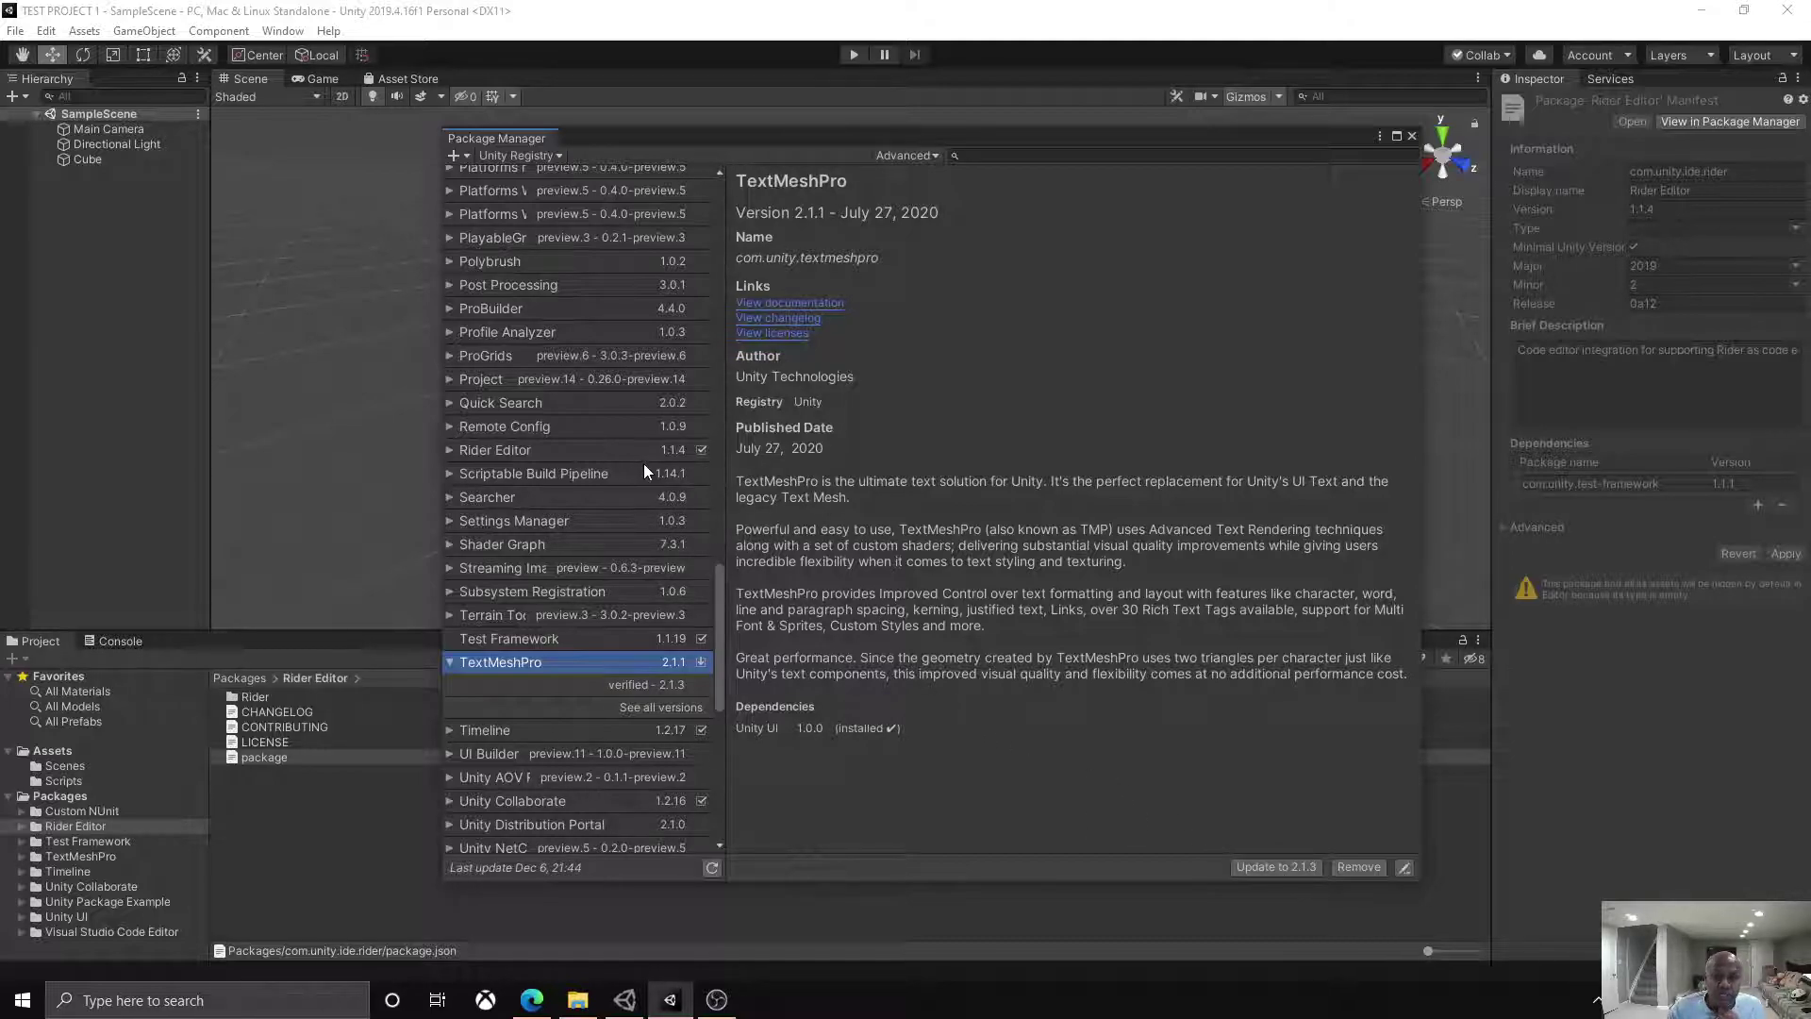
scroll(643, 462, "up", 15)
scroll(611, 468, "up", 8)
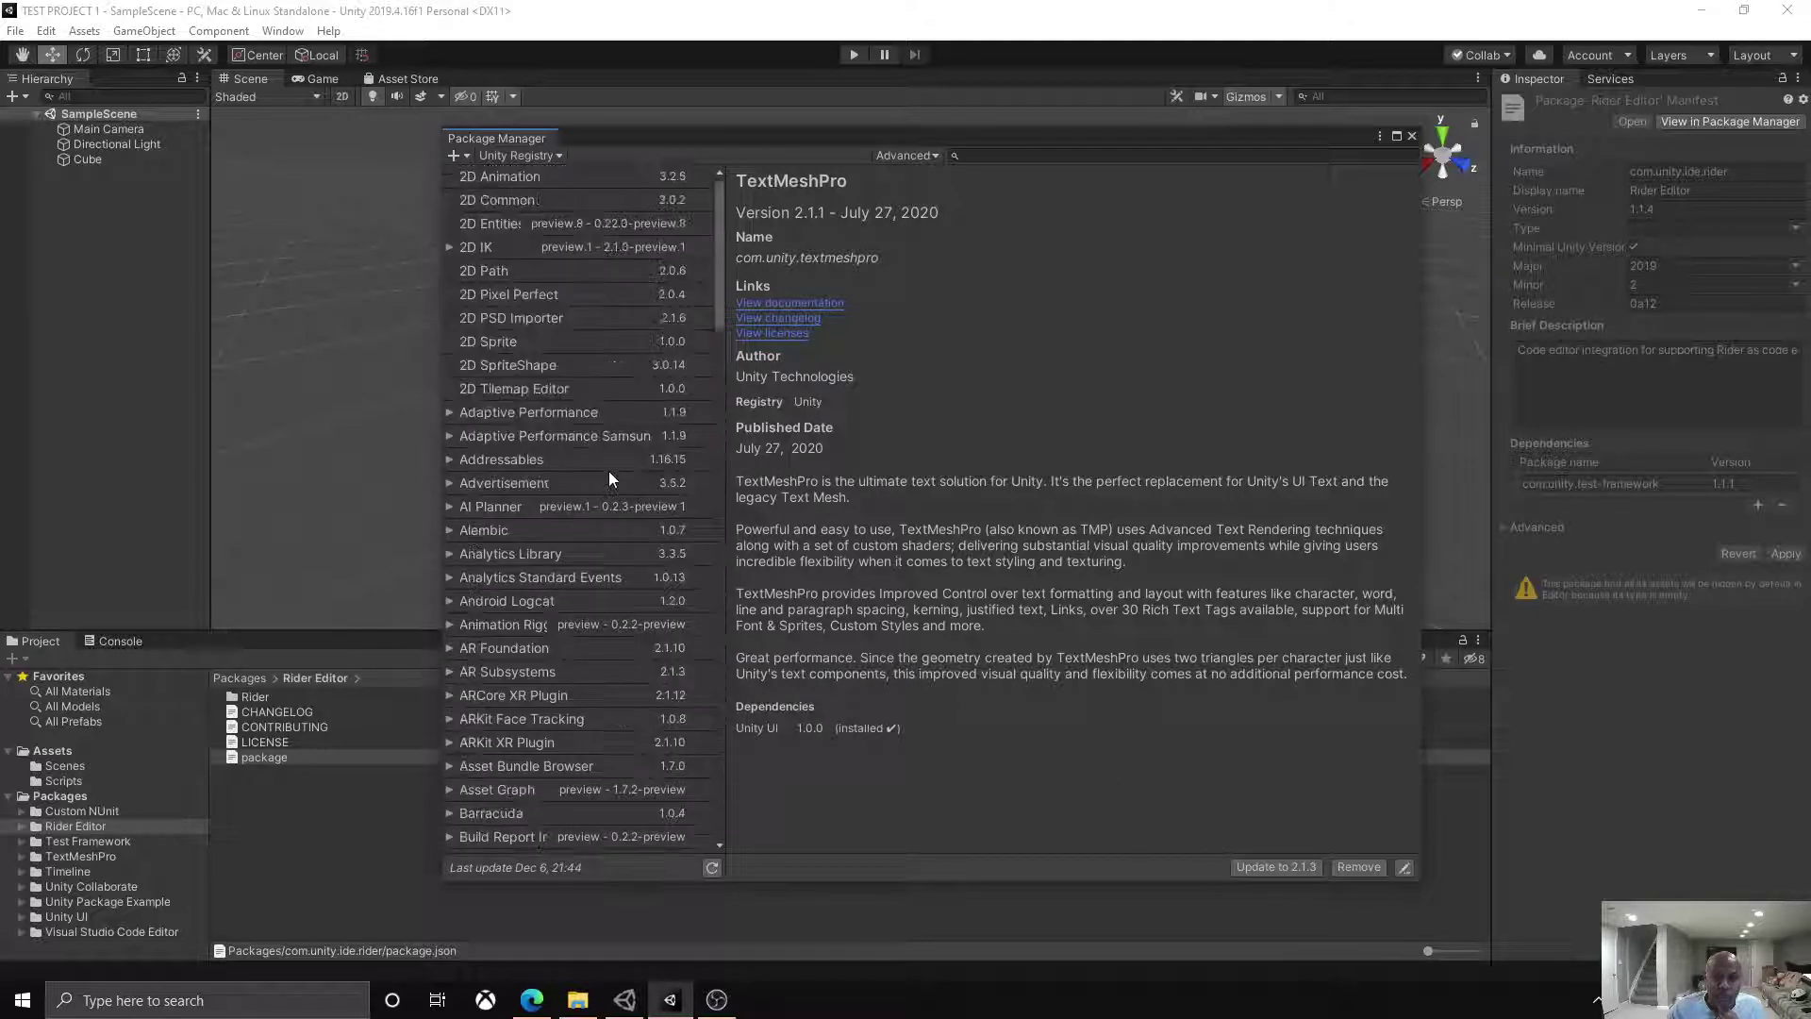
Step: Switch the package list to Custom packages and then to My Assets
left_click(556, 157)
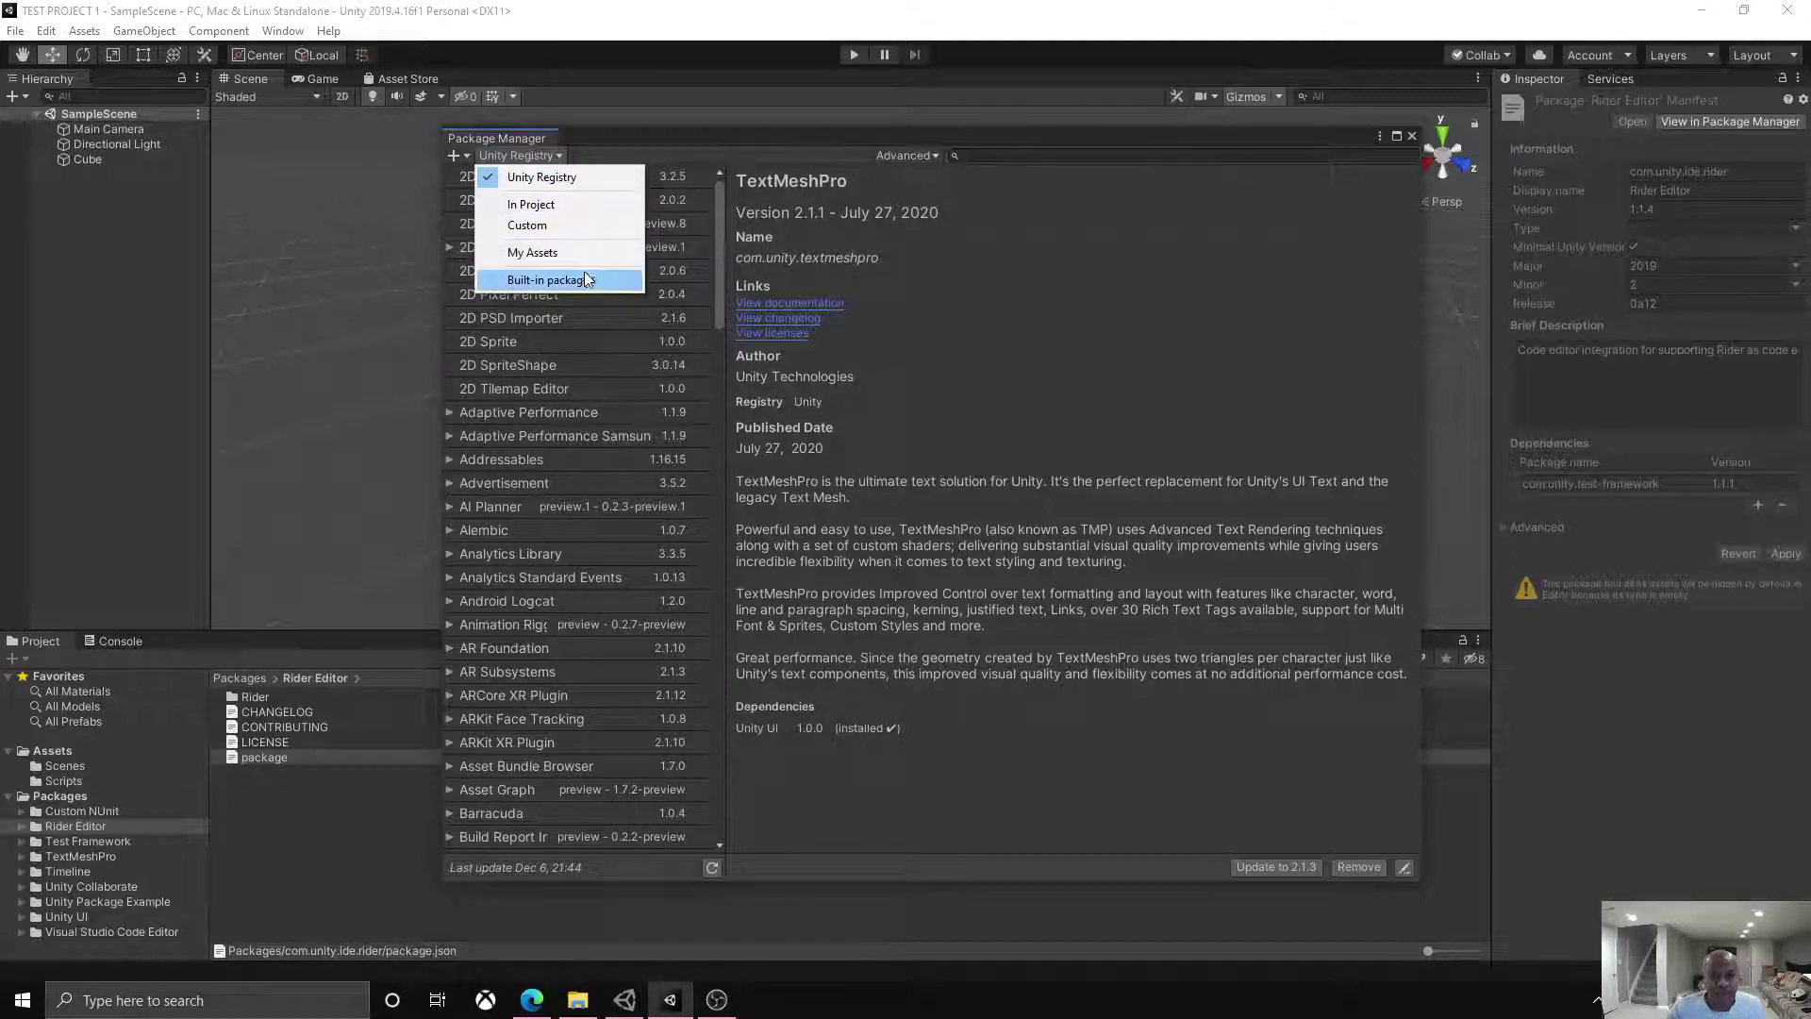
left_click(577, 230)
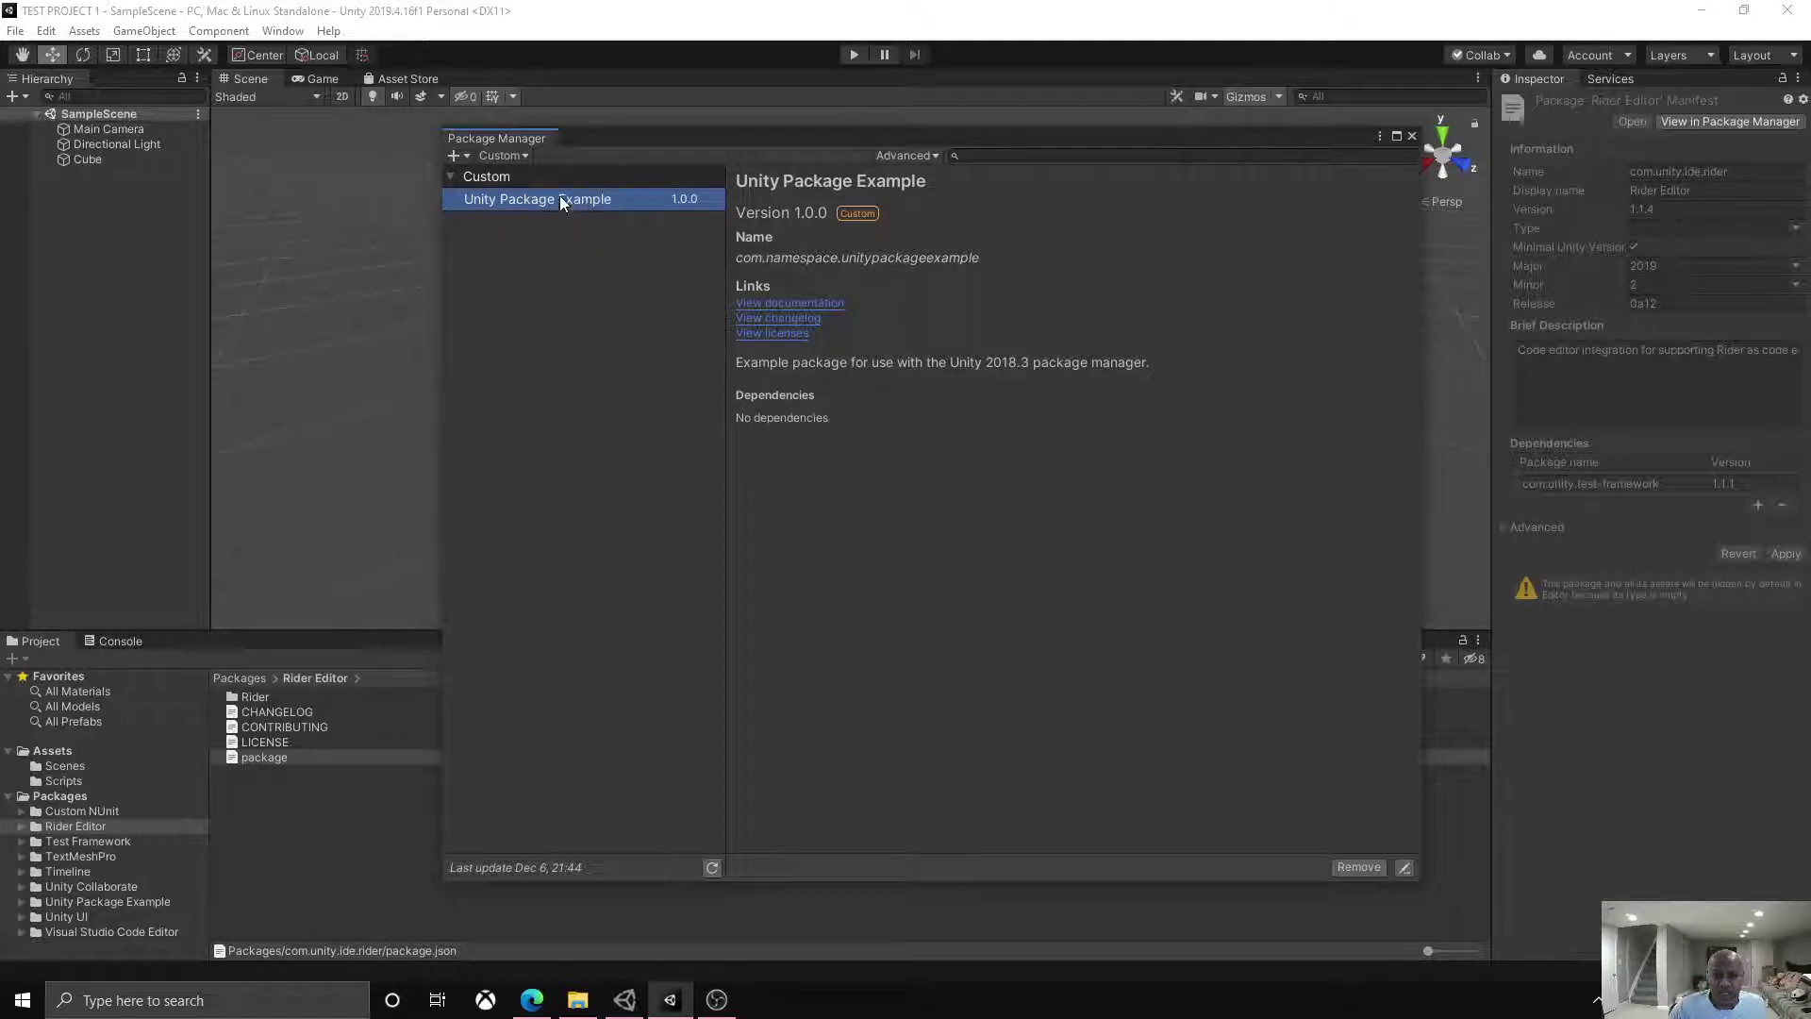
left_click(524, 156)
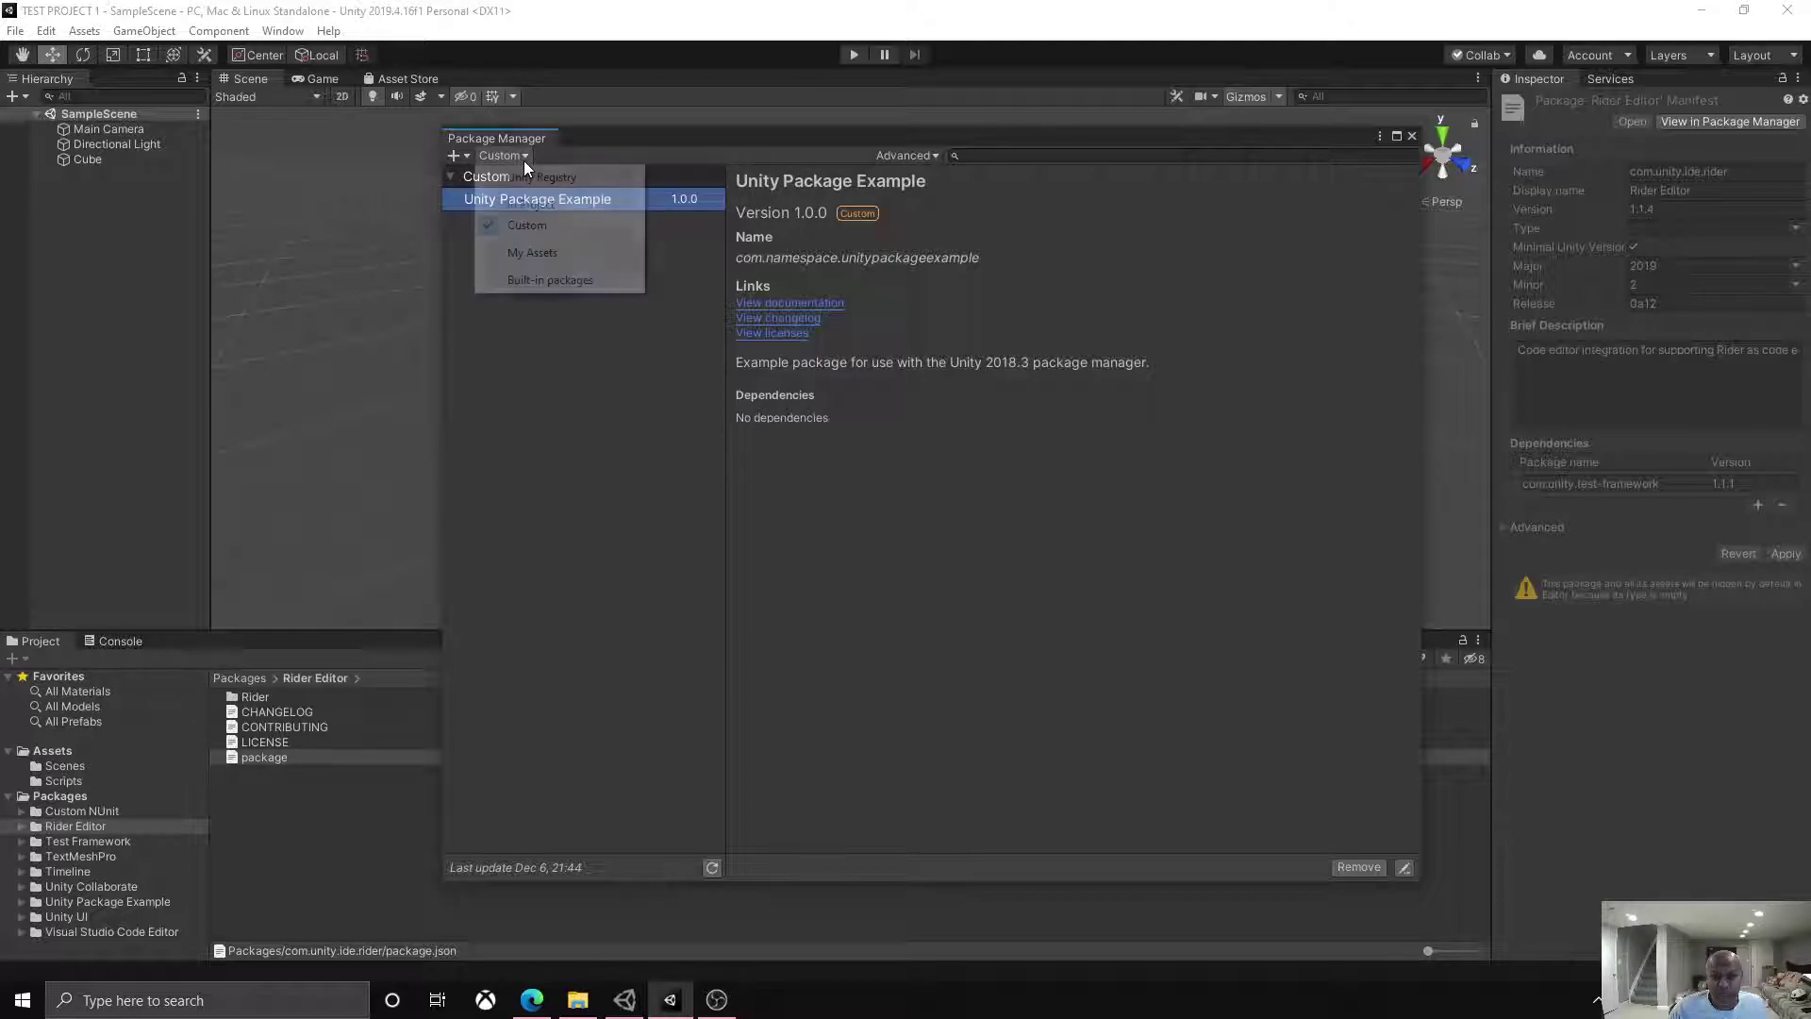
left_click(540, 256)
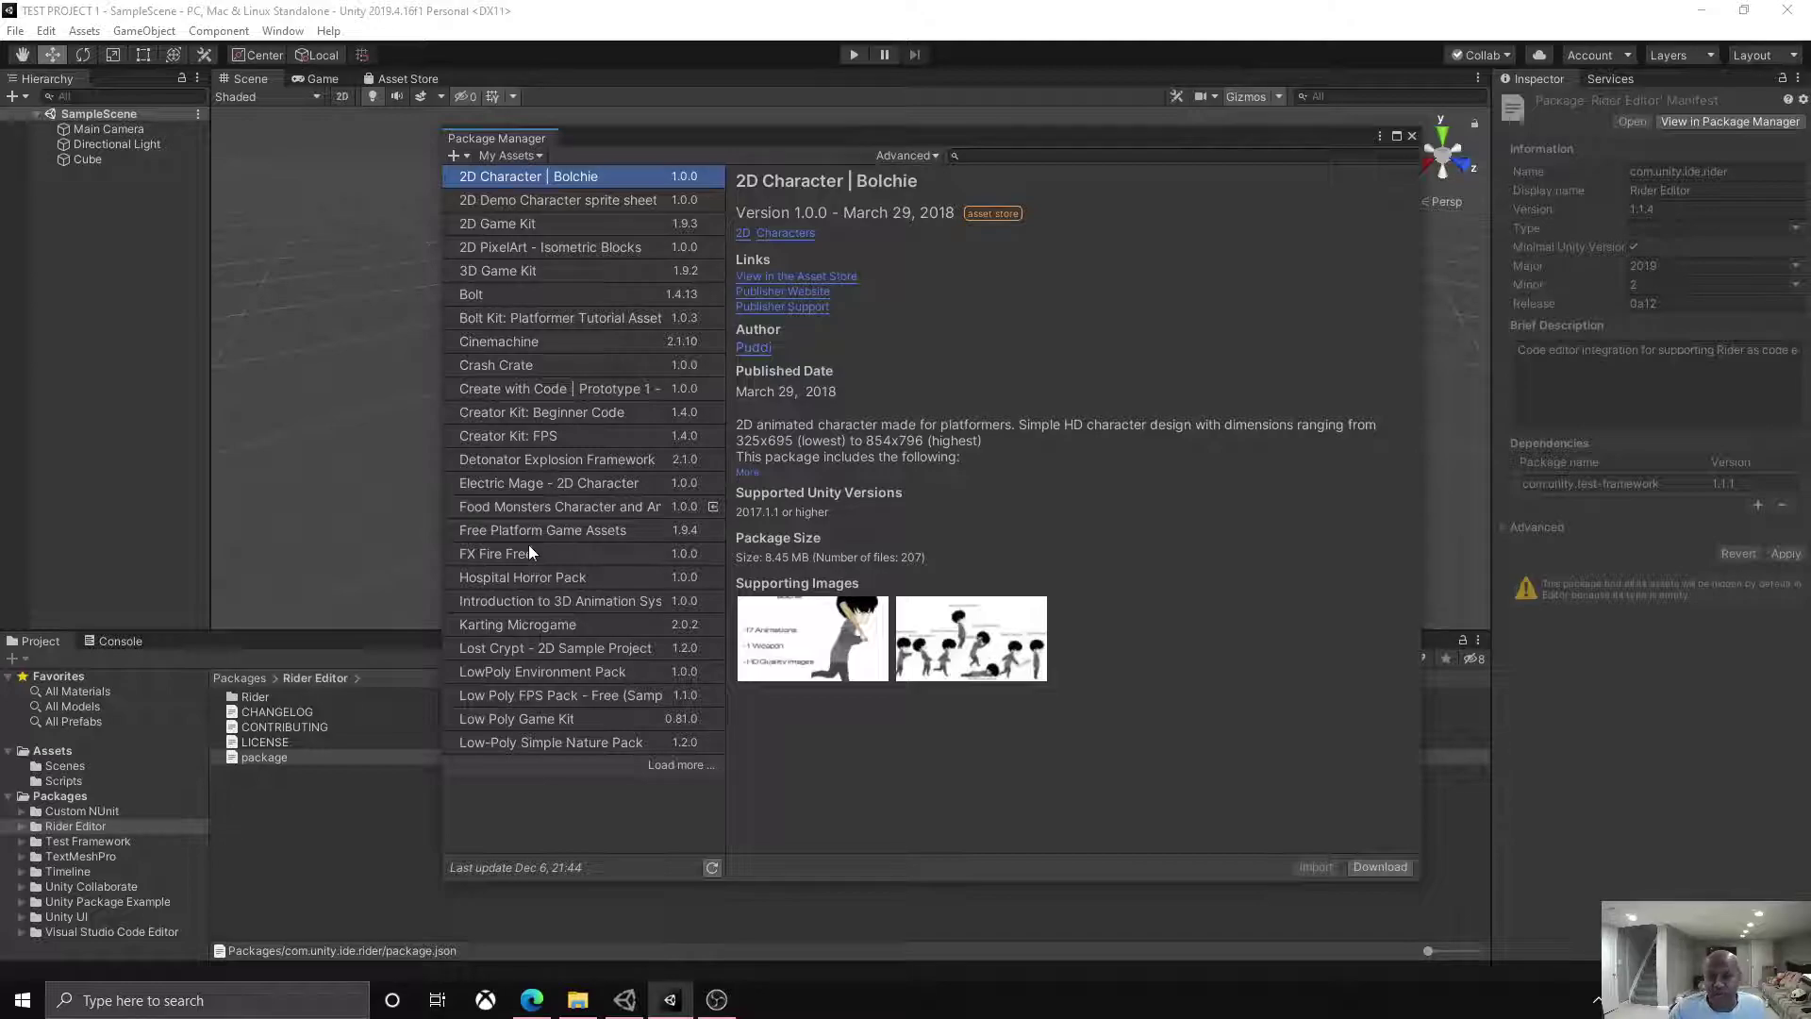
Step: Switch the package list to Built-in packages and look through the modules
left_click(543, 155)
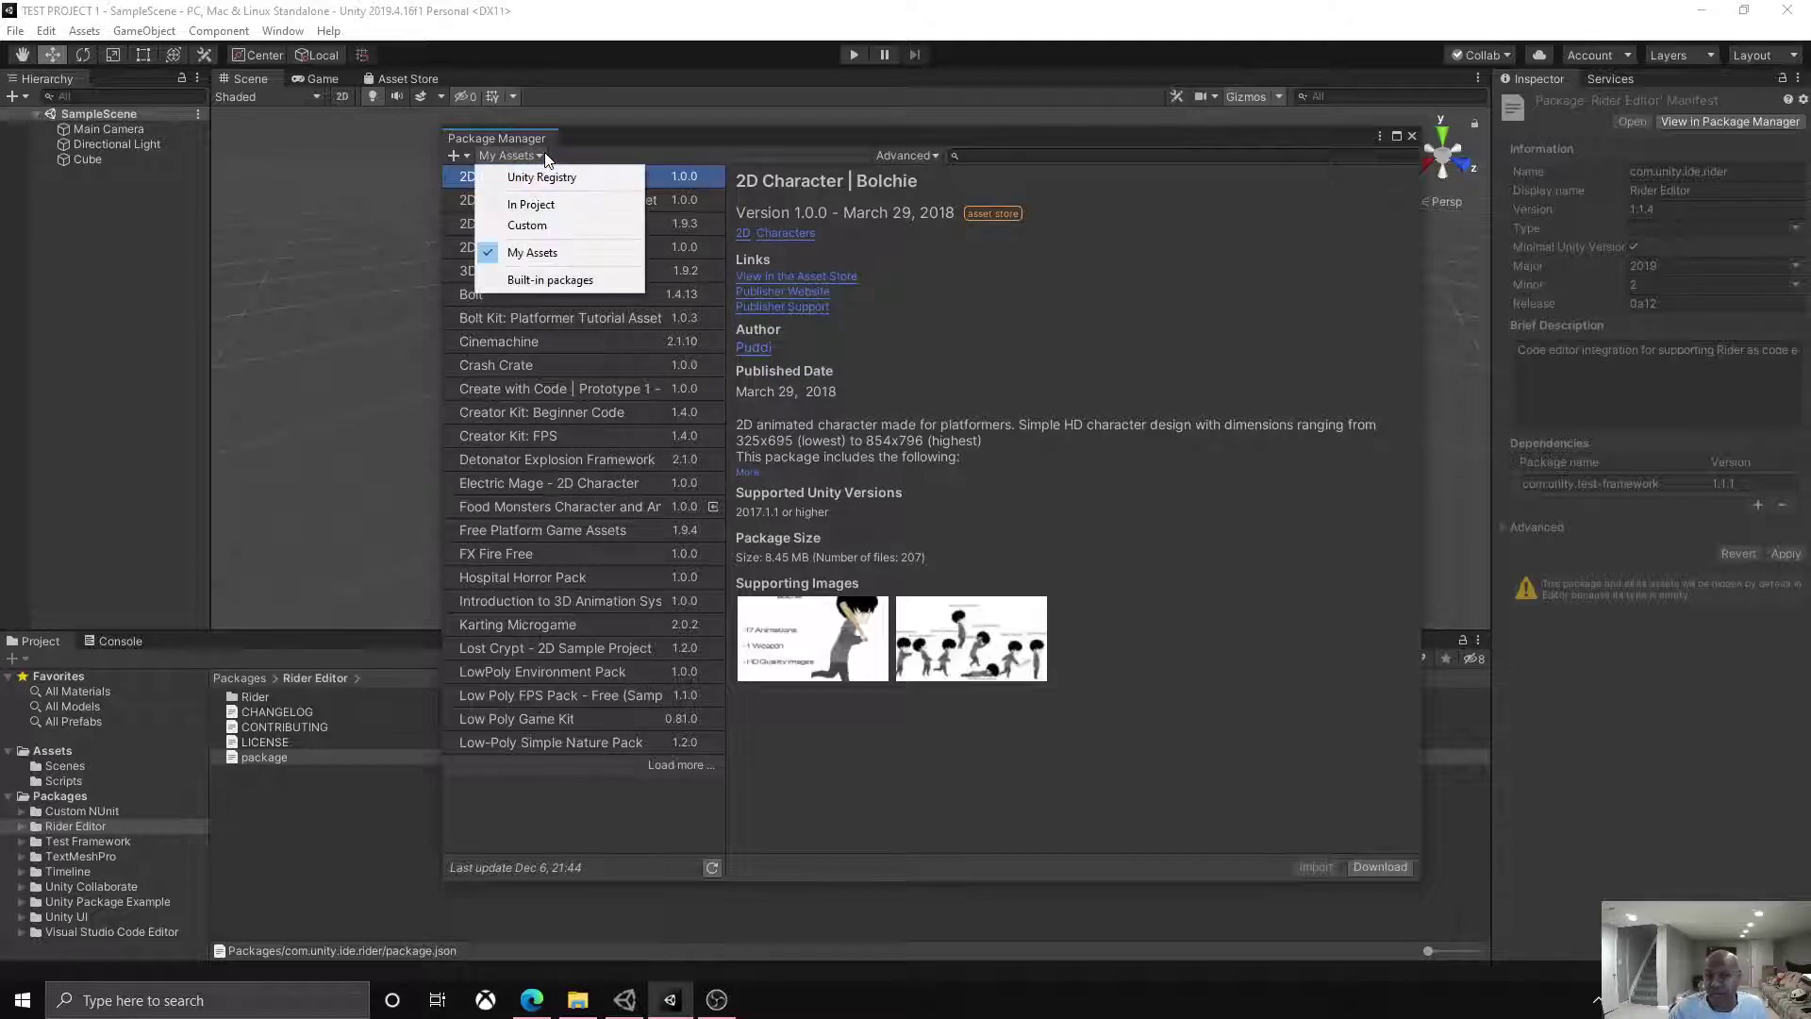
left_click(553, 279)
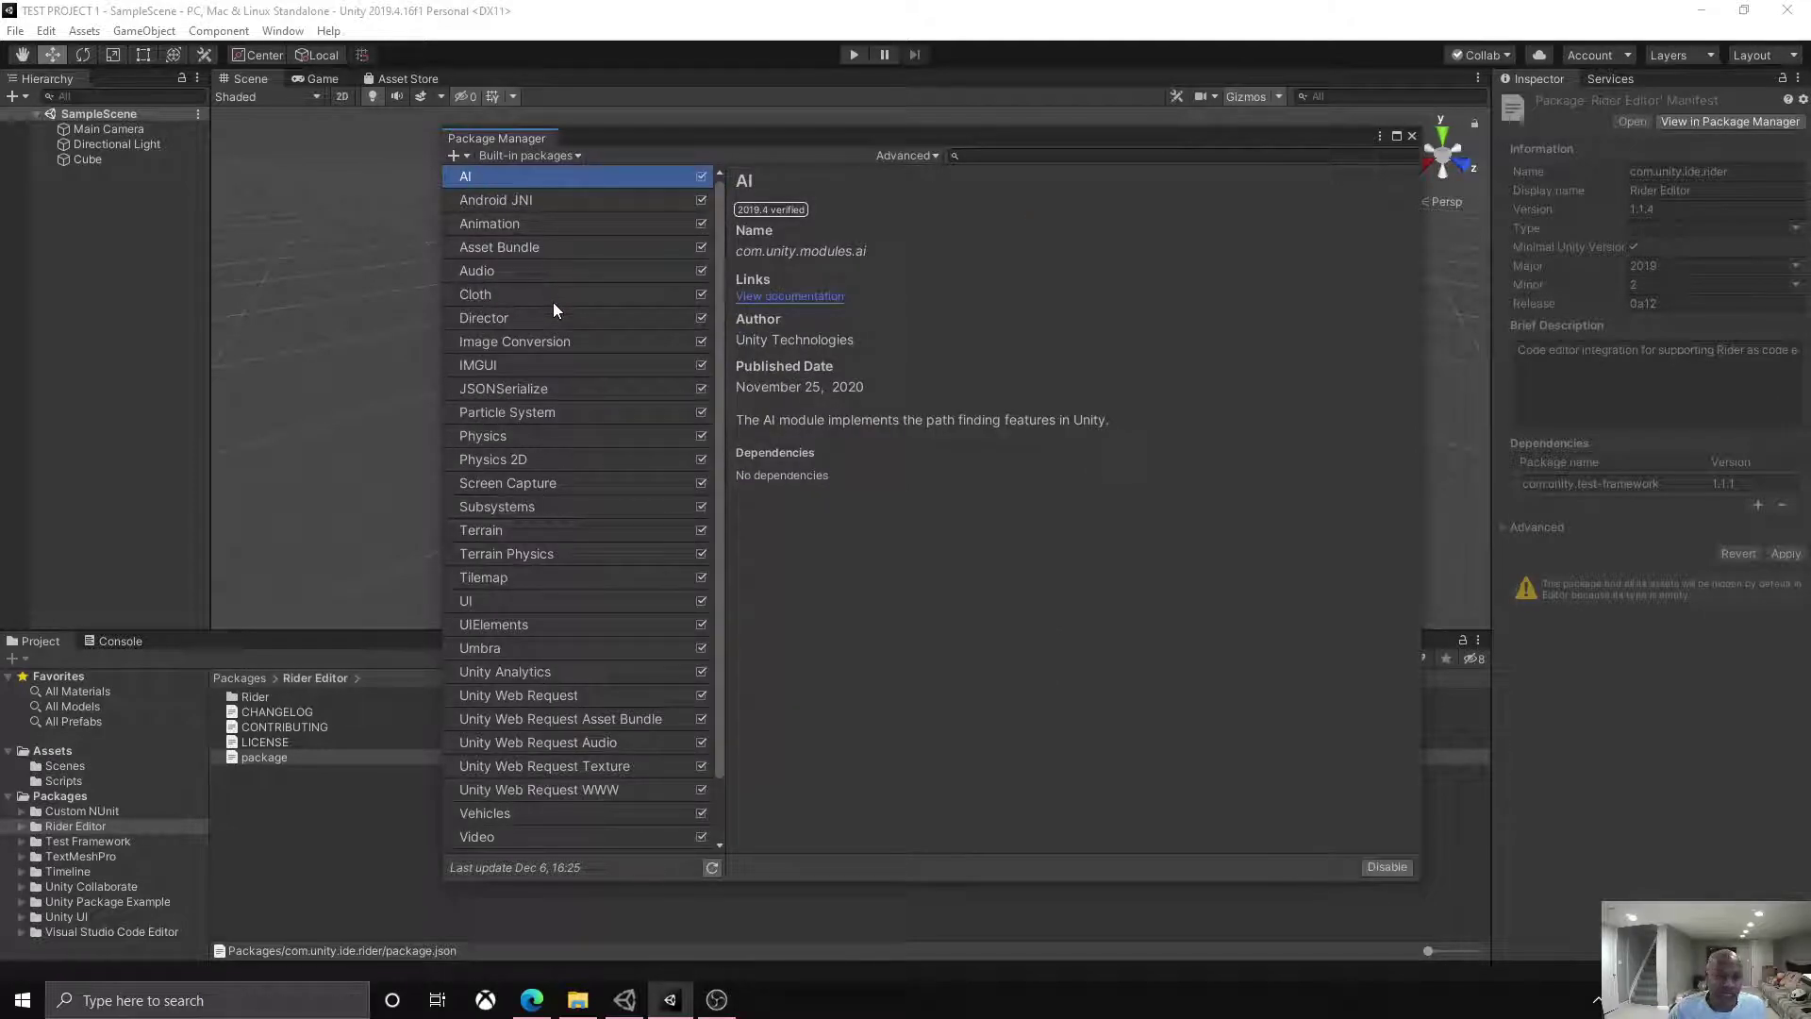
scroll(566, 396, "down", 3)
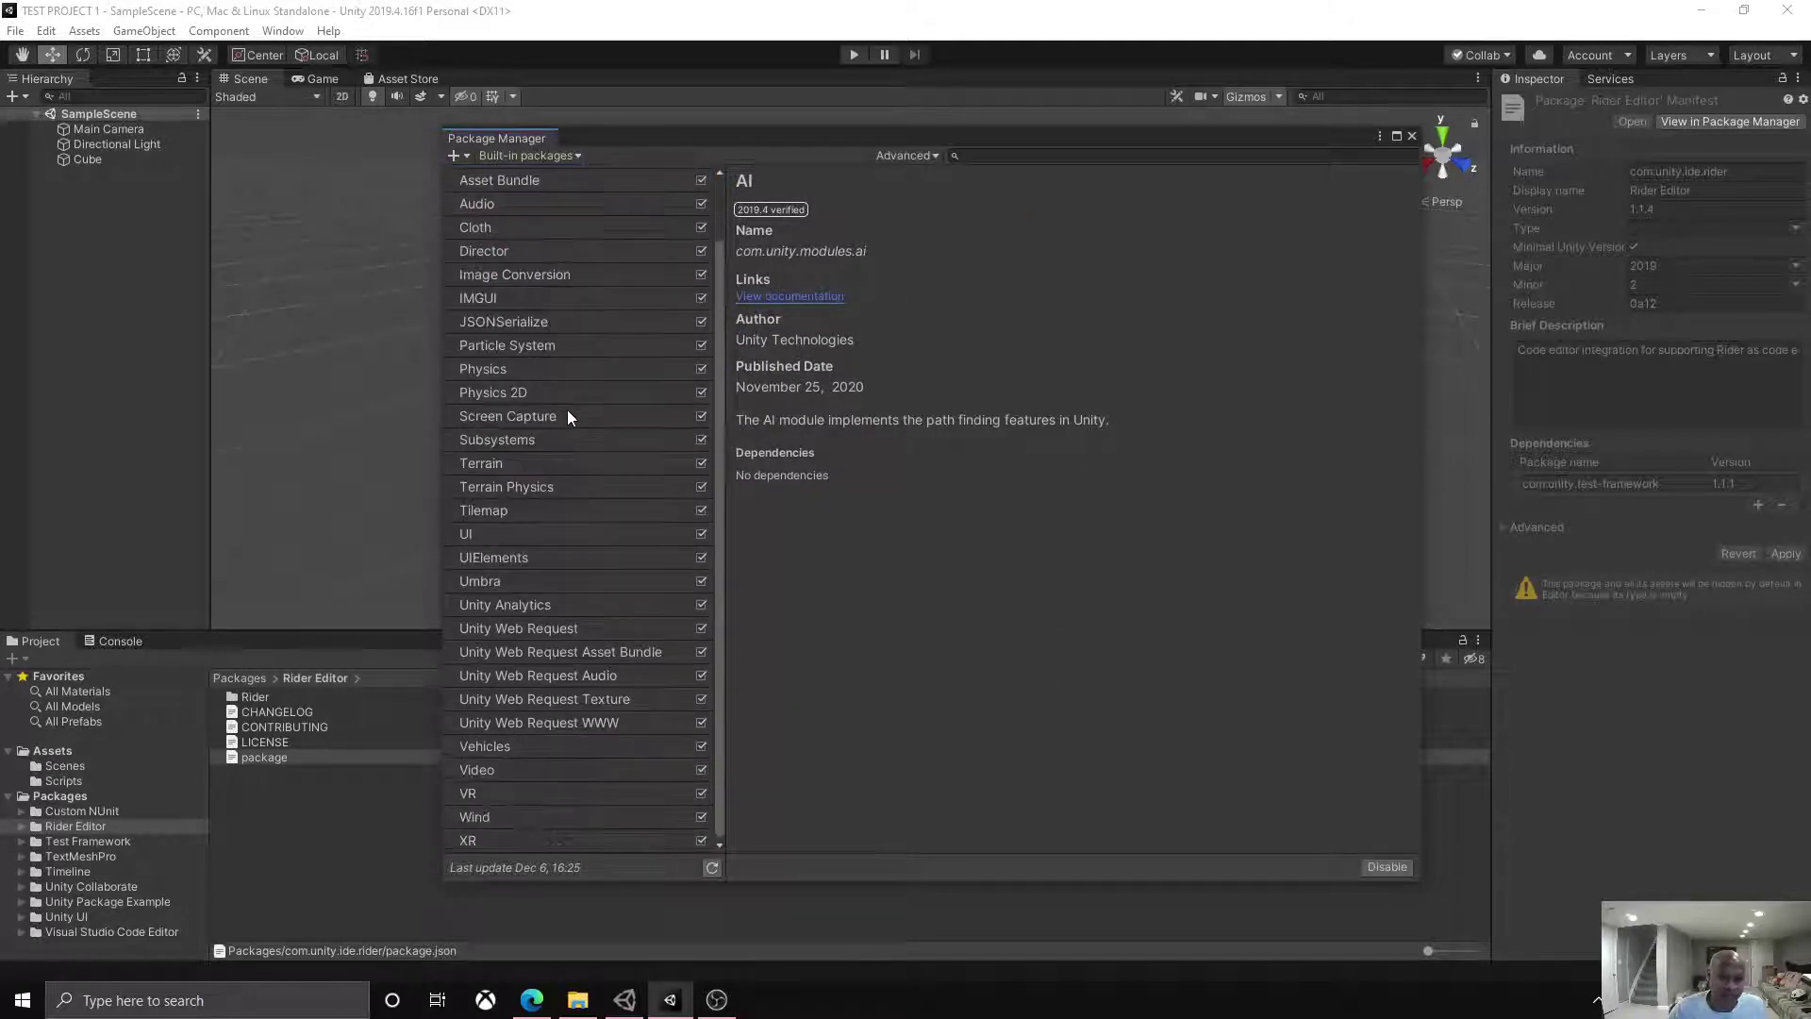
Step: Try to disable the built-in UI package
left_click(490, 534)
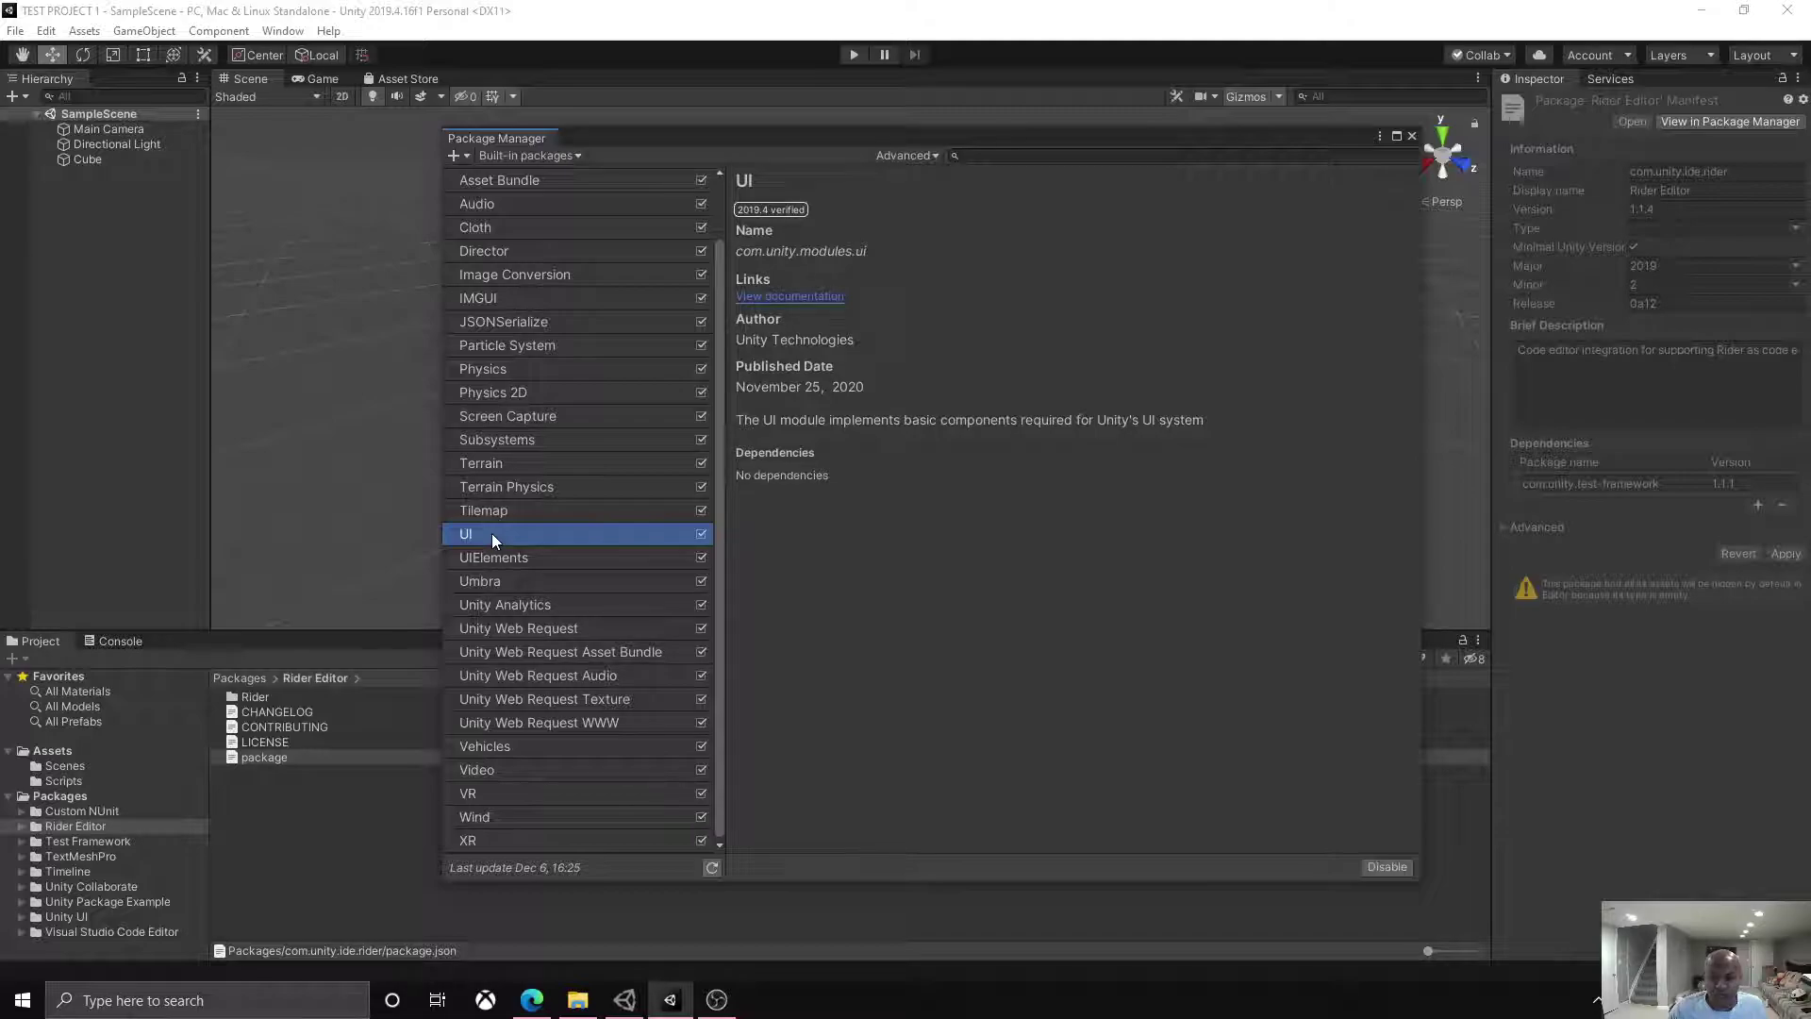
left_click(1387, 868)
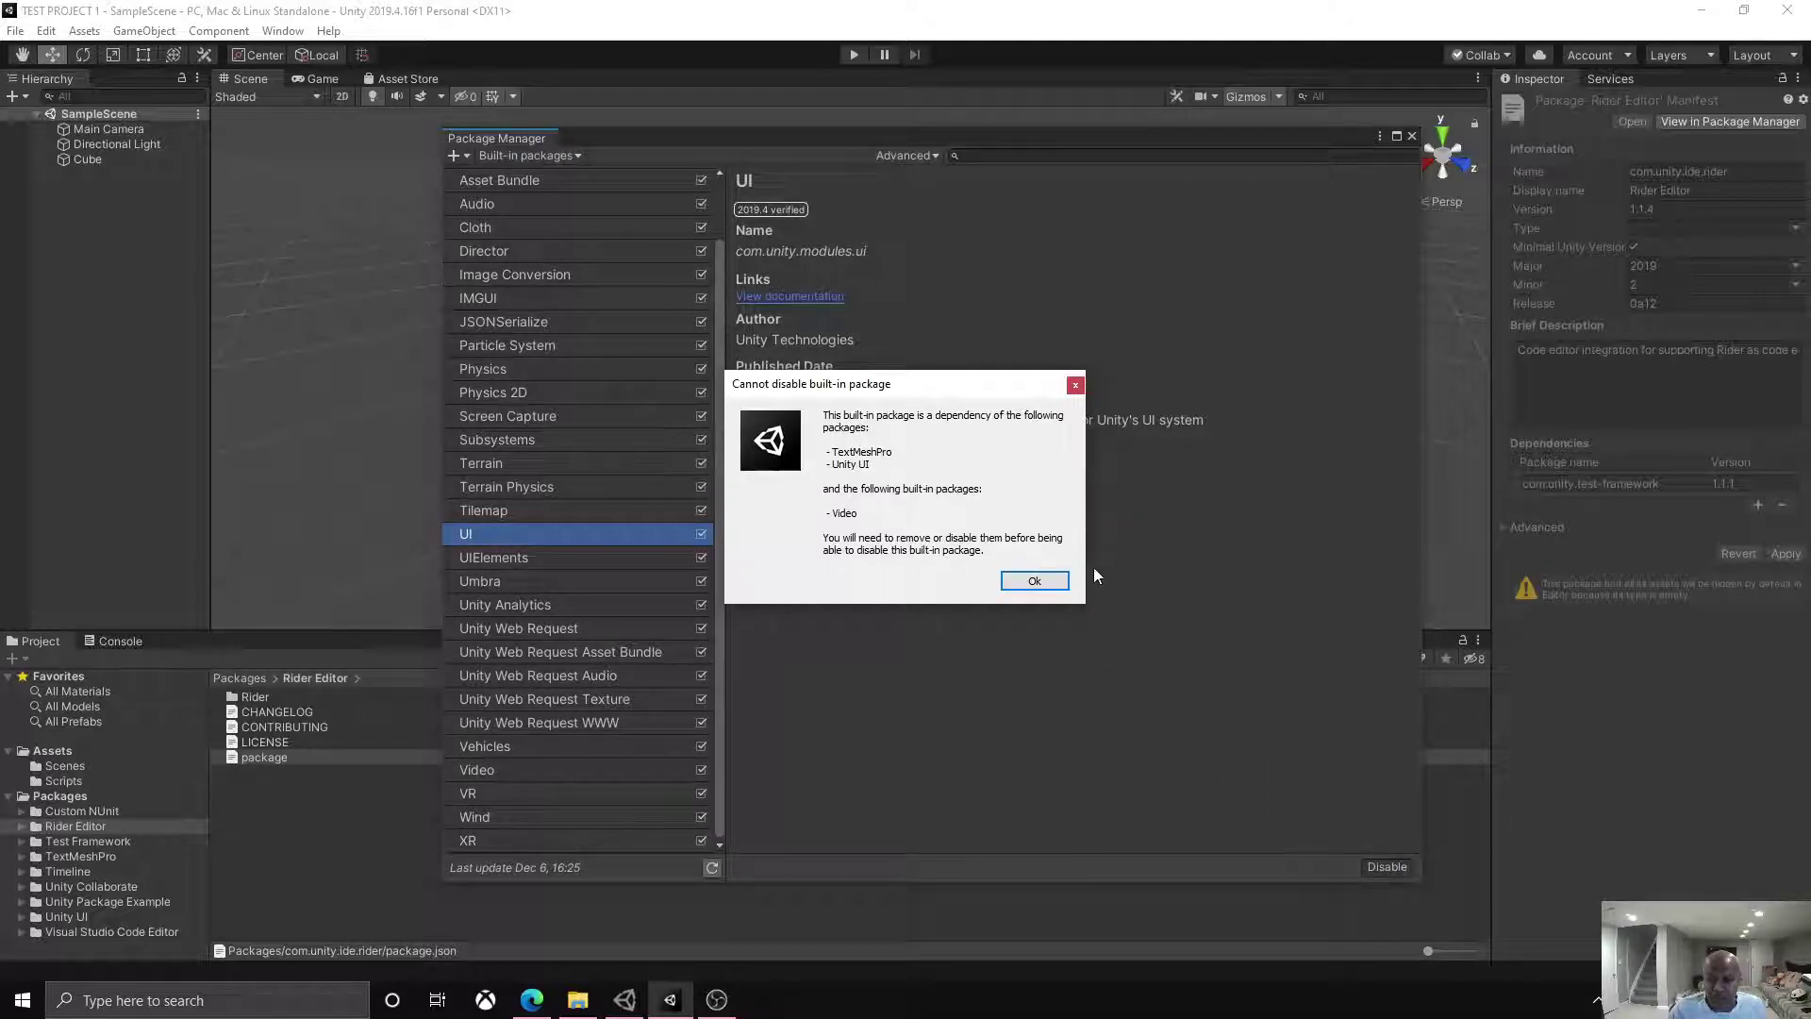
left_click(1074, 384)
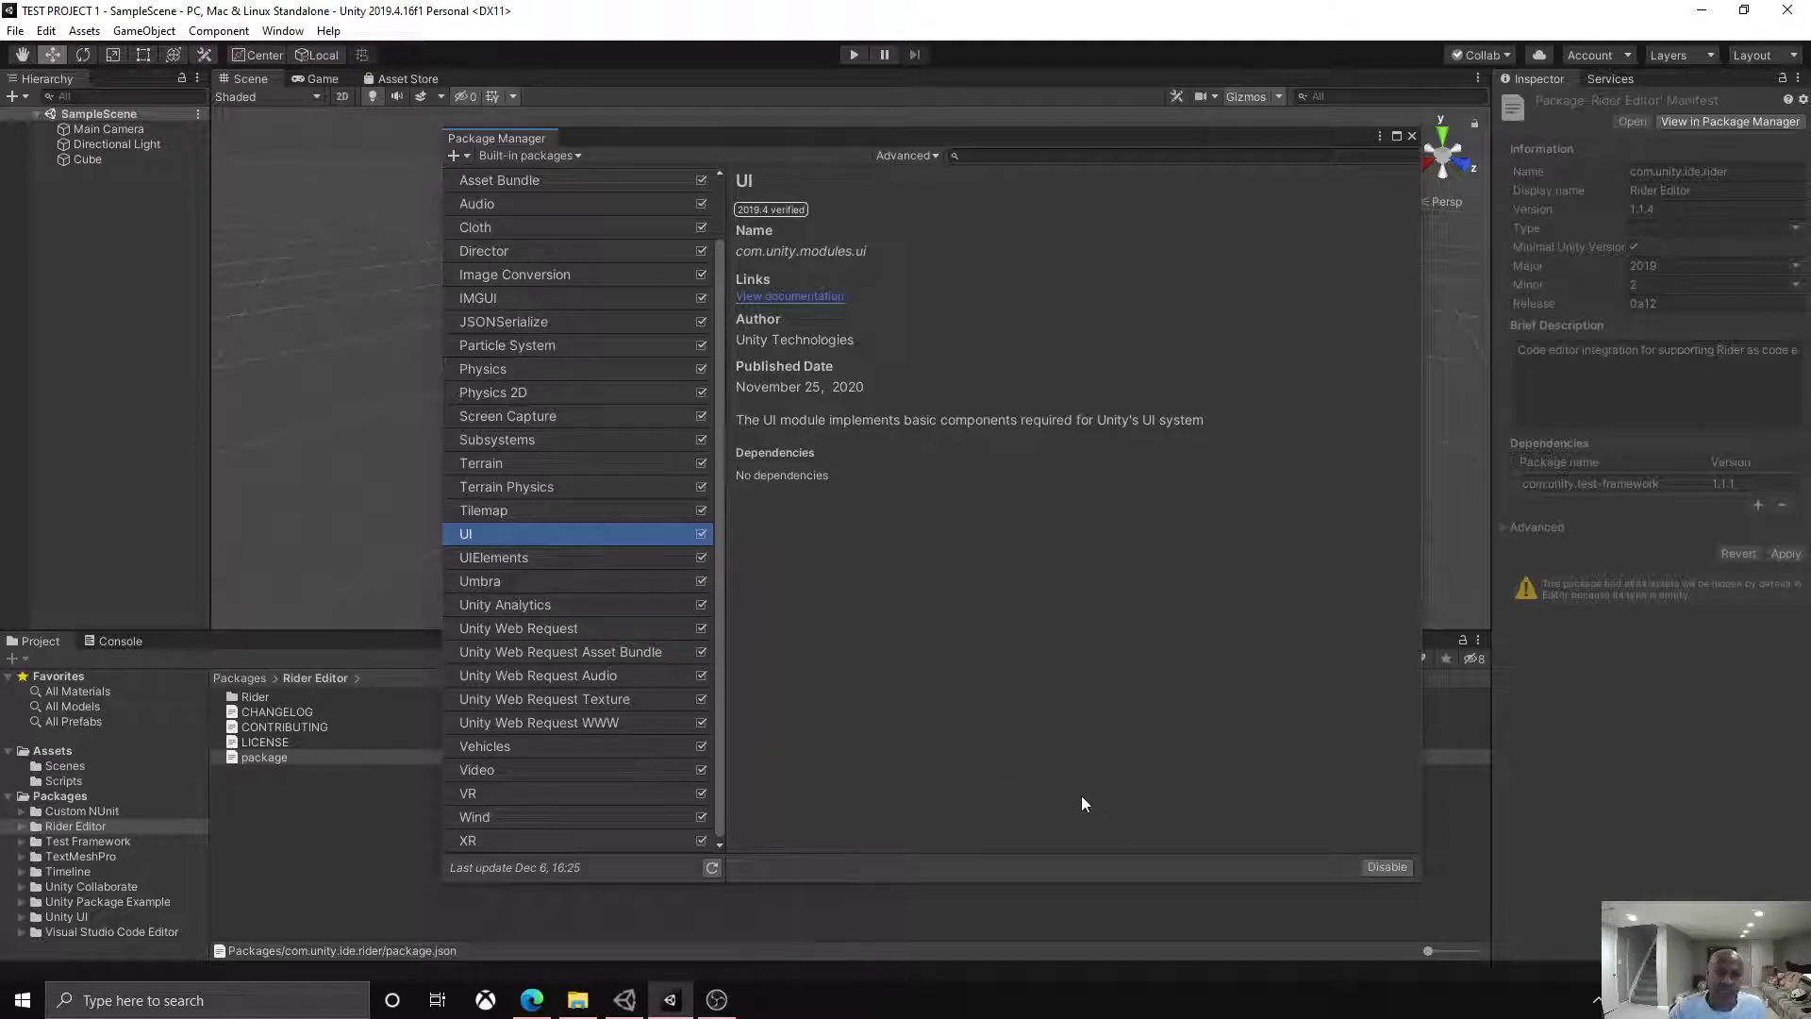
Step: Check the package source options, view the Scoped Registries section of the Advanced Project Settings, and close the settings
left_click(570, 159)
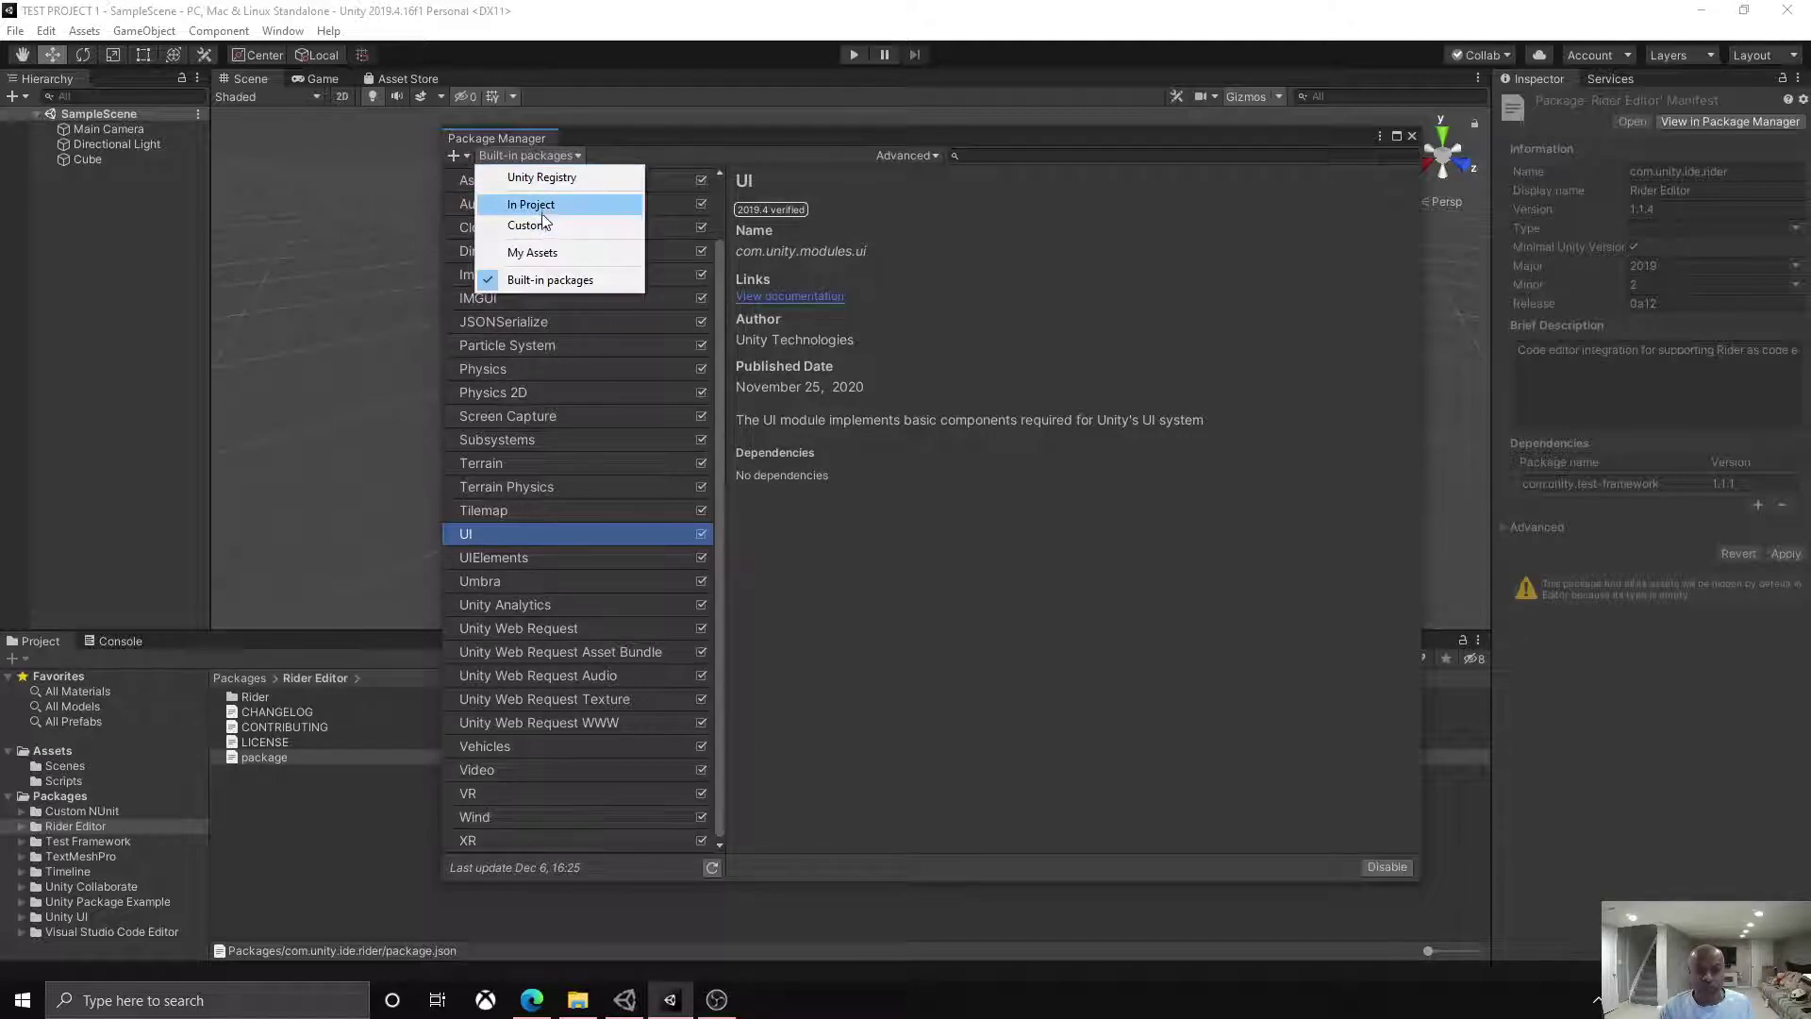
left_click(666, 135)
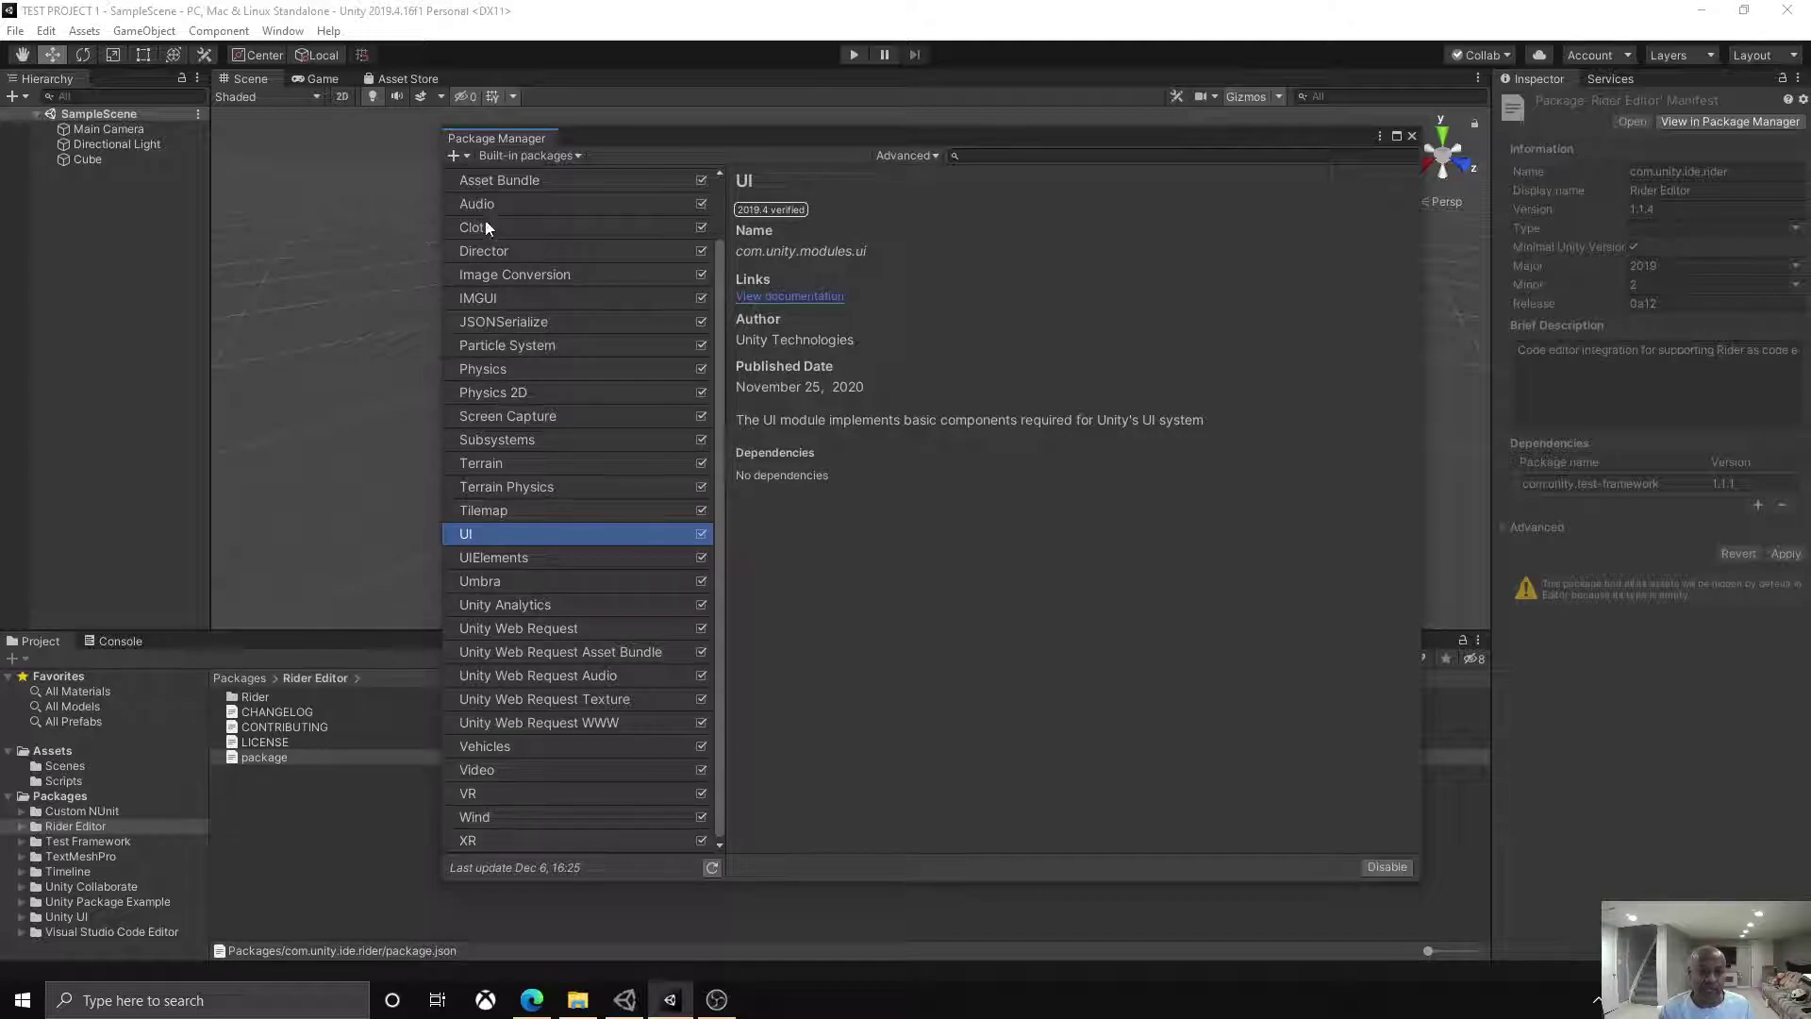
left_click(939, 154)
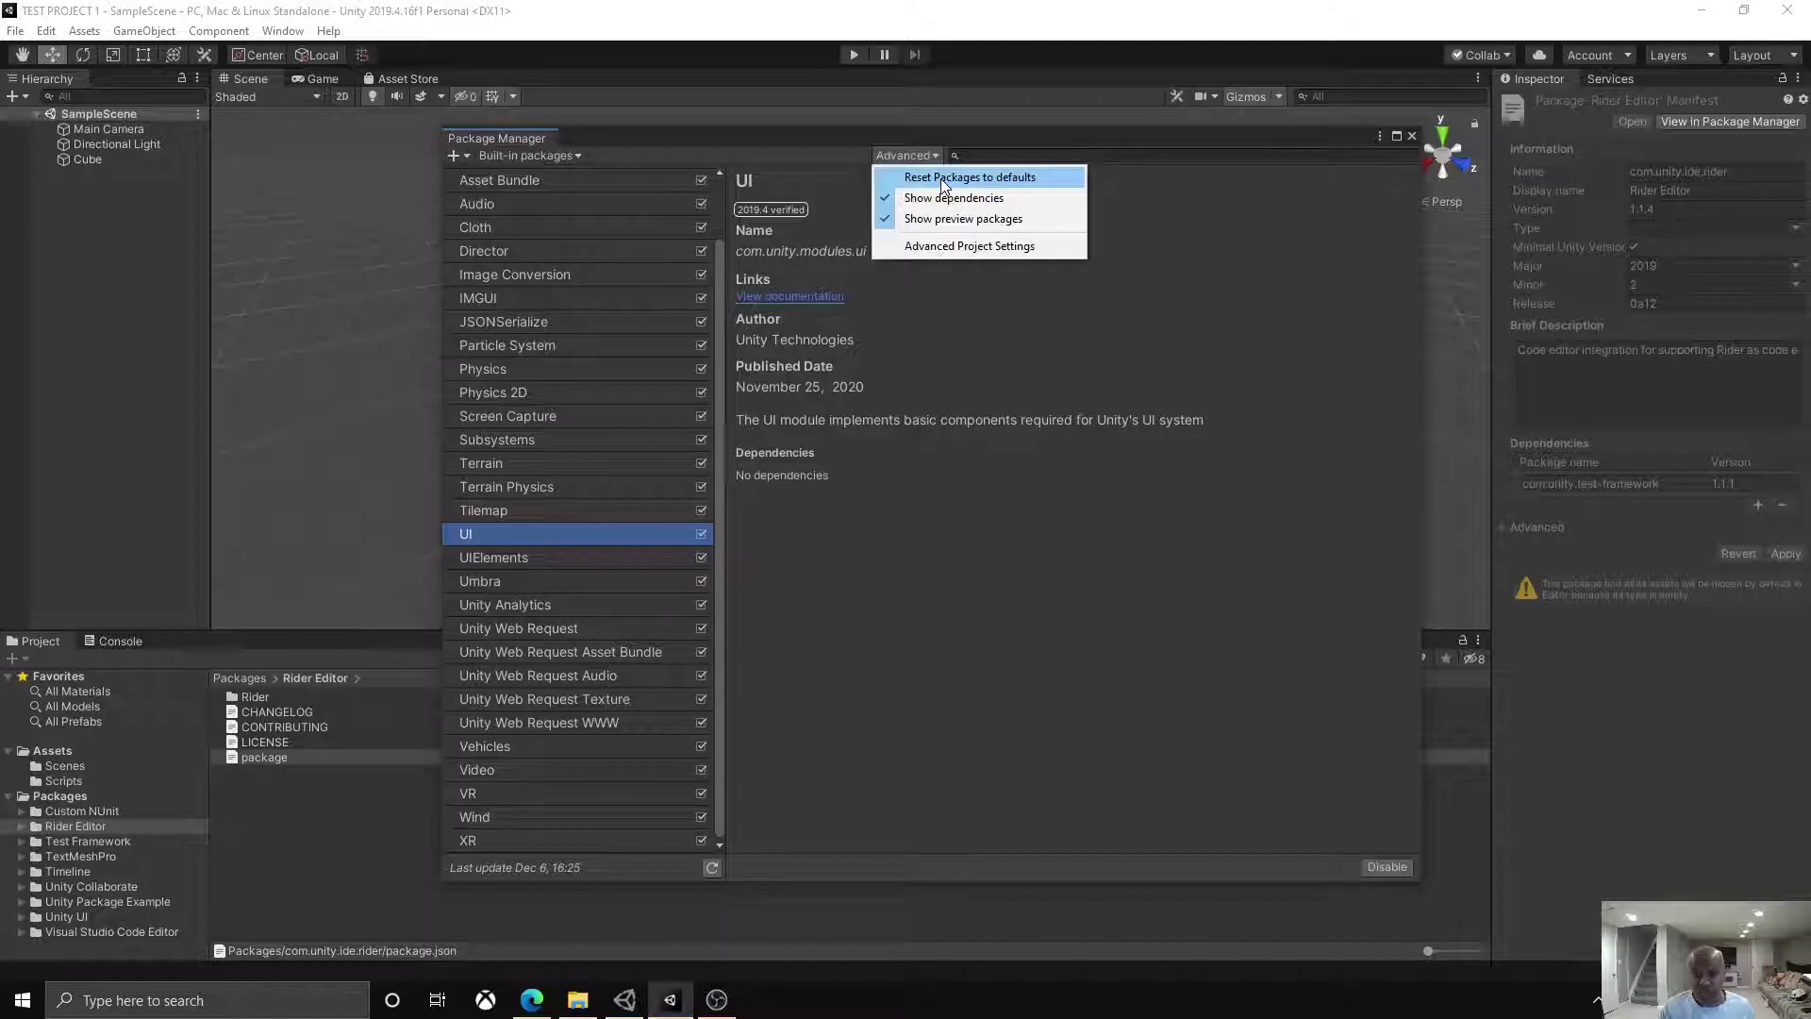
left_click(941, 251)
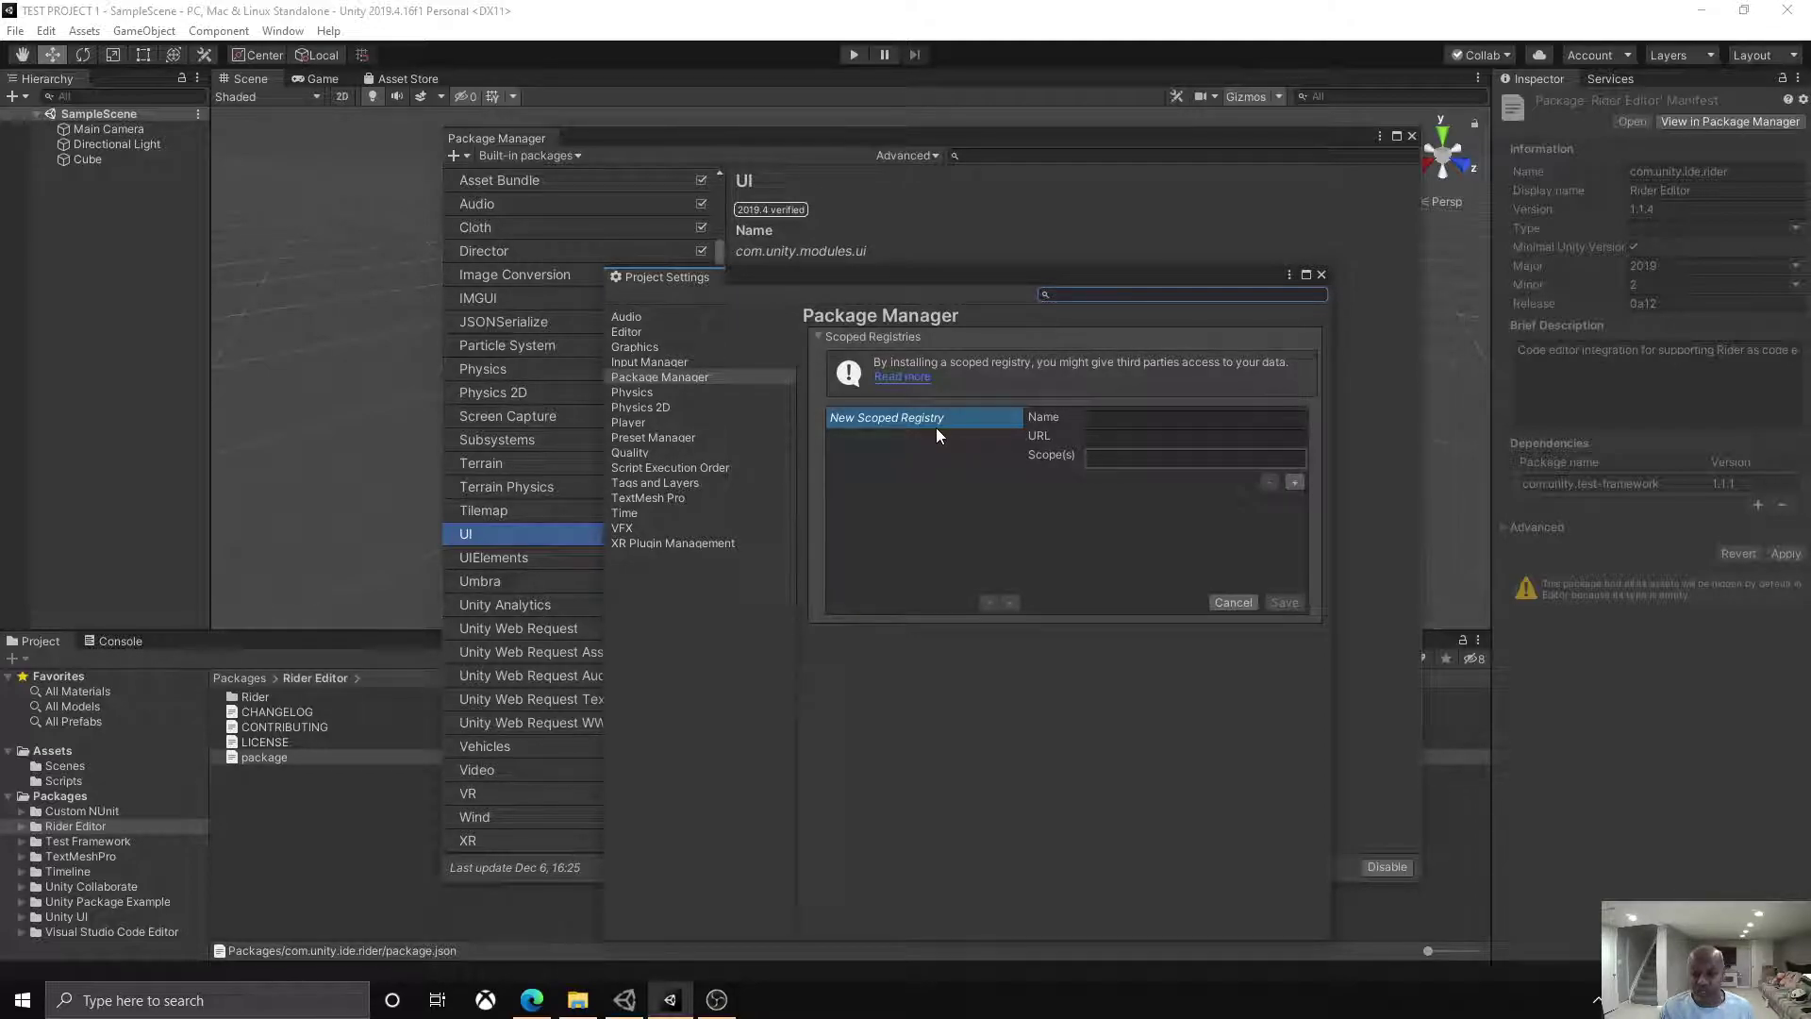
left_click(1091, 440)
left_click(1321, 276)
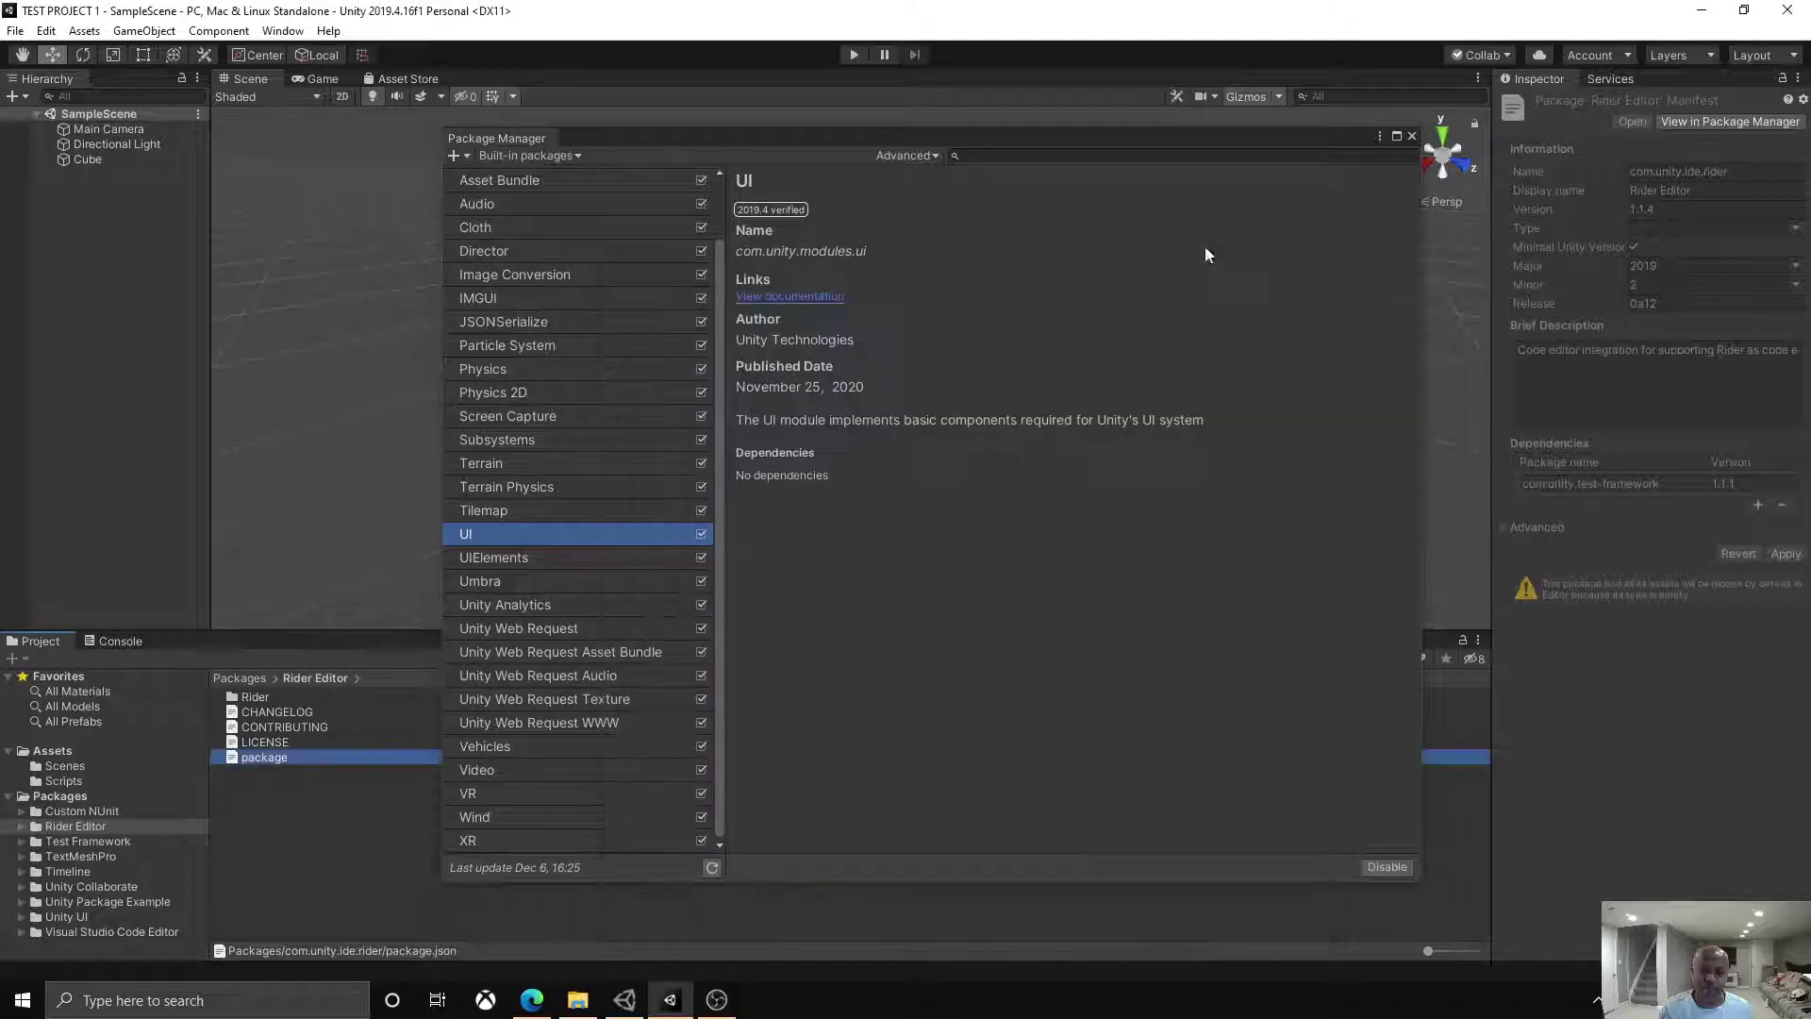
Step: Check the advanced package options and switch the package list to Unity Registry
left_click(930, 156)
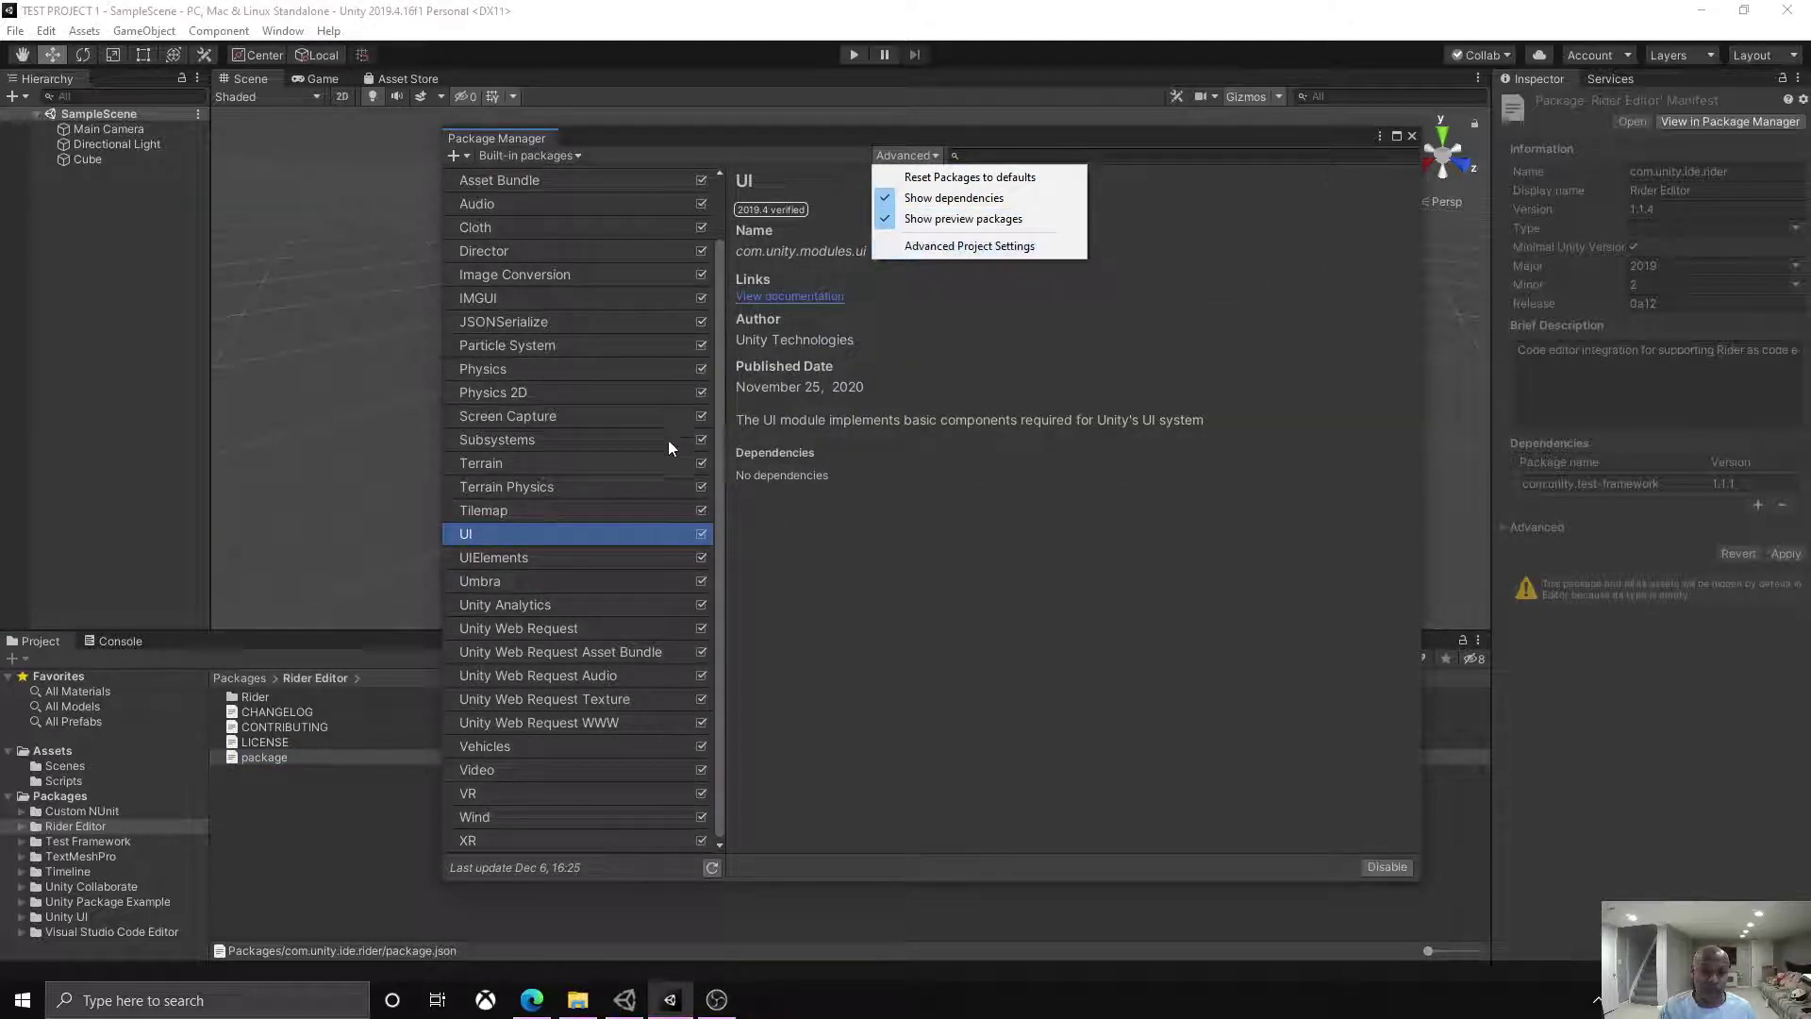
left_click(573, 155)
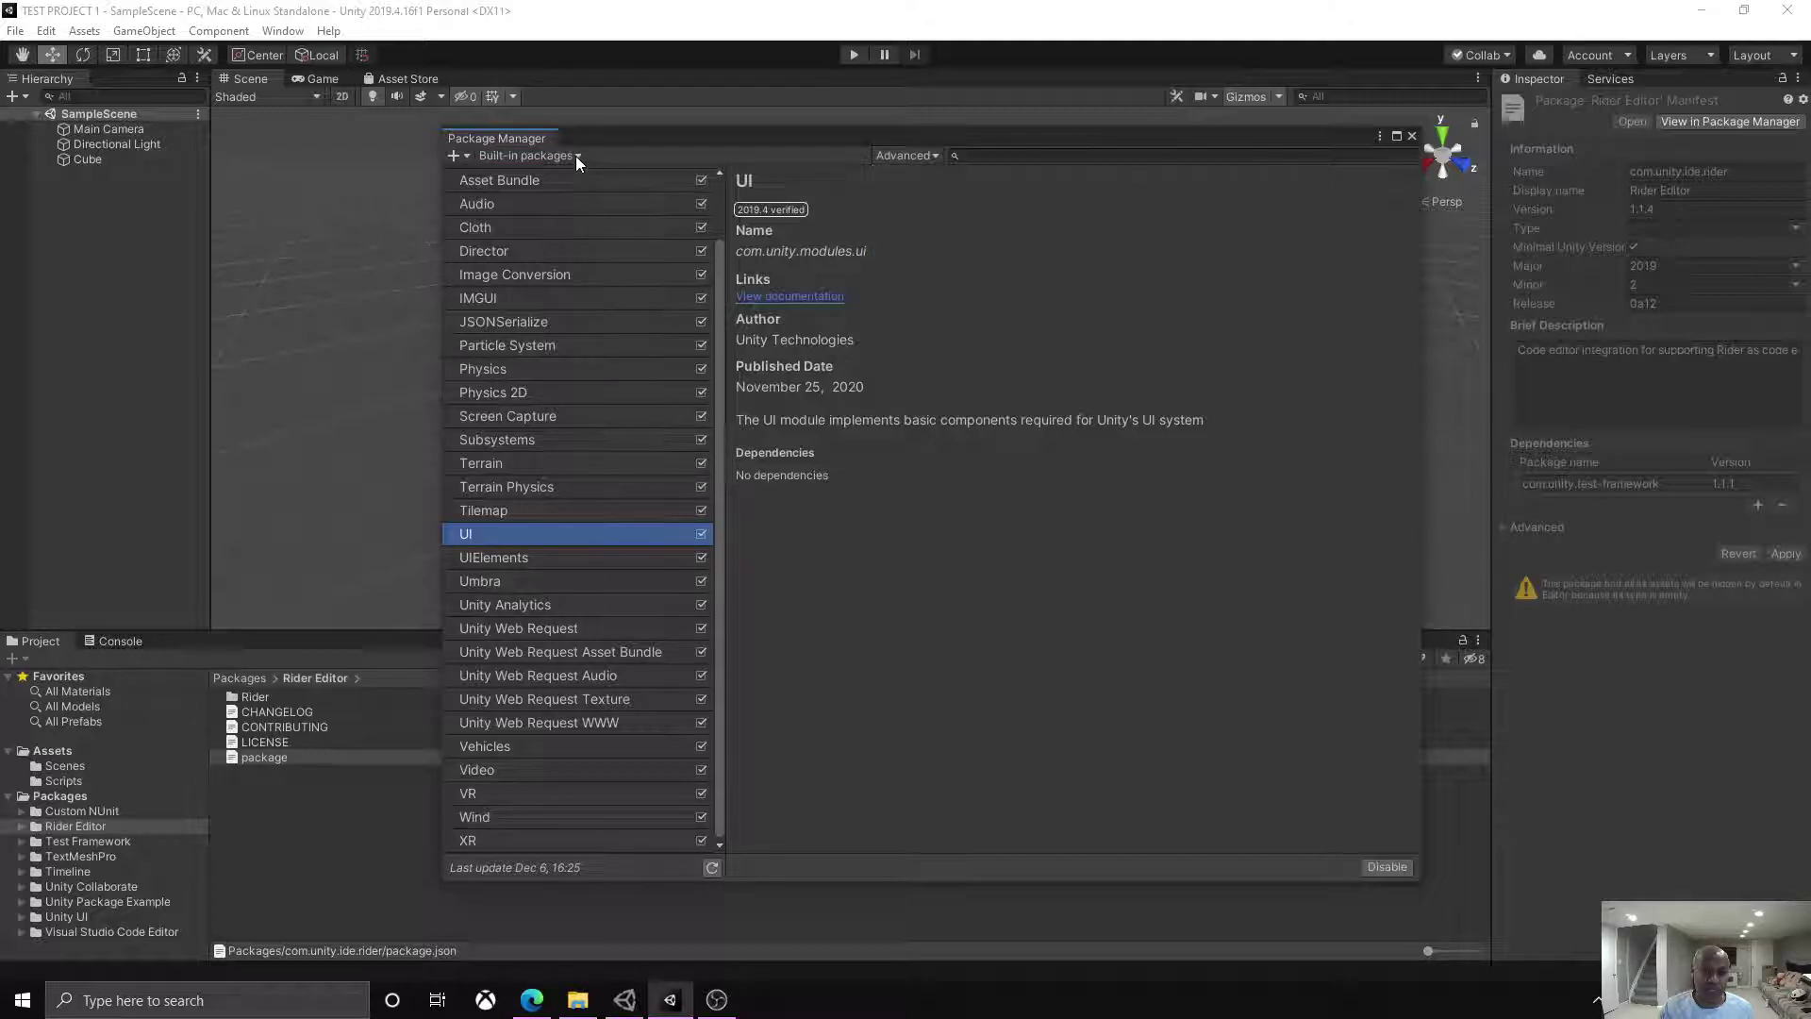
left_click(562, 158)
left_click(547, 178)
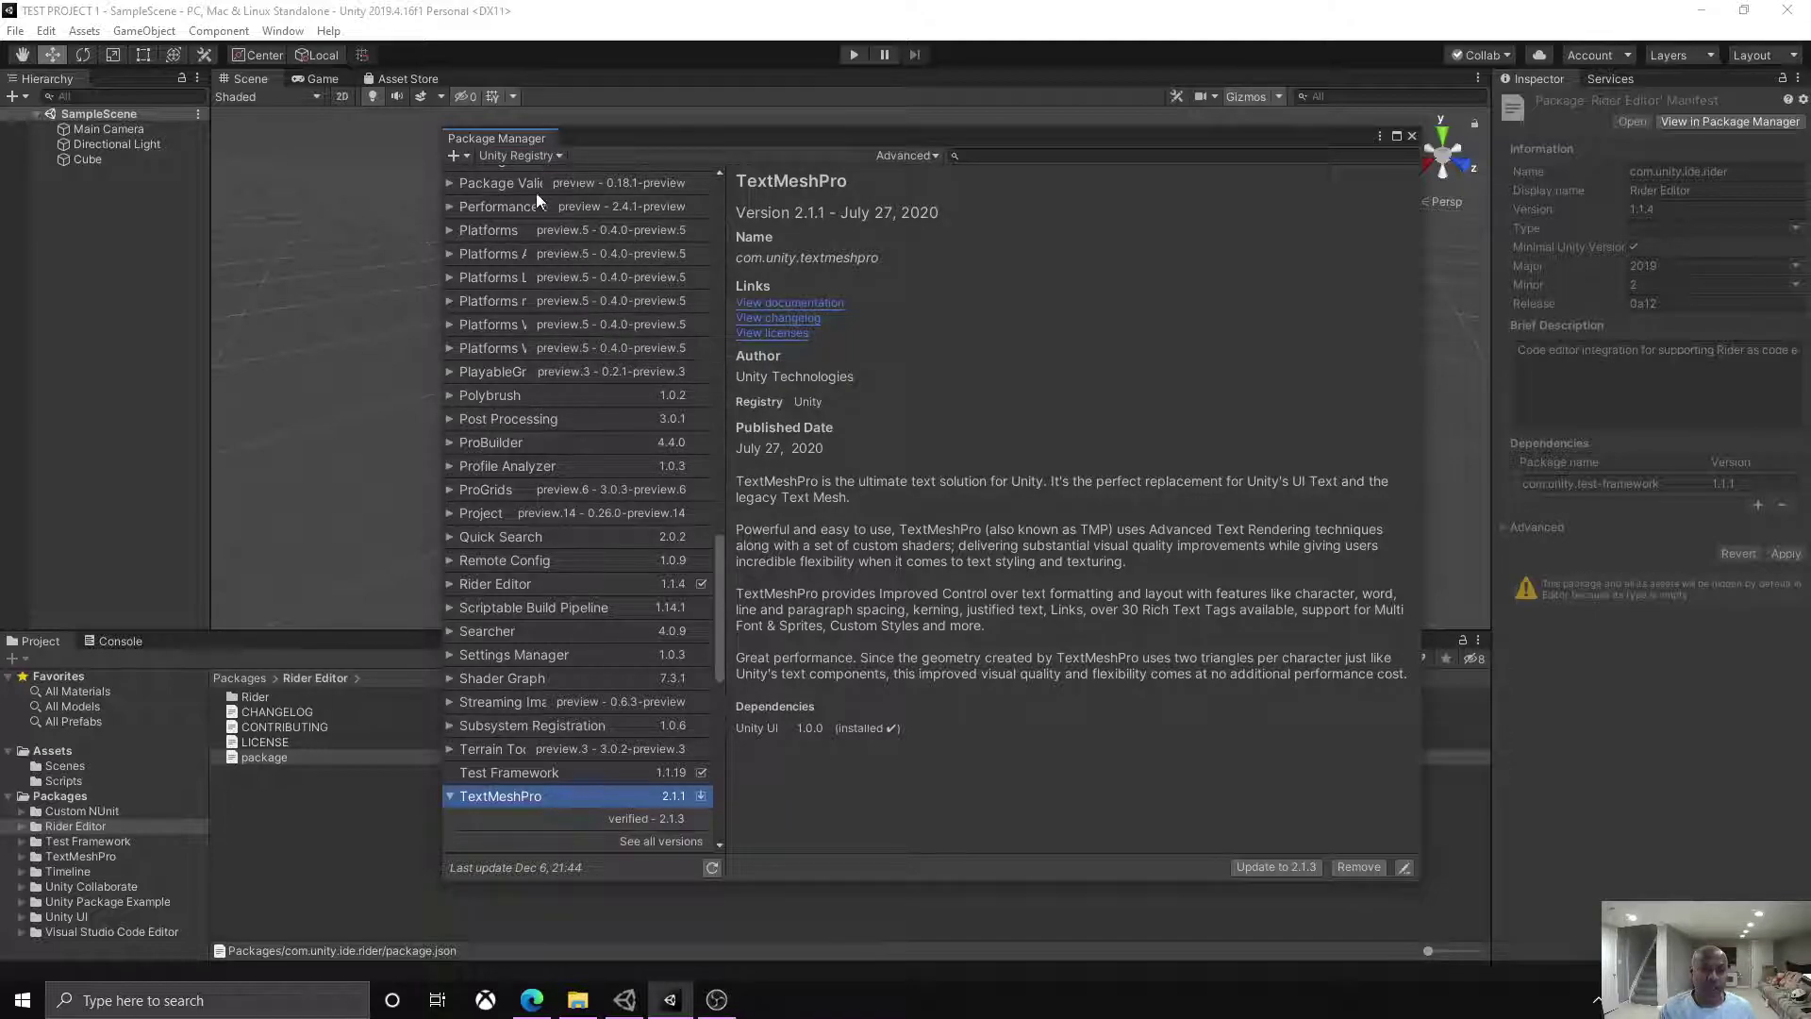
Step: Check the options for adding a package, expand Polybrush to view all its versions, and close the Package Manager
left_click(462, 157)
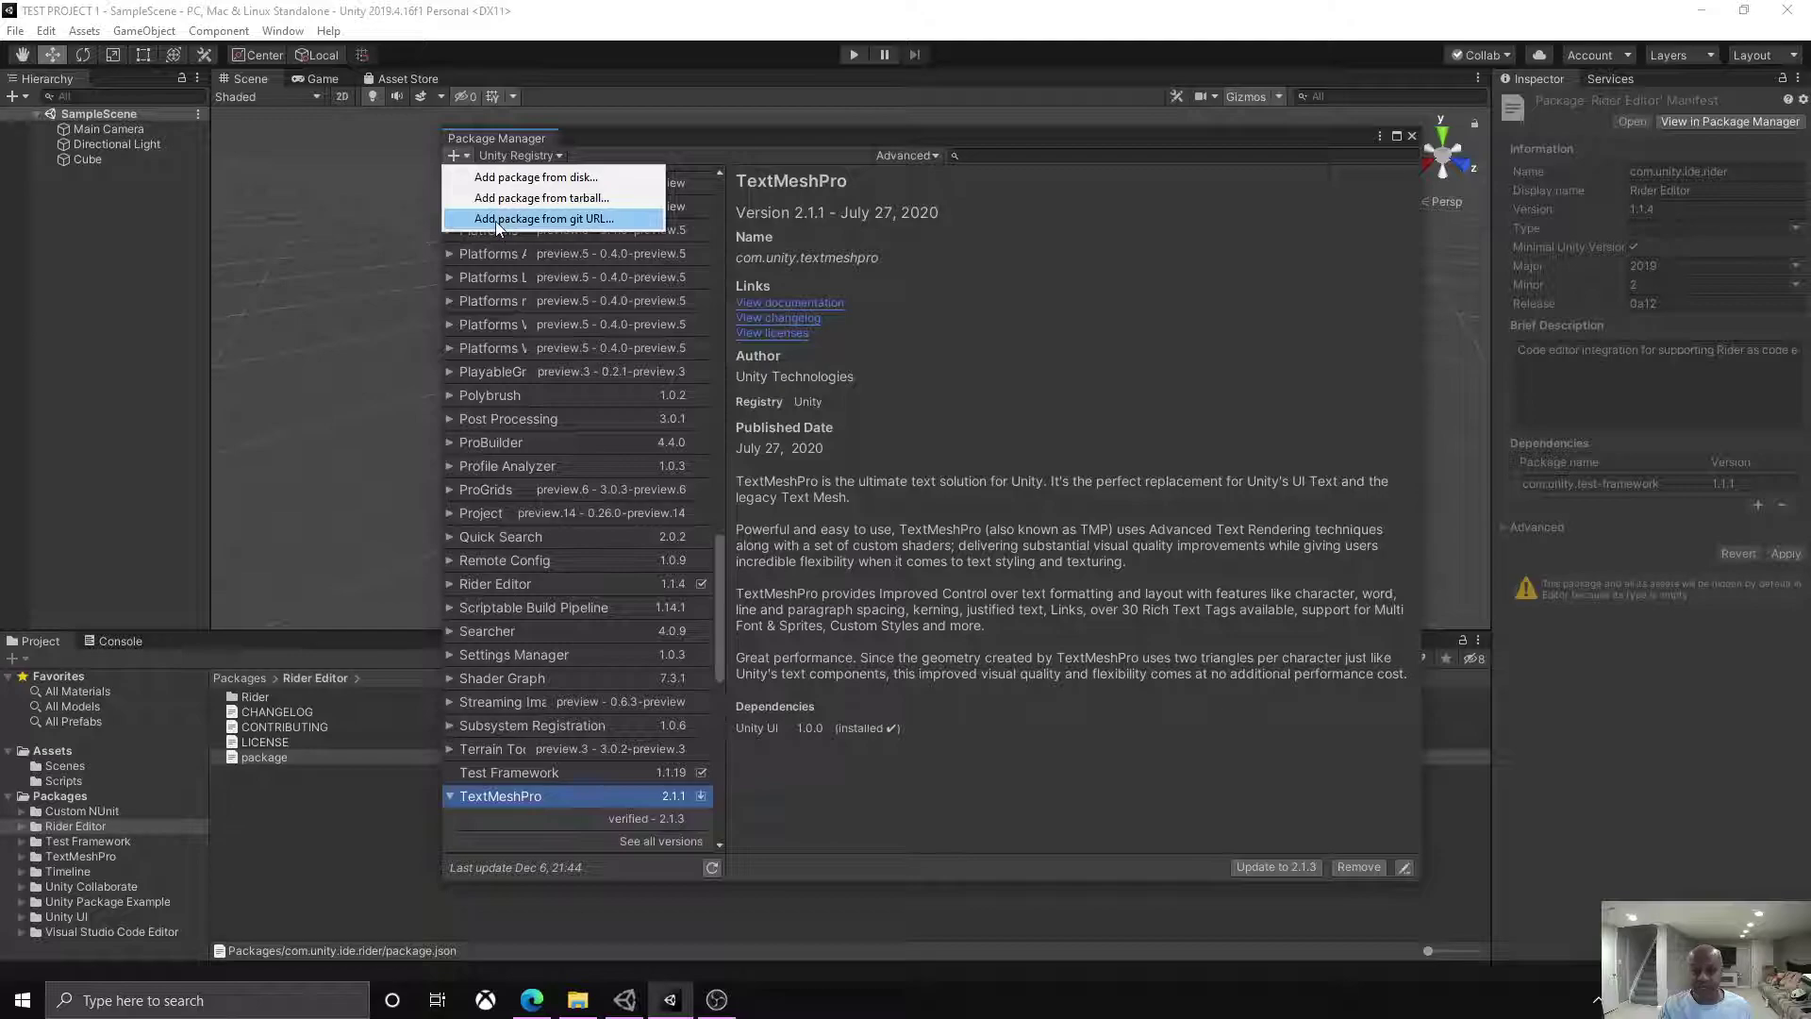
left_click(1043, 420)
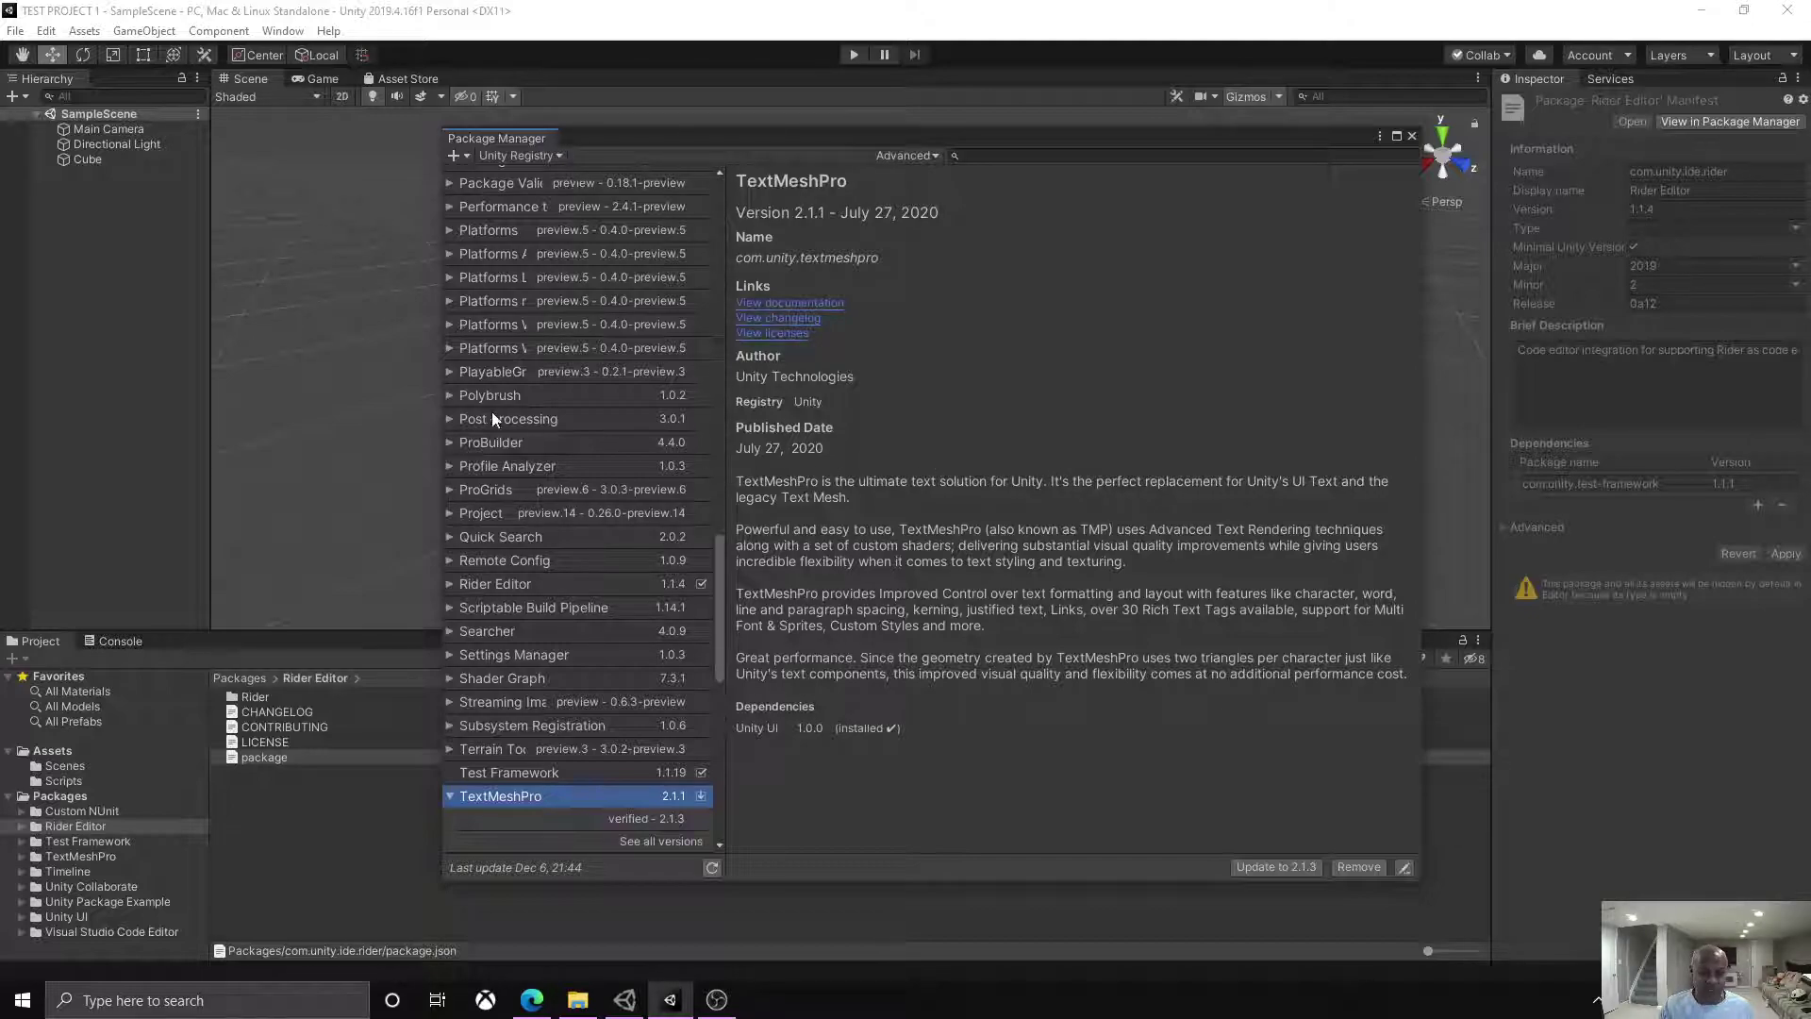
left_click(449, 396)
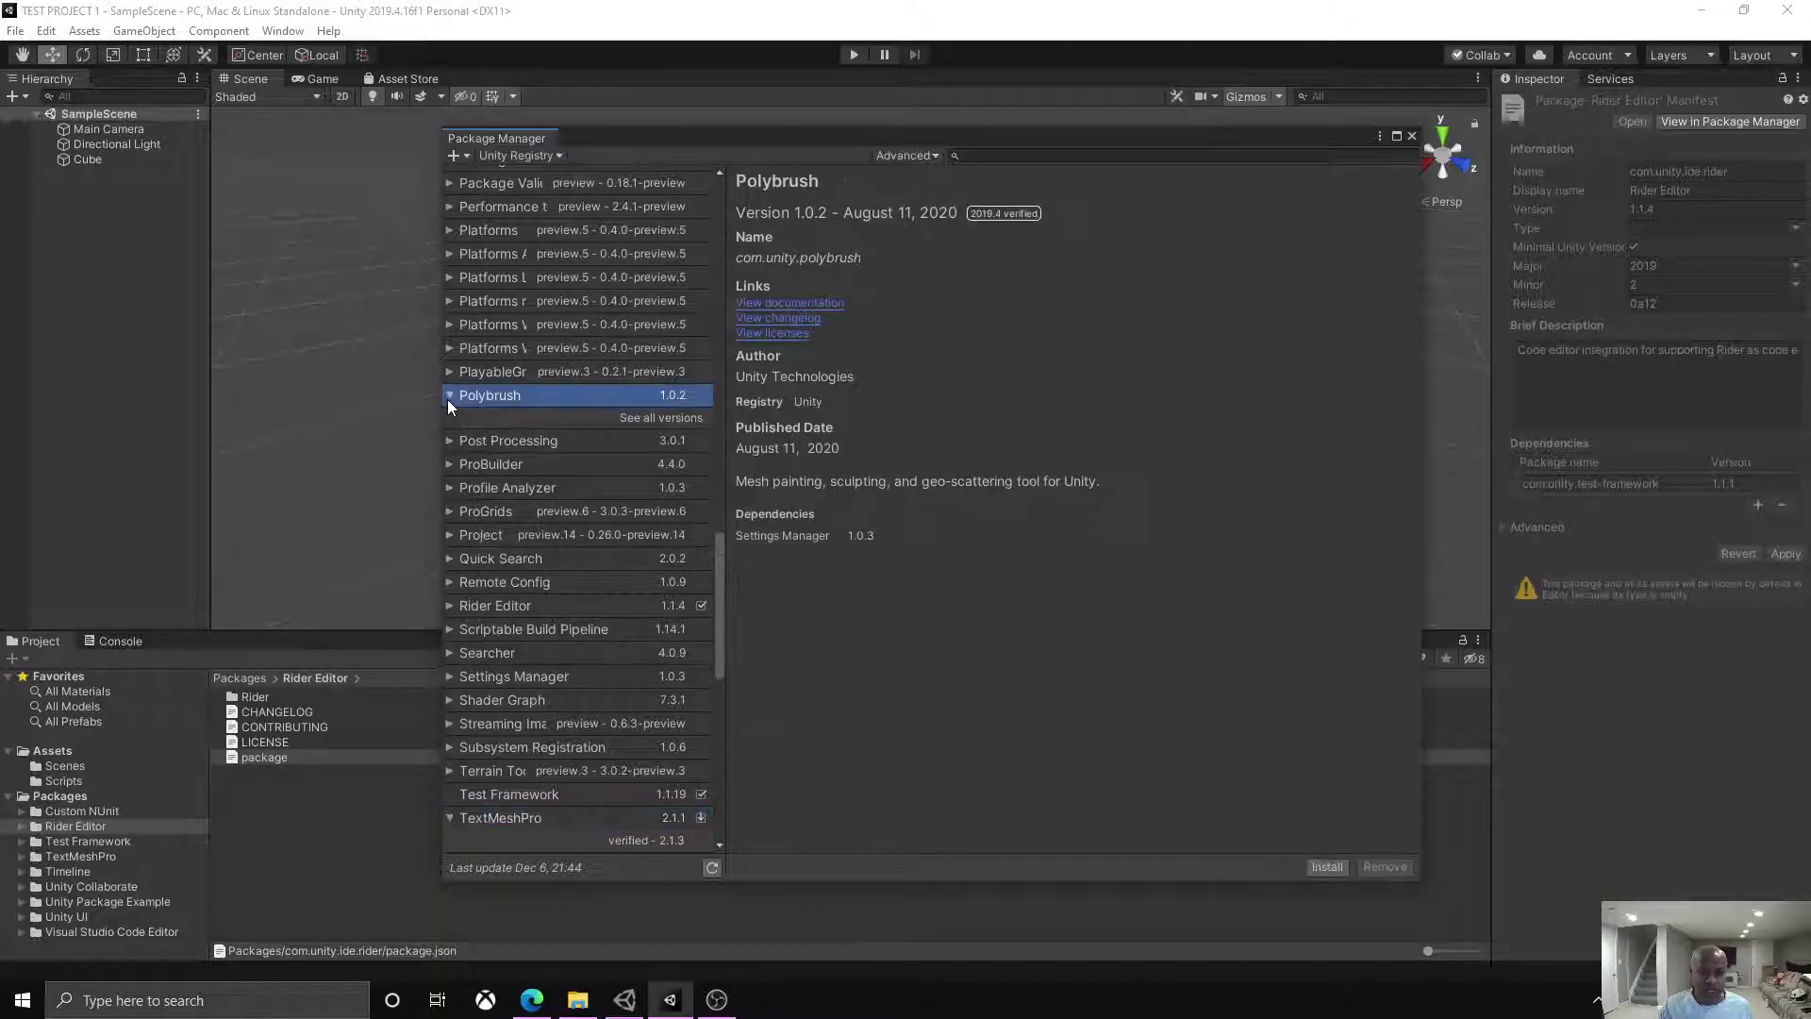
left_click(678, 418)
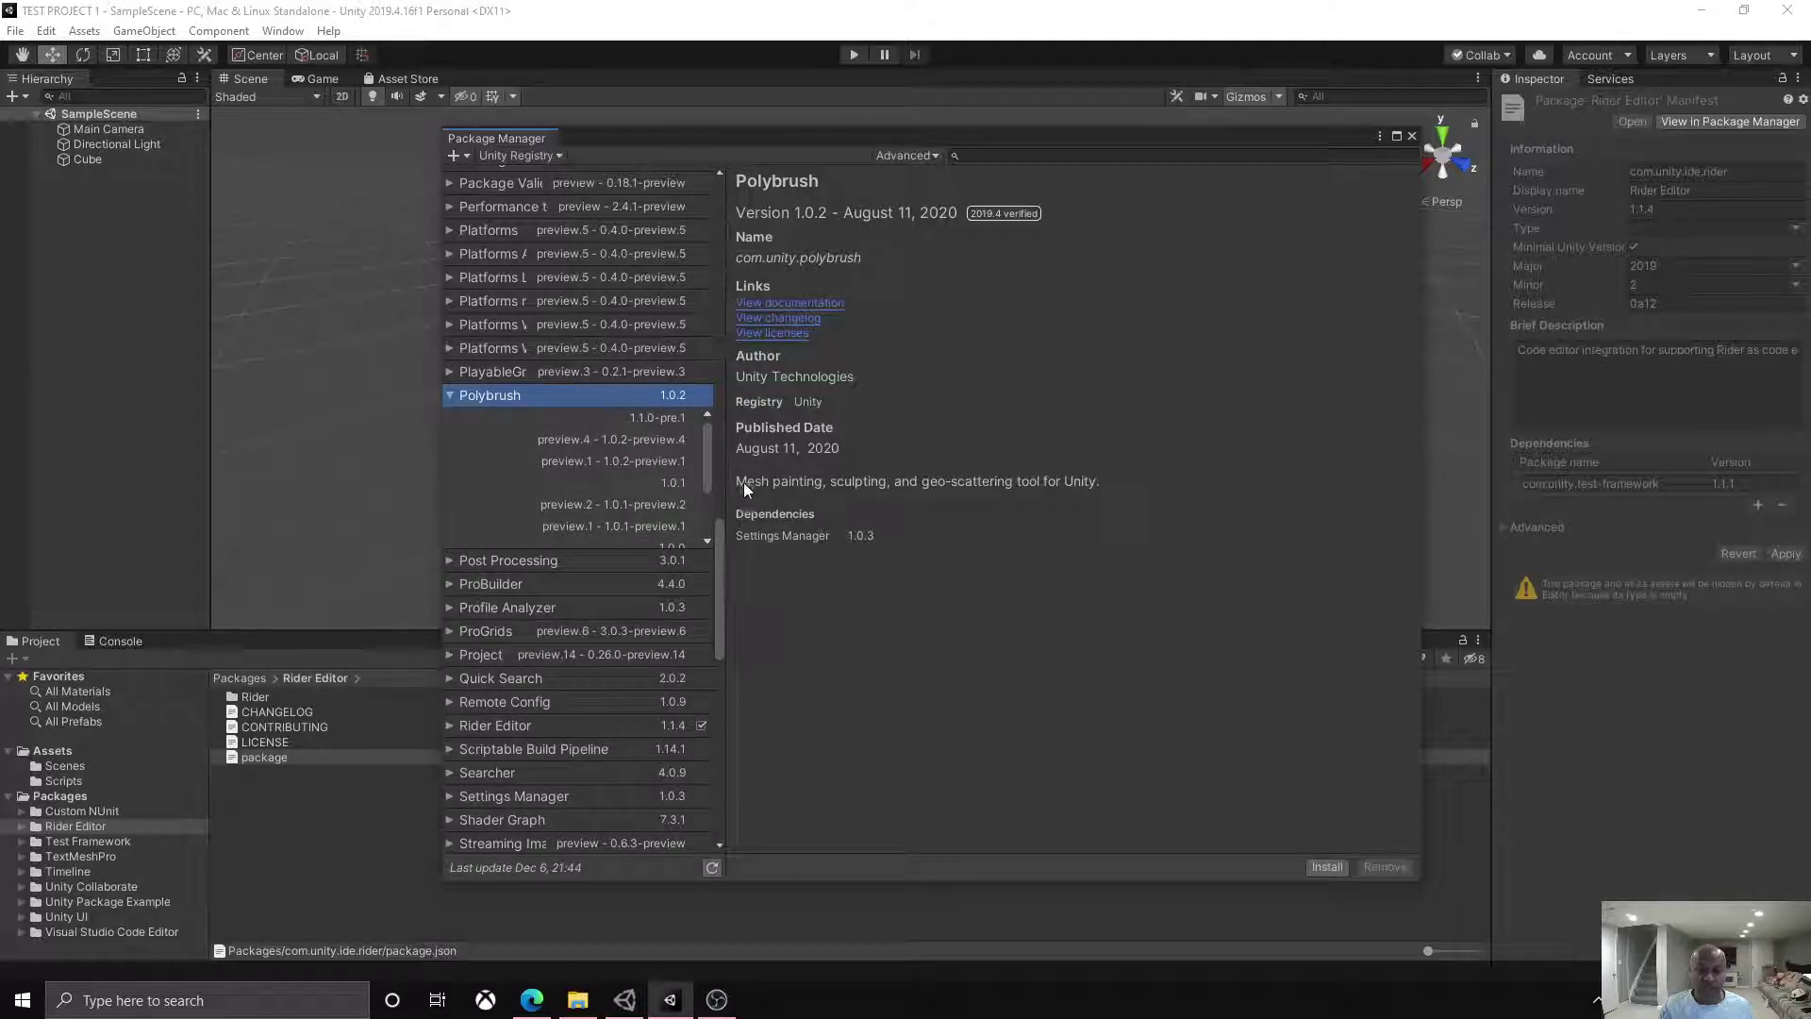
left_click(1412, 136)
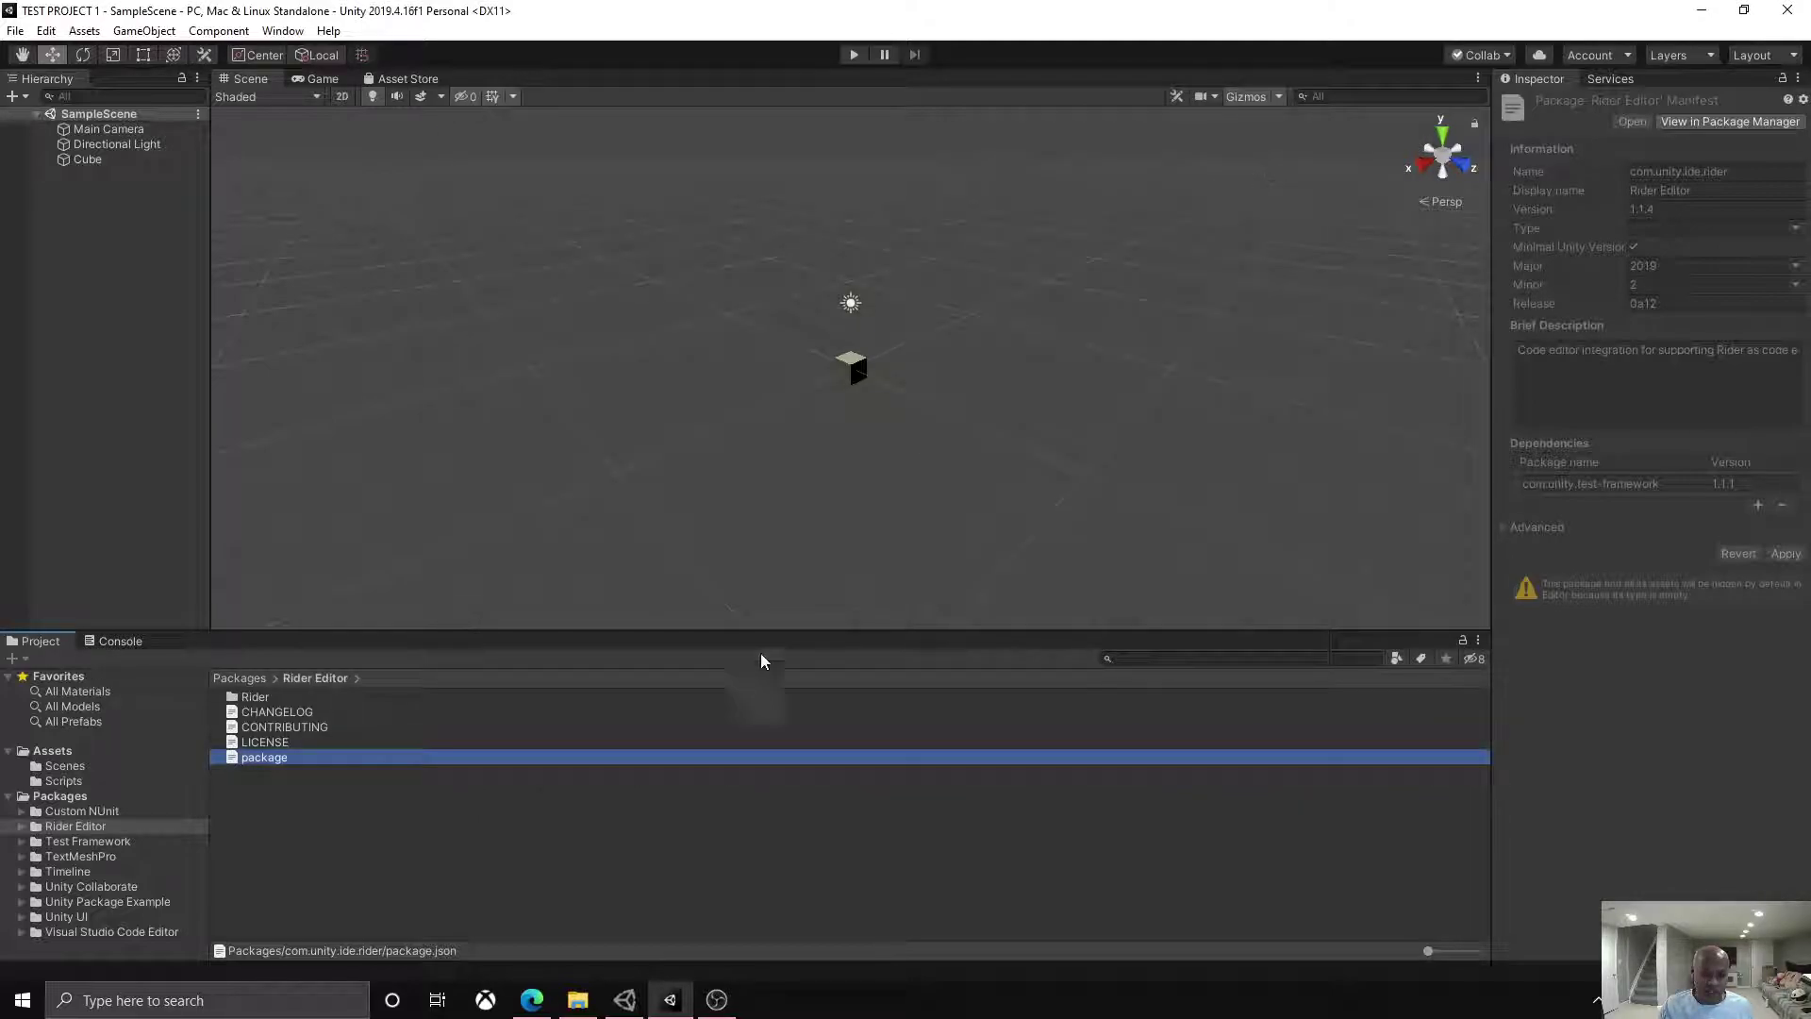
Step: Switch to File Explorer and open manifest.json from the 2019.4.16f1 PackageManager\Editor folder
mouse_move(574, 1005)
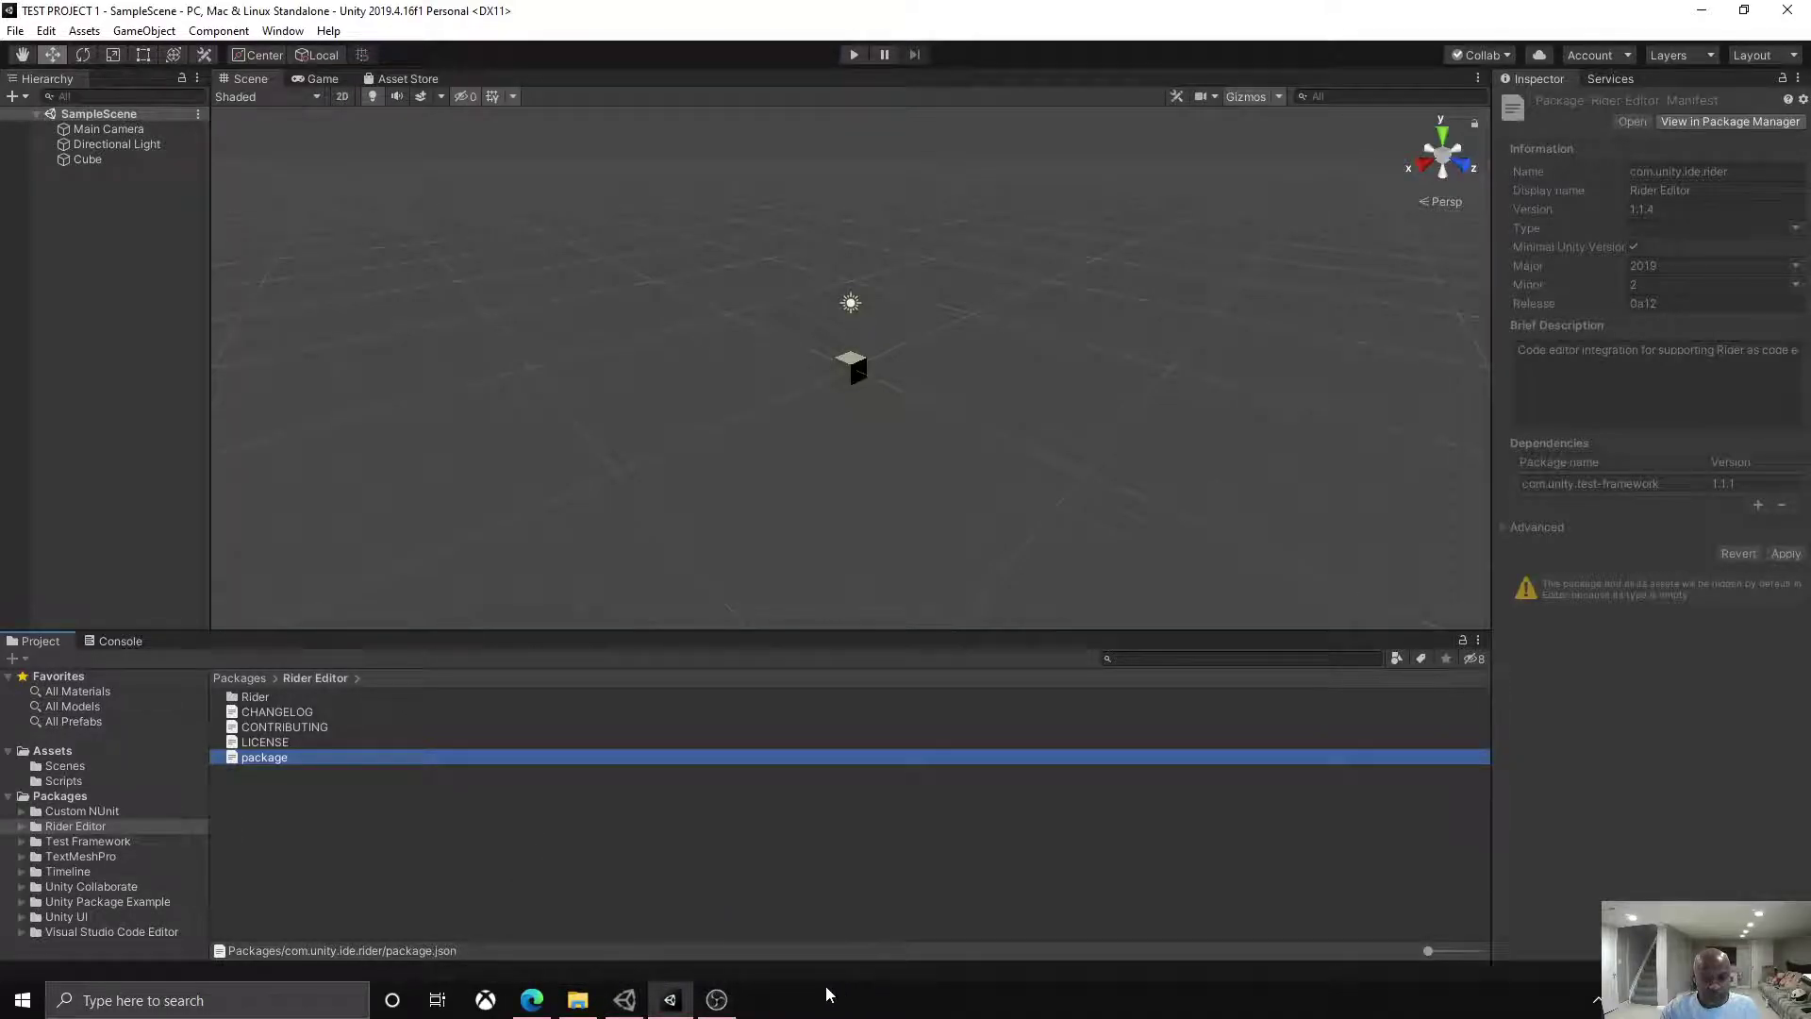
left_click(578, 1002)
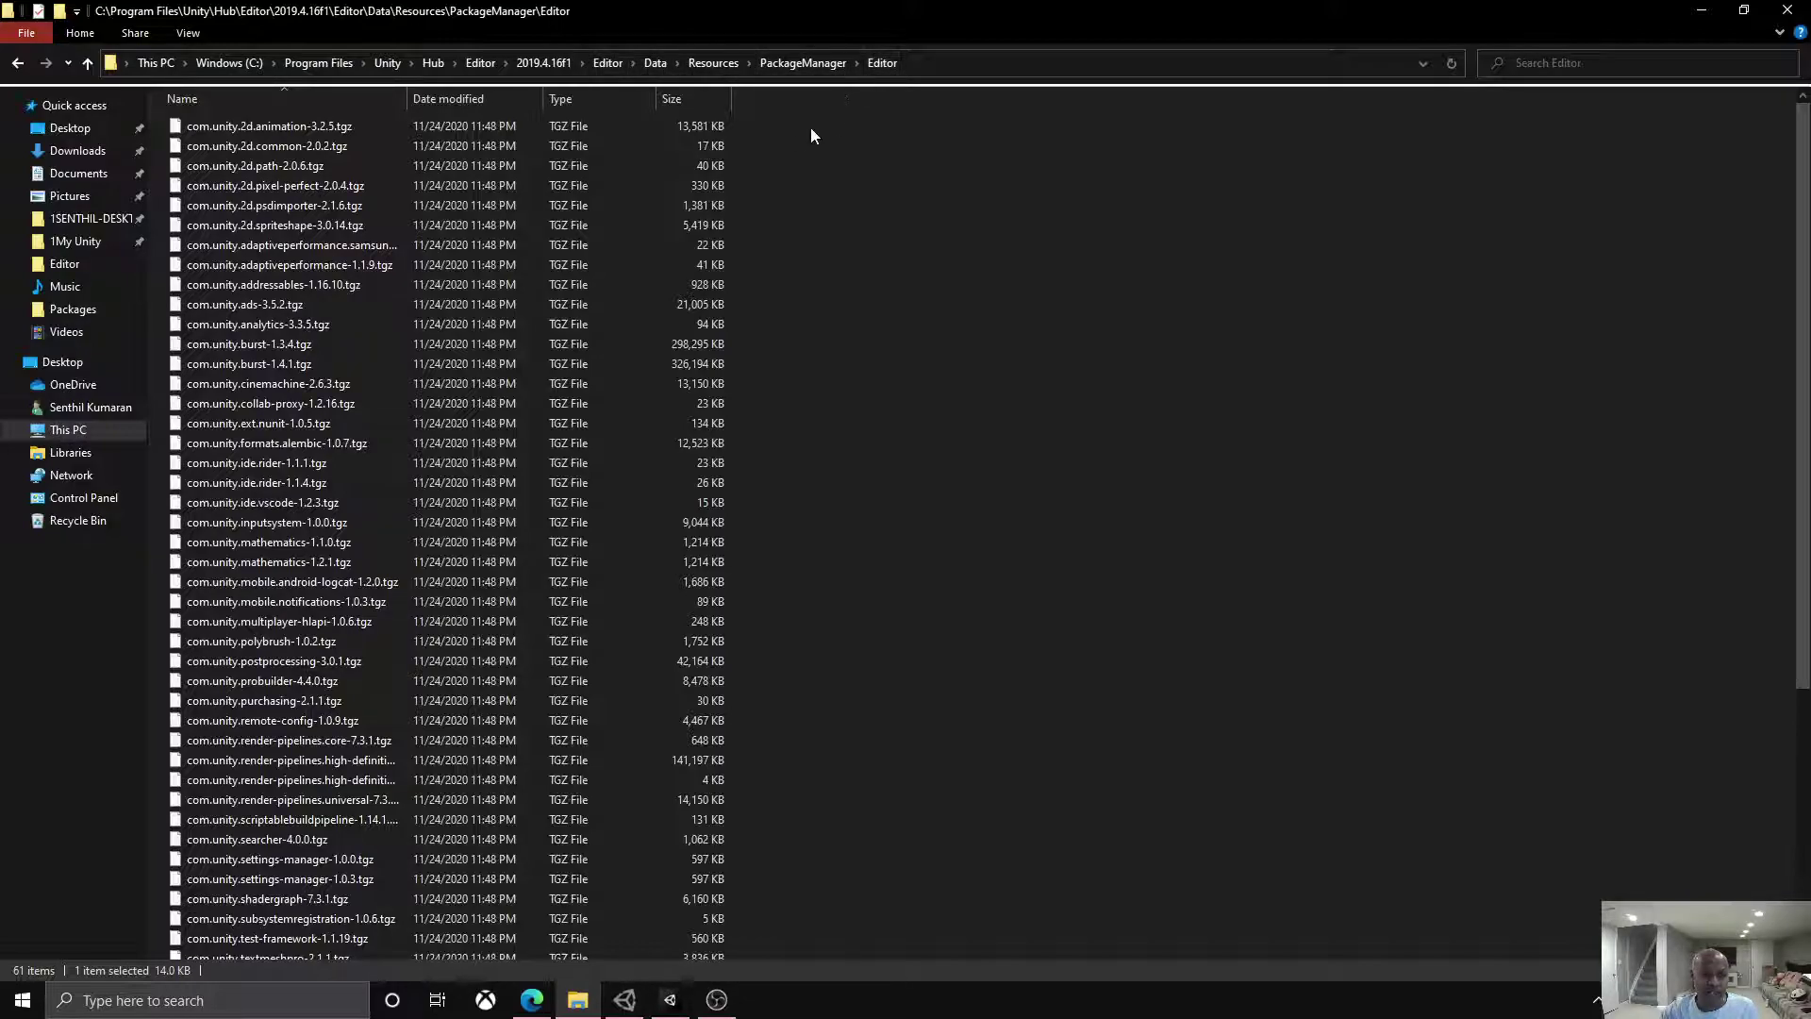
scroll(360, 247, "down", 5)
scroll(360, 254, "down", 2)
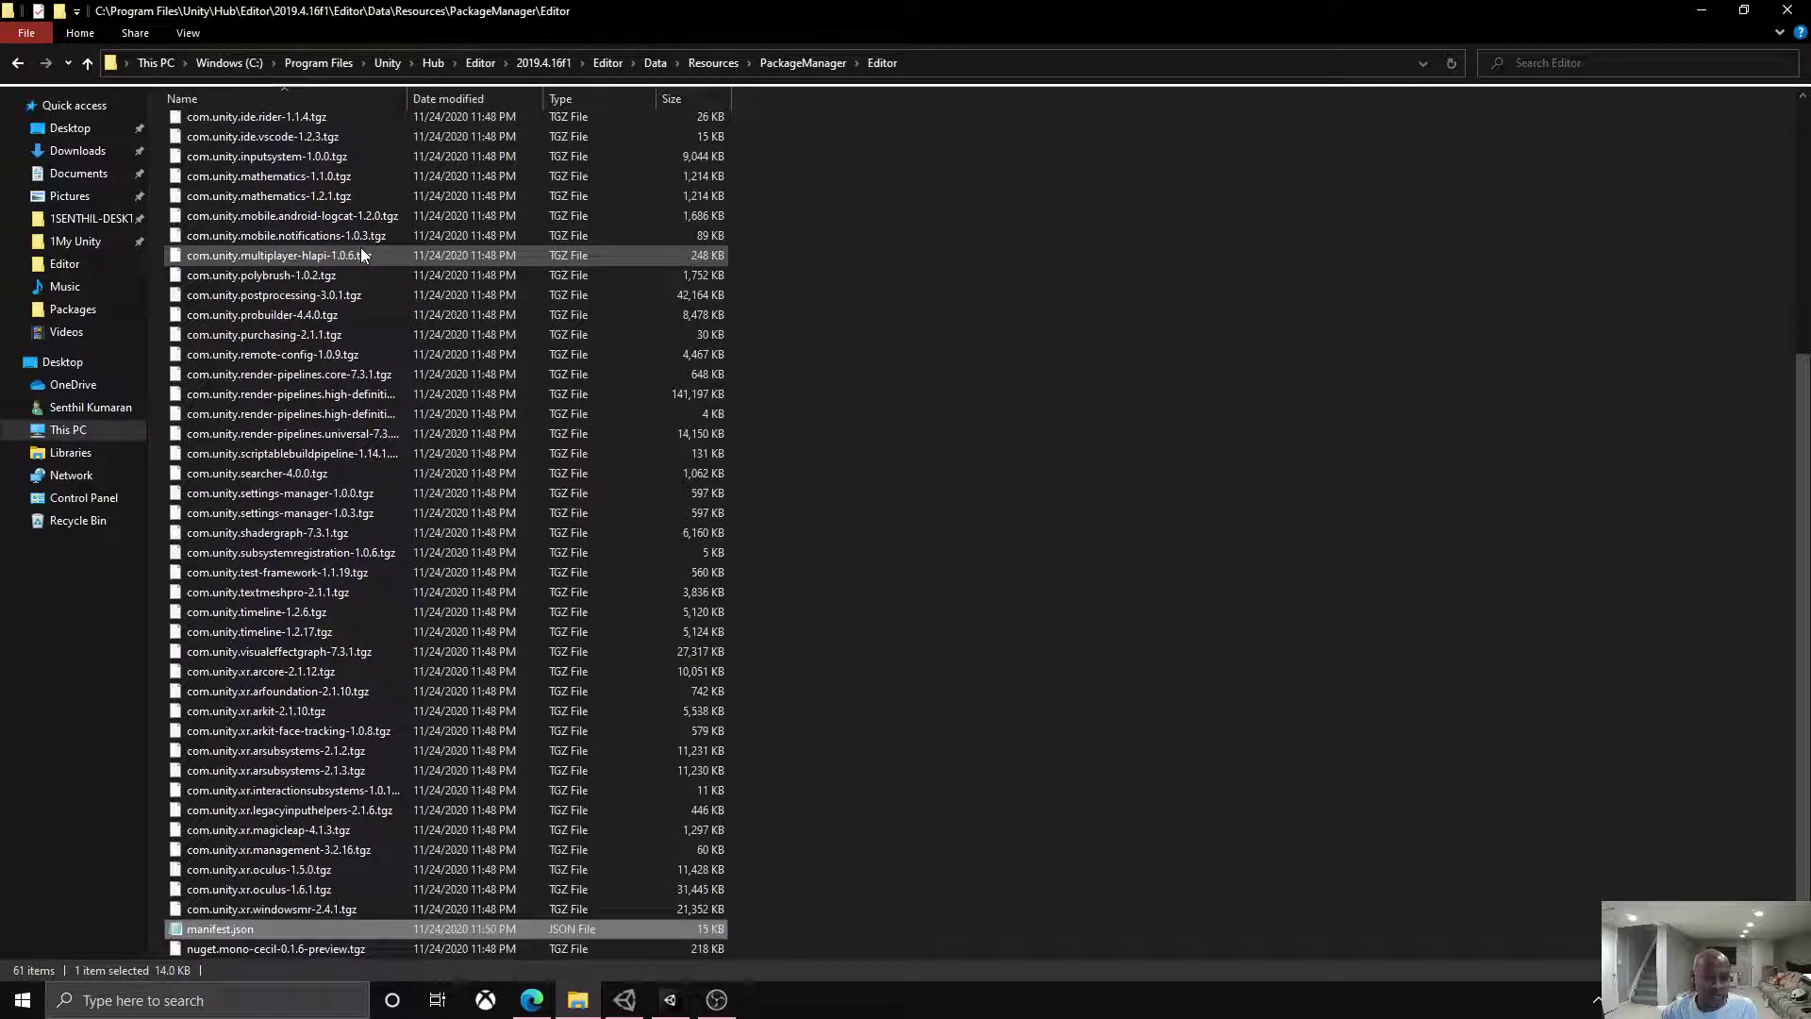
double_click(229, 926)
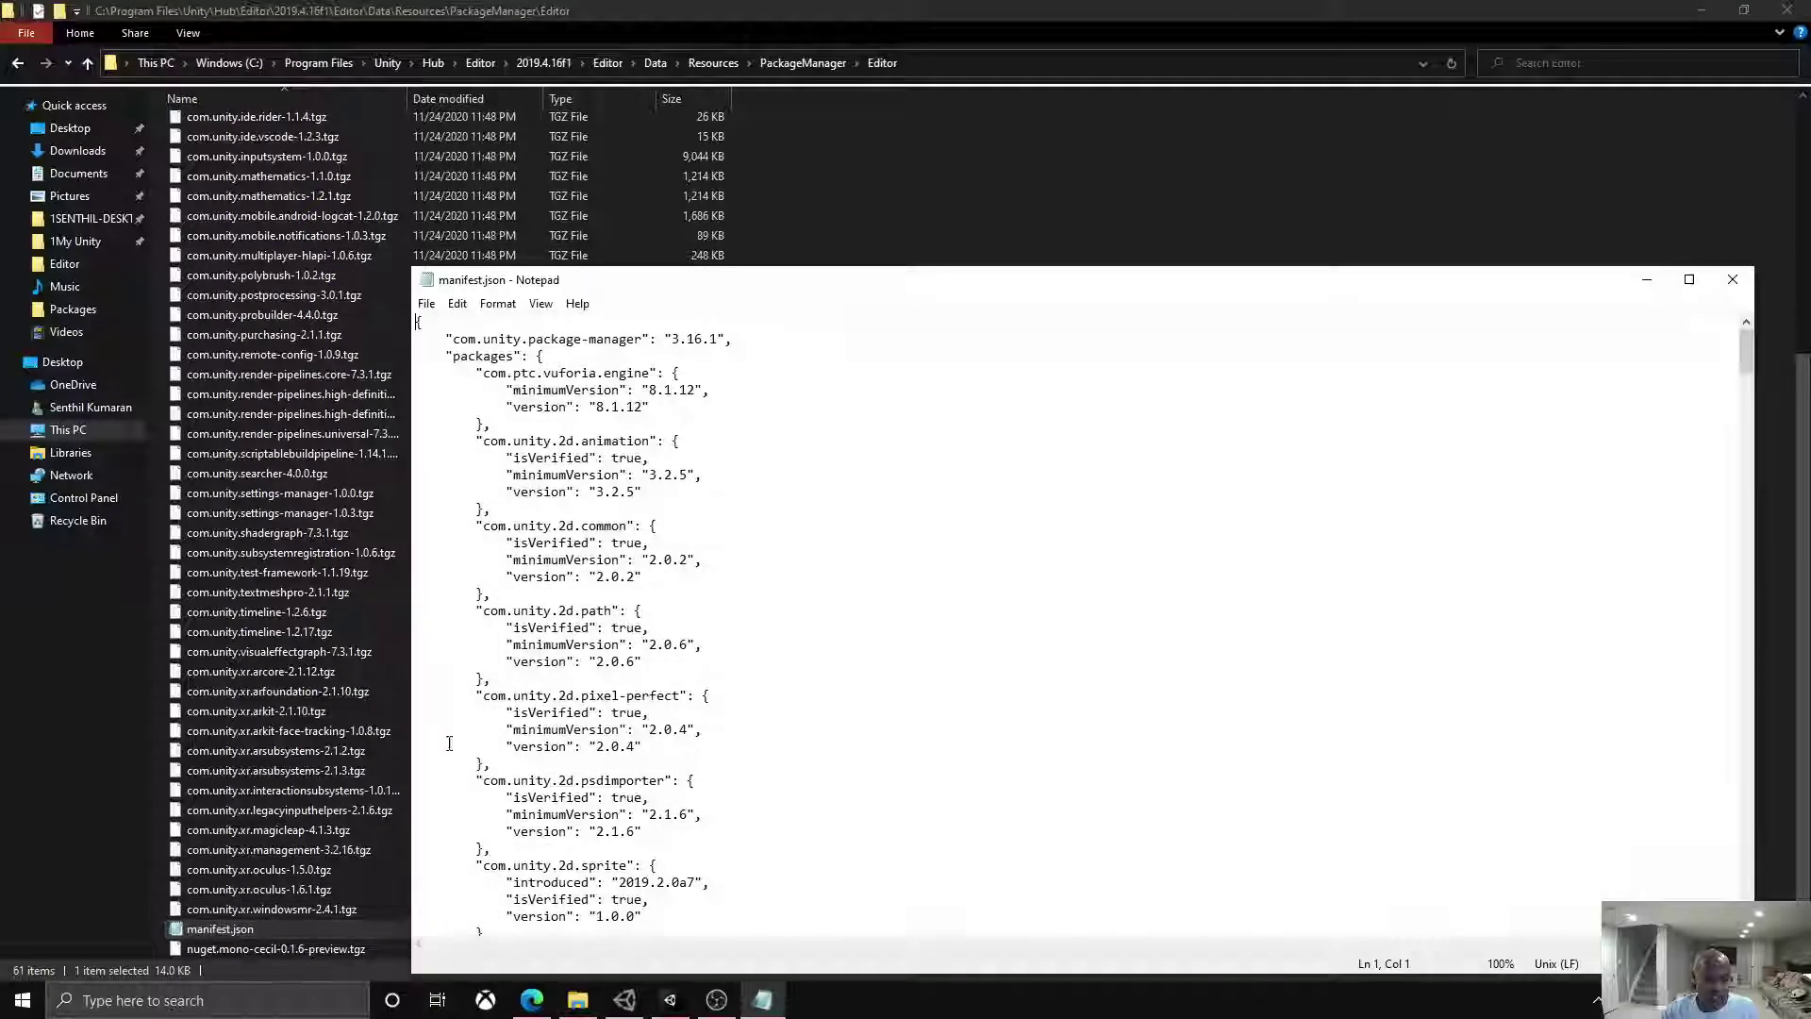
Step: Examine the package entries and their versions in the editor's manifest.json, and close the file
left_click_drag(692, 253, 682, 178)
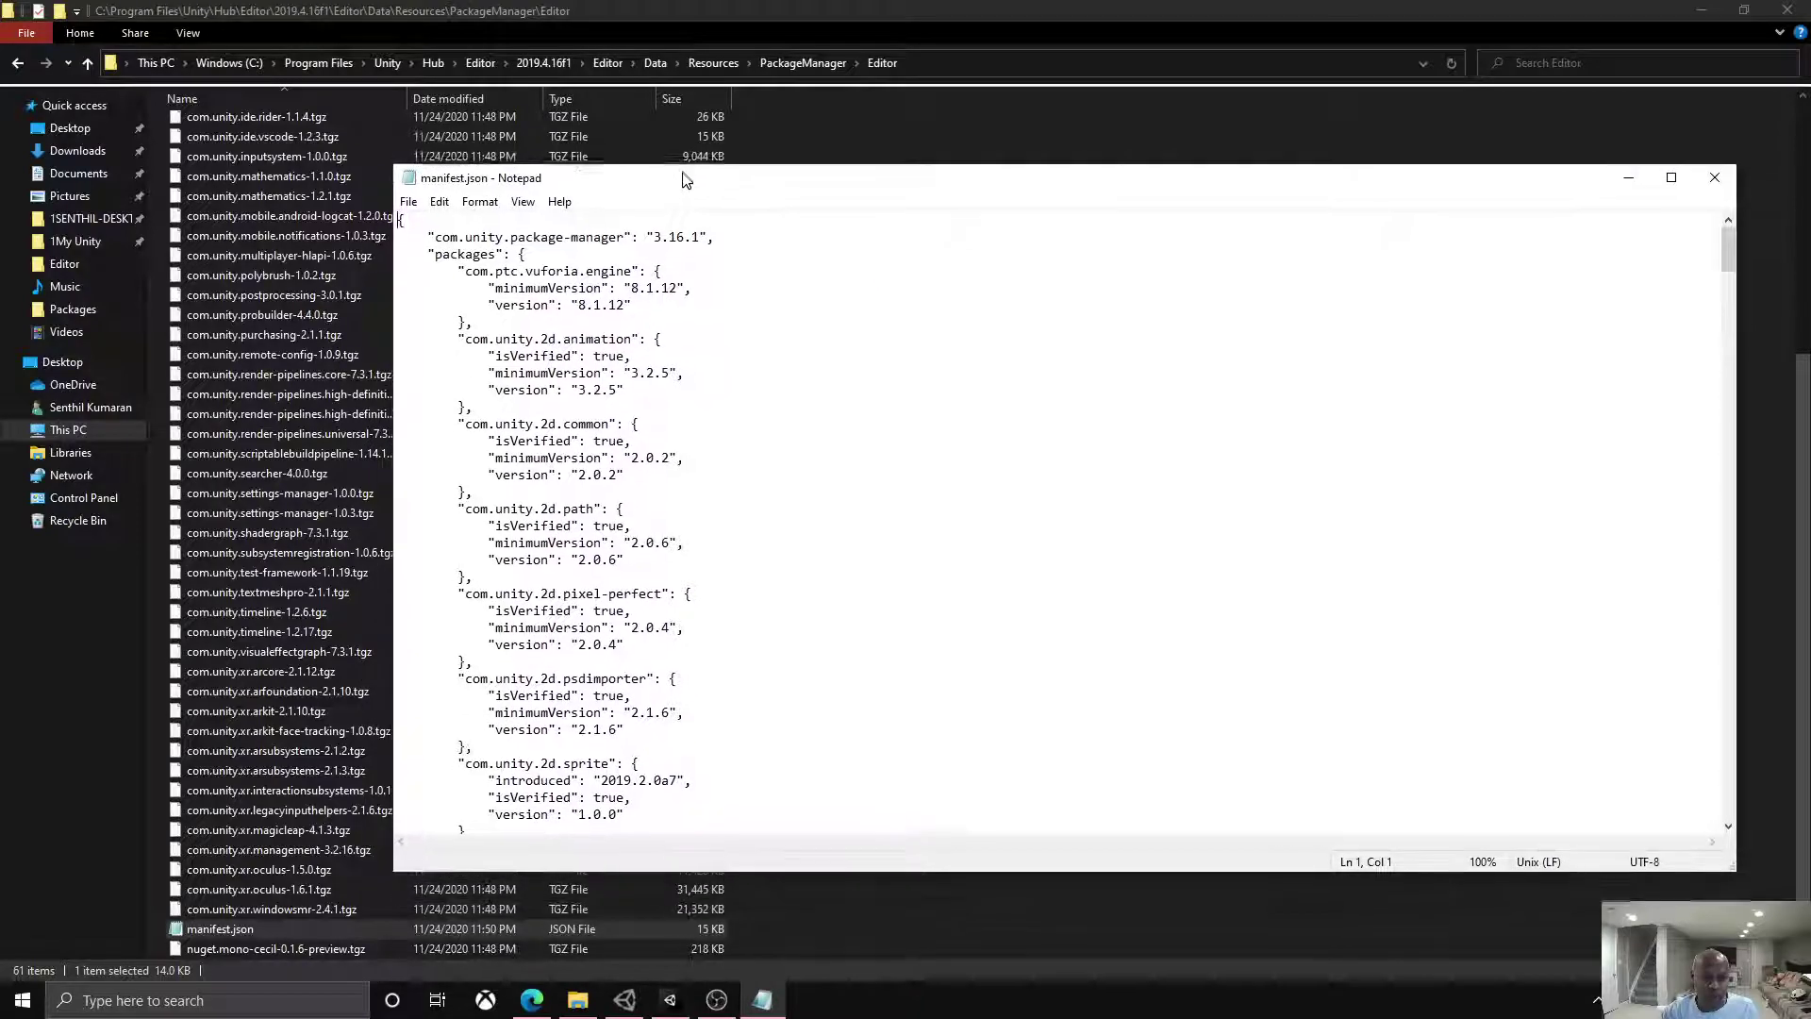
scroll(707, 312, "down", 1)
scroll(707, 312, "down", 20)
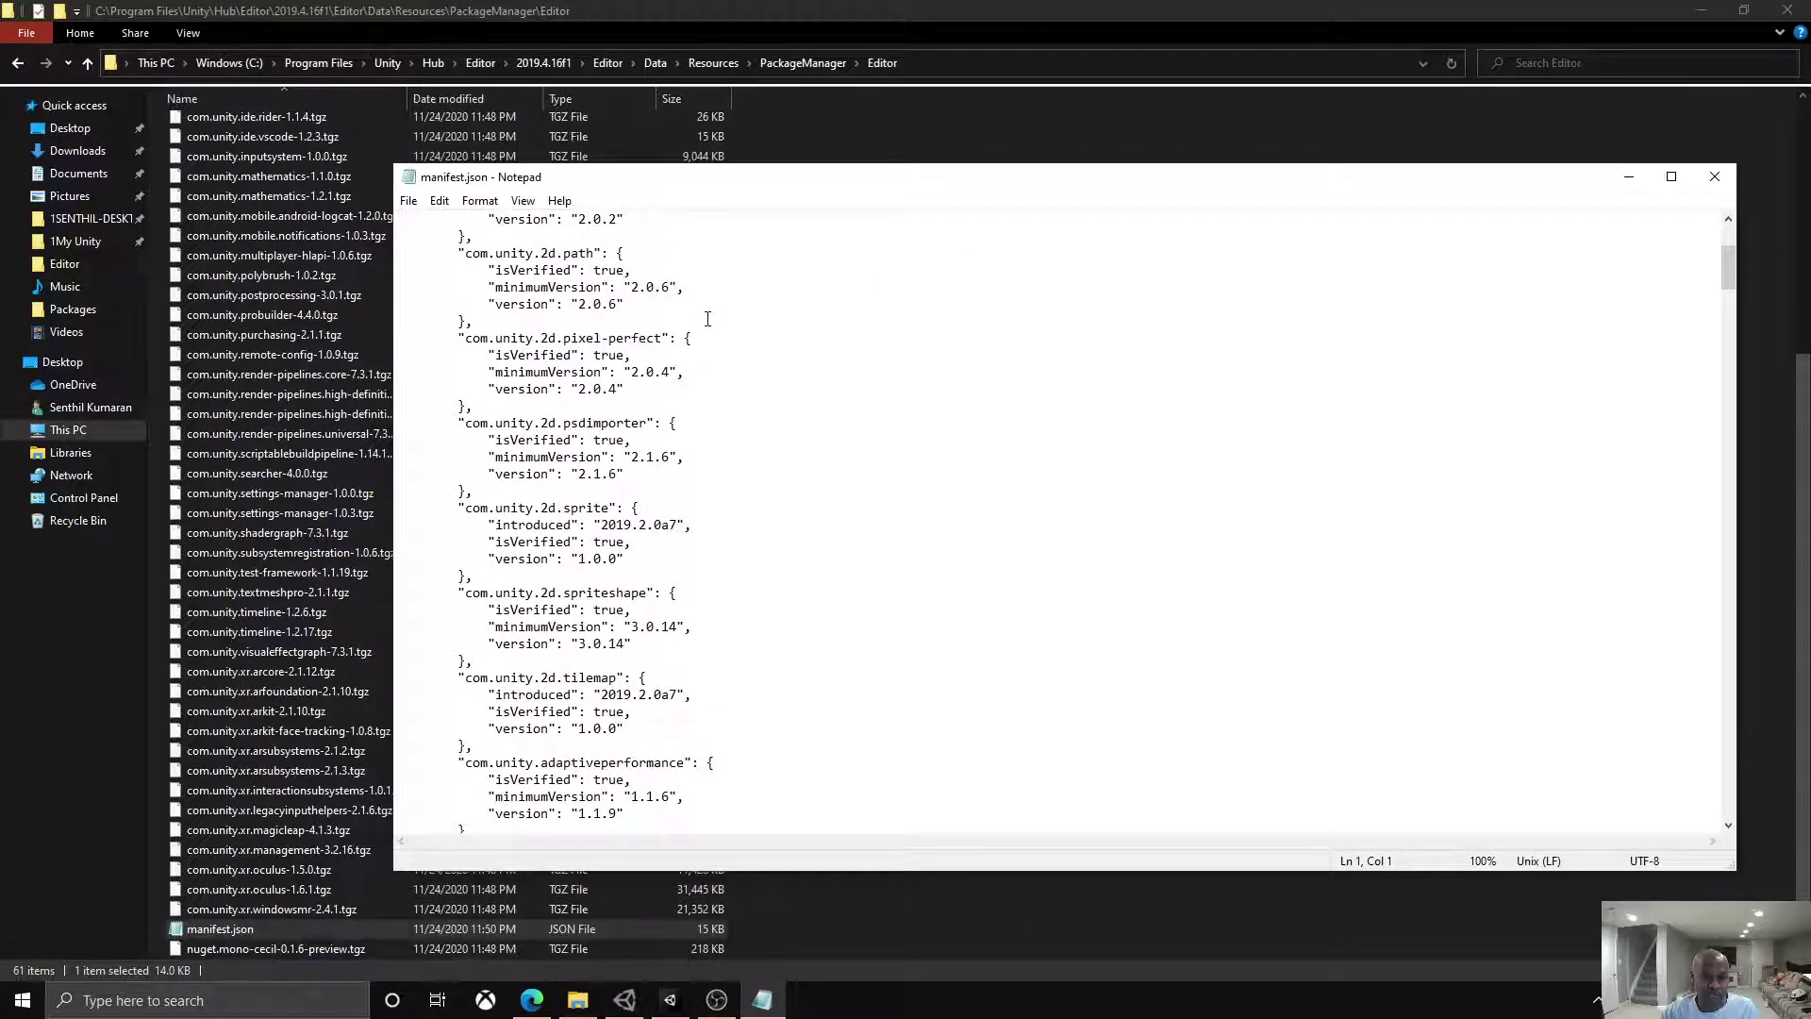
scroll(713, 330, "down", 20)
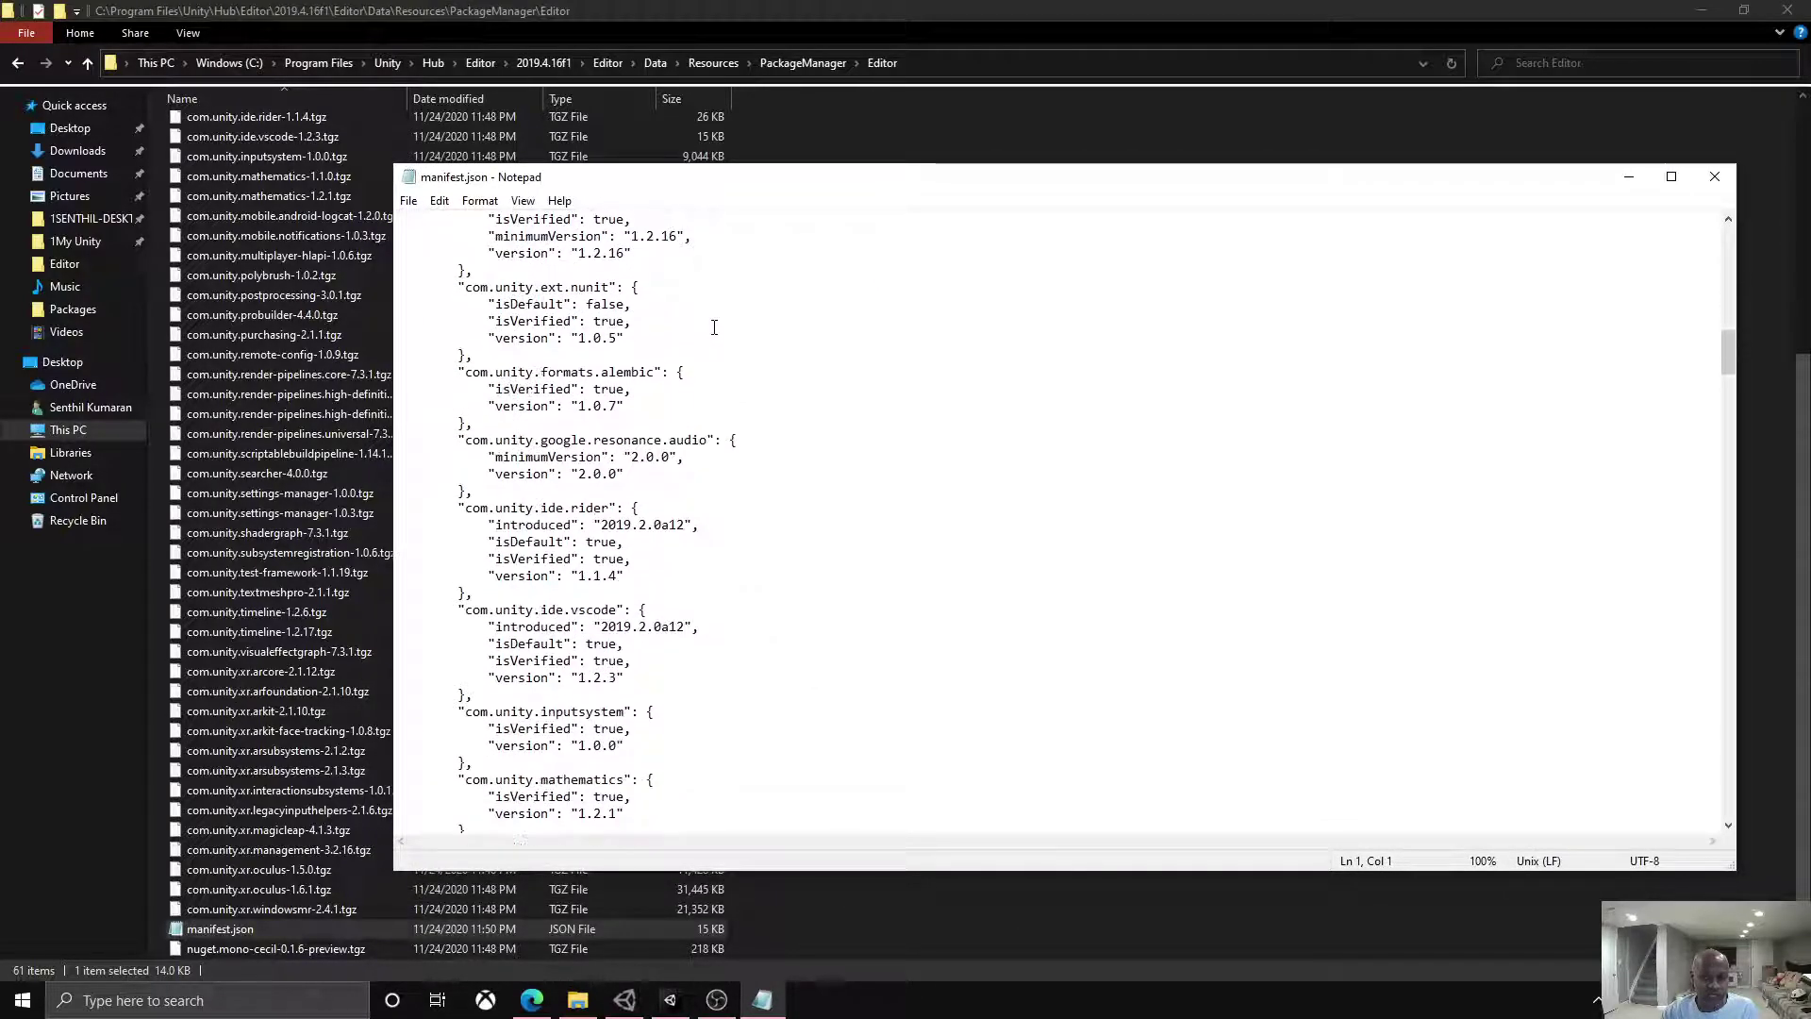
scroll(715, 335, "down", 20)
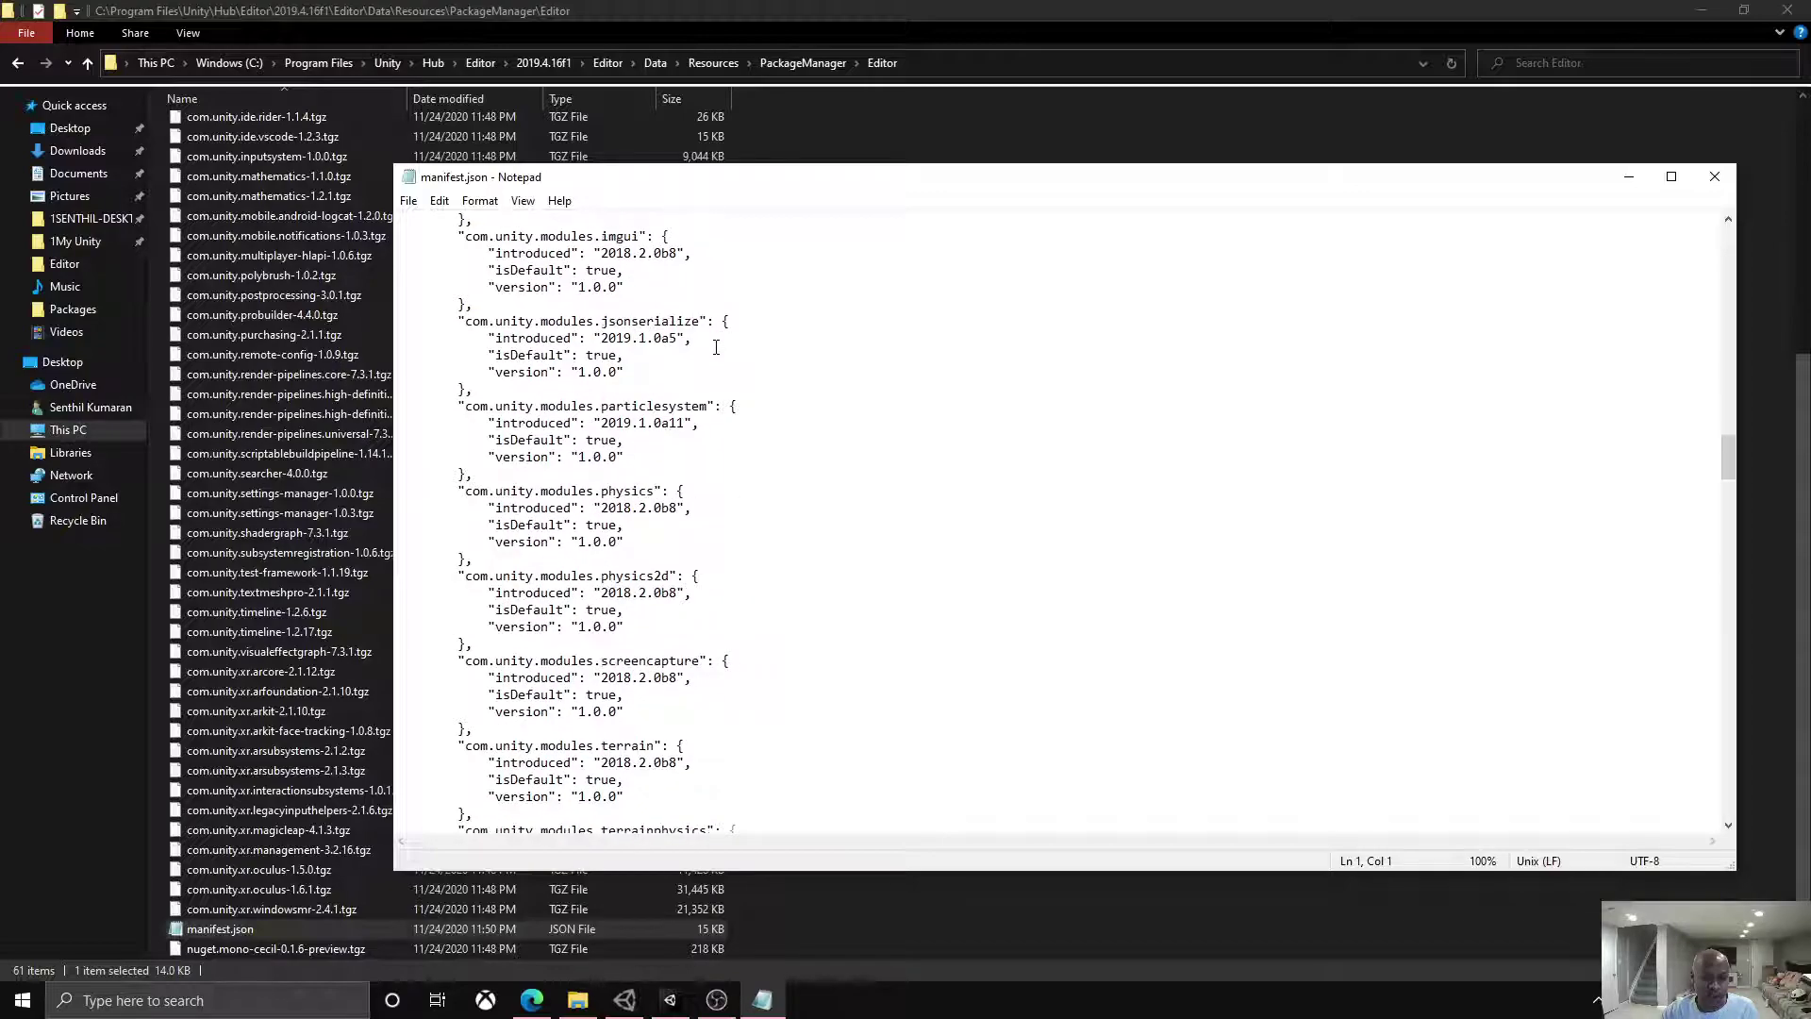
scroll(716, 353, "down", 20)
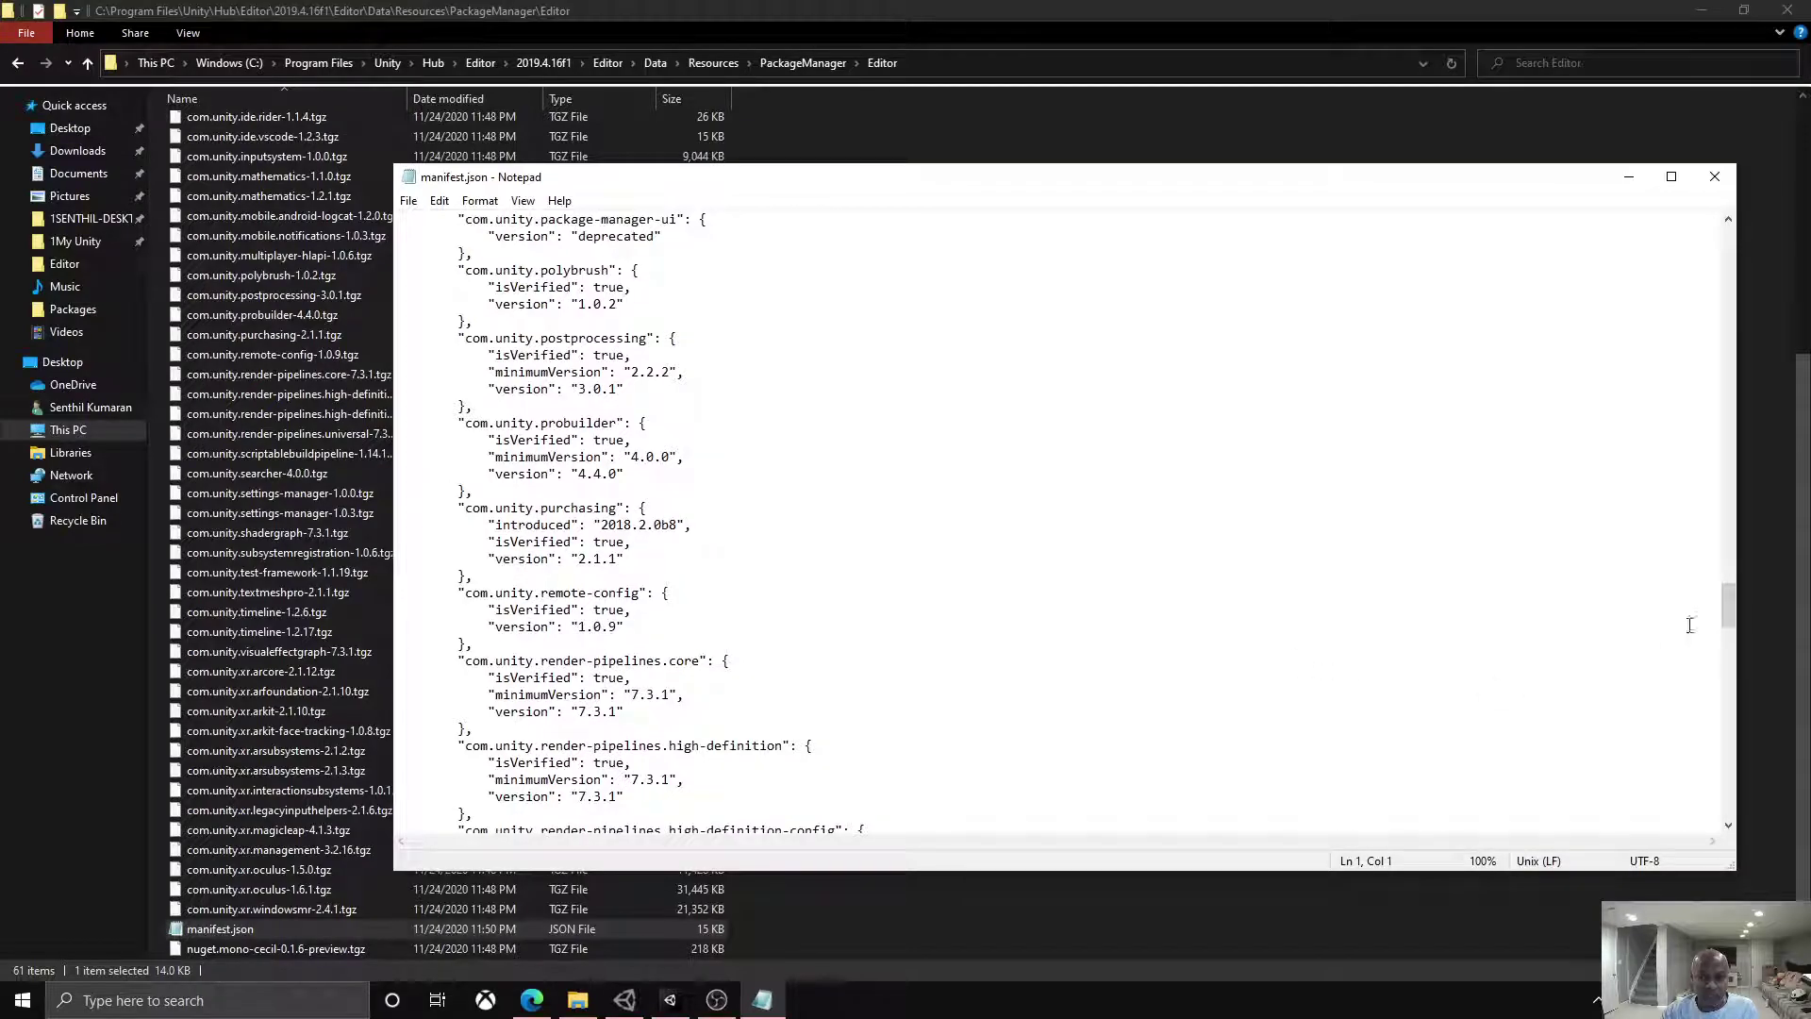
left_click_drag(1729, 601, 1737, 202)
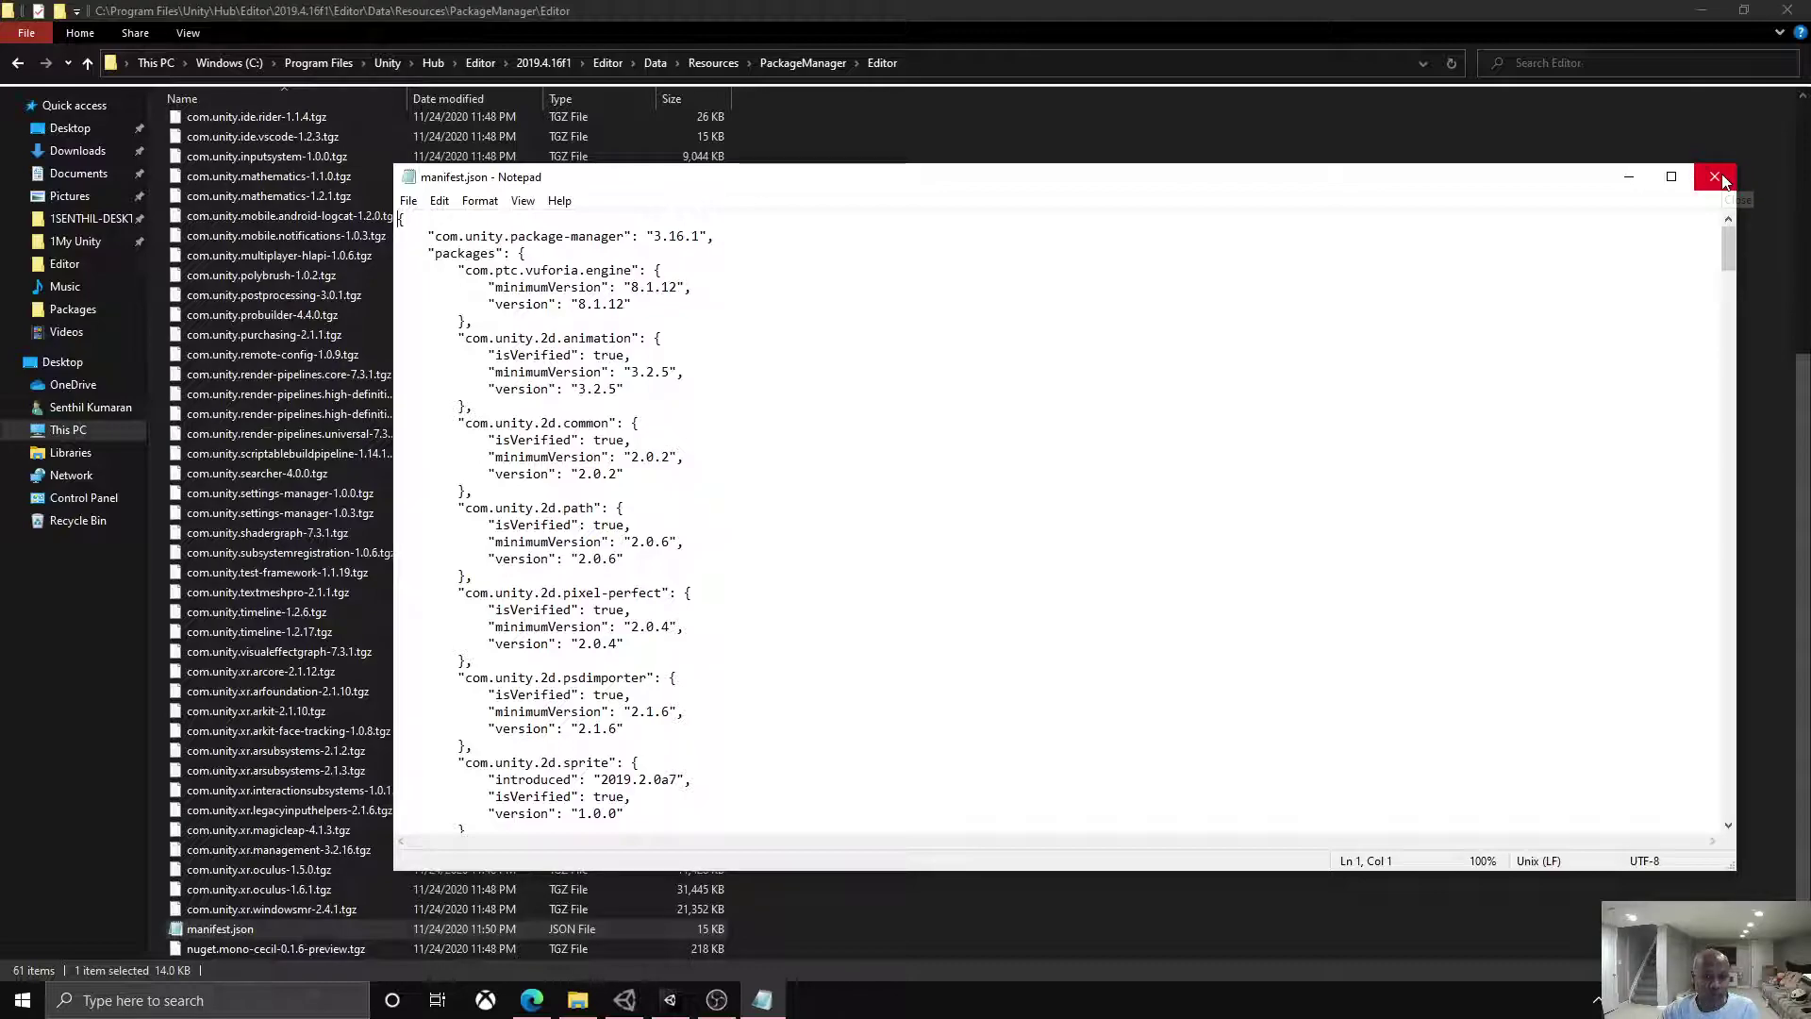
left_click(1715, 176)
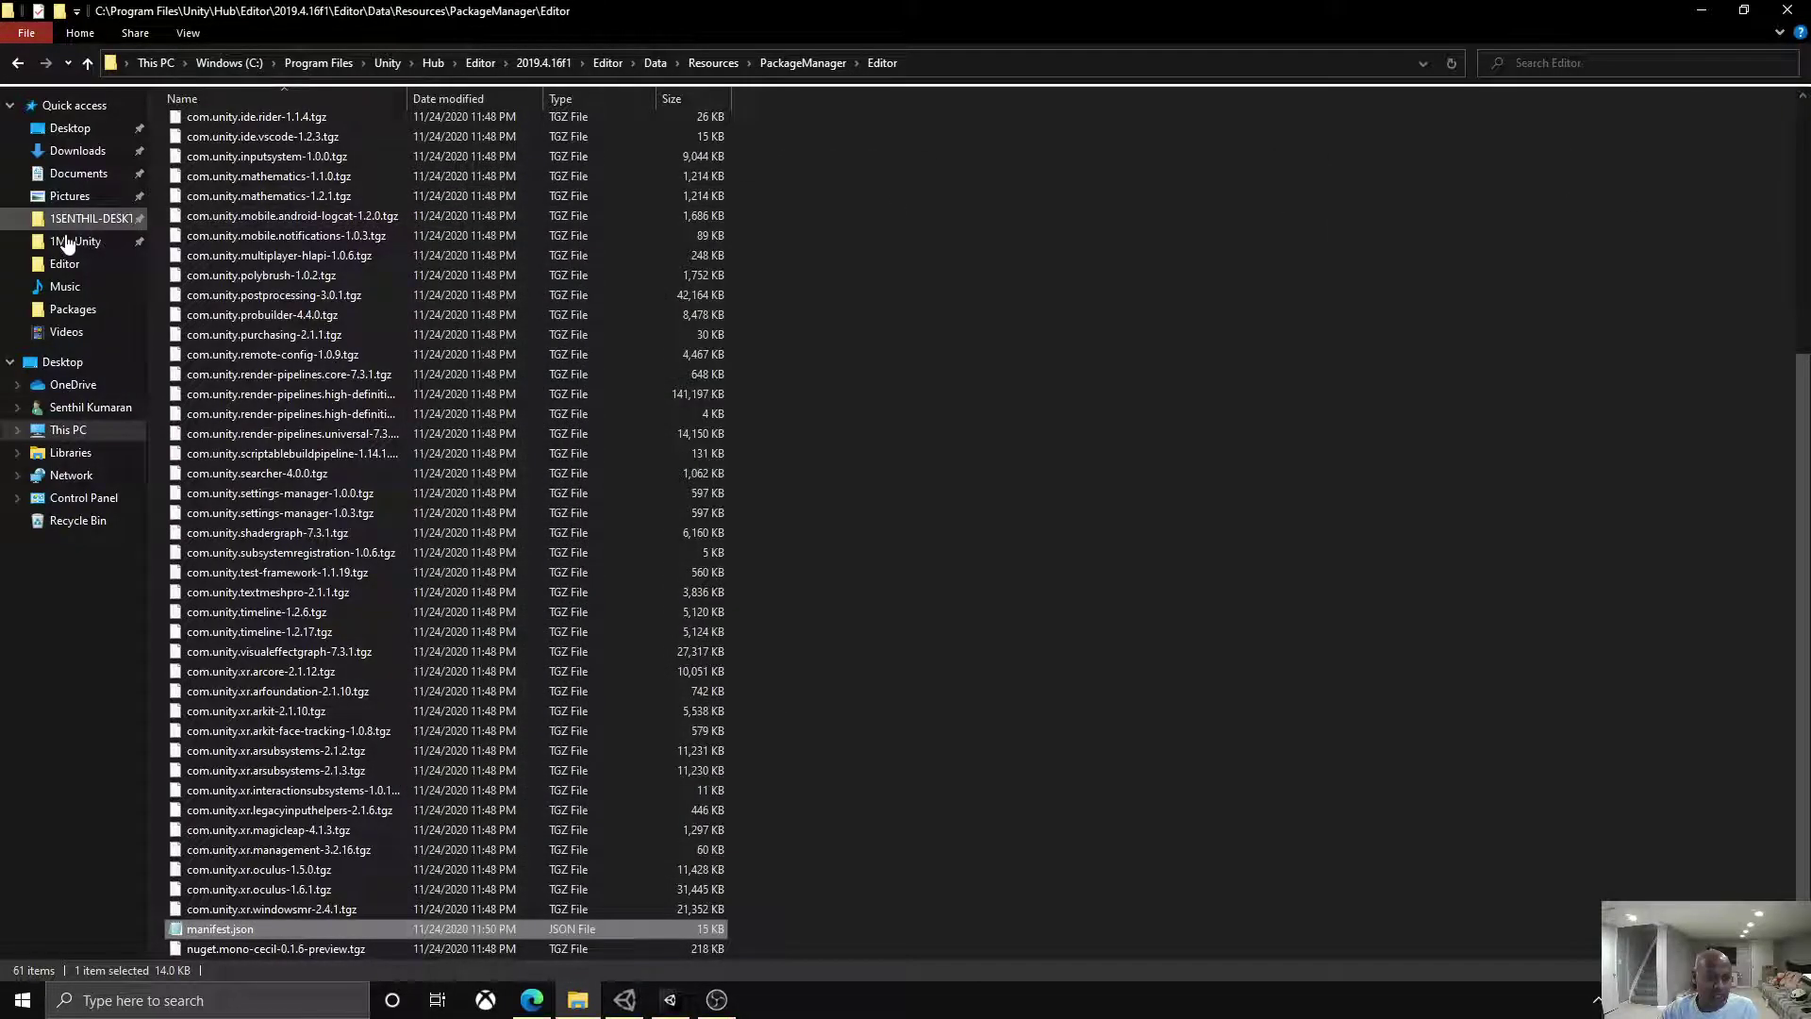
Step: Open manifest.json from the Packages folder of TEST PROJECT 1 in 1My Unity
left_click(68, 242)
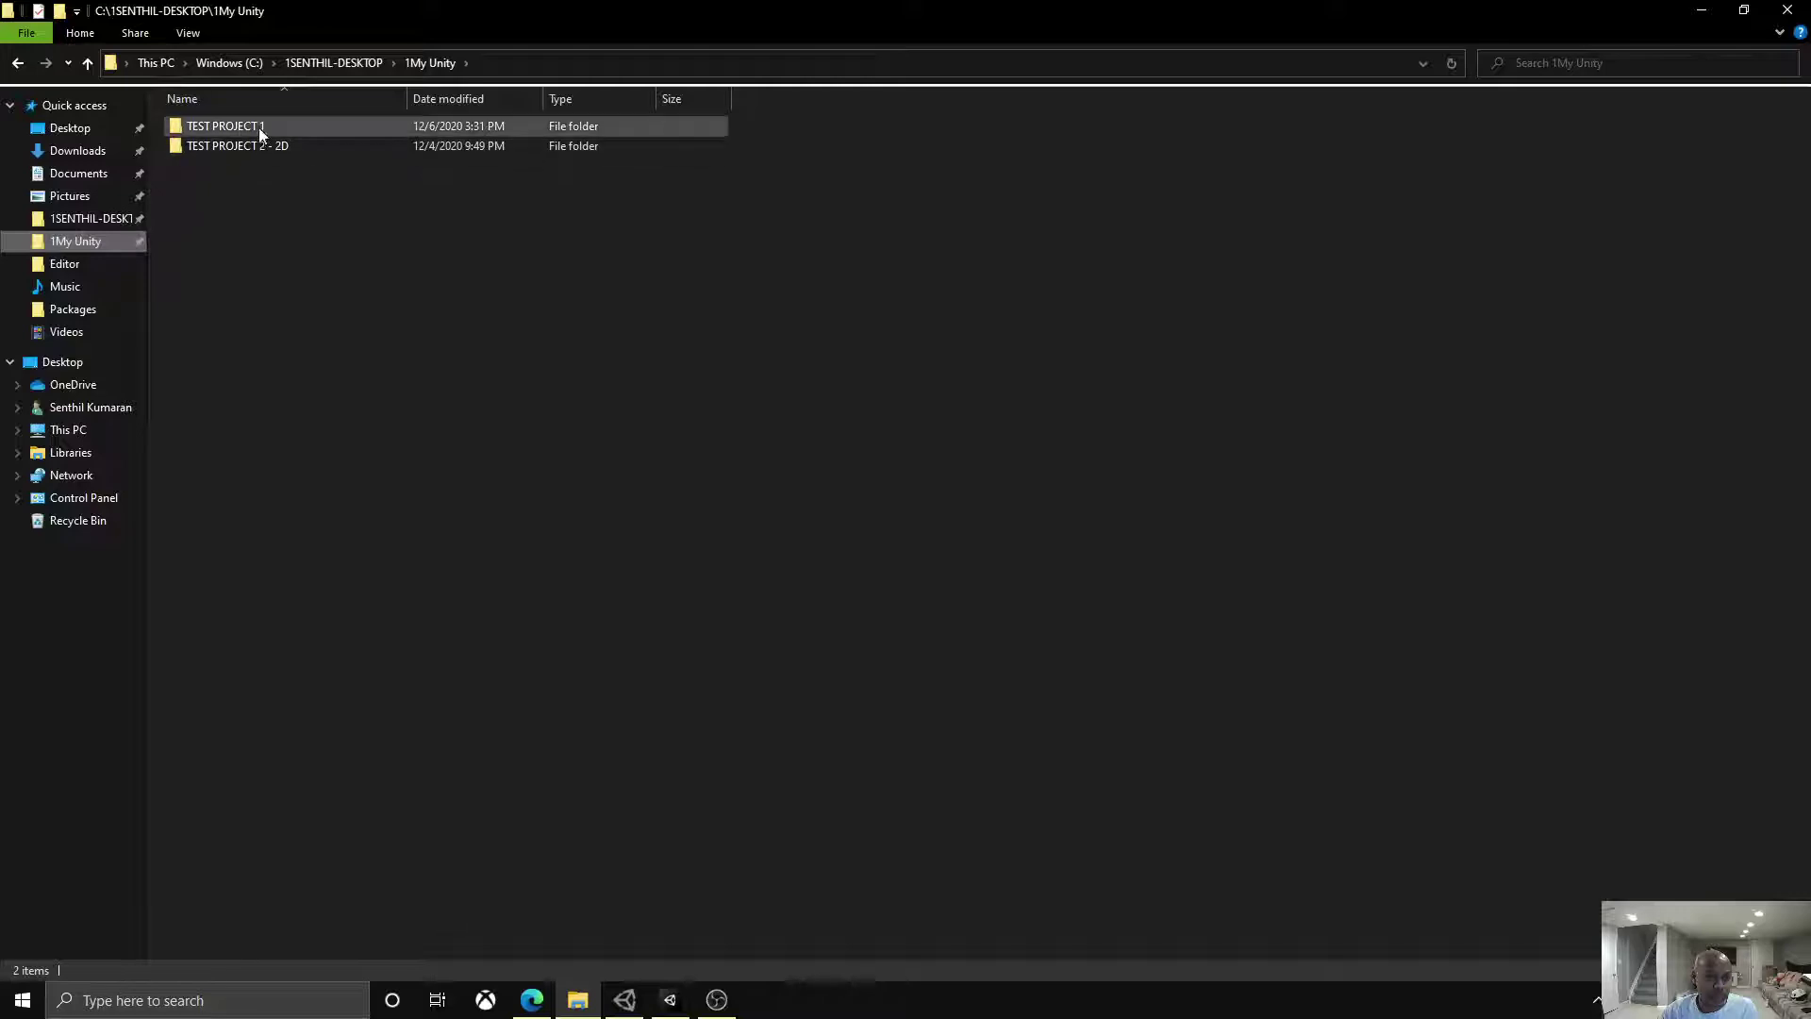
double_click(258, 126)
double_click(188, 225)
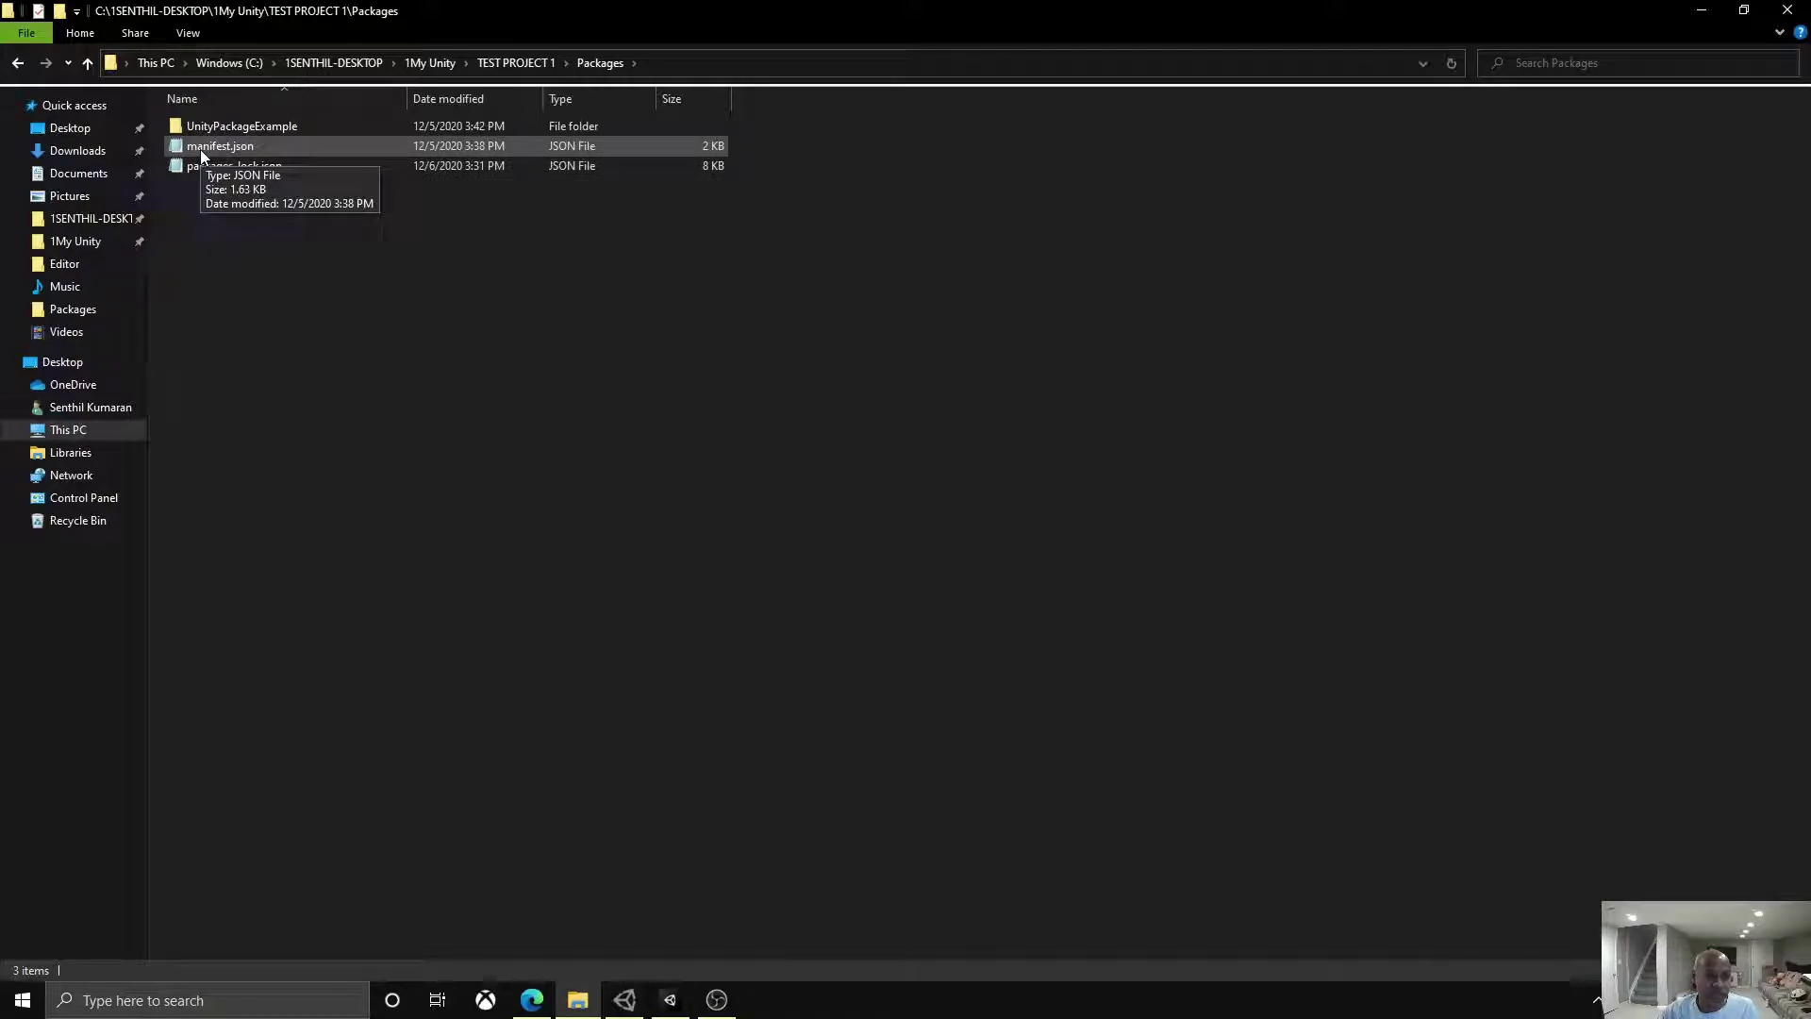
double_click(200, 149)
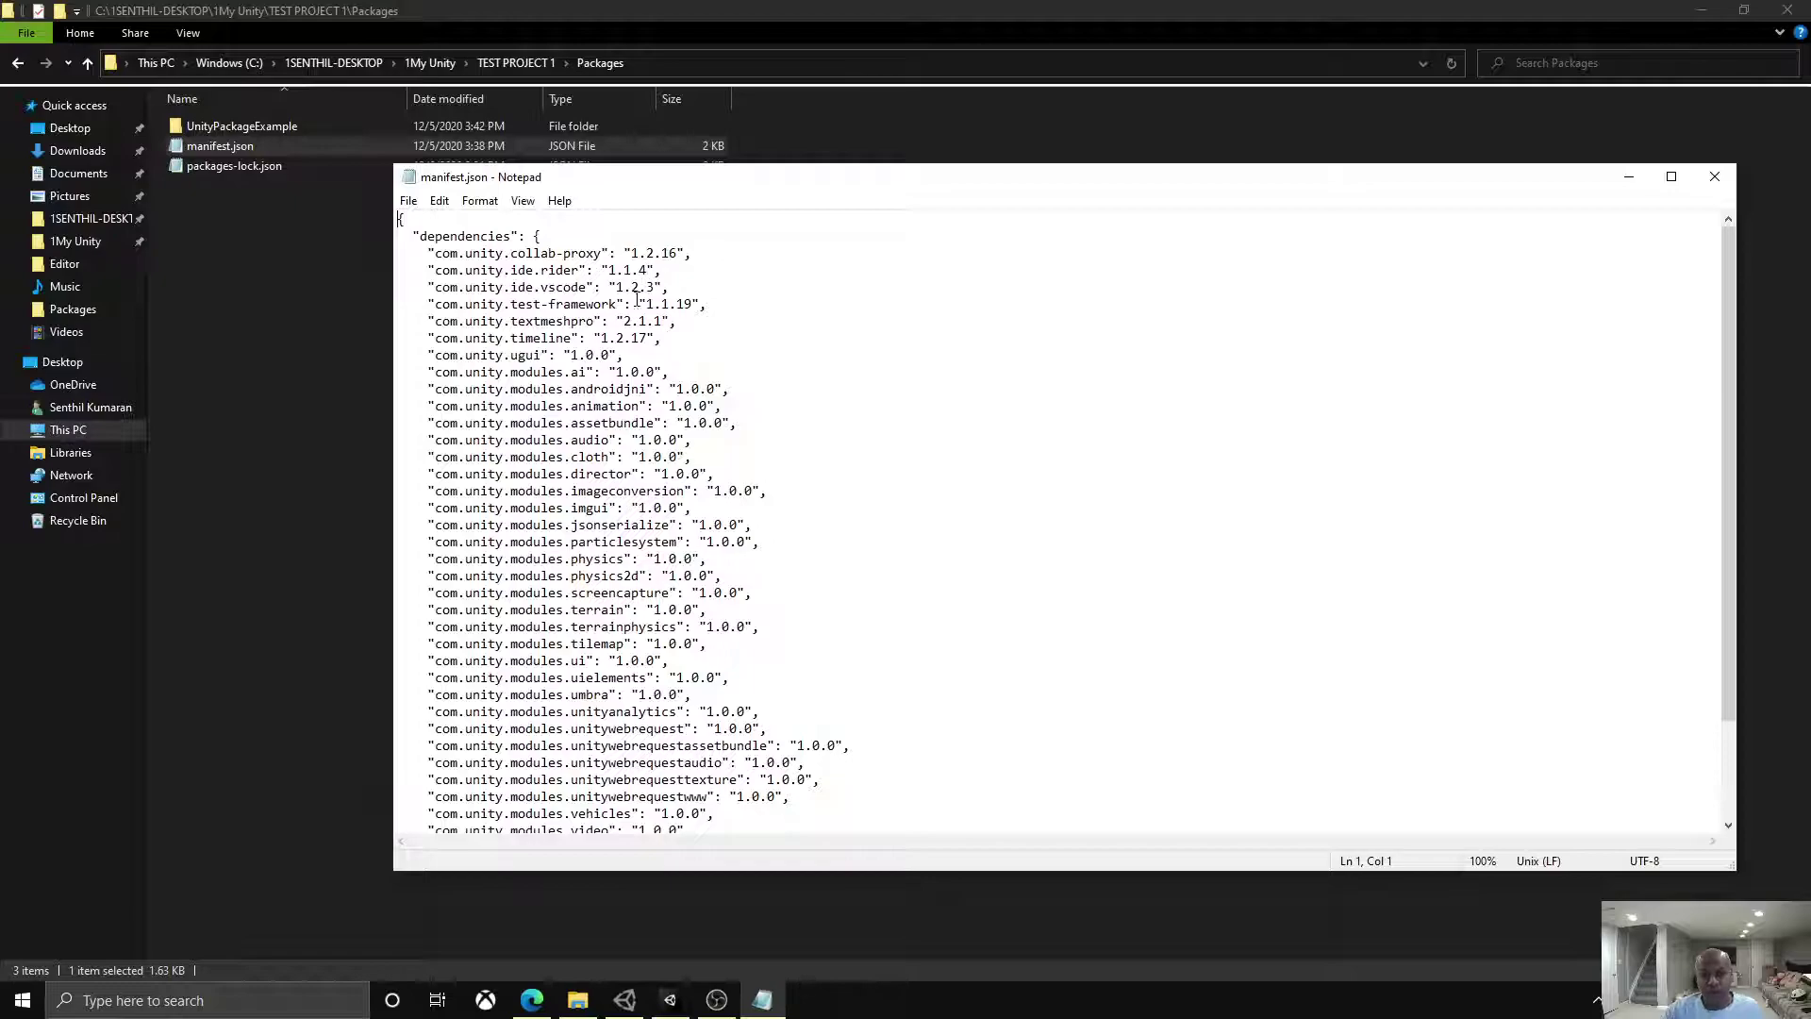
Step: Switch back to Unity and show the contents of the project's Packages folder
left_click(680, 1012)
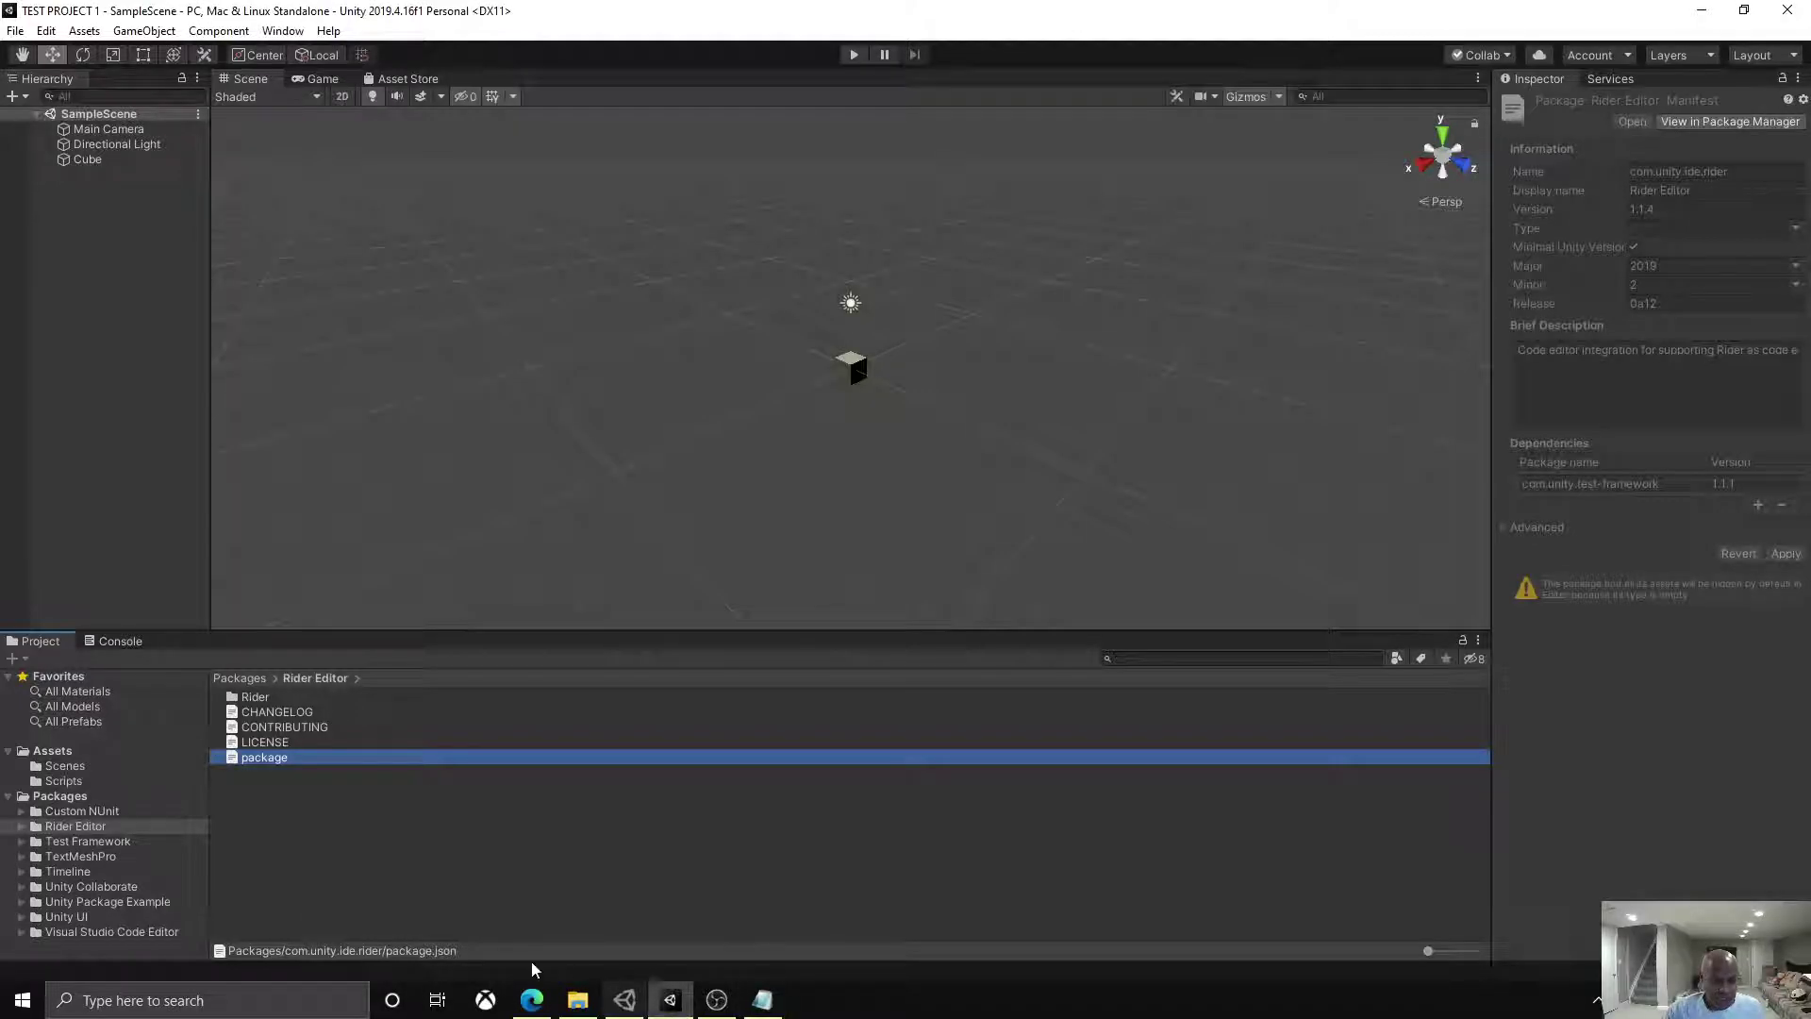
left_click(81, 797)
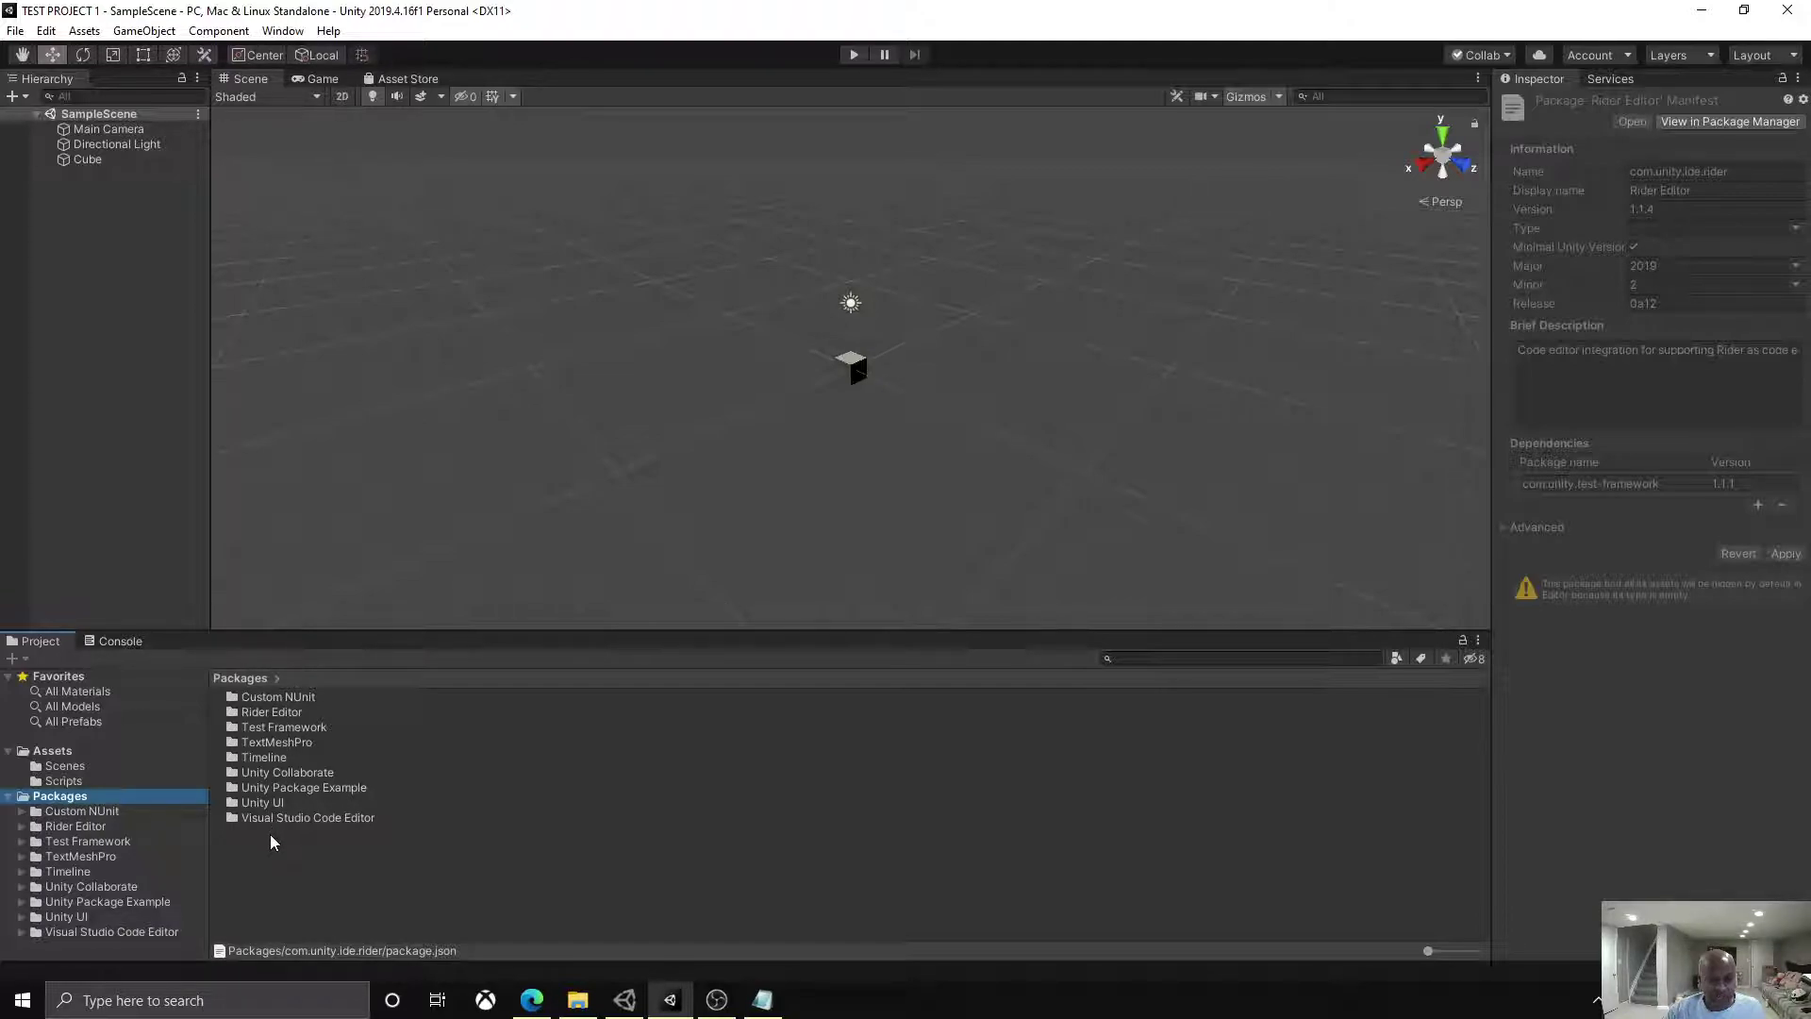
Step: Switch to File Explorer and reopen manifest.json from the Packages folder of TEST PROJECT 1
key("alt+Tab")
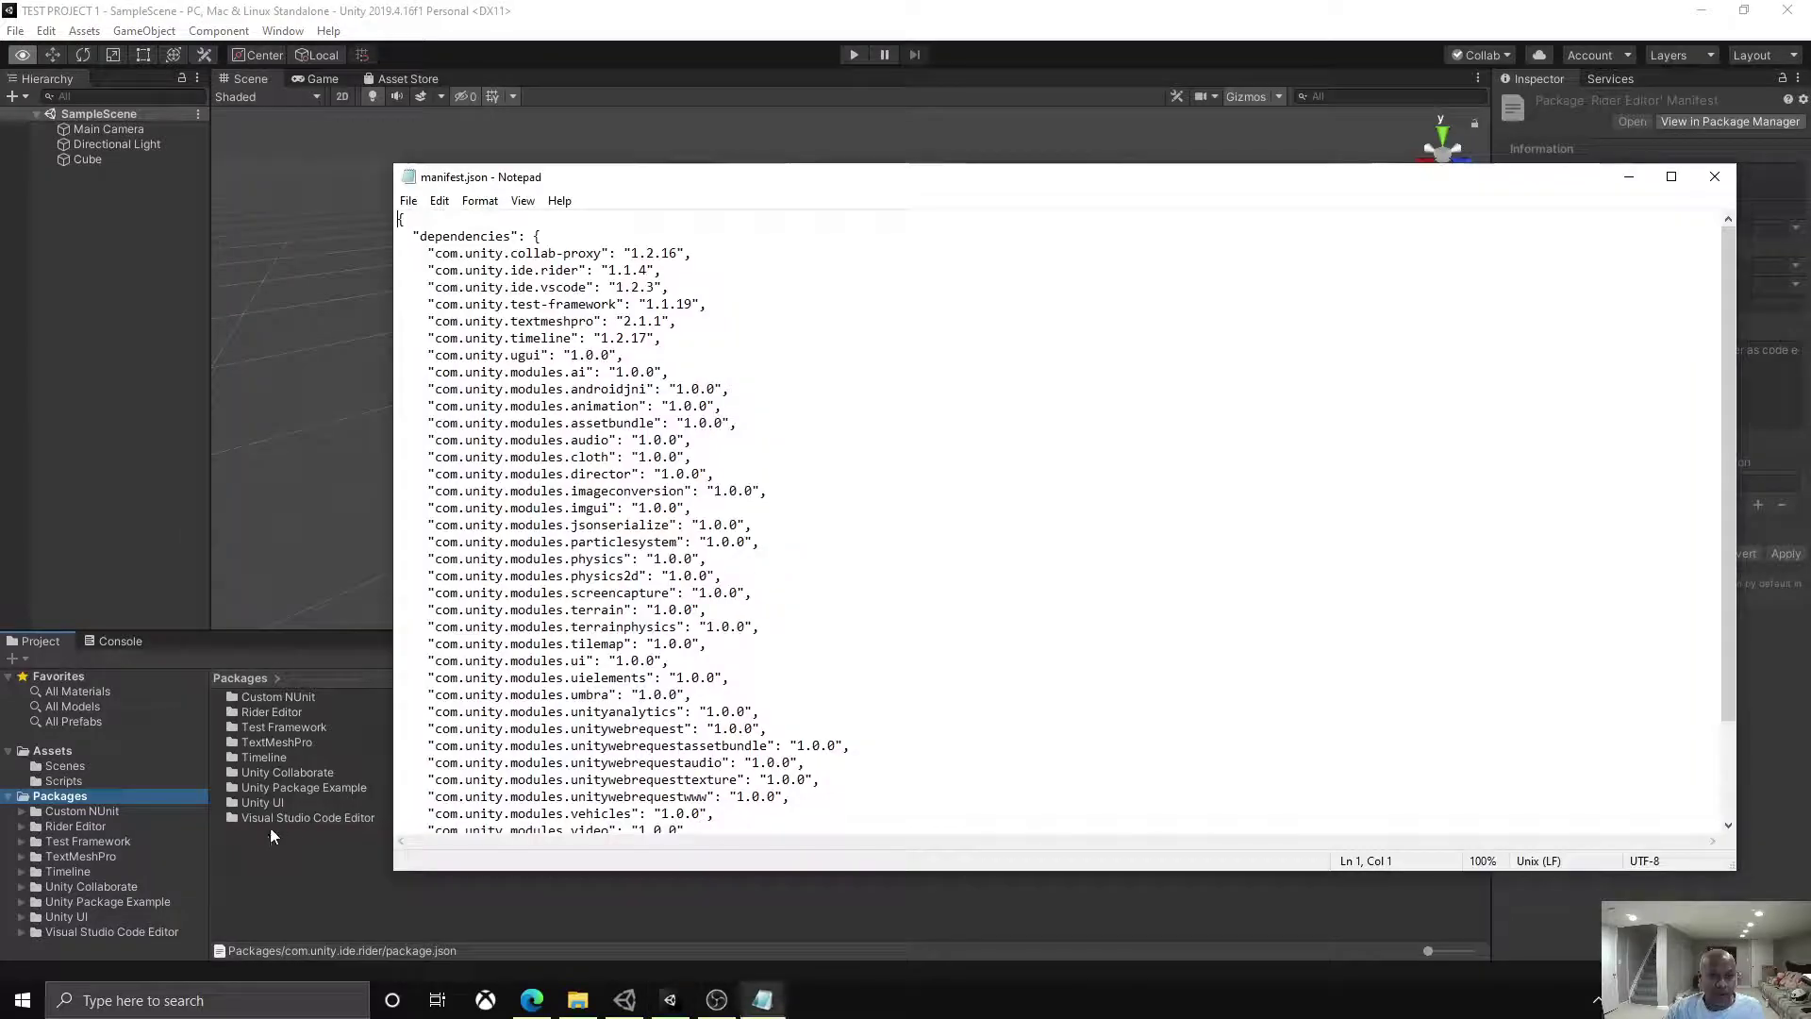
left_click(575, 998)
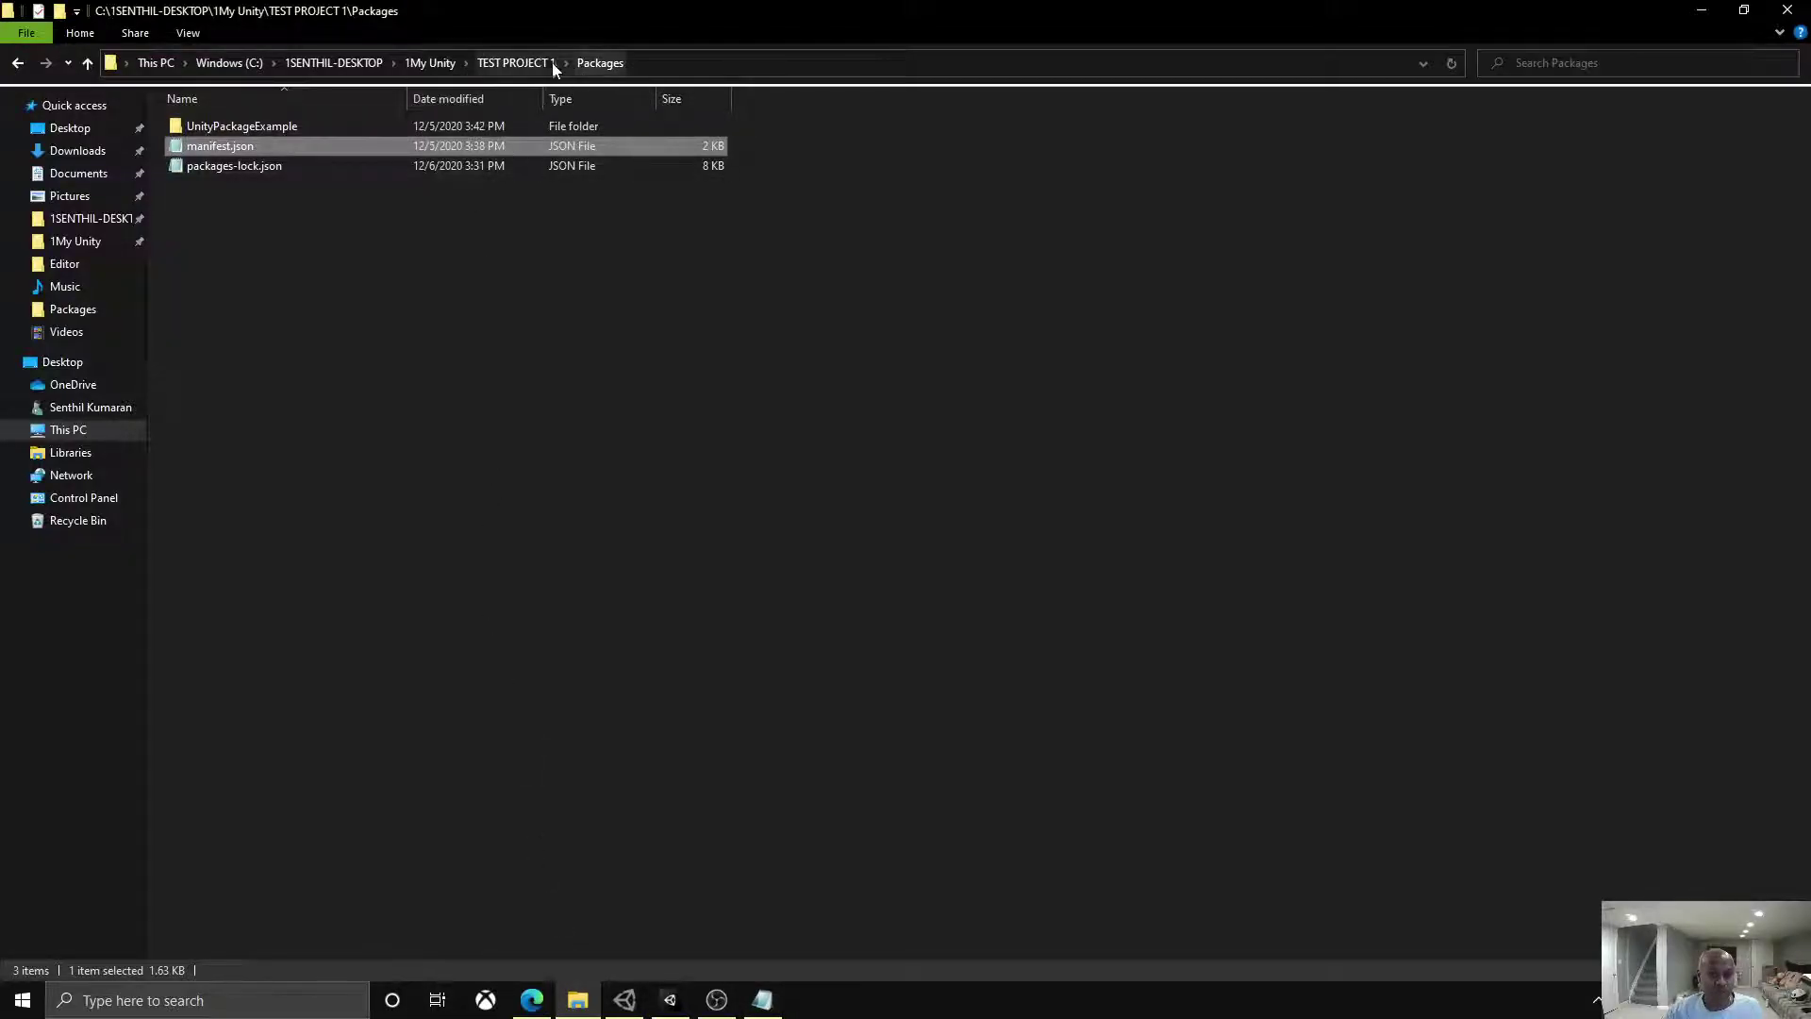
left_click(517, 62)
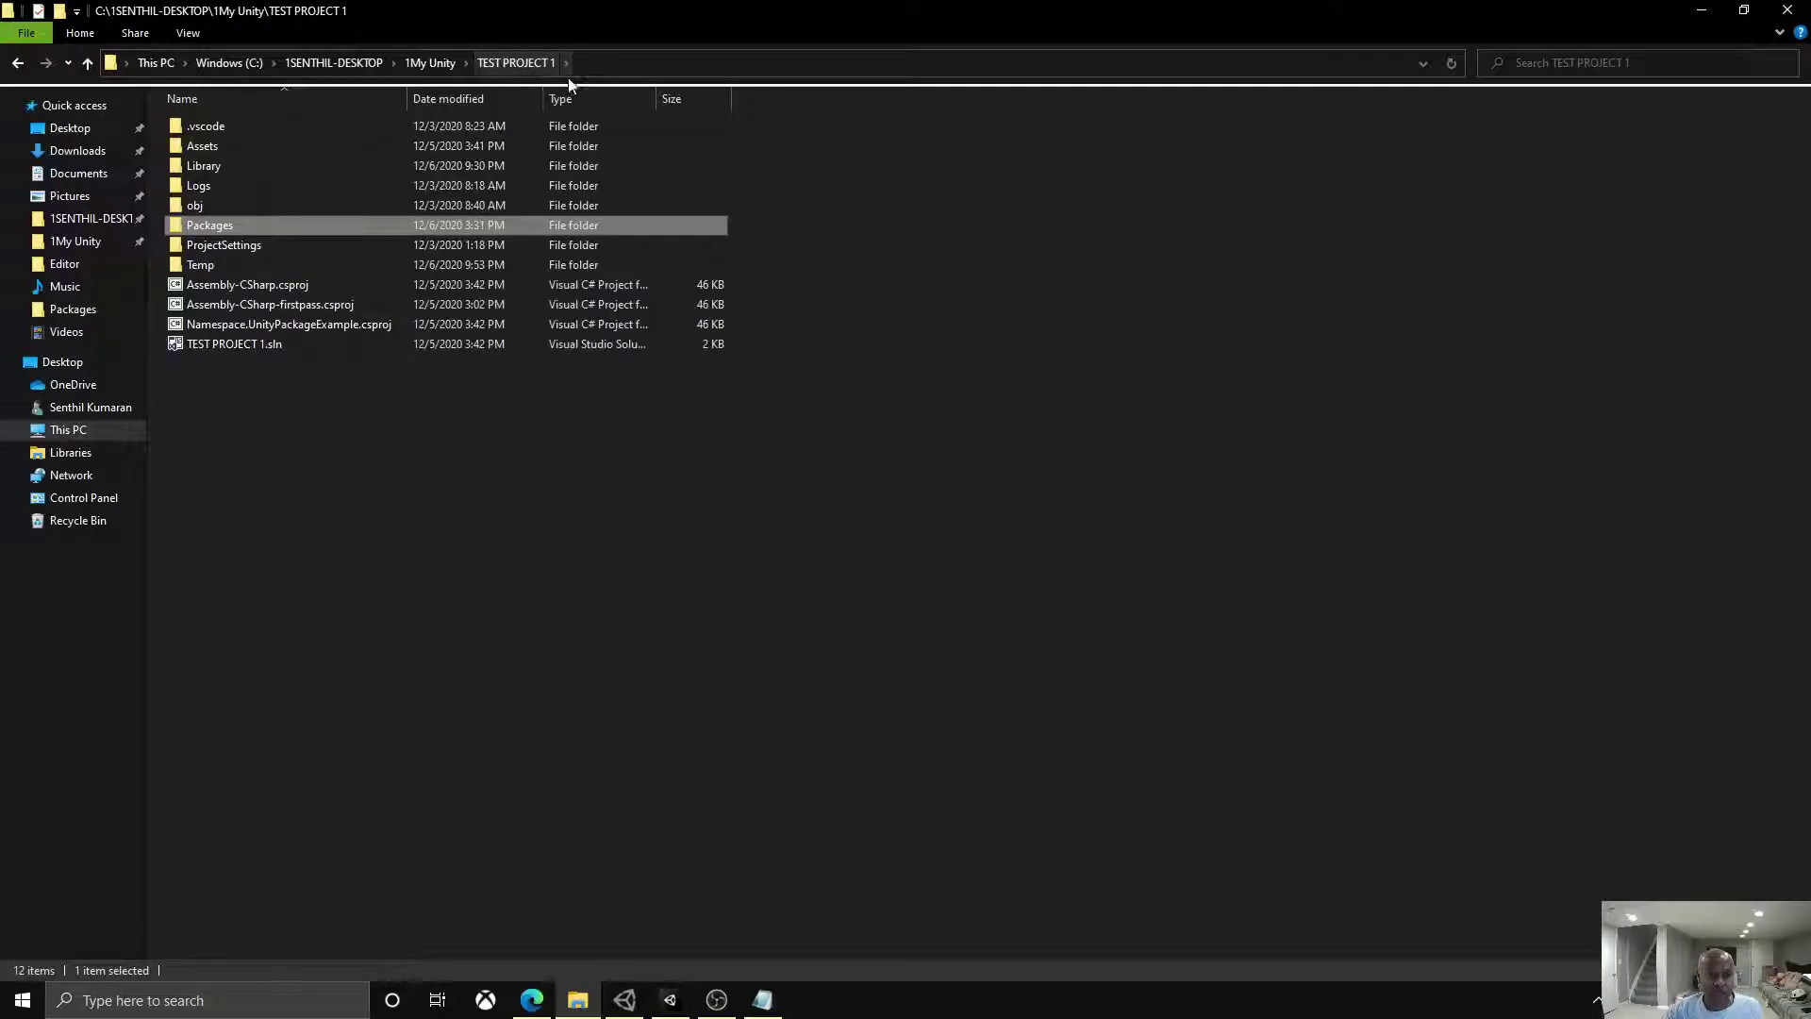
double_click(210, 225)
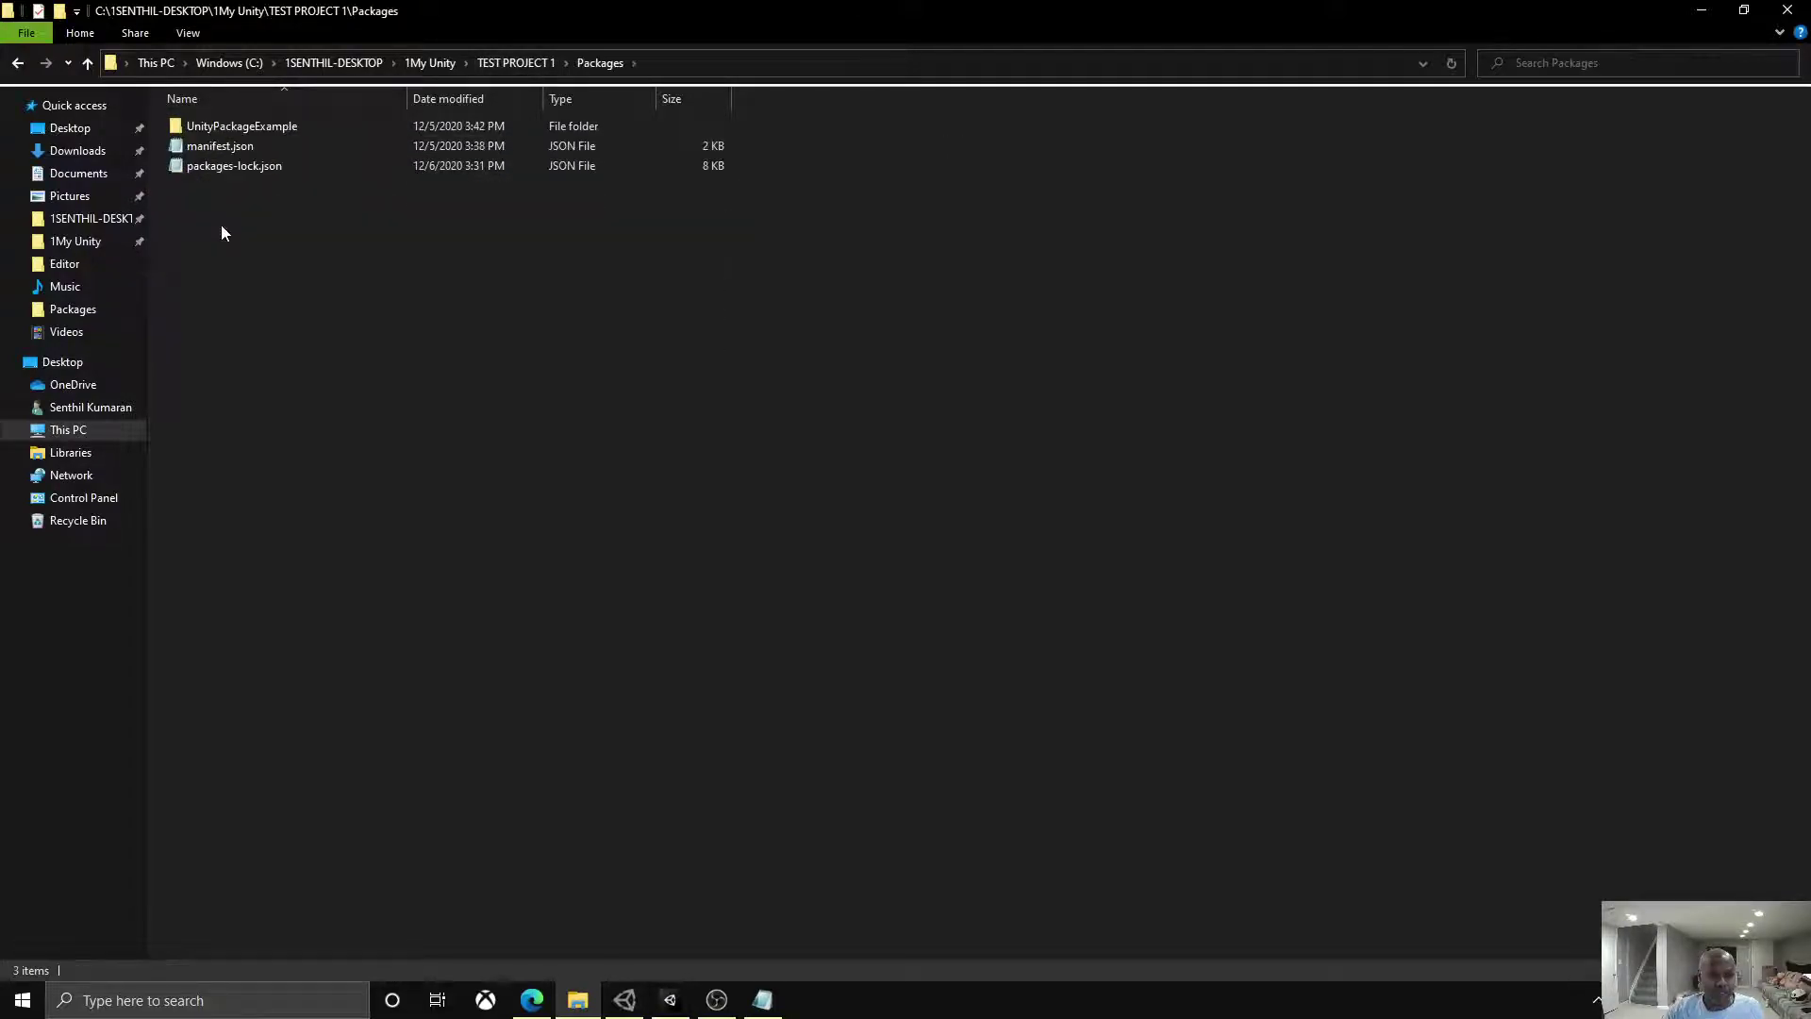
double_click(240, 156)
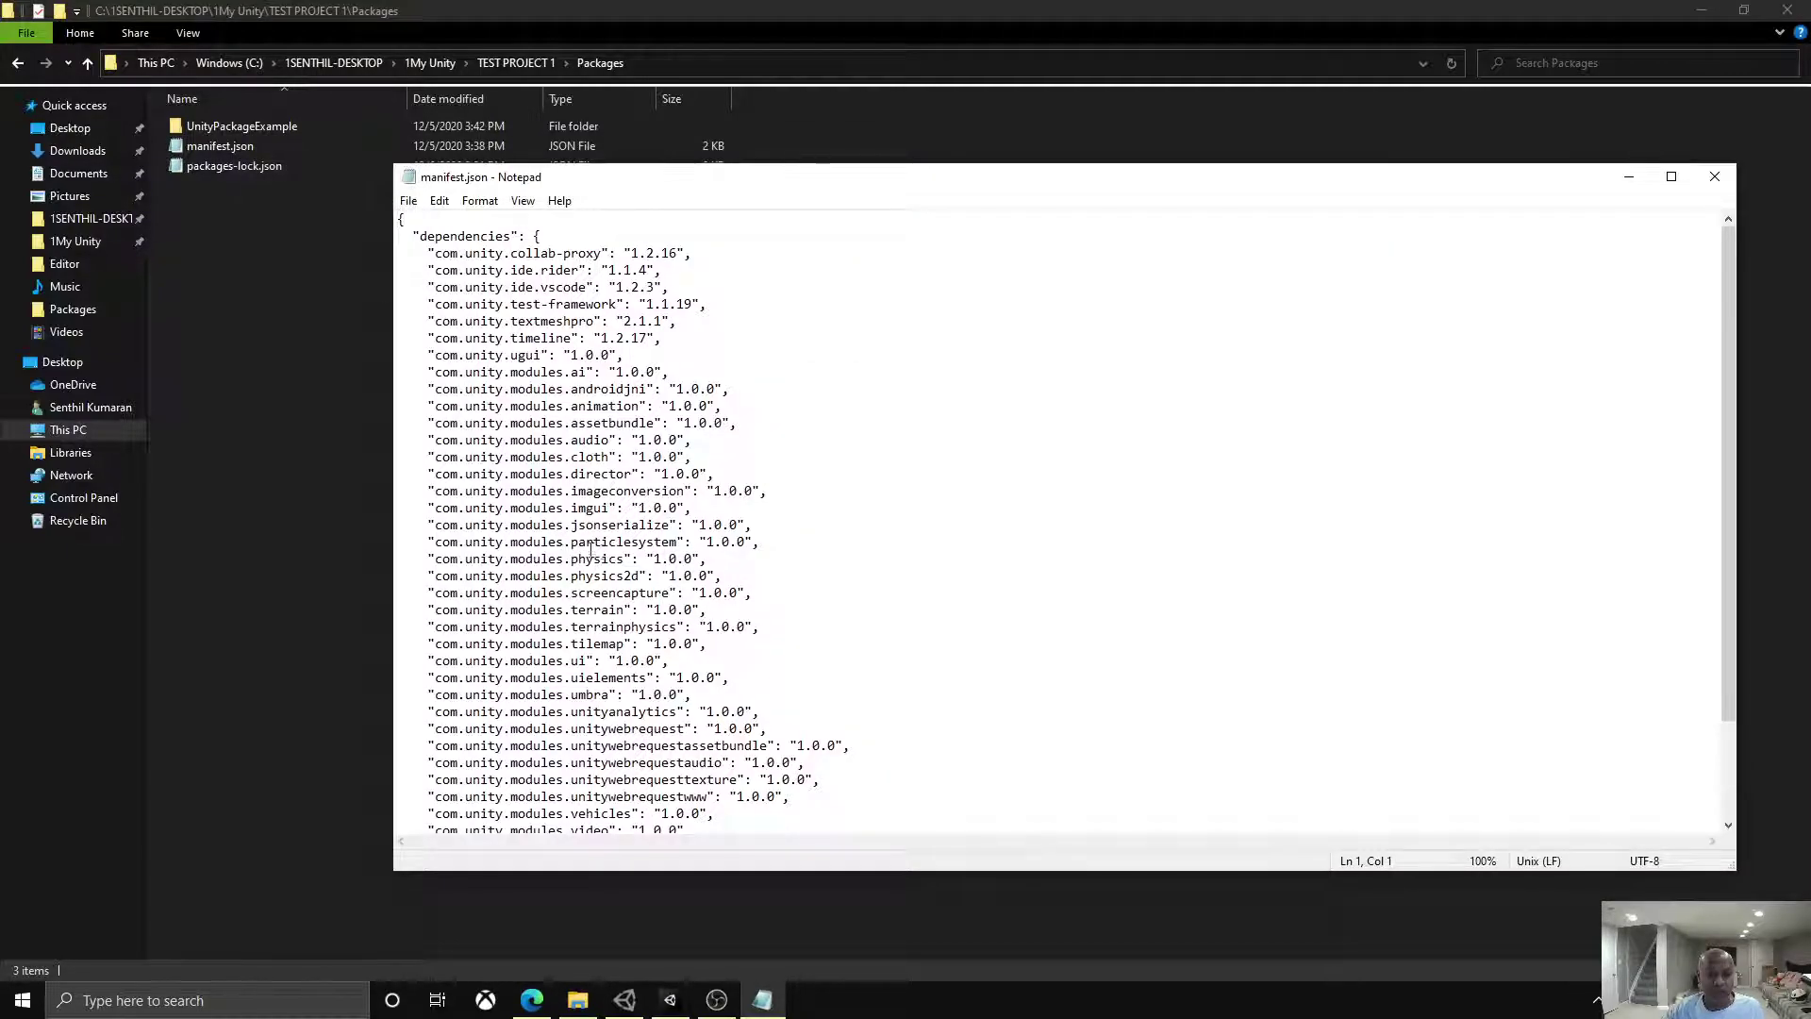
Step: Examine all the dependency entries and their versions in the project's manifest.json, and close the file
scroll(623, 552, "down", 3)
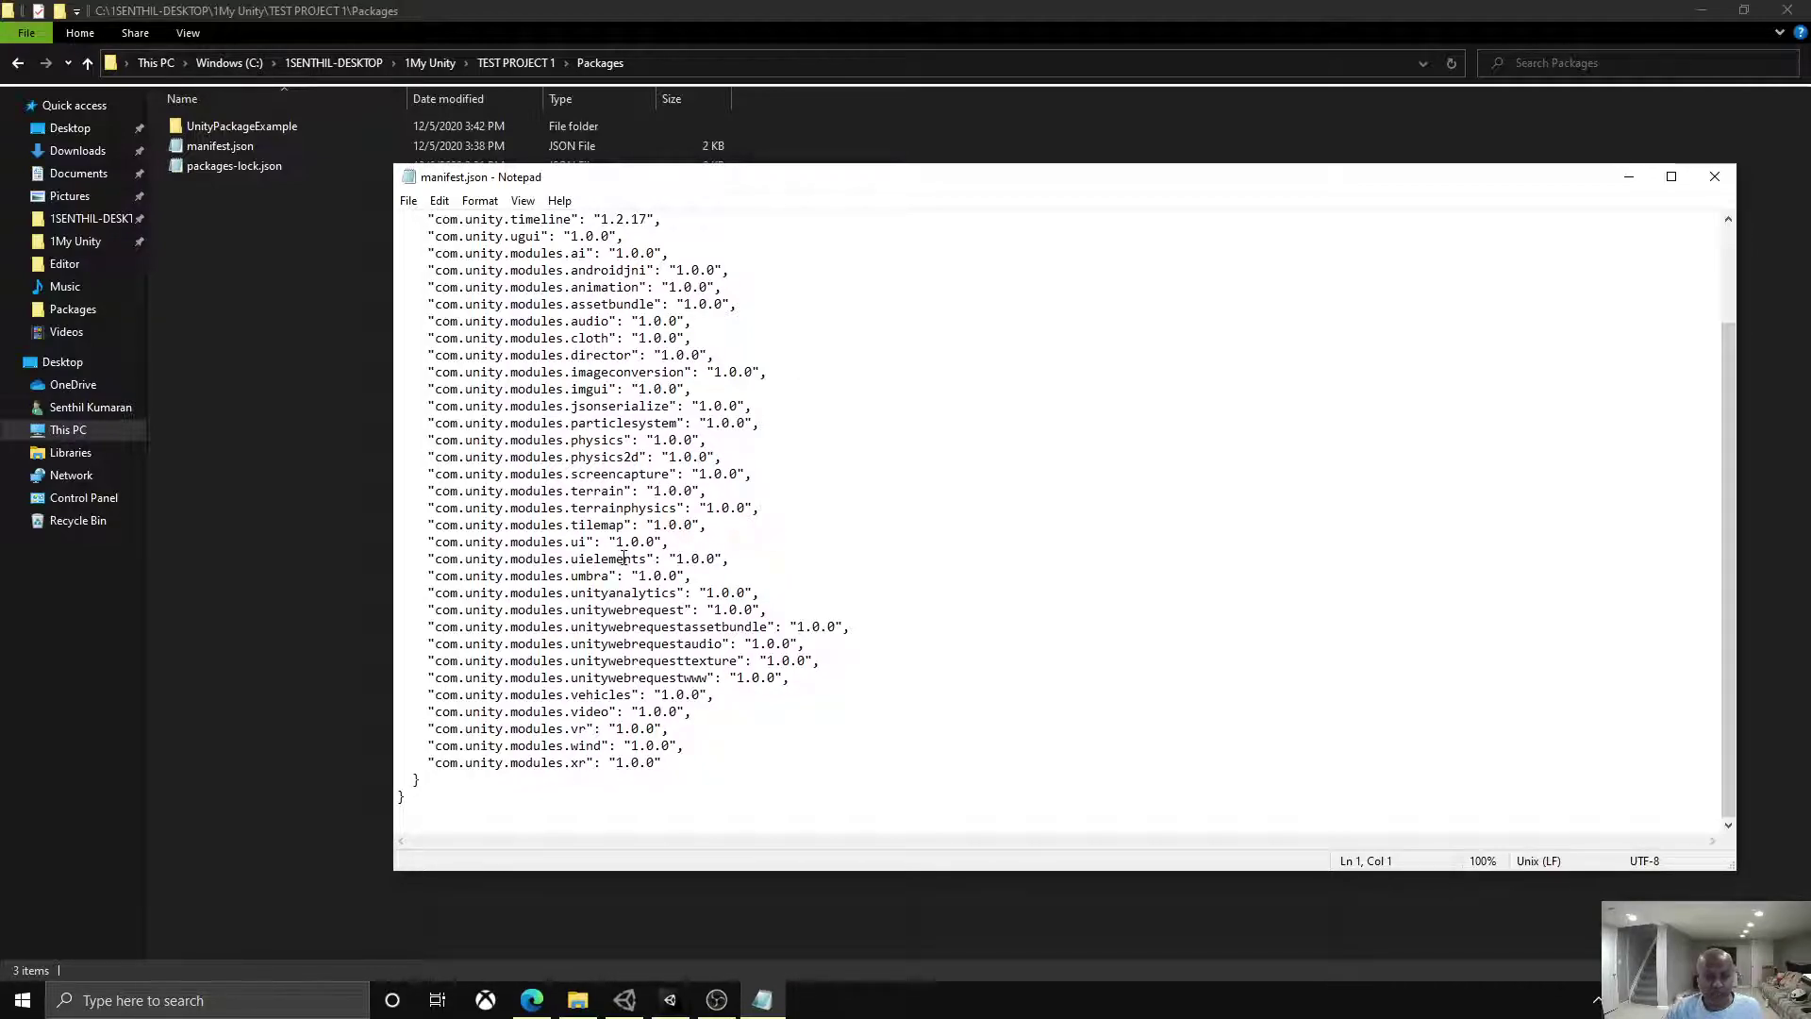
scroll(623, 558, "up", 3)
scroll(623, 558, "down", 3)
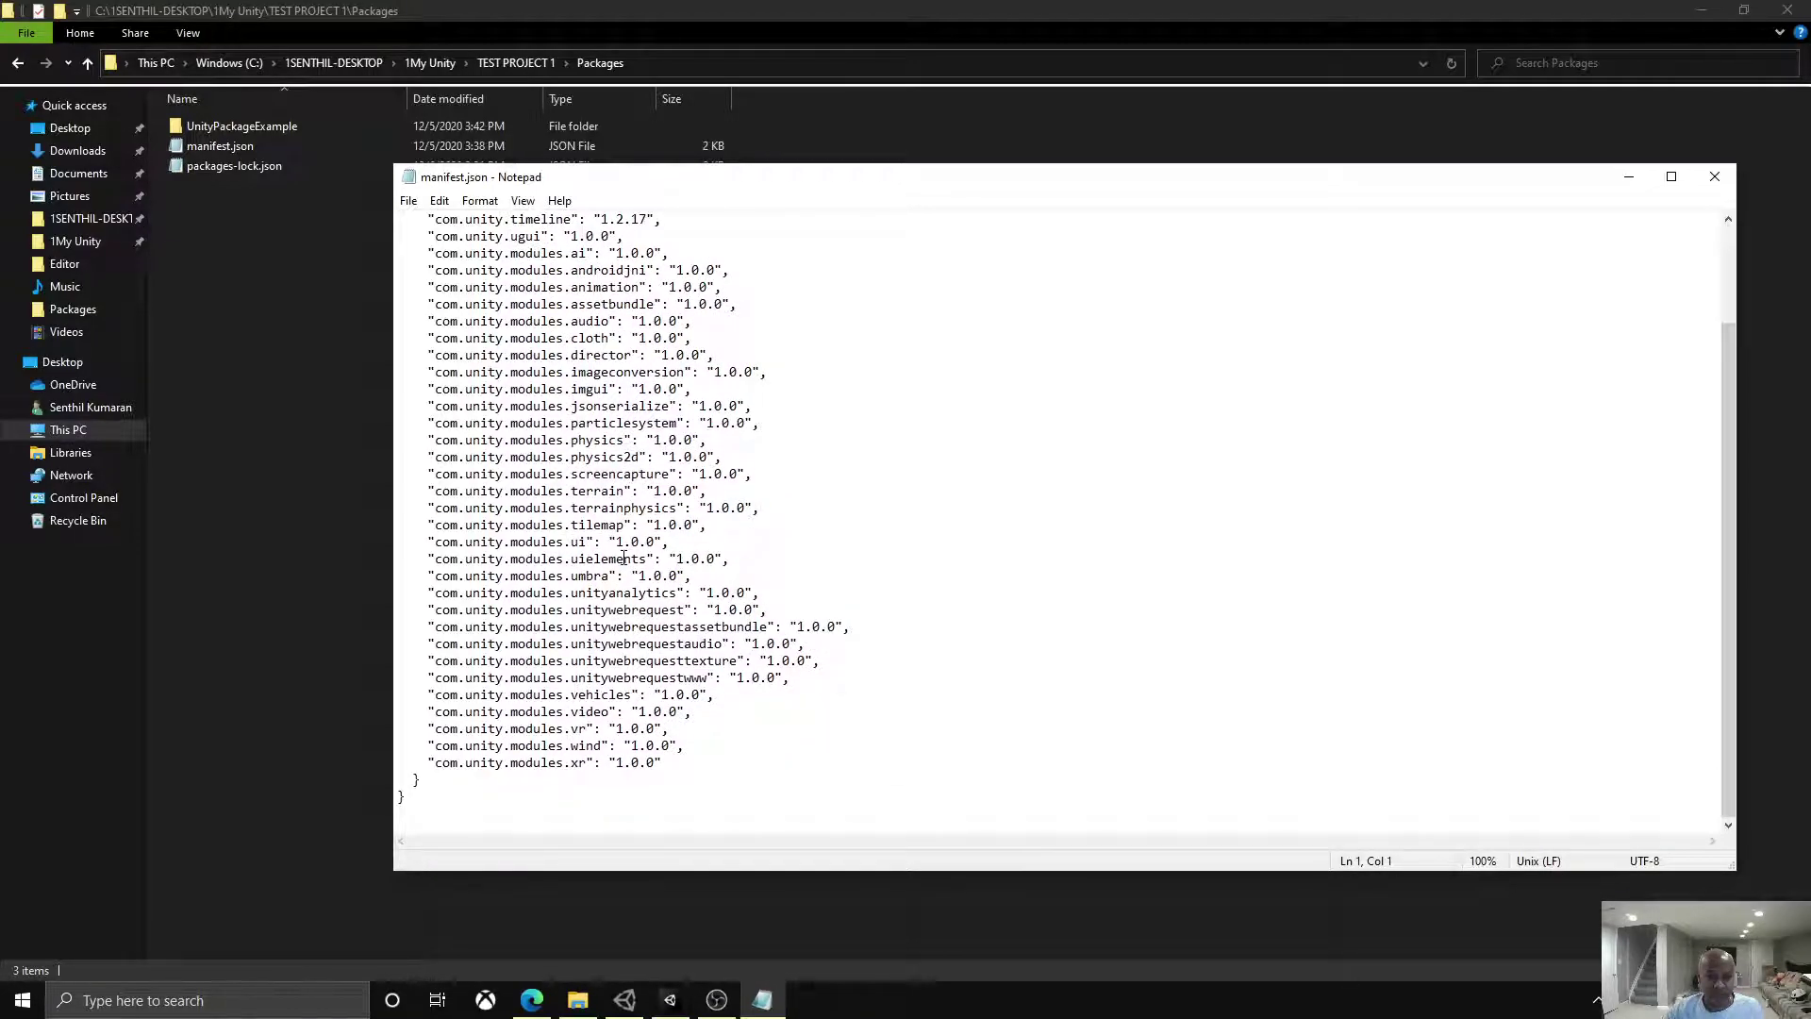
left_click(1717, 178)
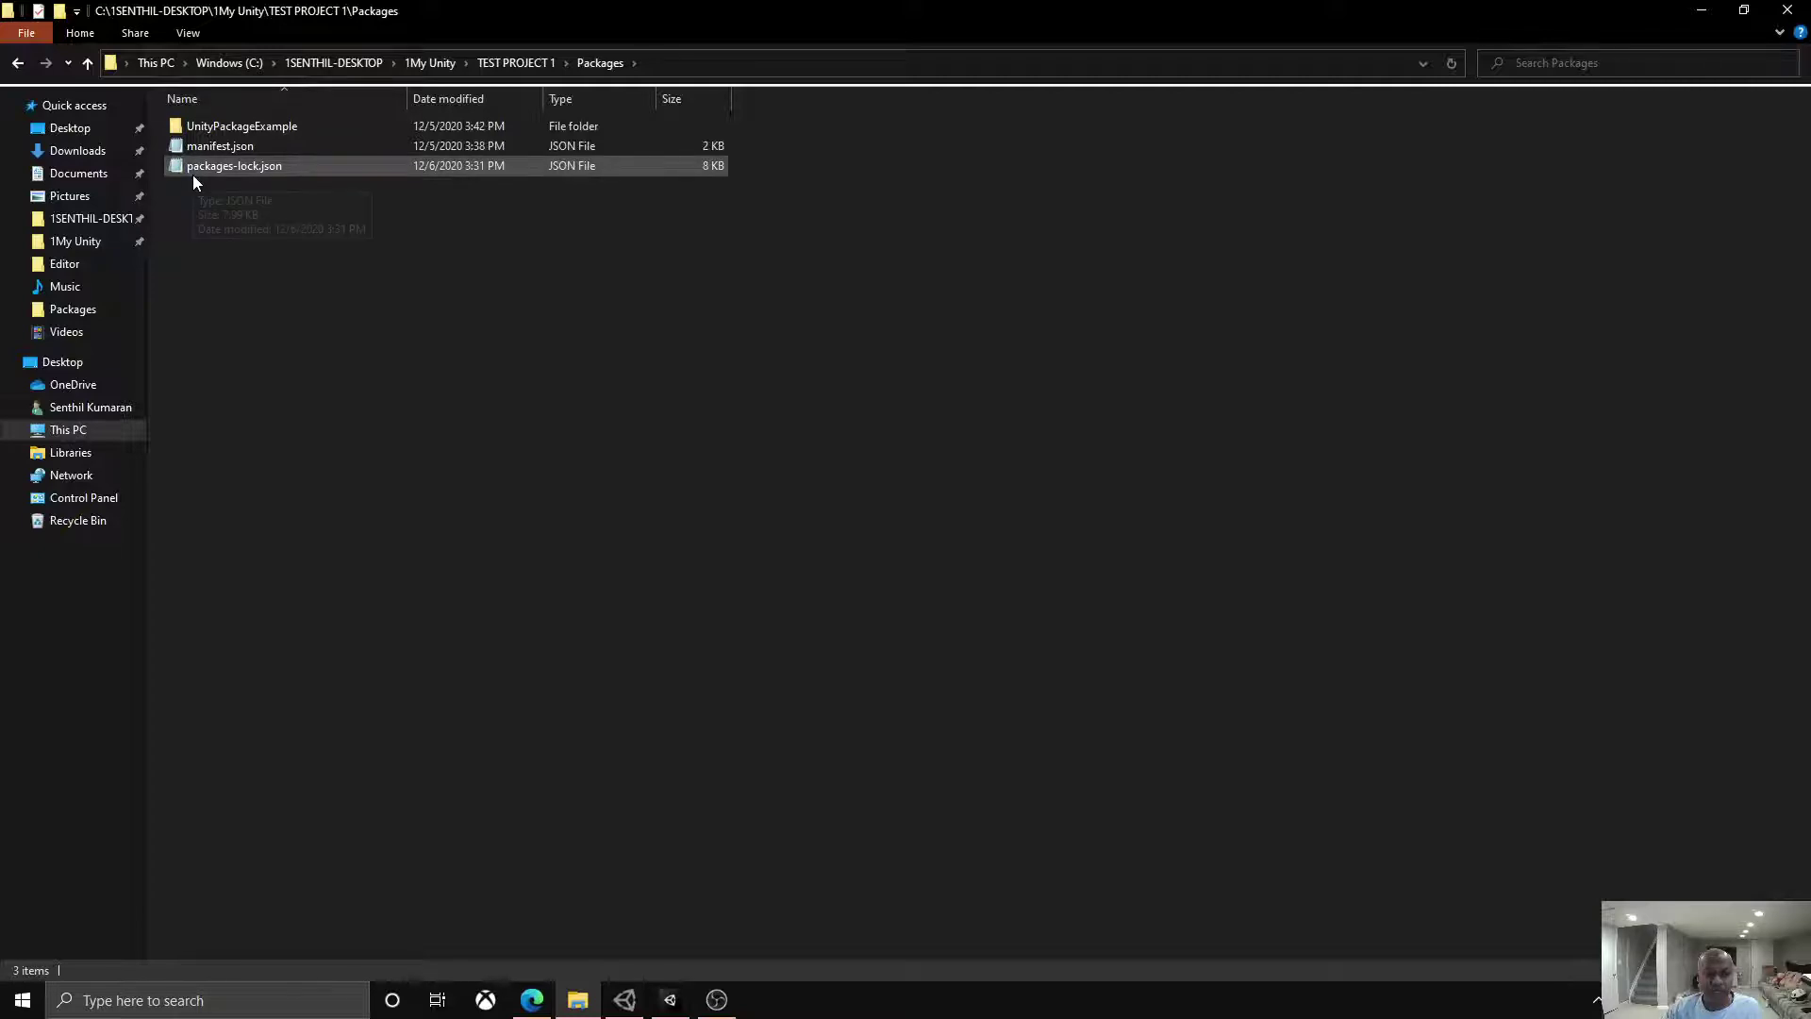
Step: Switch to Unity and open the Package Manager
left_click(670, 999)
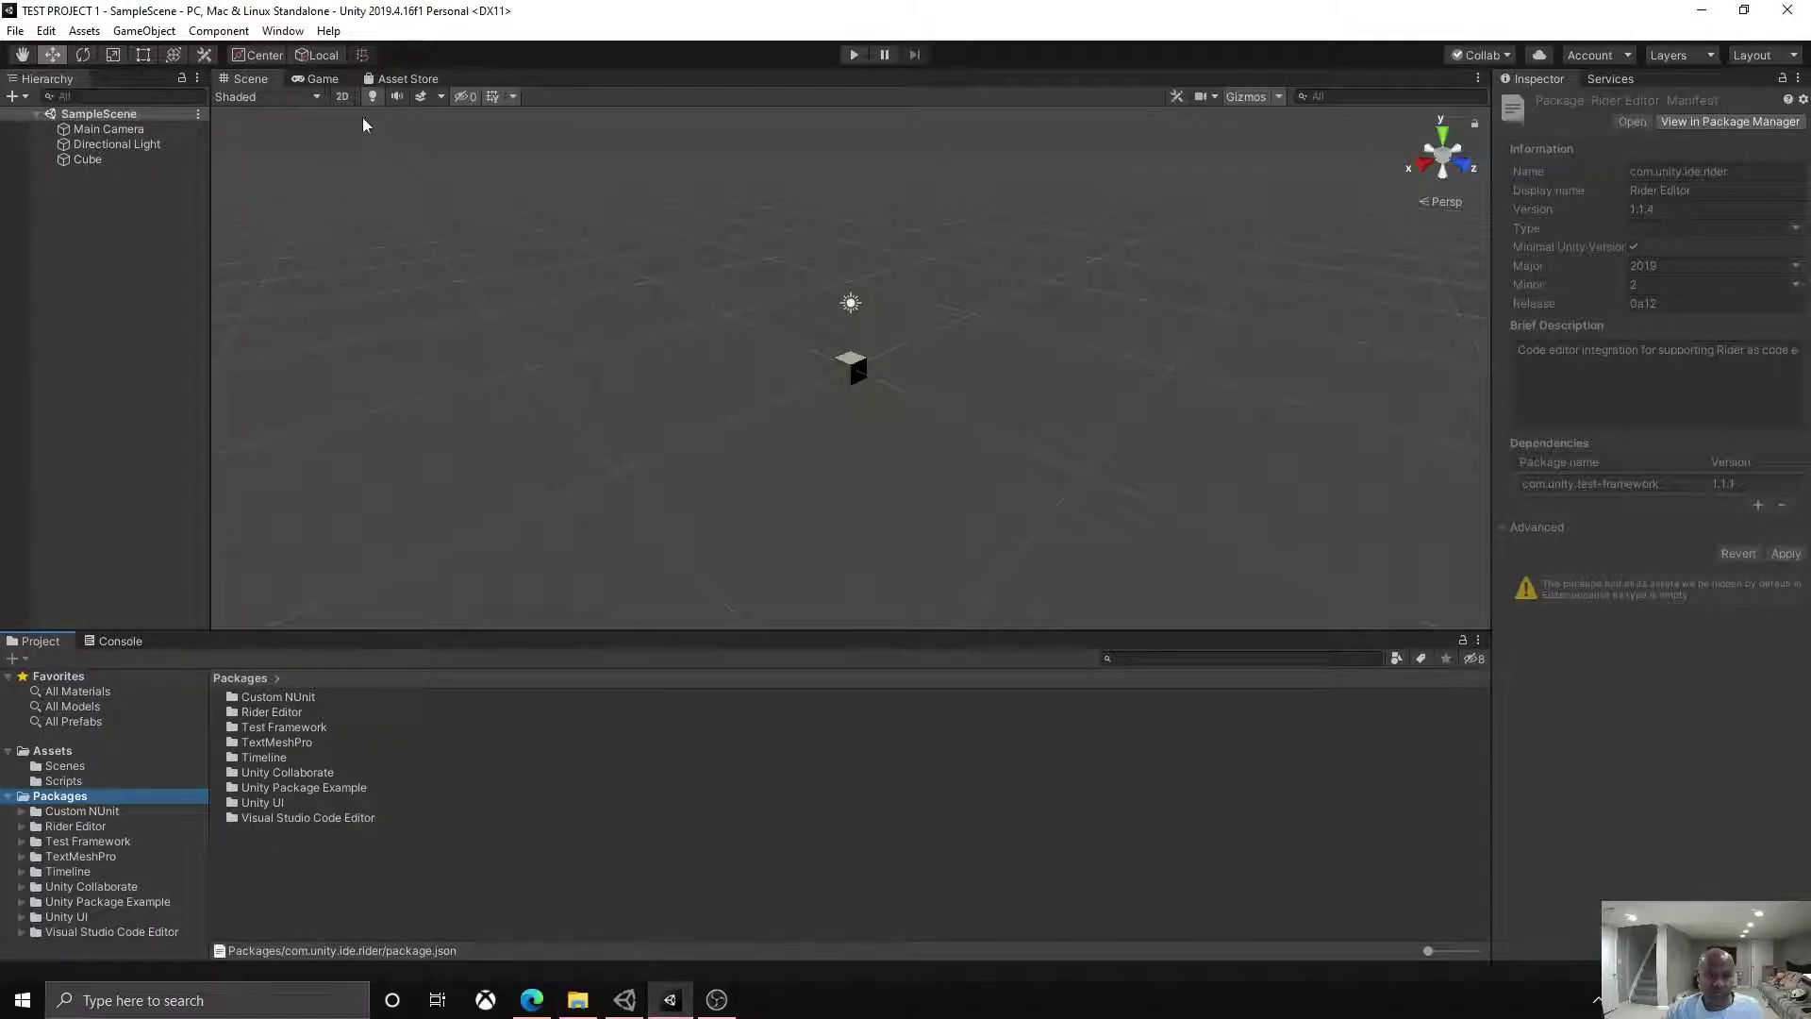
left_click(282, 32)
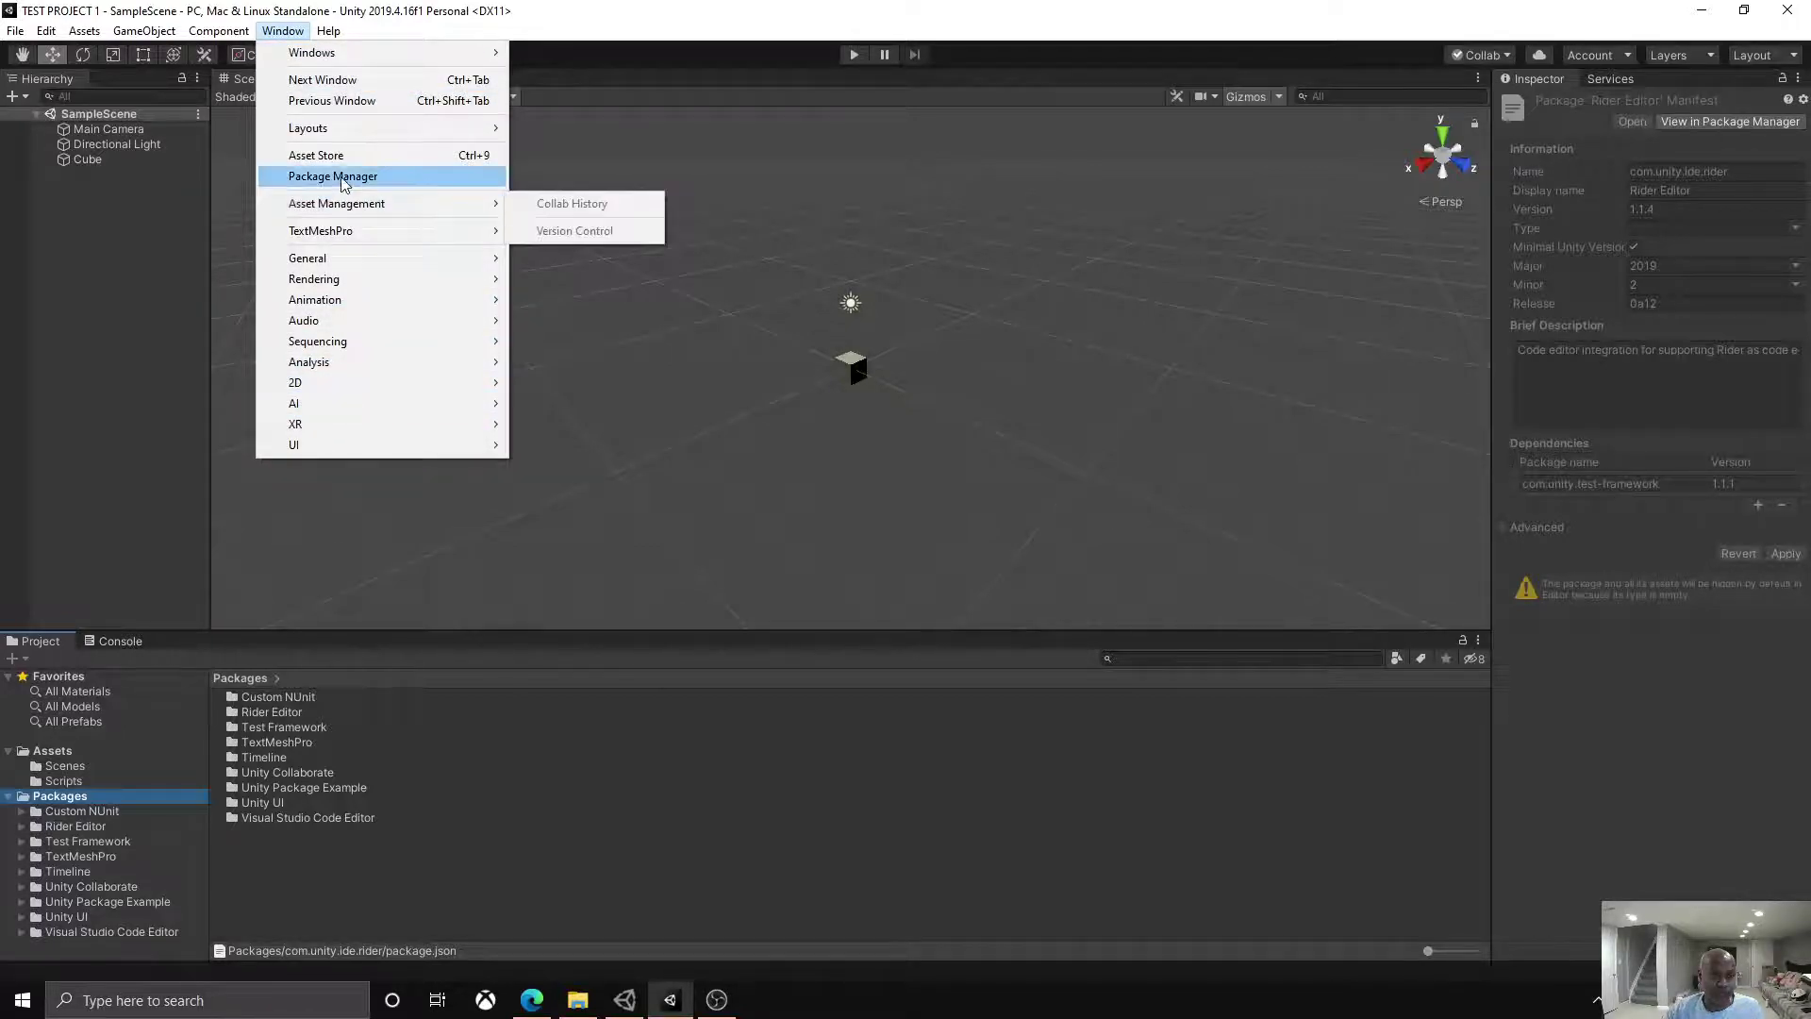
left_click(332, 177)
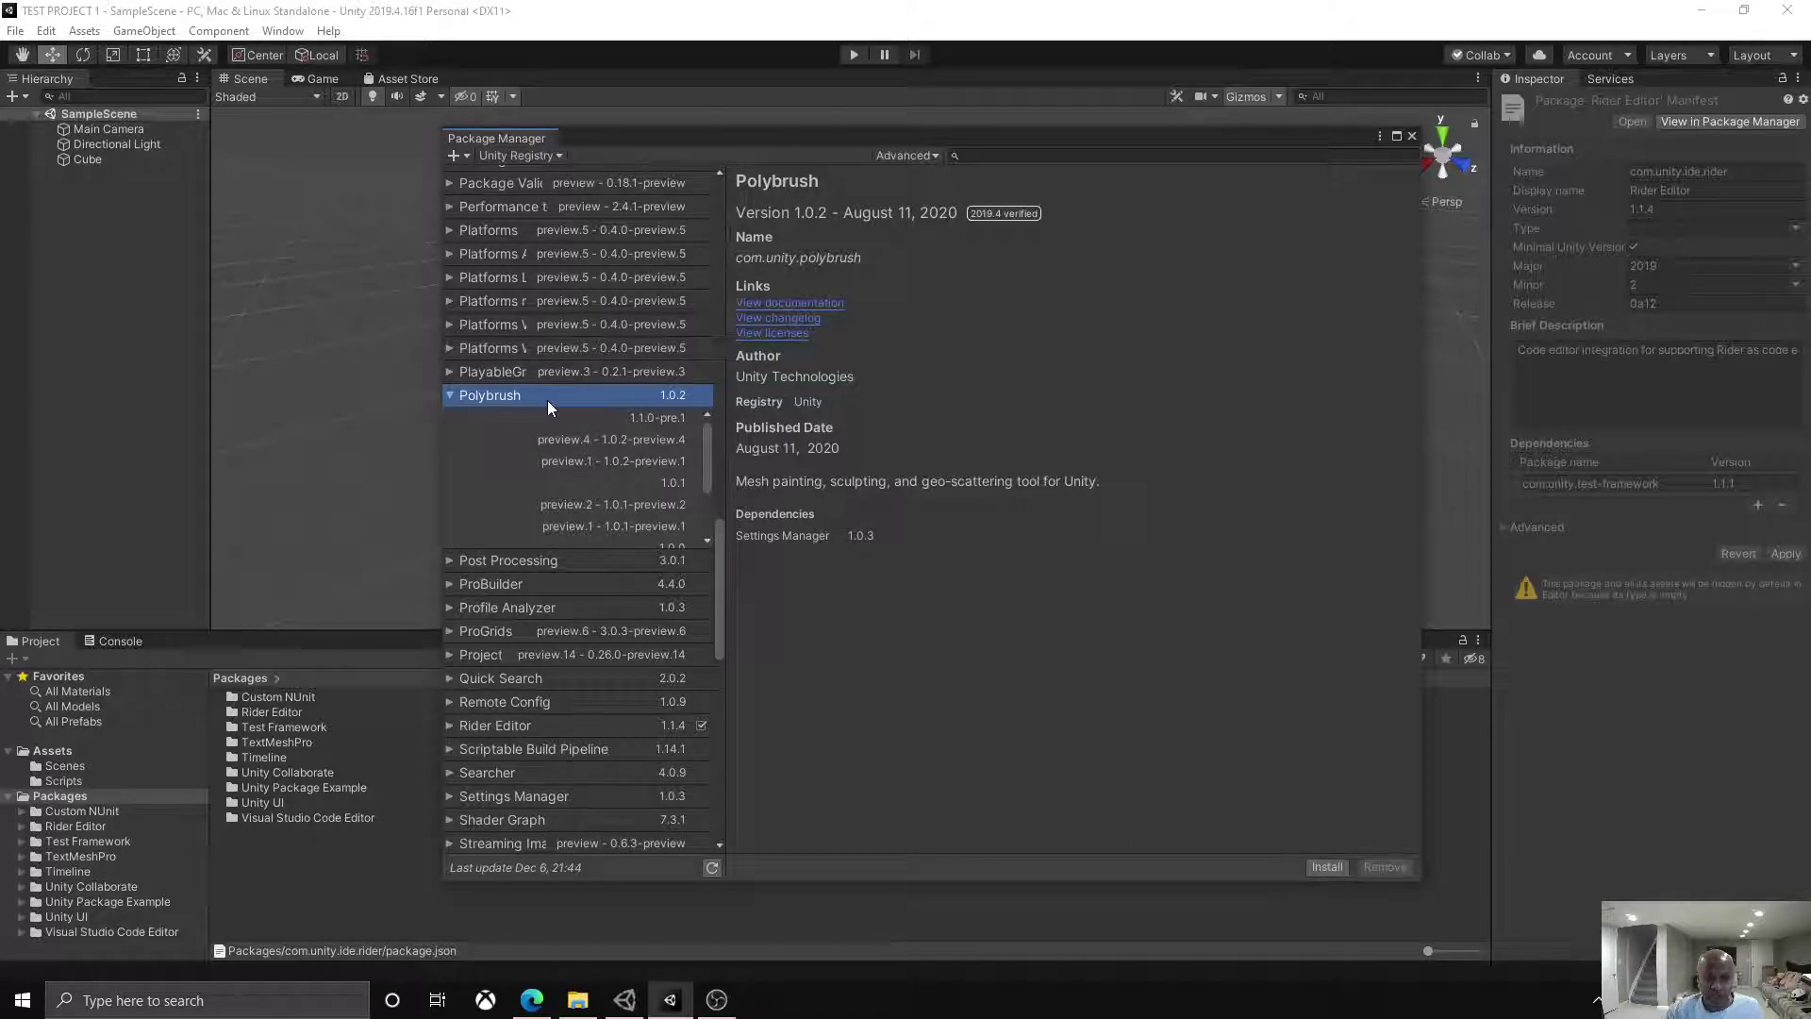
Step: View the details of Unity Registry packages from PlayableGraph Visualizer through ProGrids and Remote Config to Scriptable Build Pipeline
left_click(528, 373)
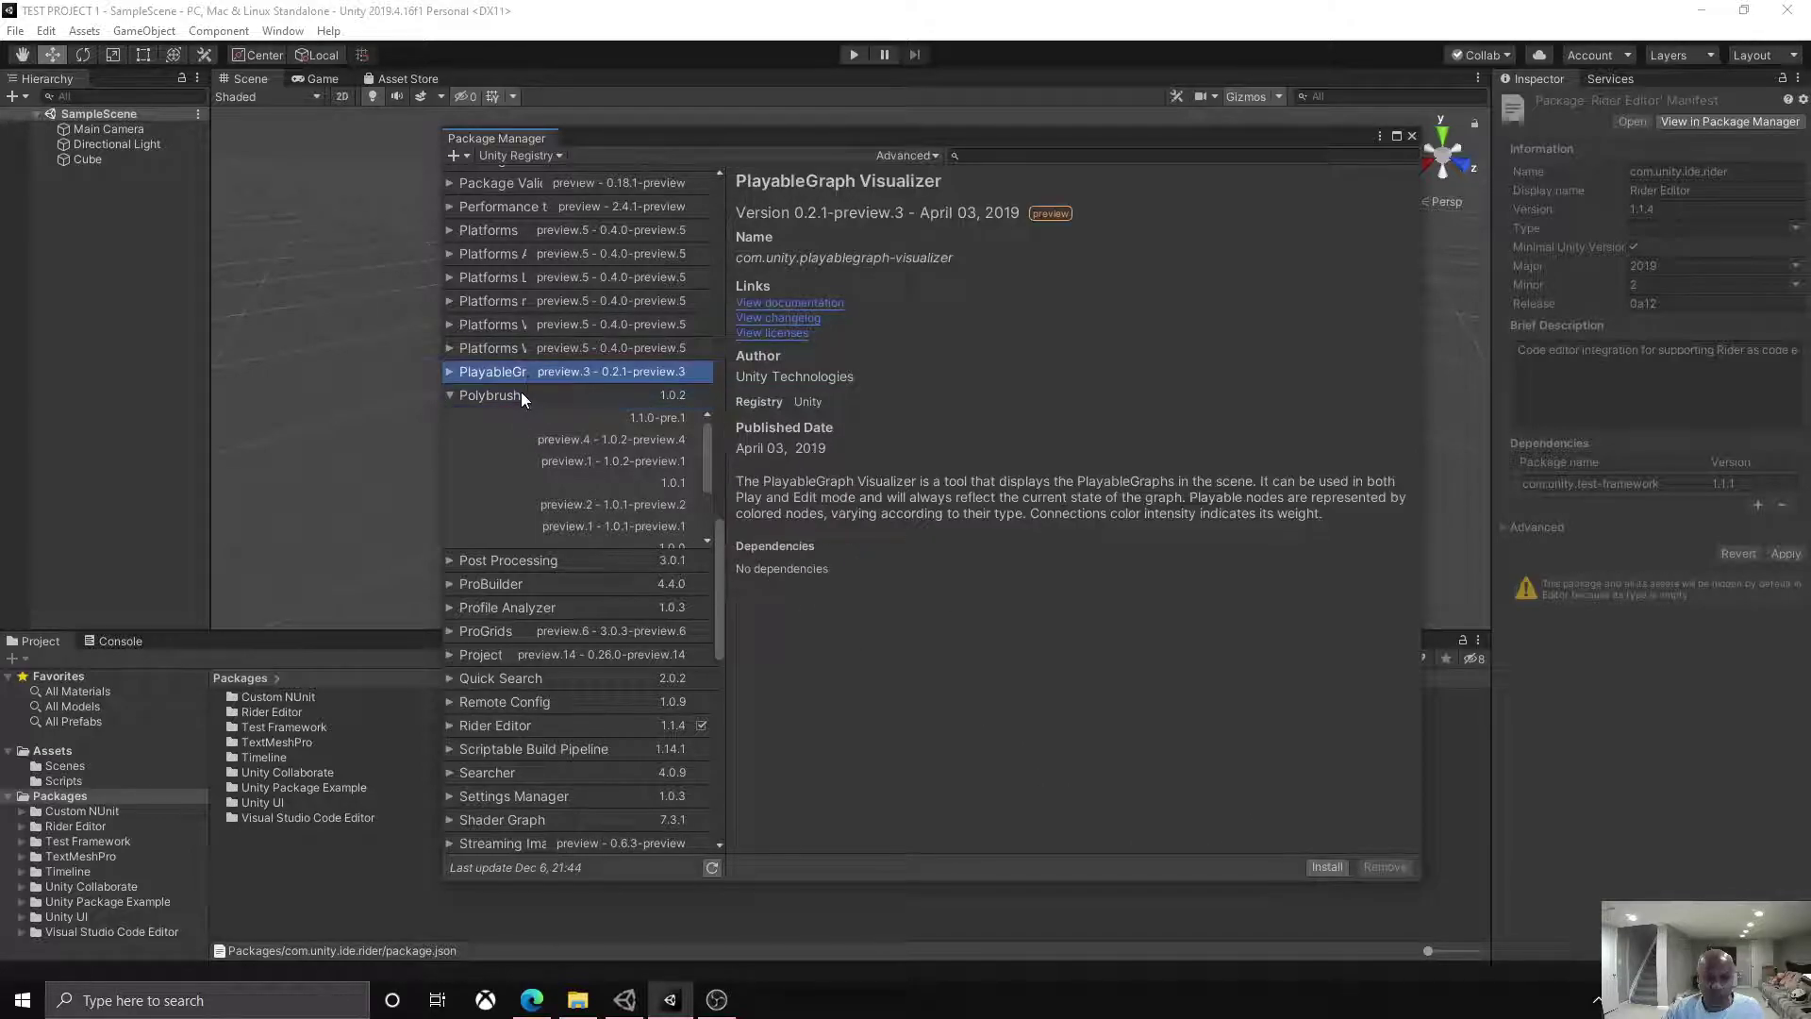
left_click(477, 562)
left_click(487, 587)
left_click(485, 630)
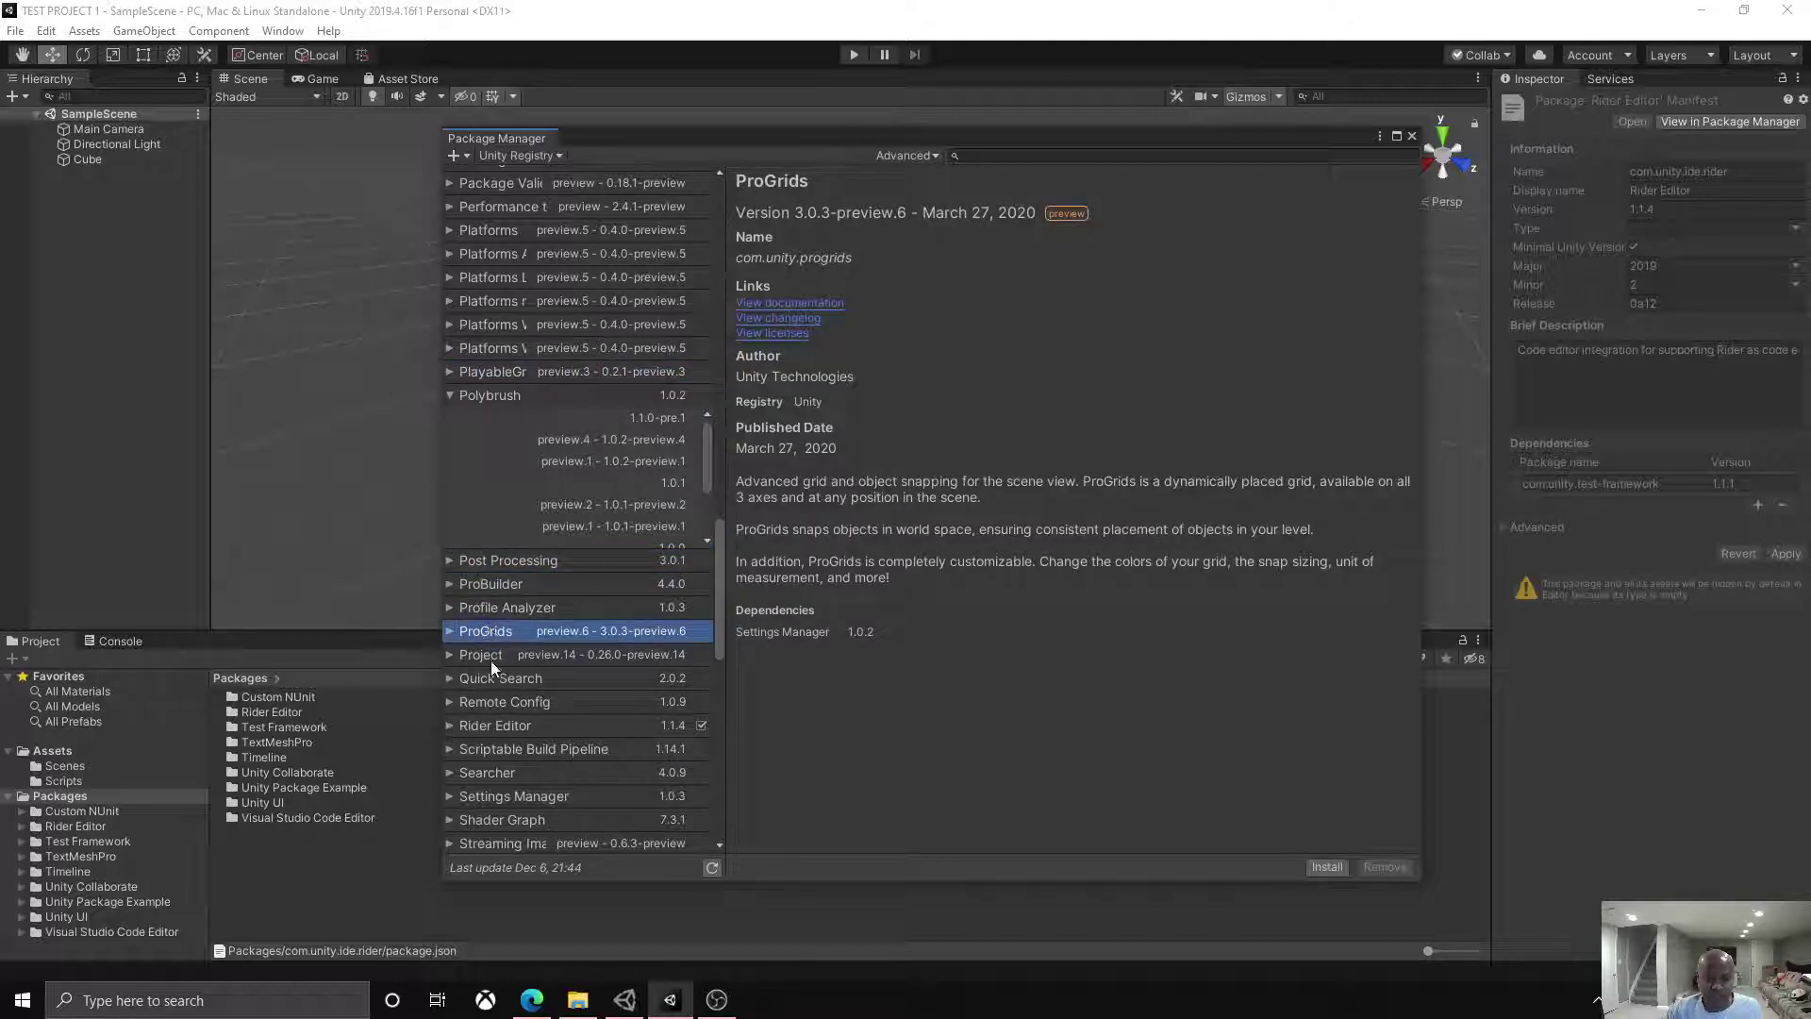
left_click(495, 675)
left_click(496, 703)
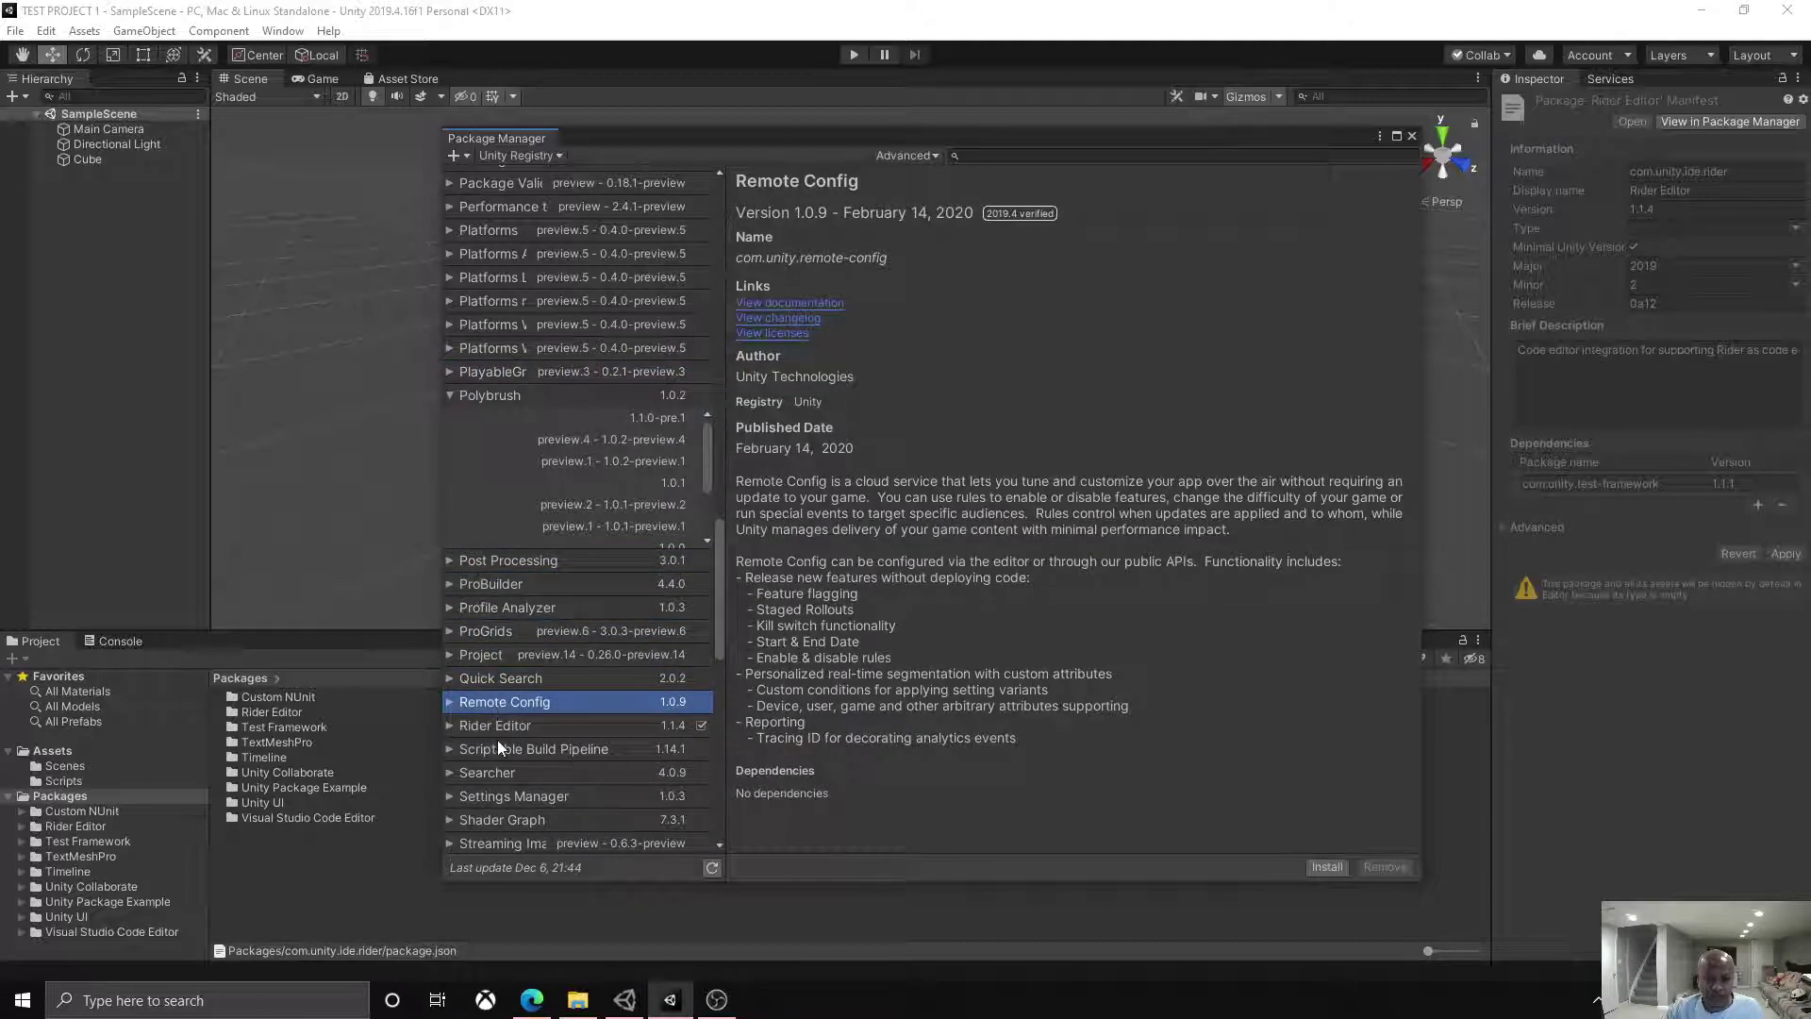
left_click(500, 750)
Step: View the details and dependencies of the High Definition RP package in the Unity Registry list
scroll(517, 566, "up", 10)
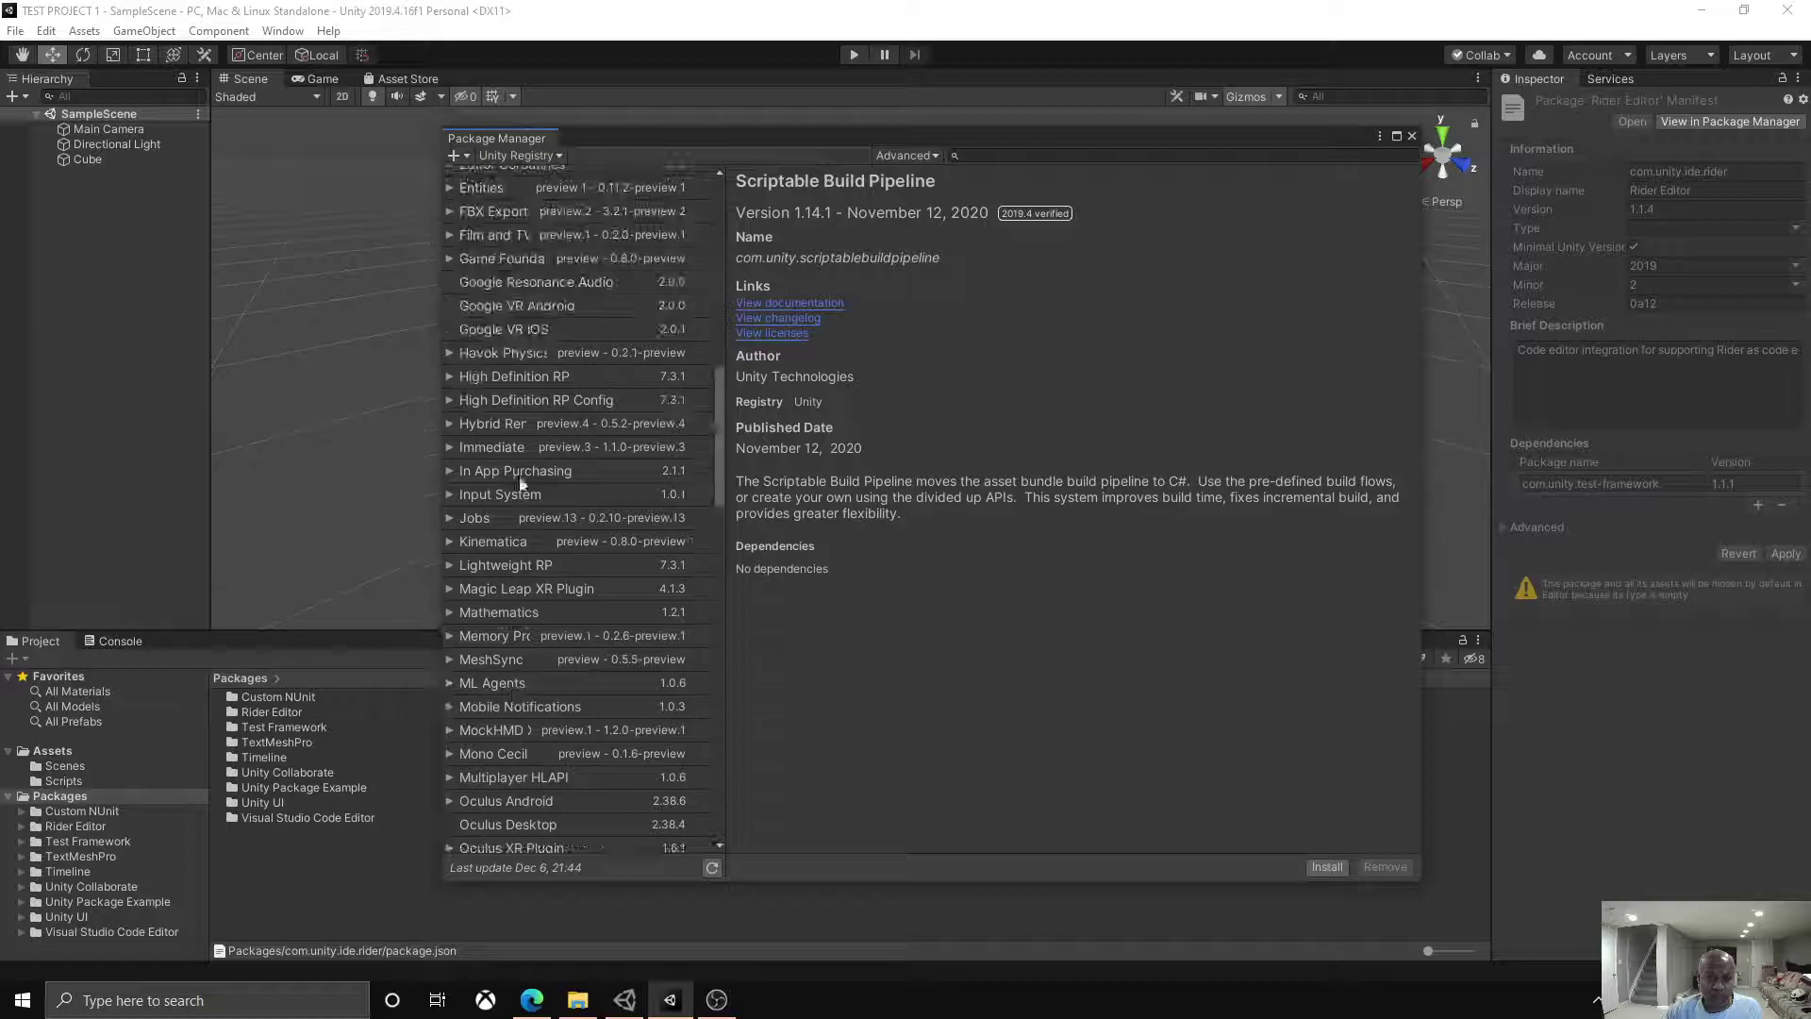
left_click(506, 330)
left_click(515, 377)
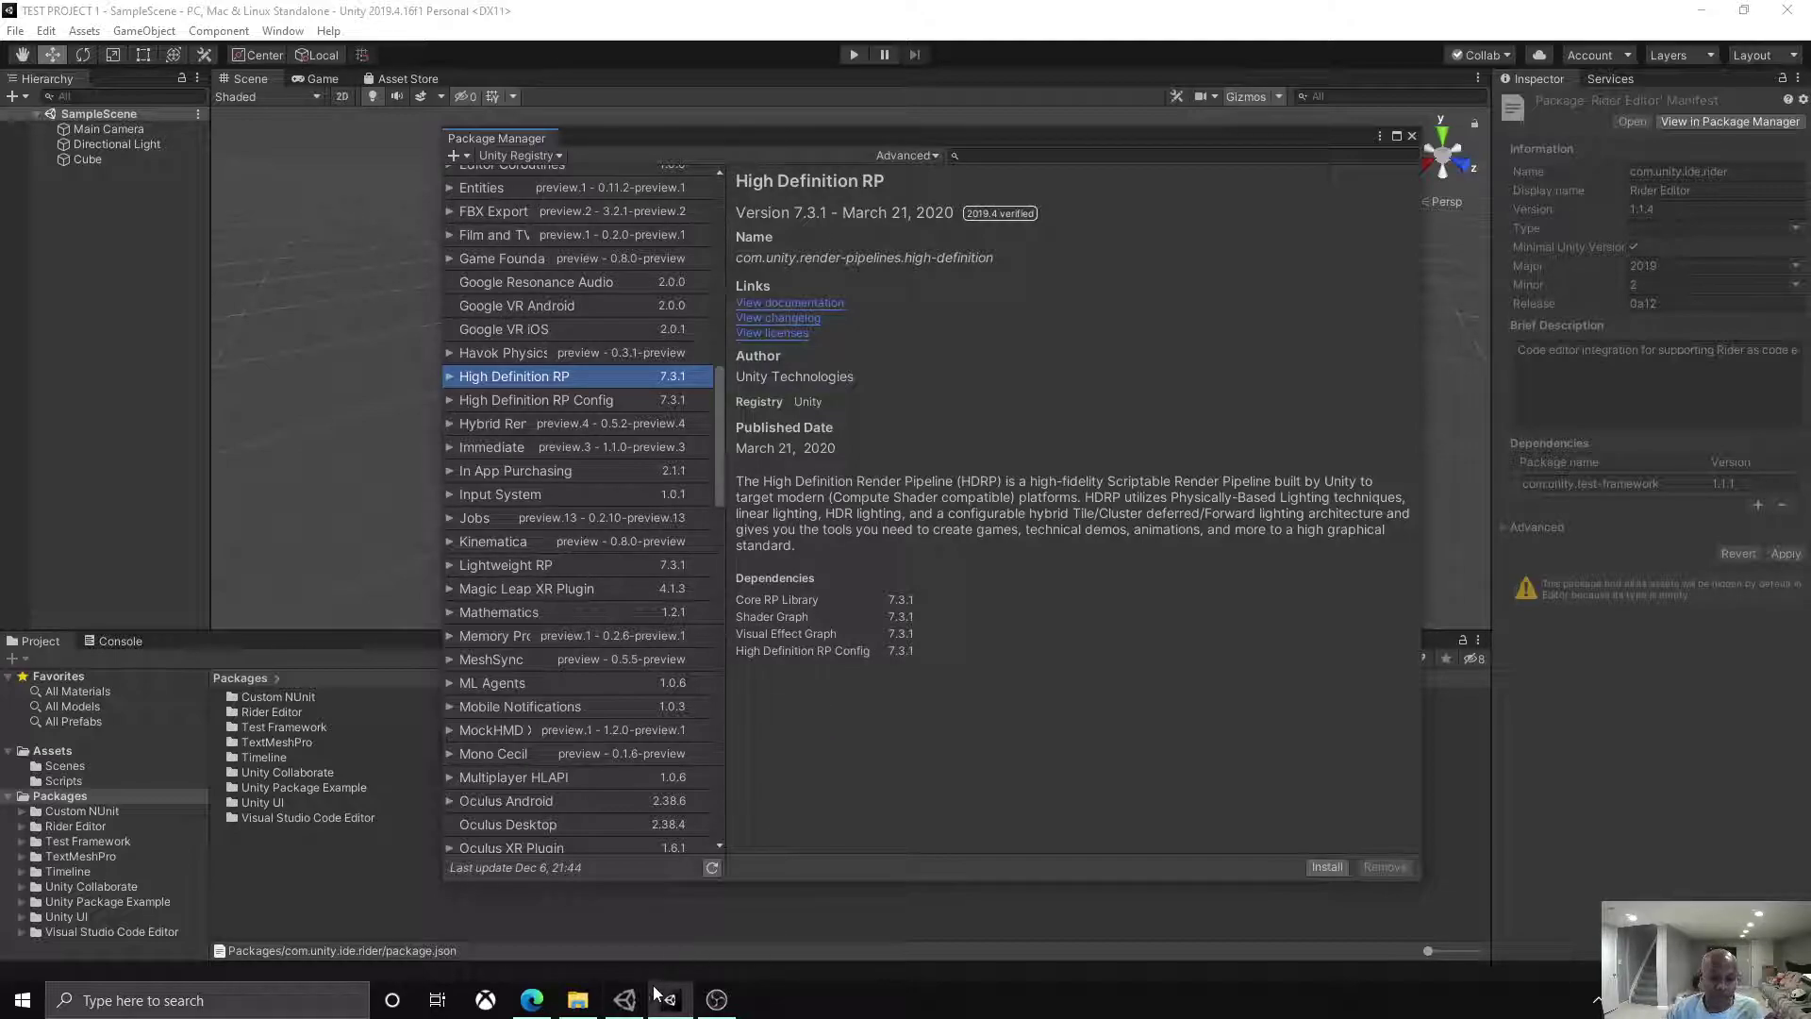
Step: Check the project's Packages folder in File Explorer, and return to Unity to close the Package Manager
left_click(577, 1002)
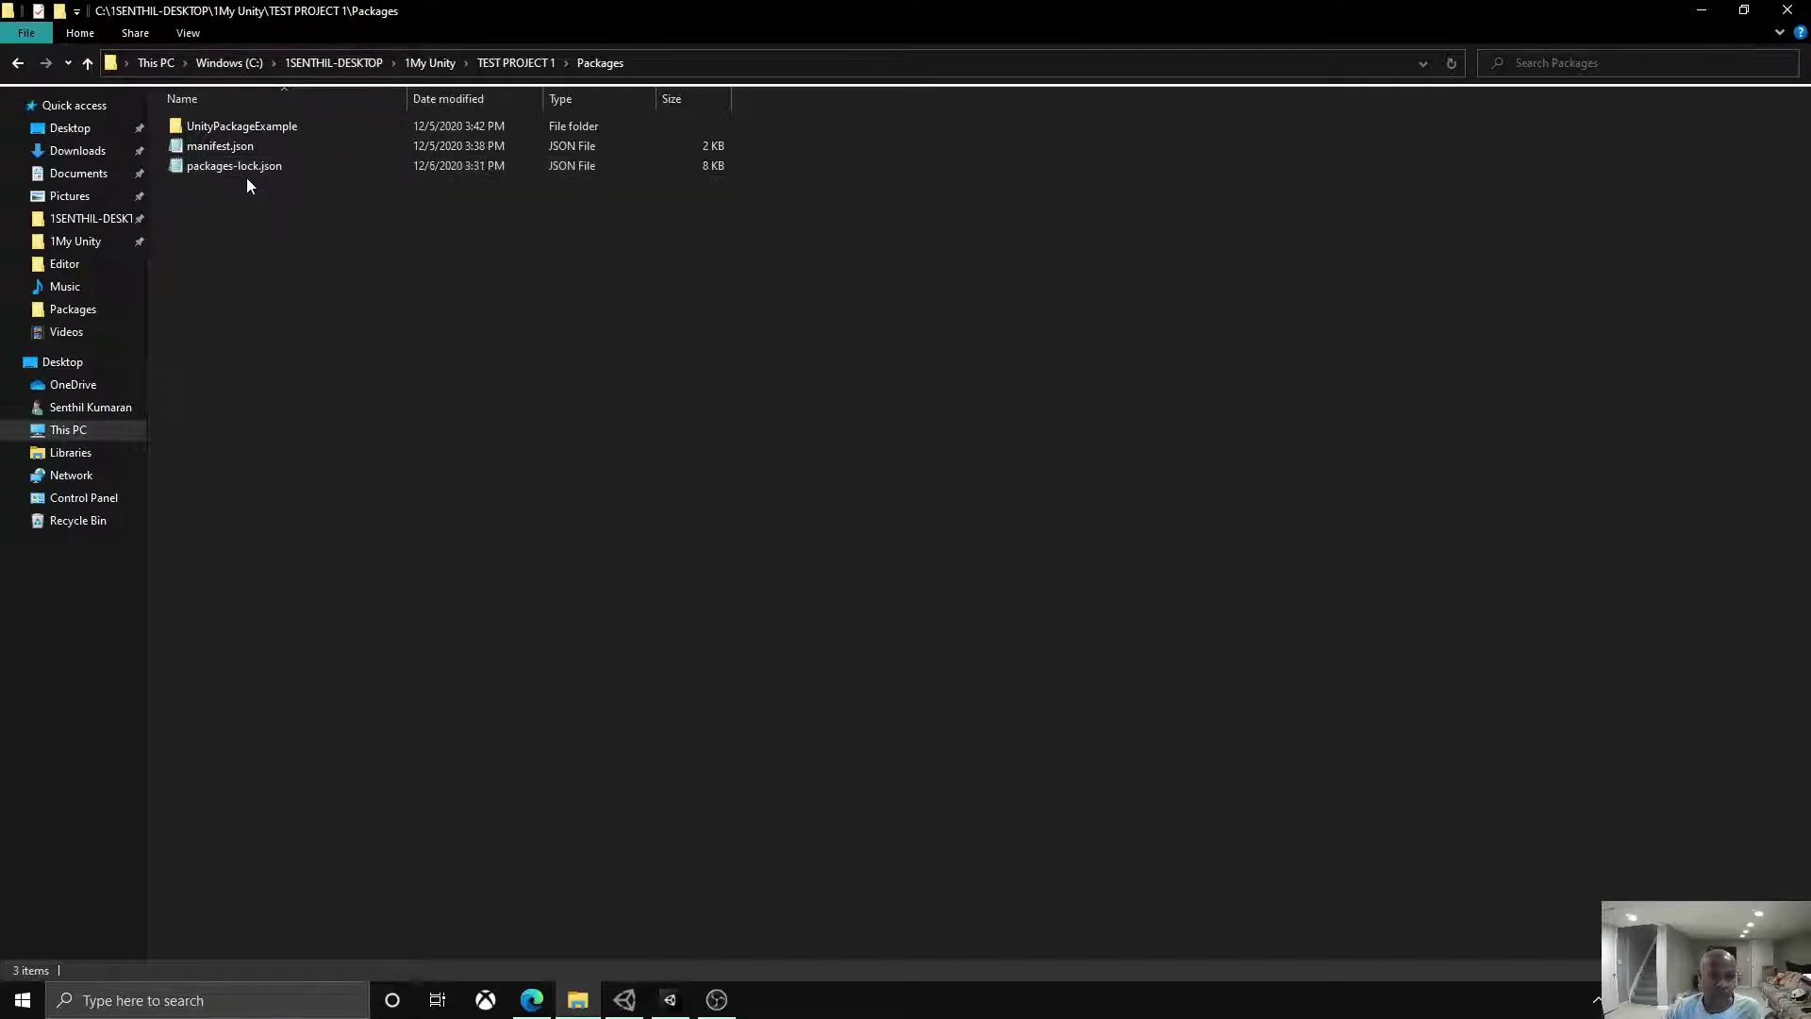
mouse_move(683, 1009)
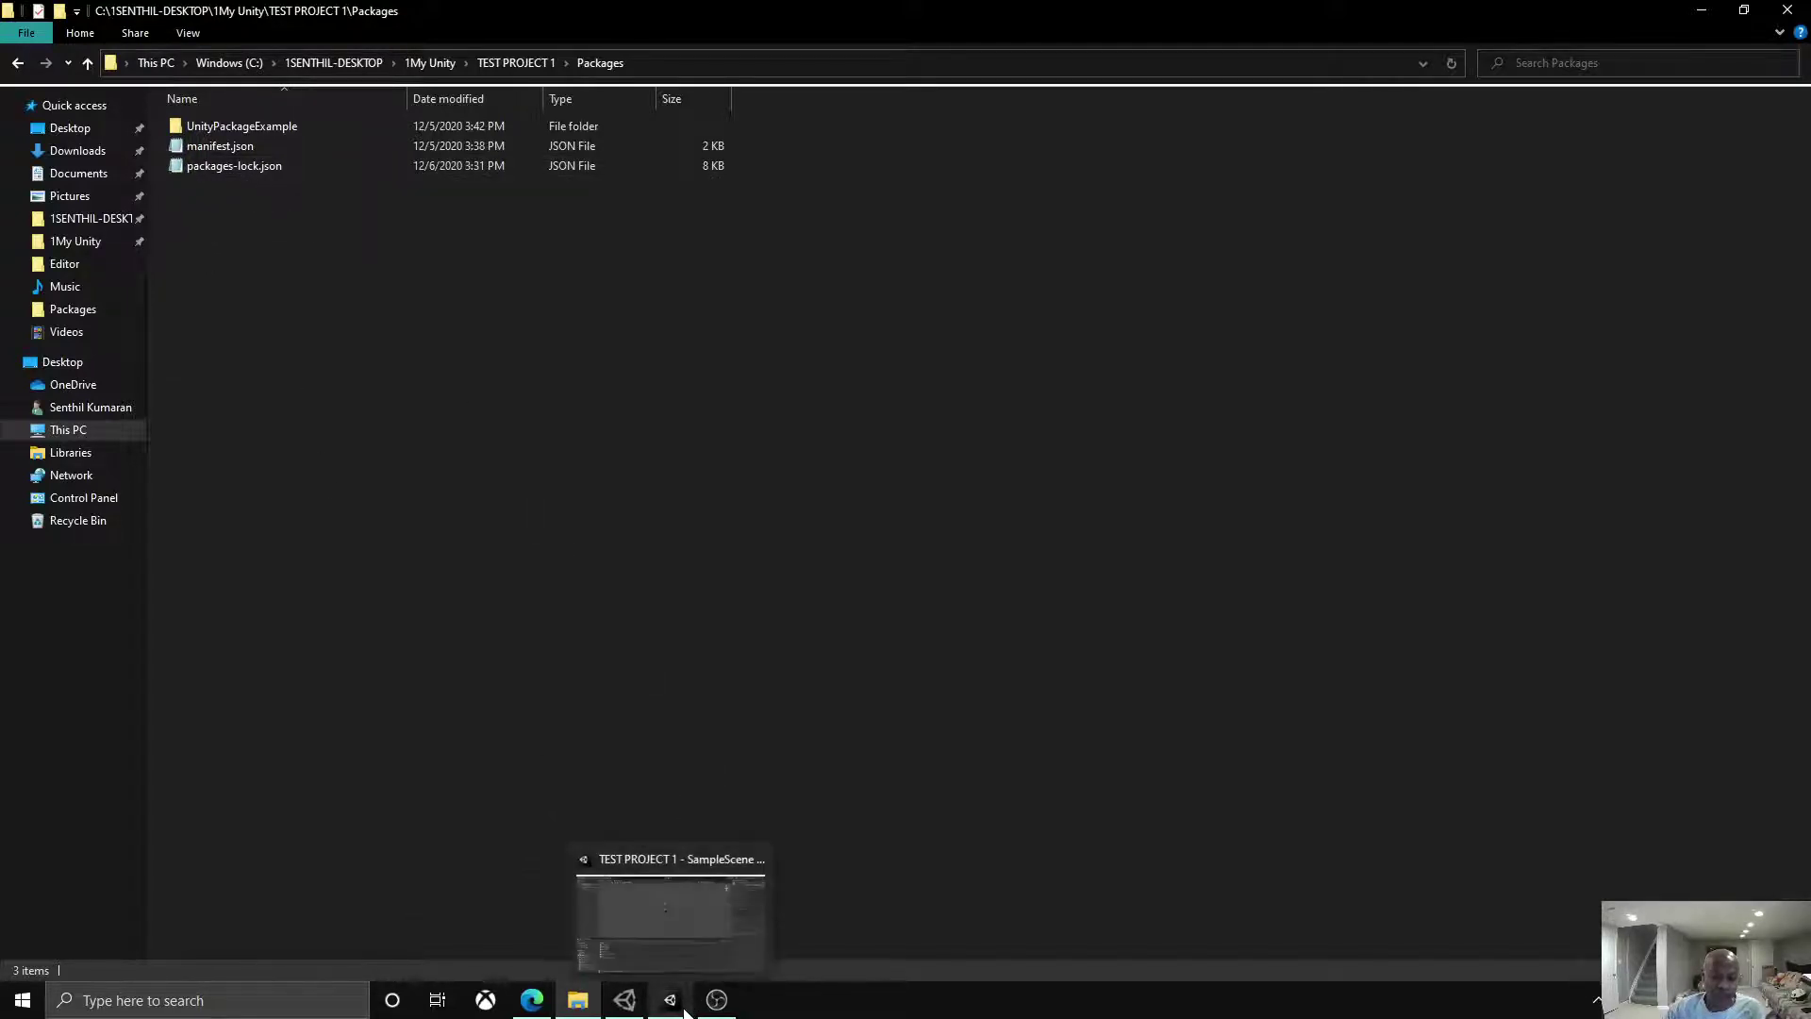
left_click(683, 1011)
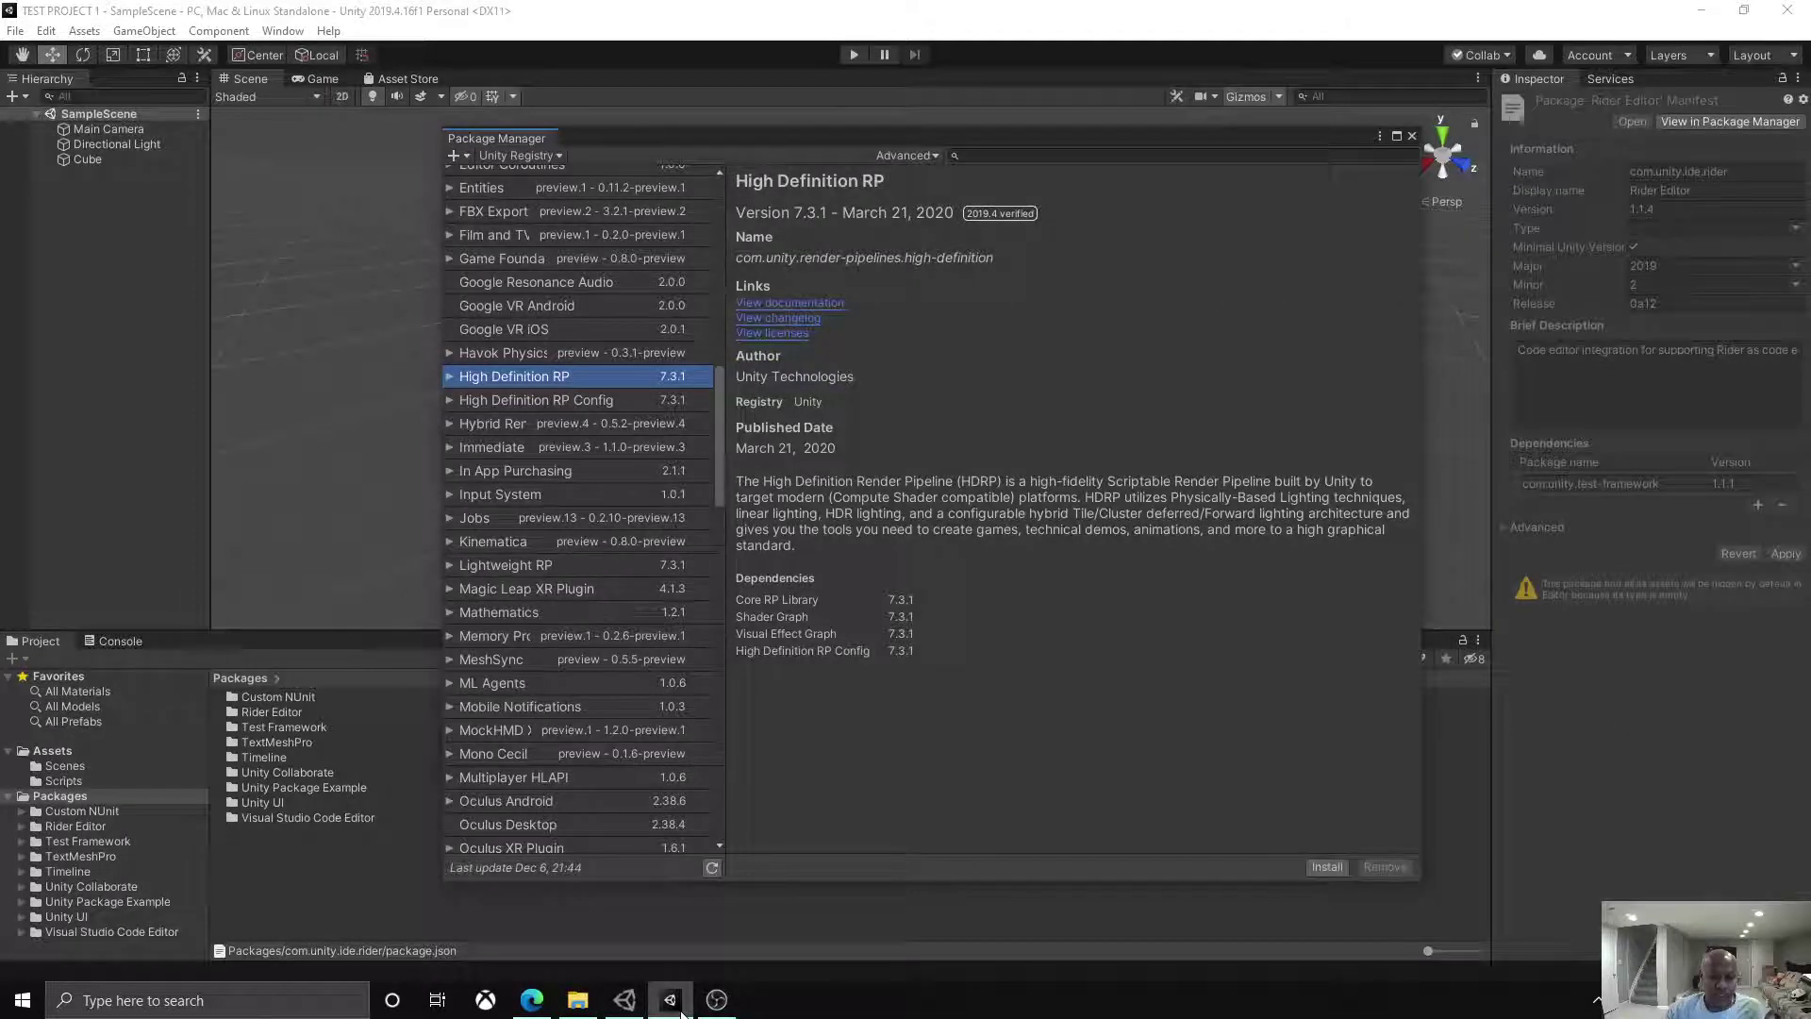
left_click(1412, 136)
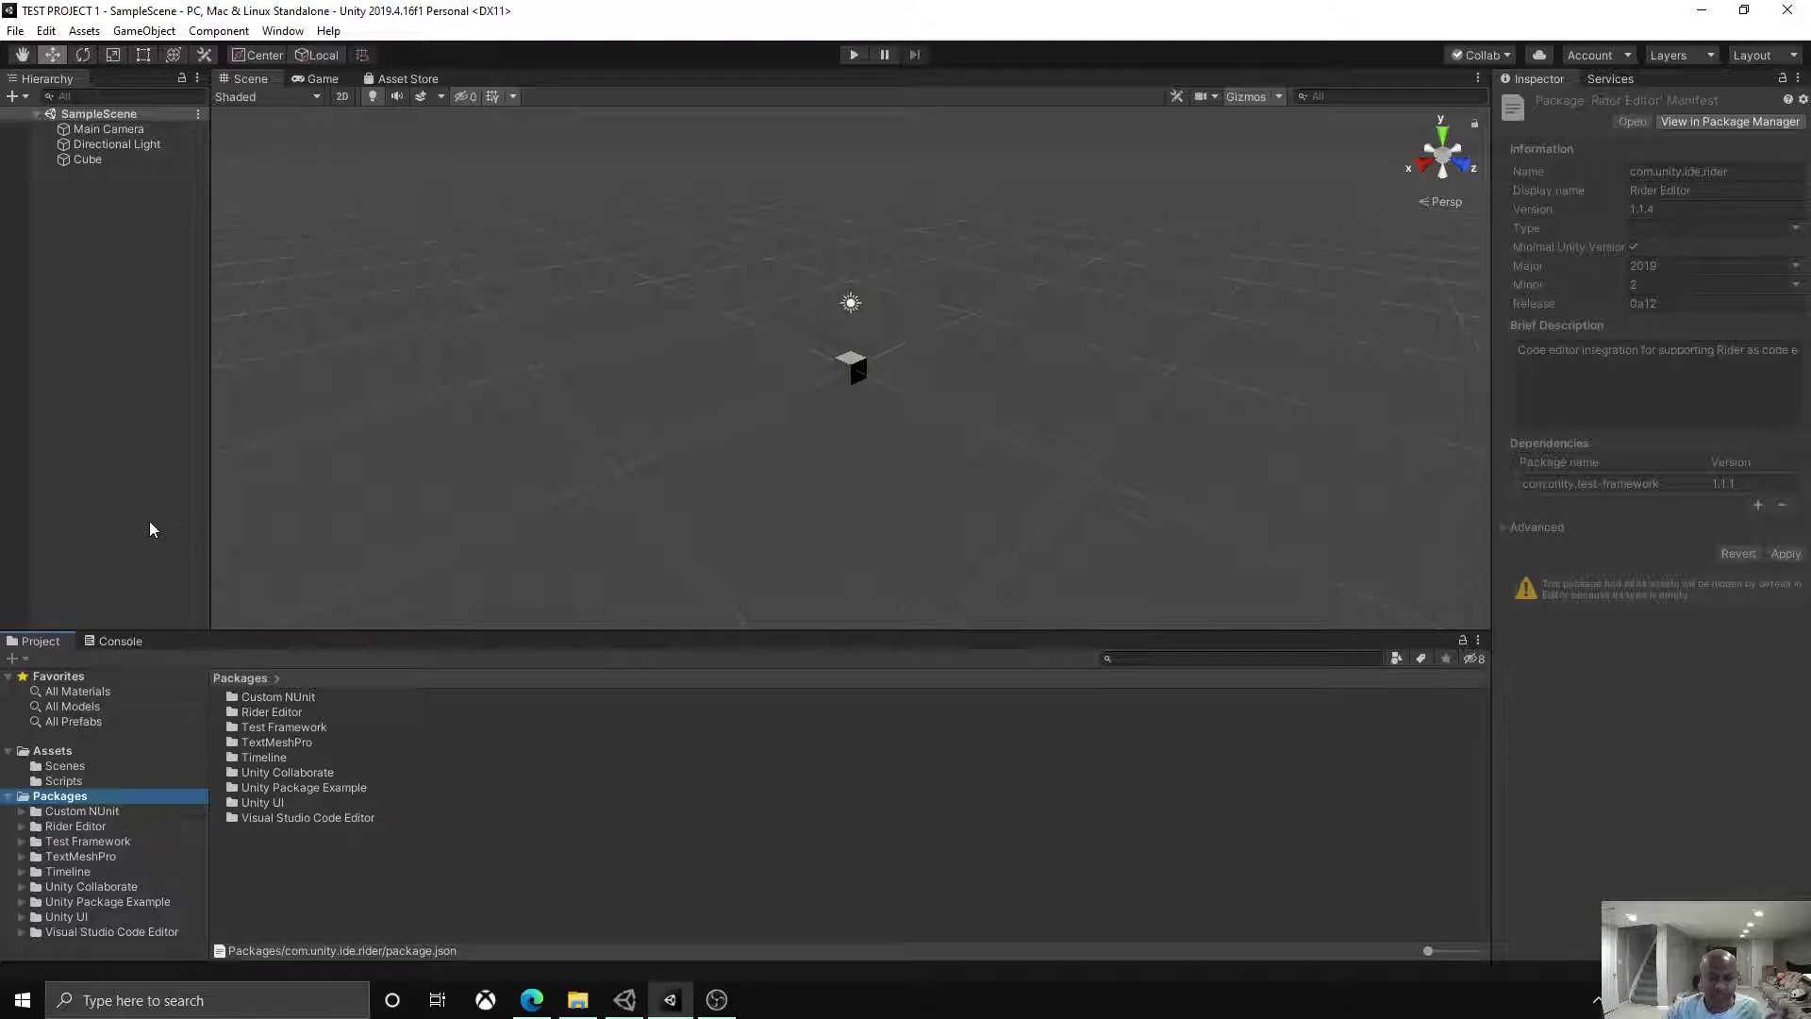
Step: Switch to the browser and read the "Creating Custom Packages for Unity 2018.3" article down to its package.json section
left_click(532, 999)
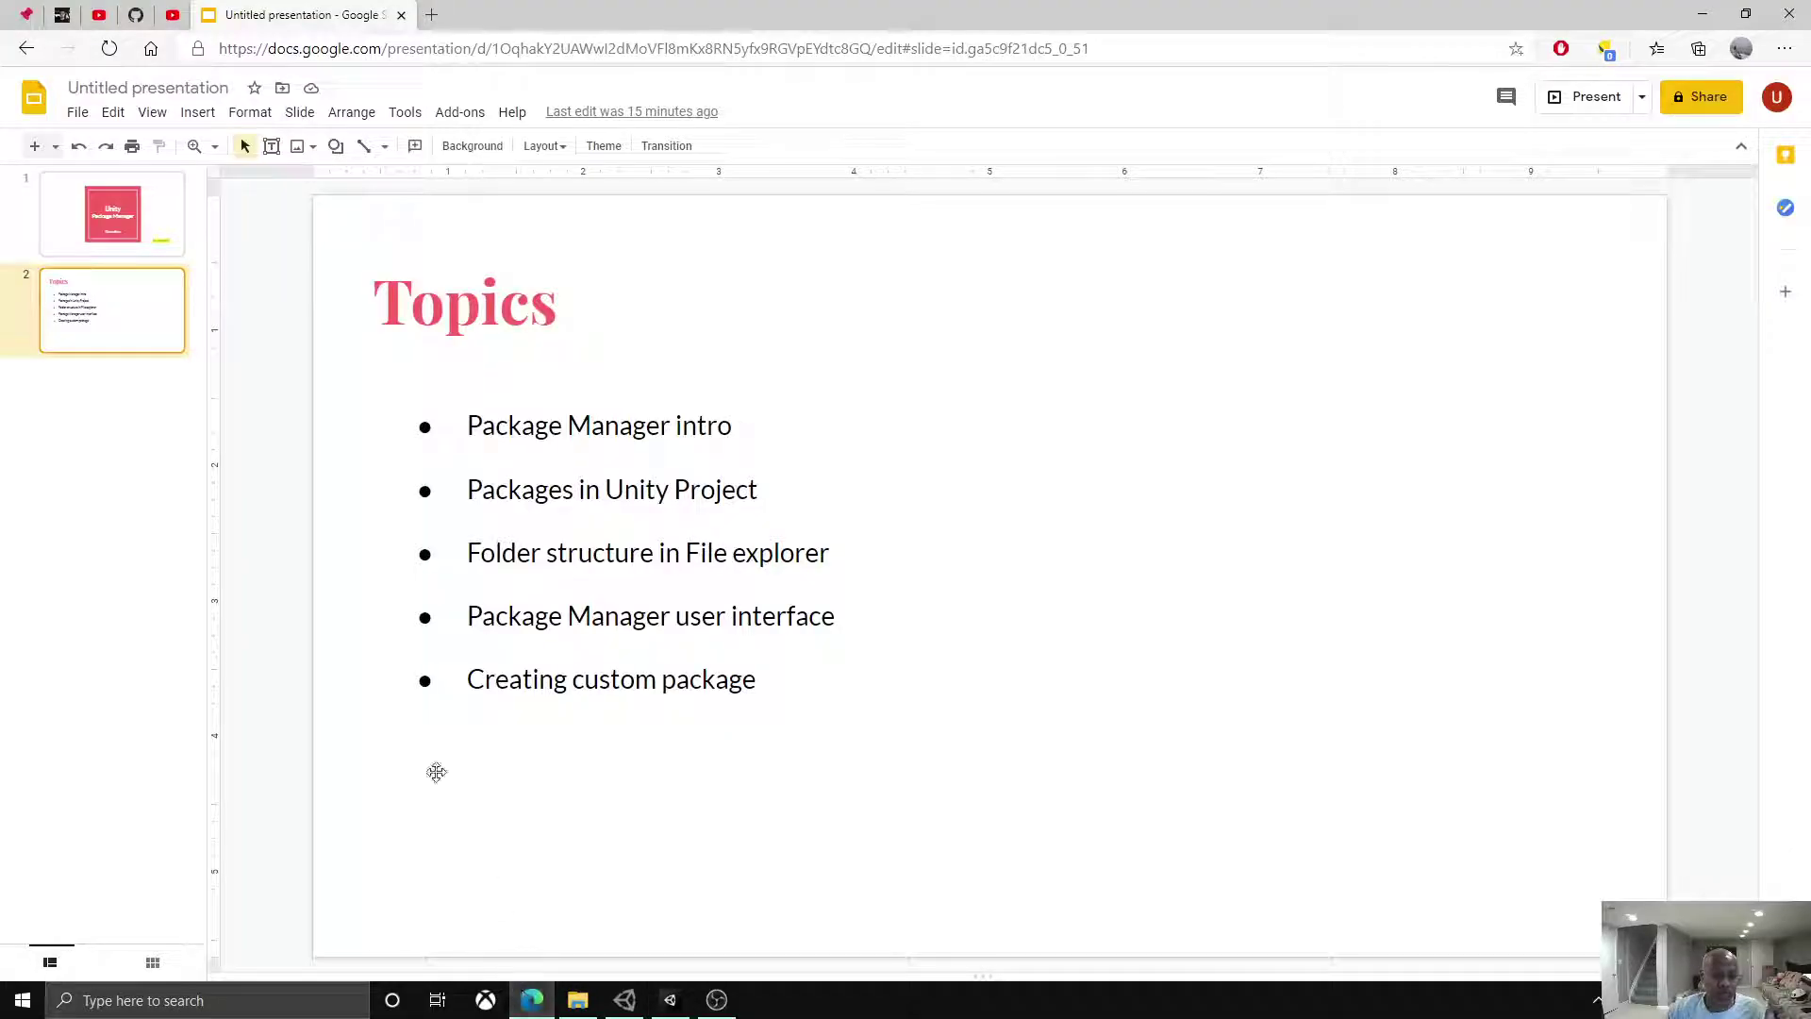
left_click(62, 15)
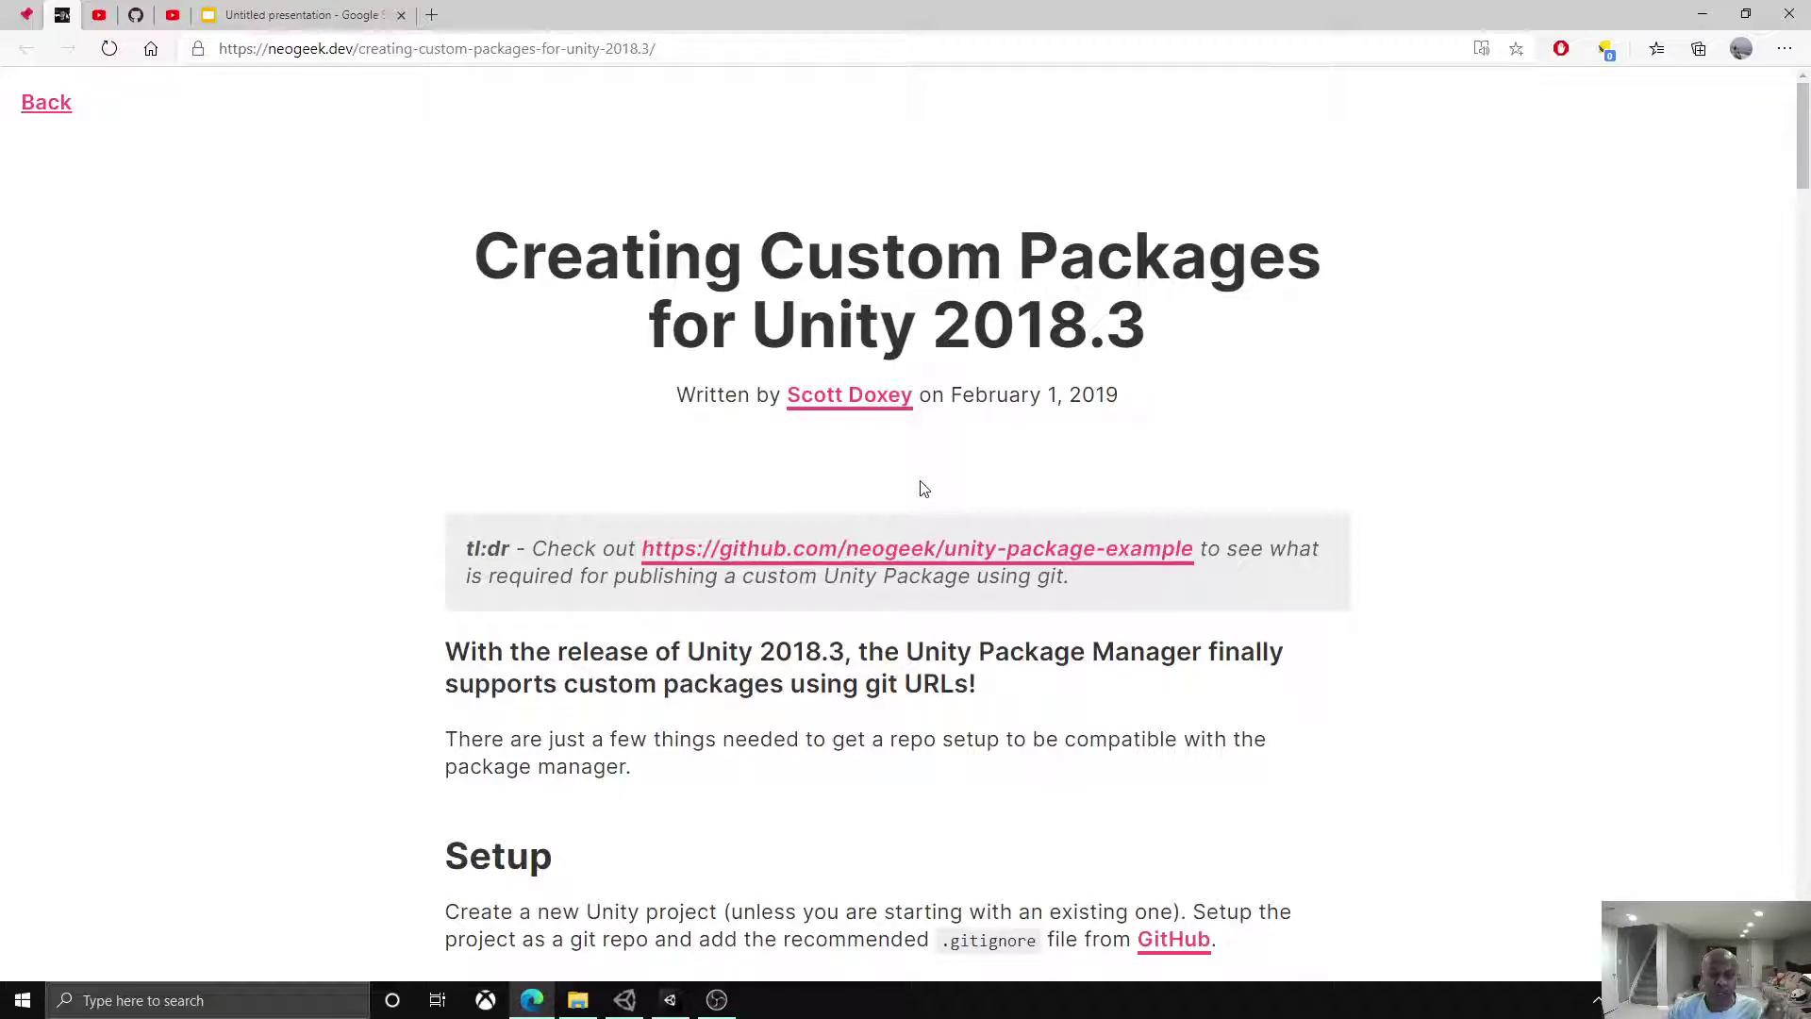
scroll(923, 494, "down", 5)
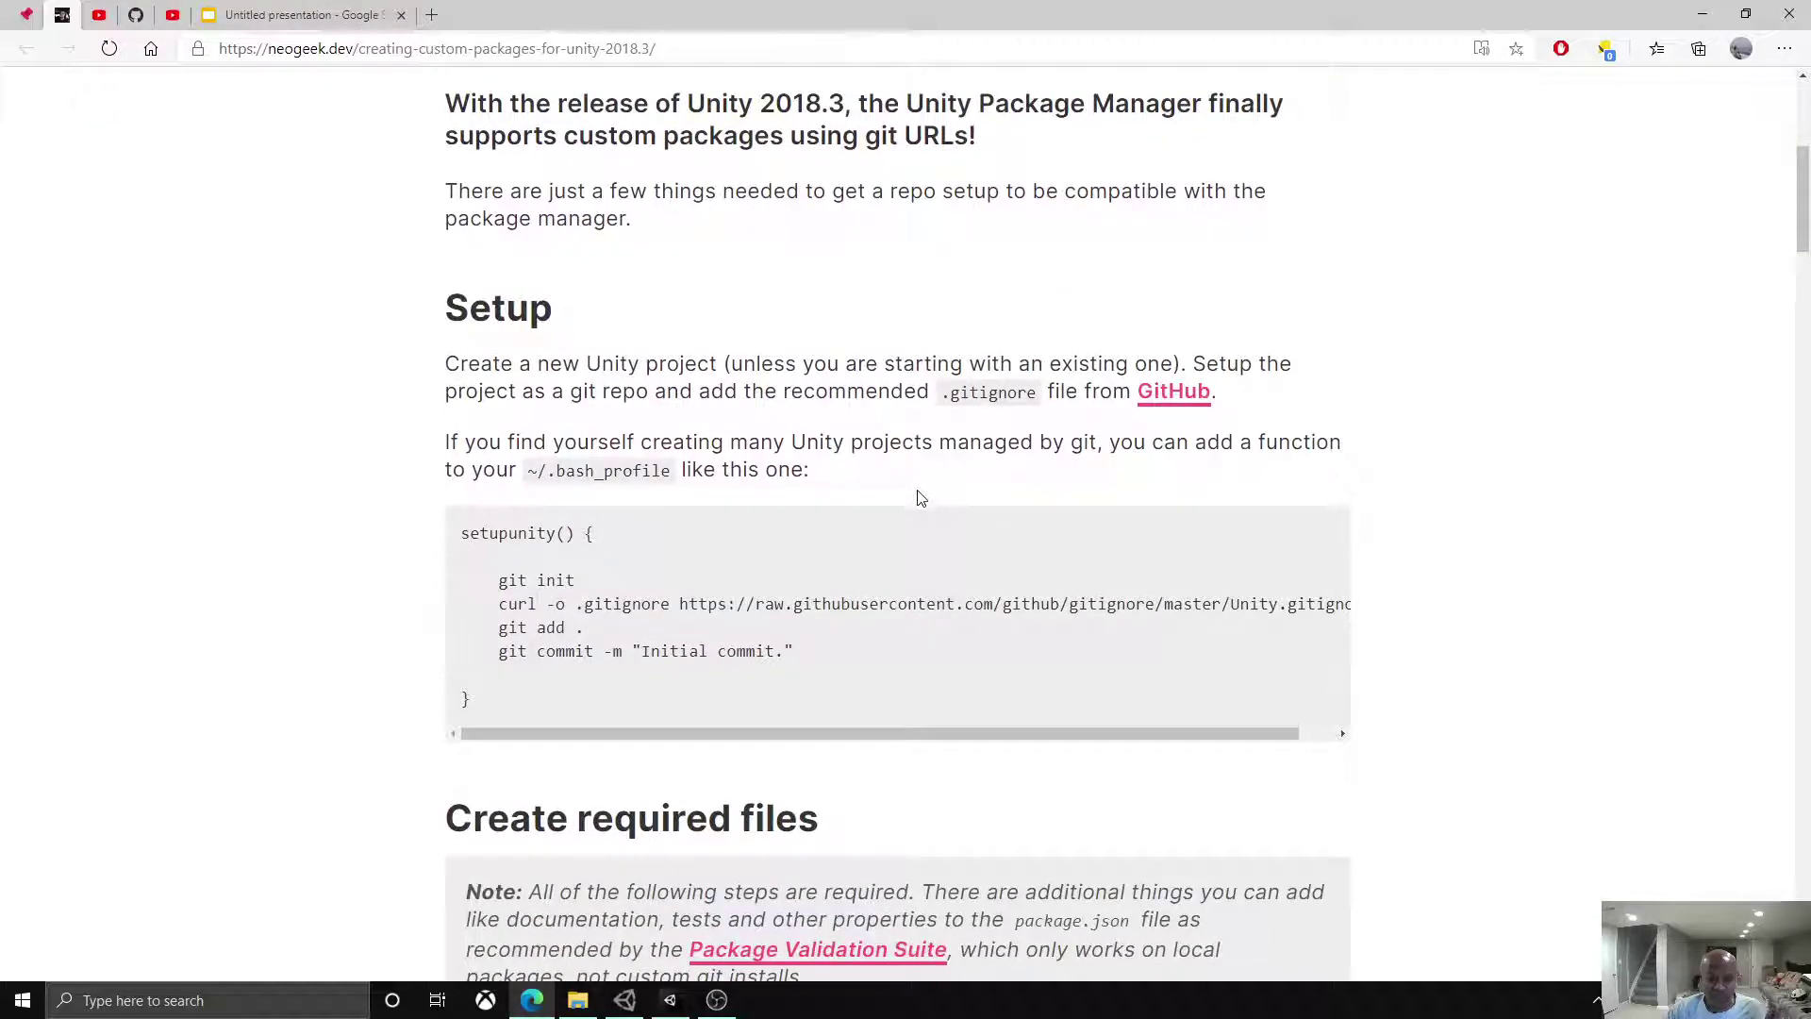
scroll(921, 497, "down", 5)
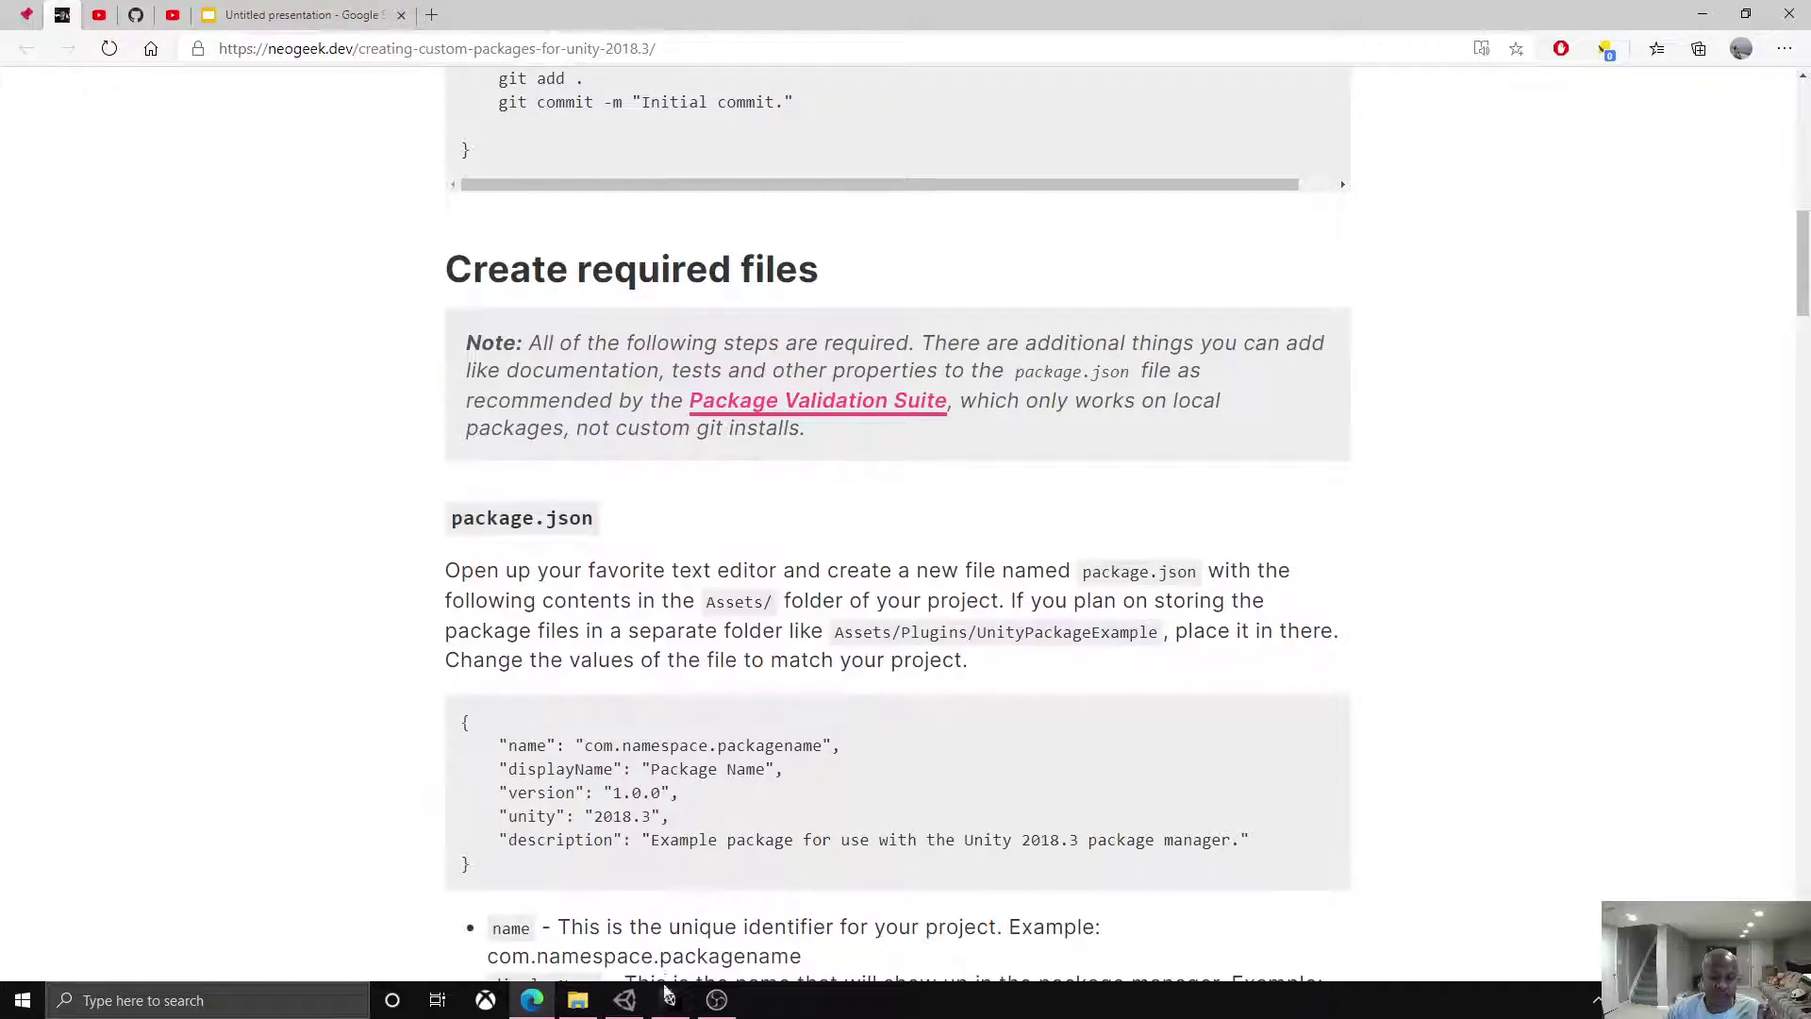
Step: Switch to Unity, open the Unity Package Example folder under Packages, and look at the asset types that can be created there
left_click(630, 1000)
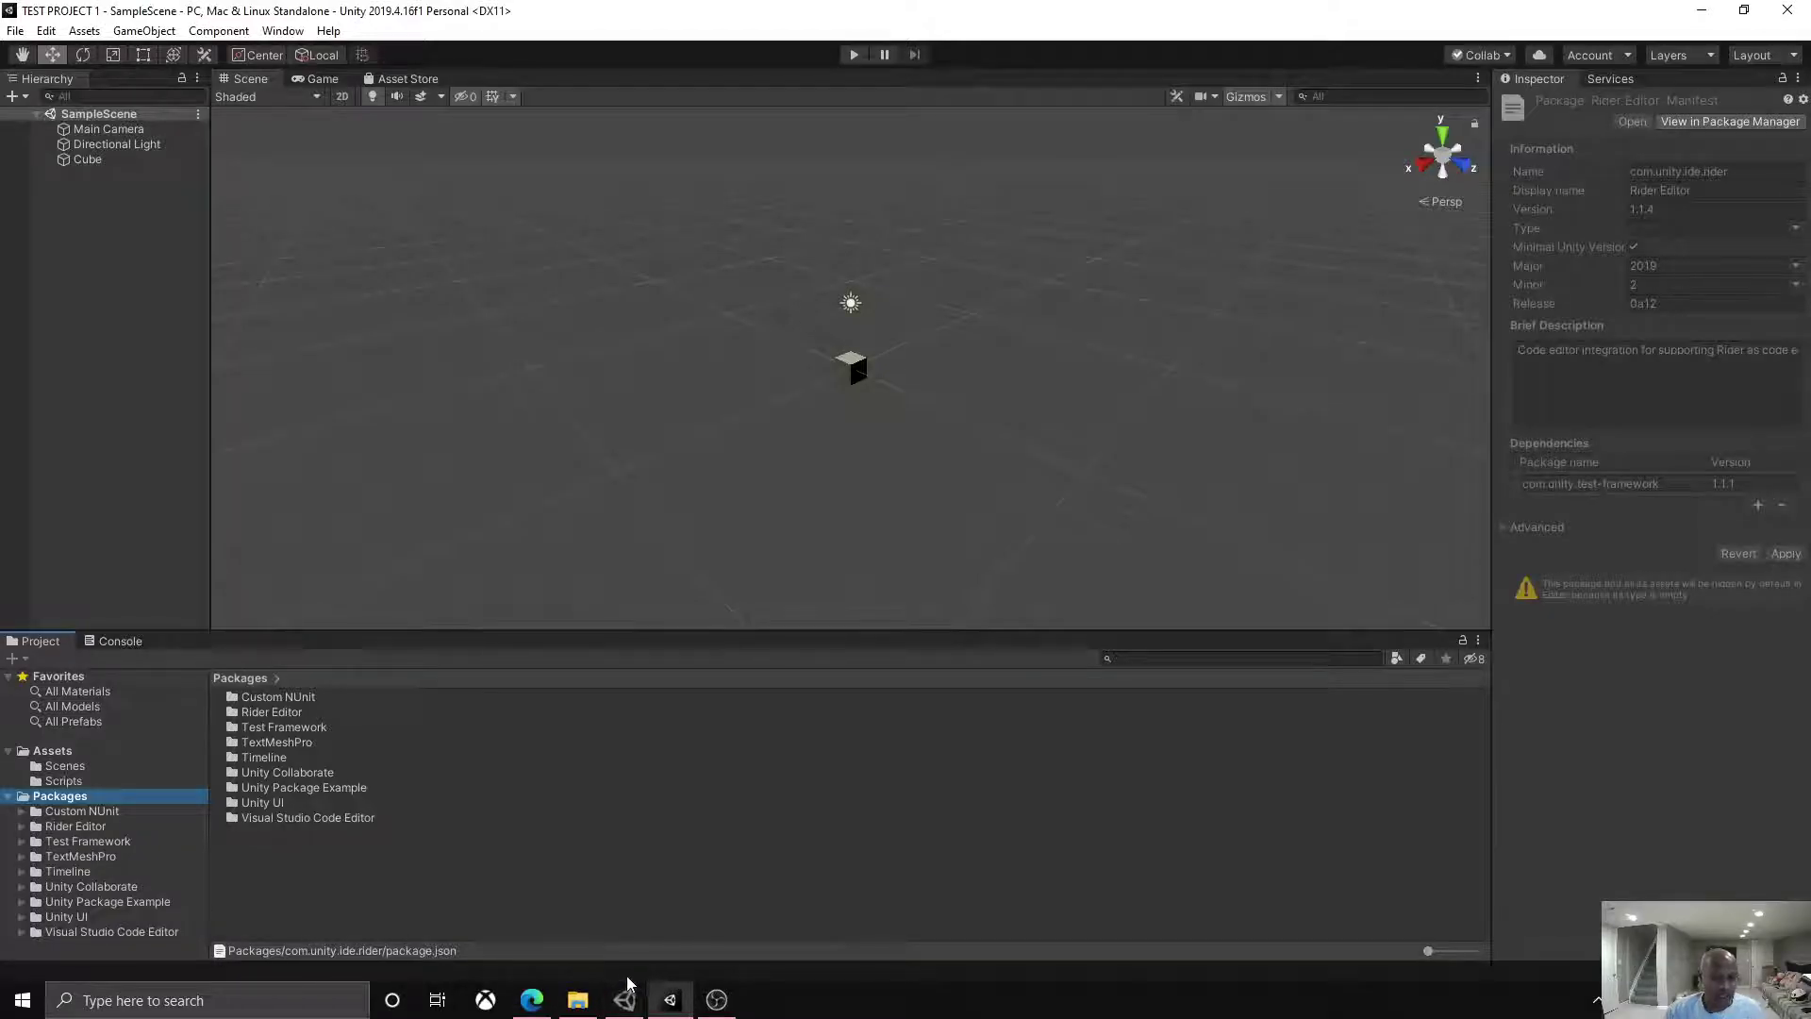
mouse_move(577, 998)
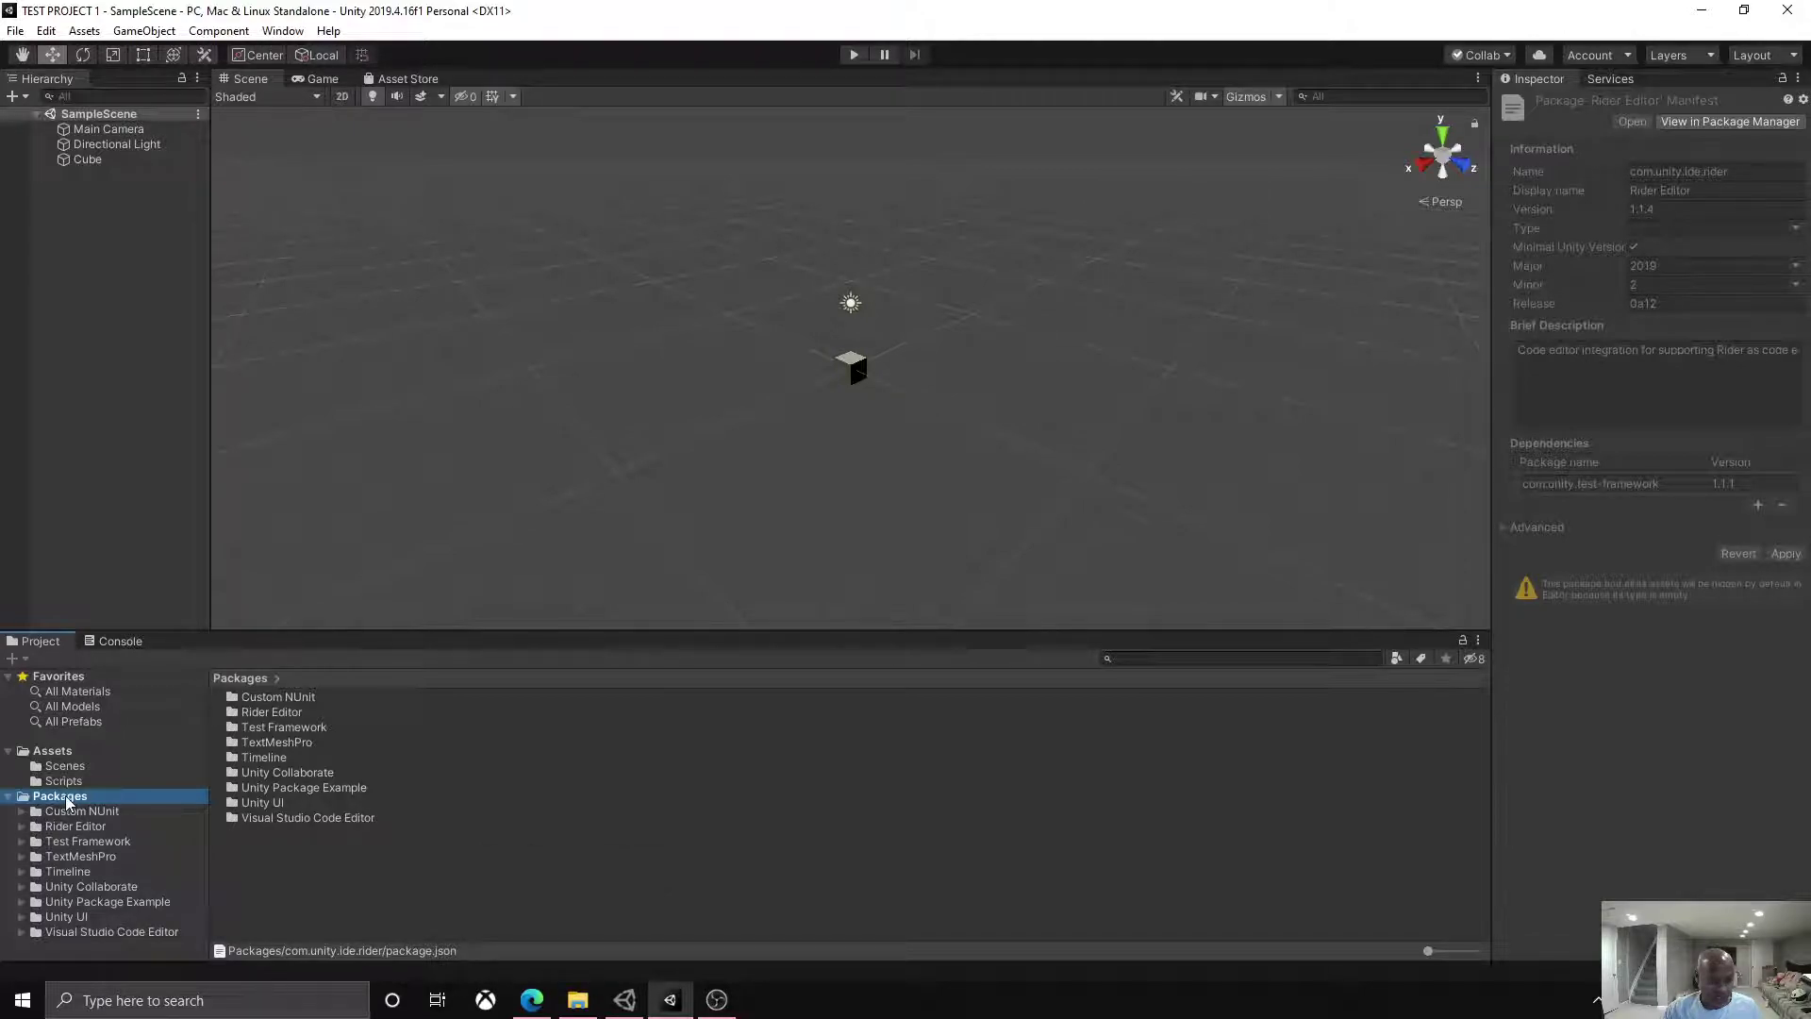
double_click(318, 789)
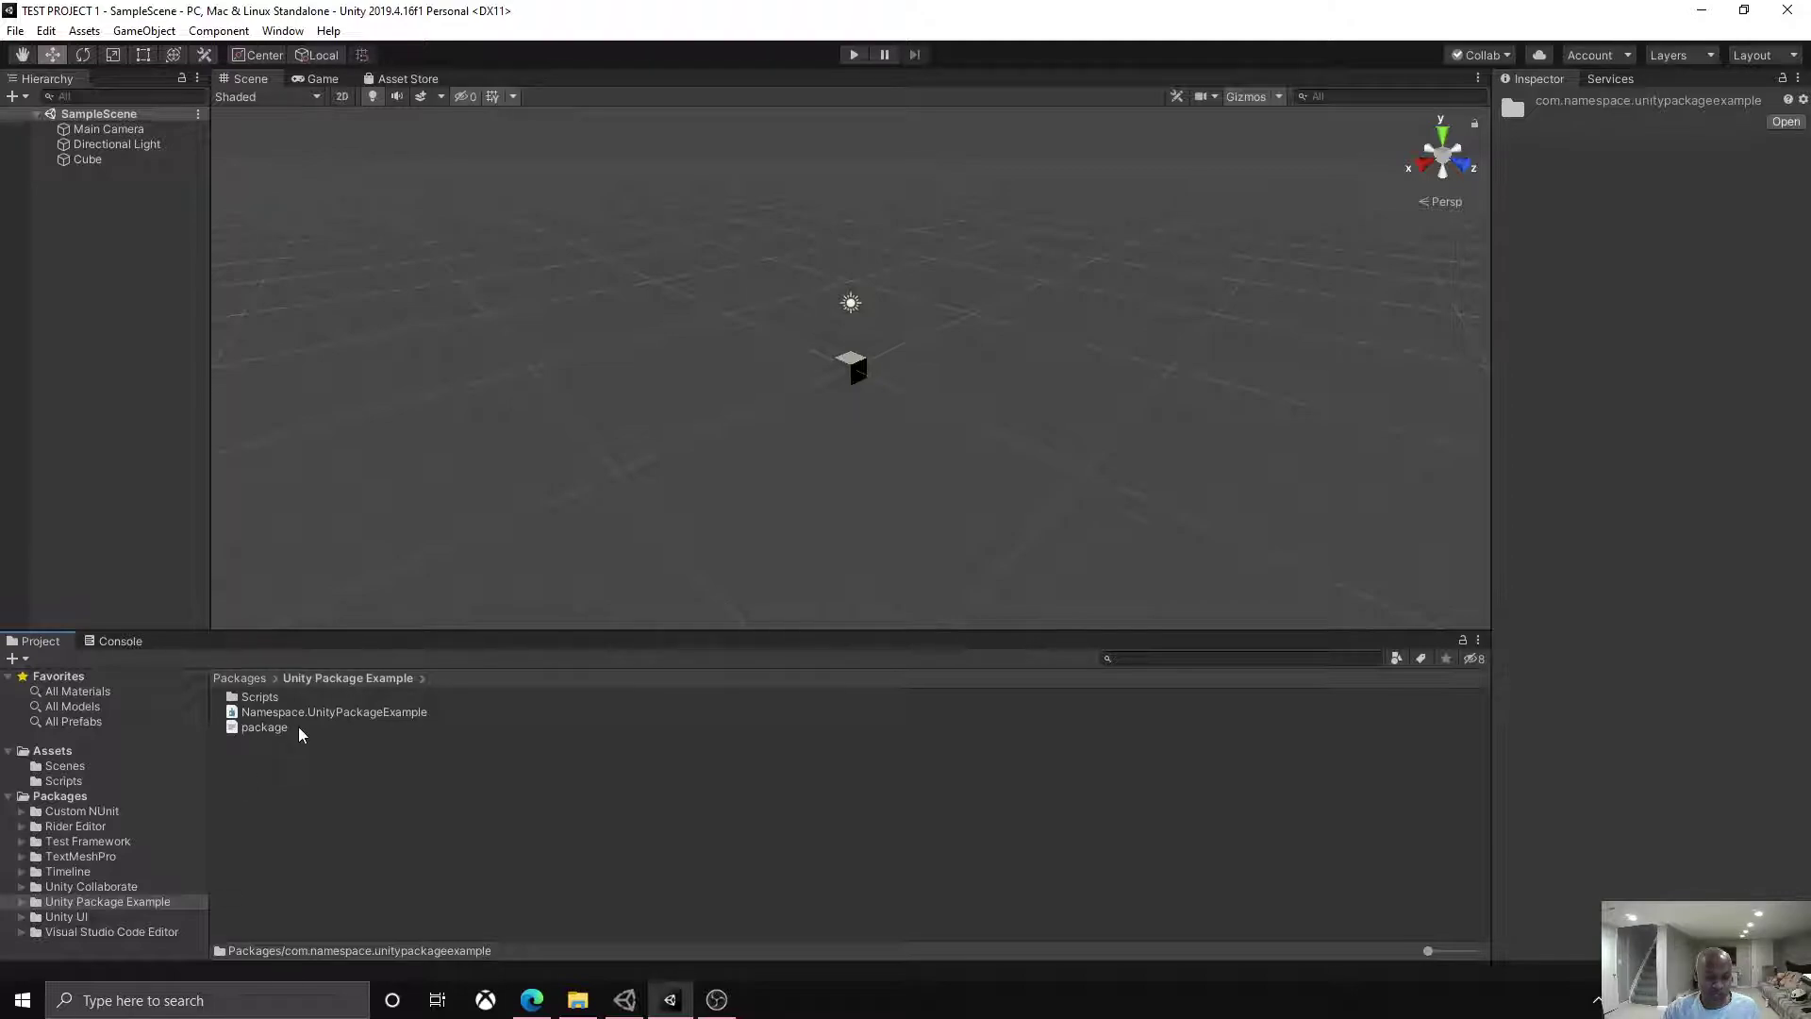
right_click(333, 804)
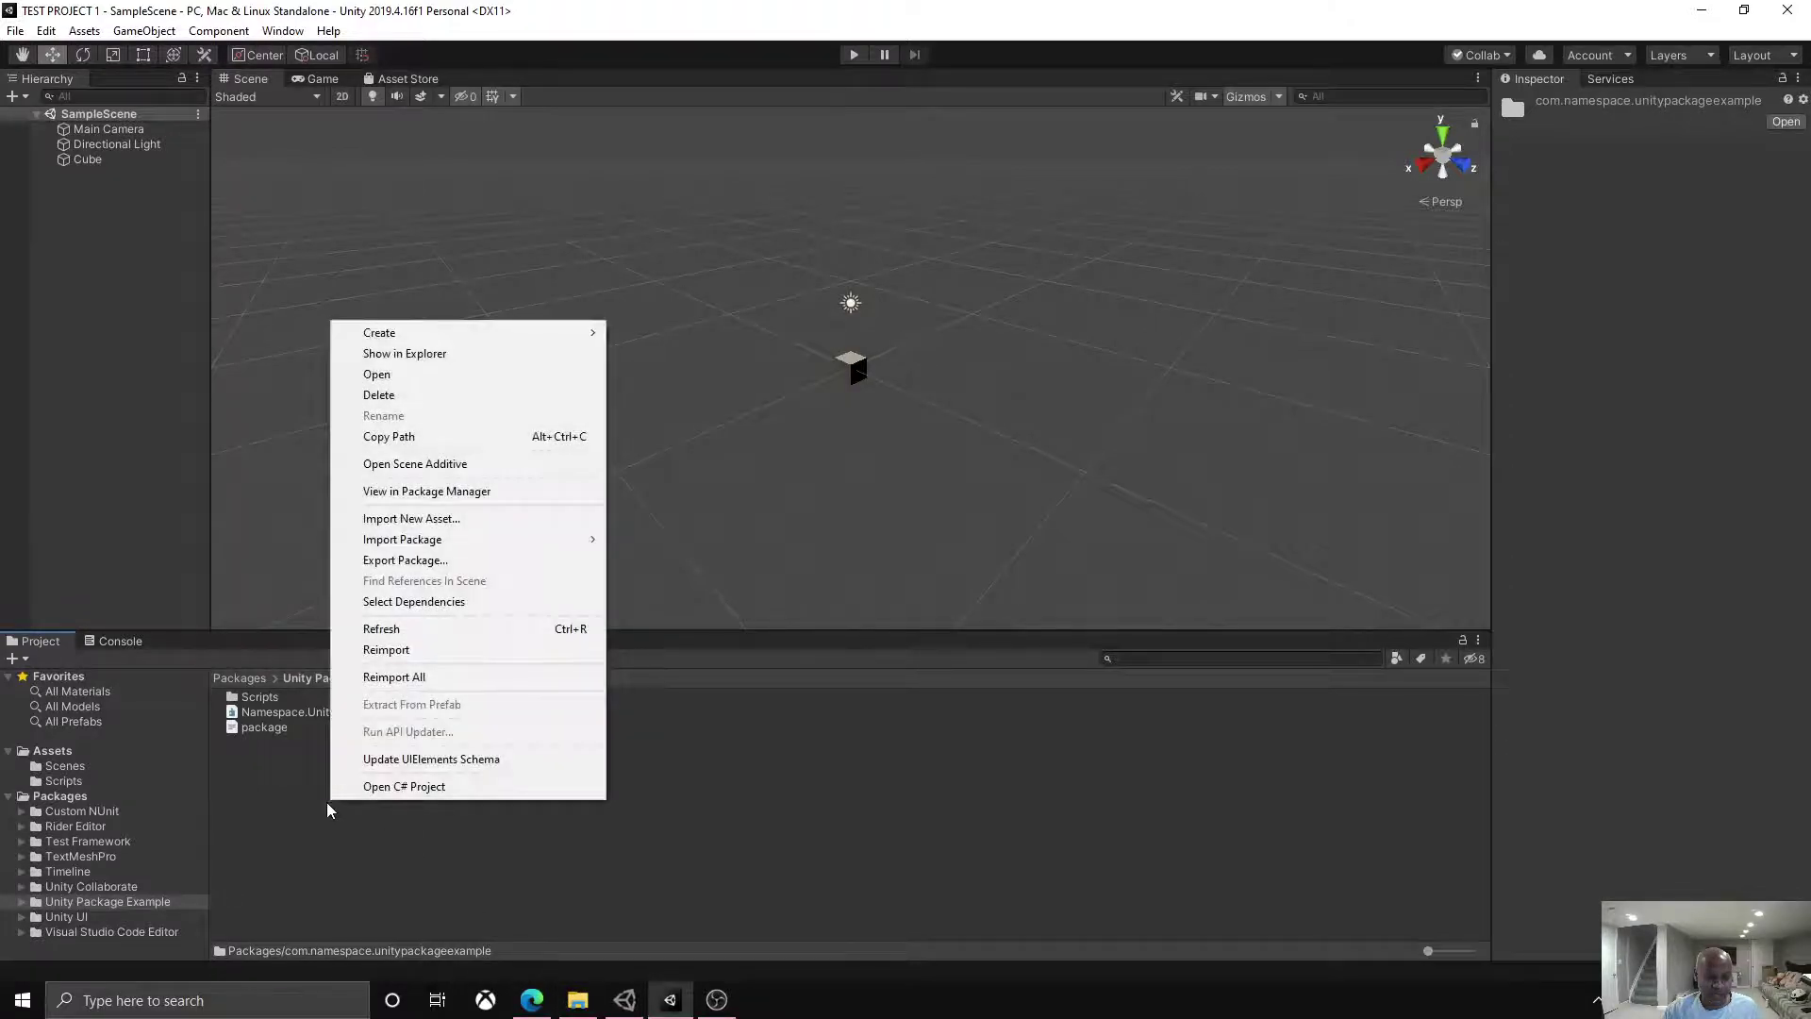
mouse_move(519, 335)
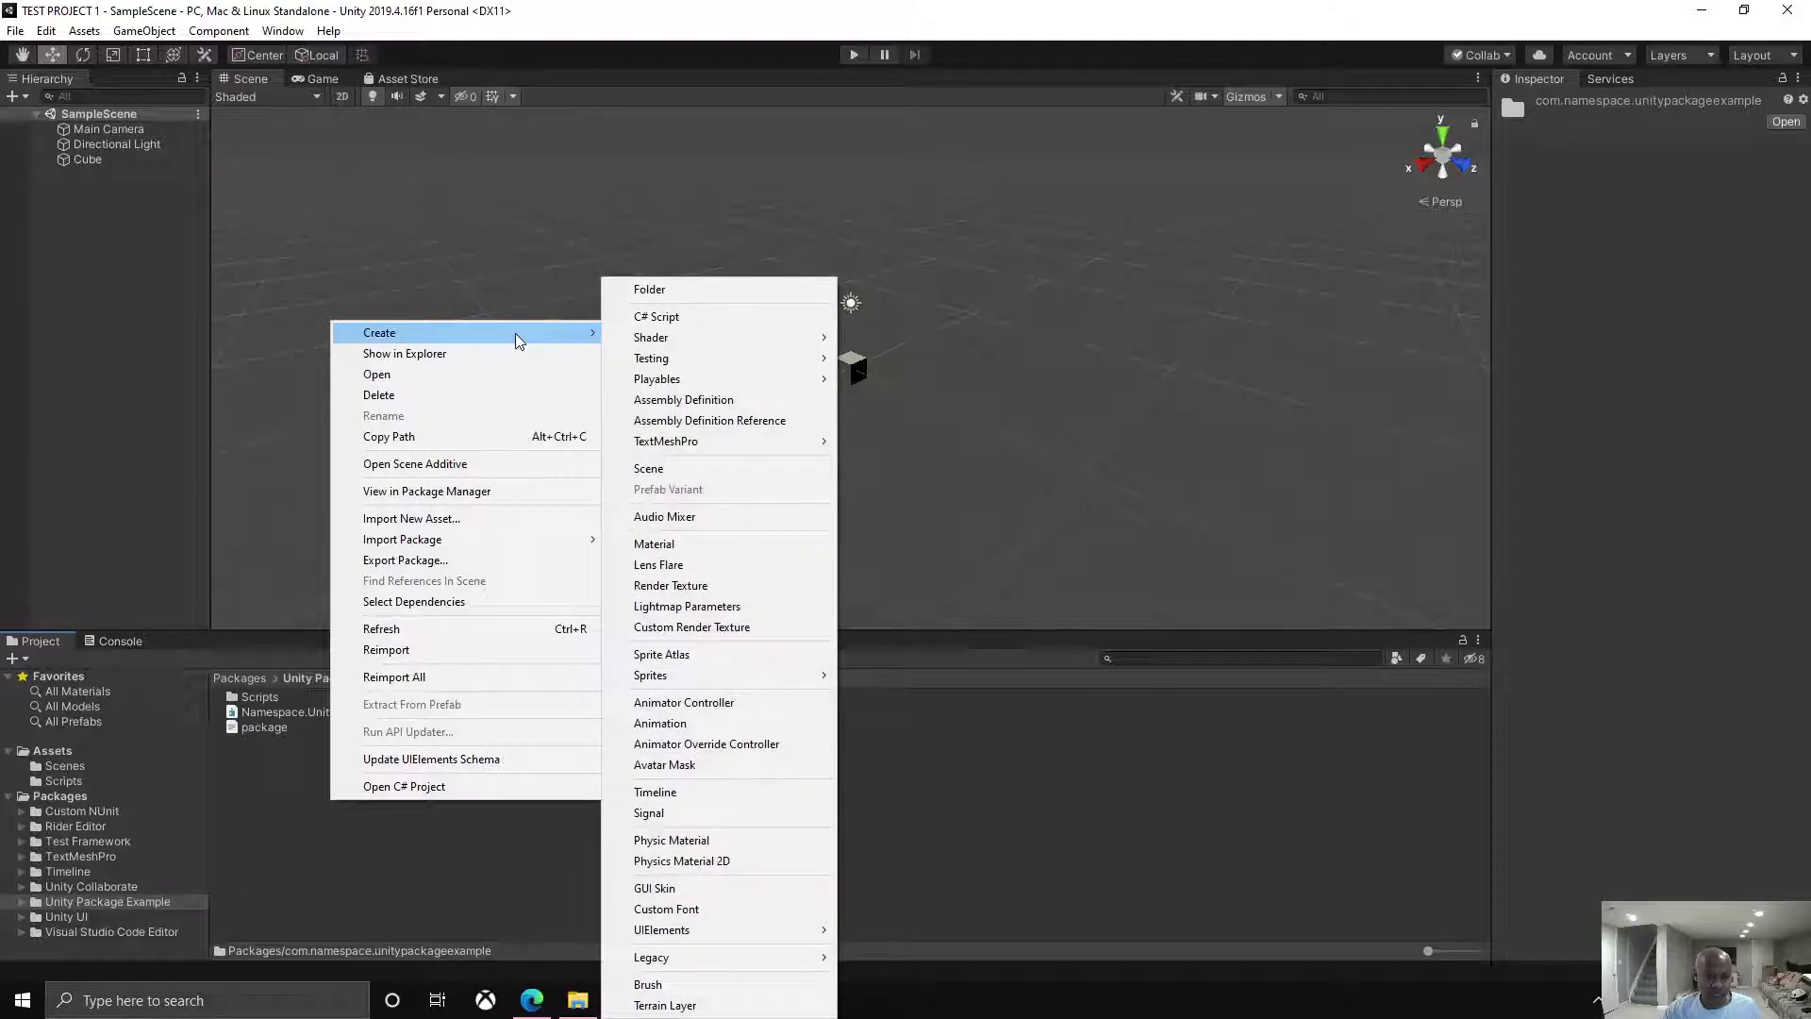
left_click(262, 776)
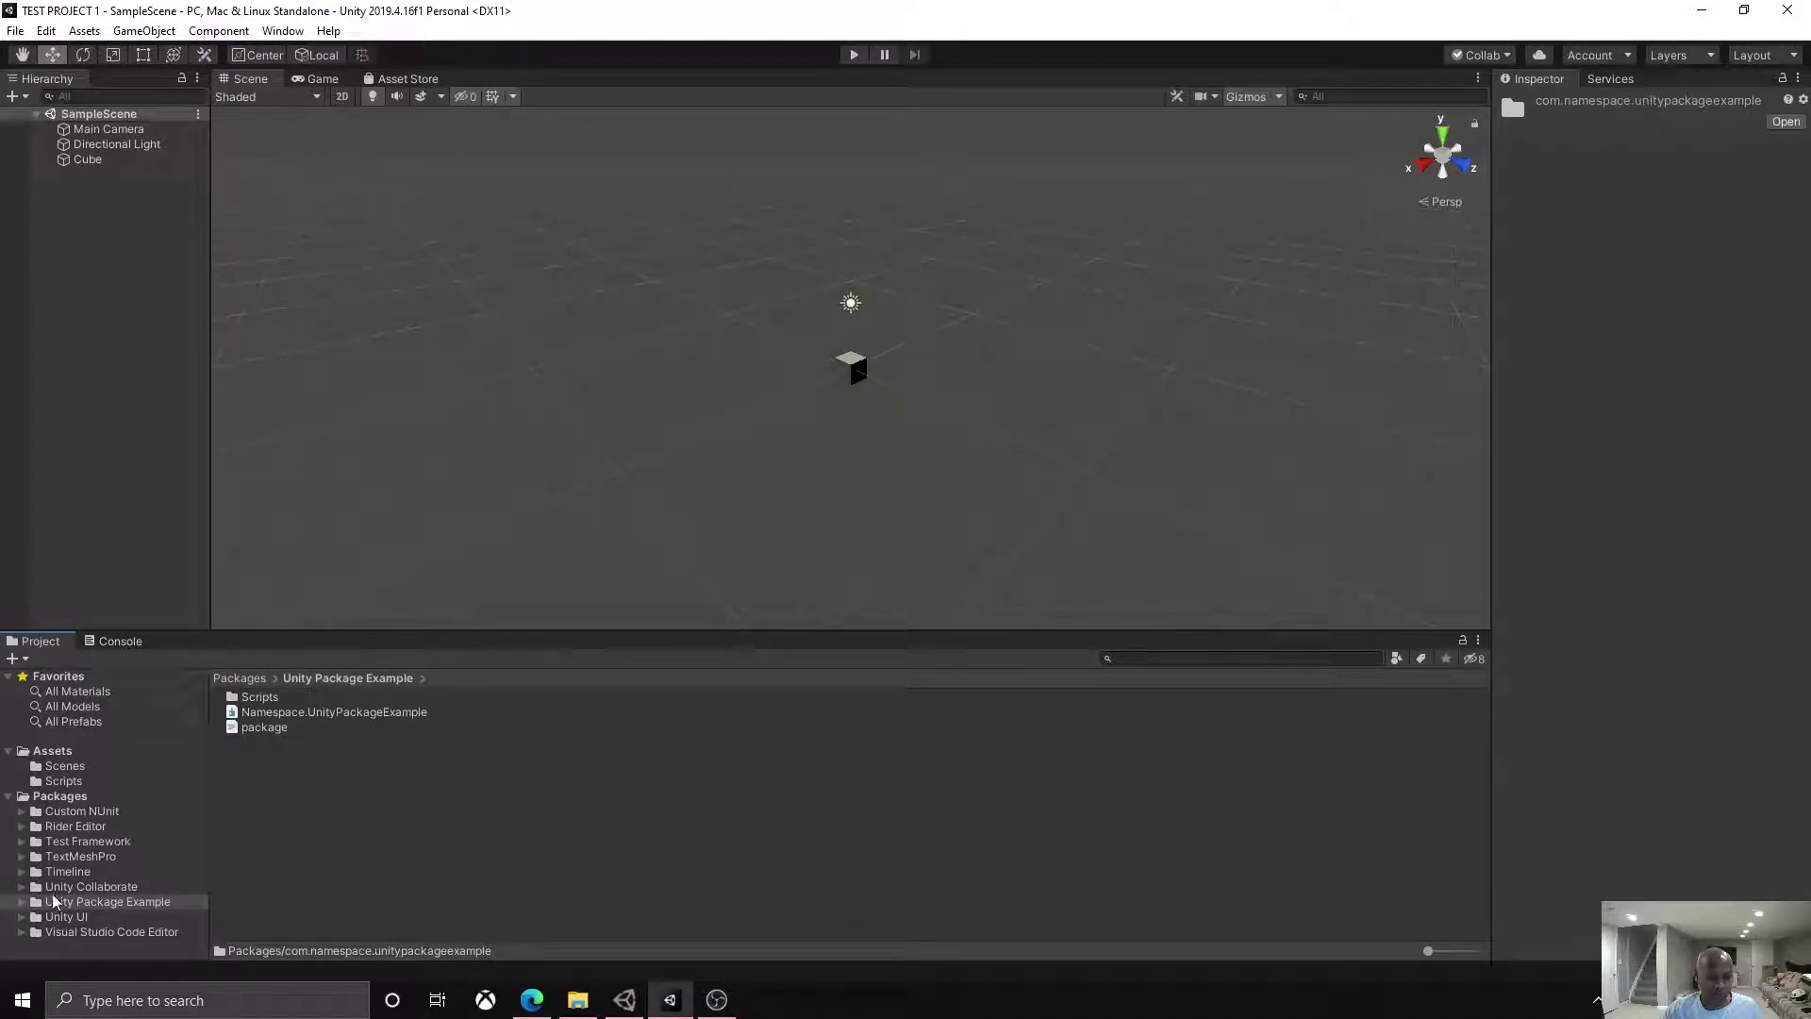
Step: Switch to File Explorer, open the project's manifest.json for a quick check, and close it
left_click(577, 1000)
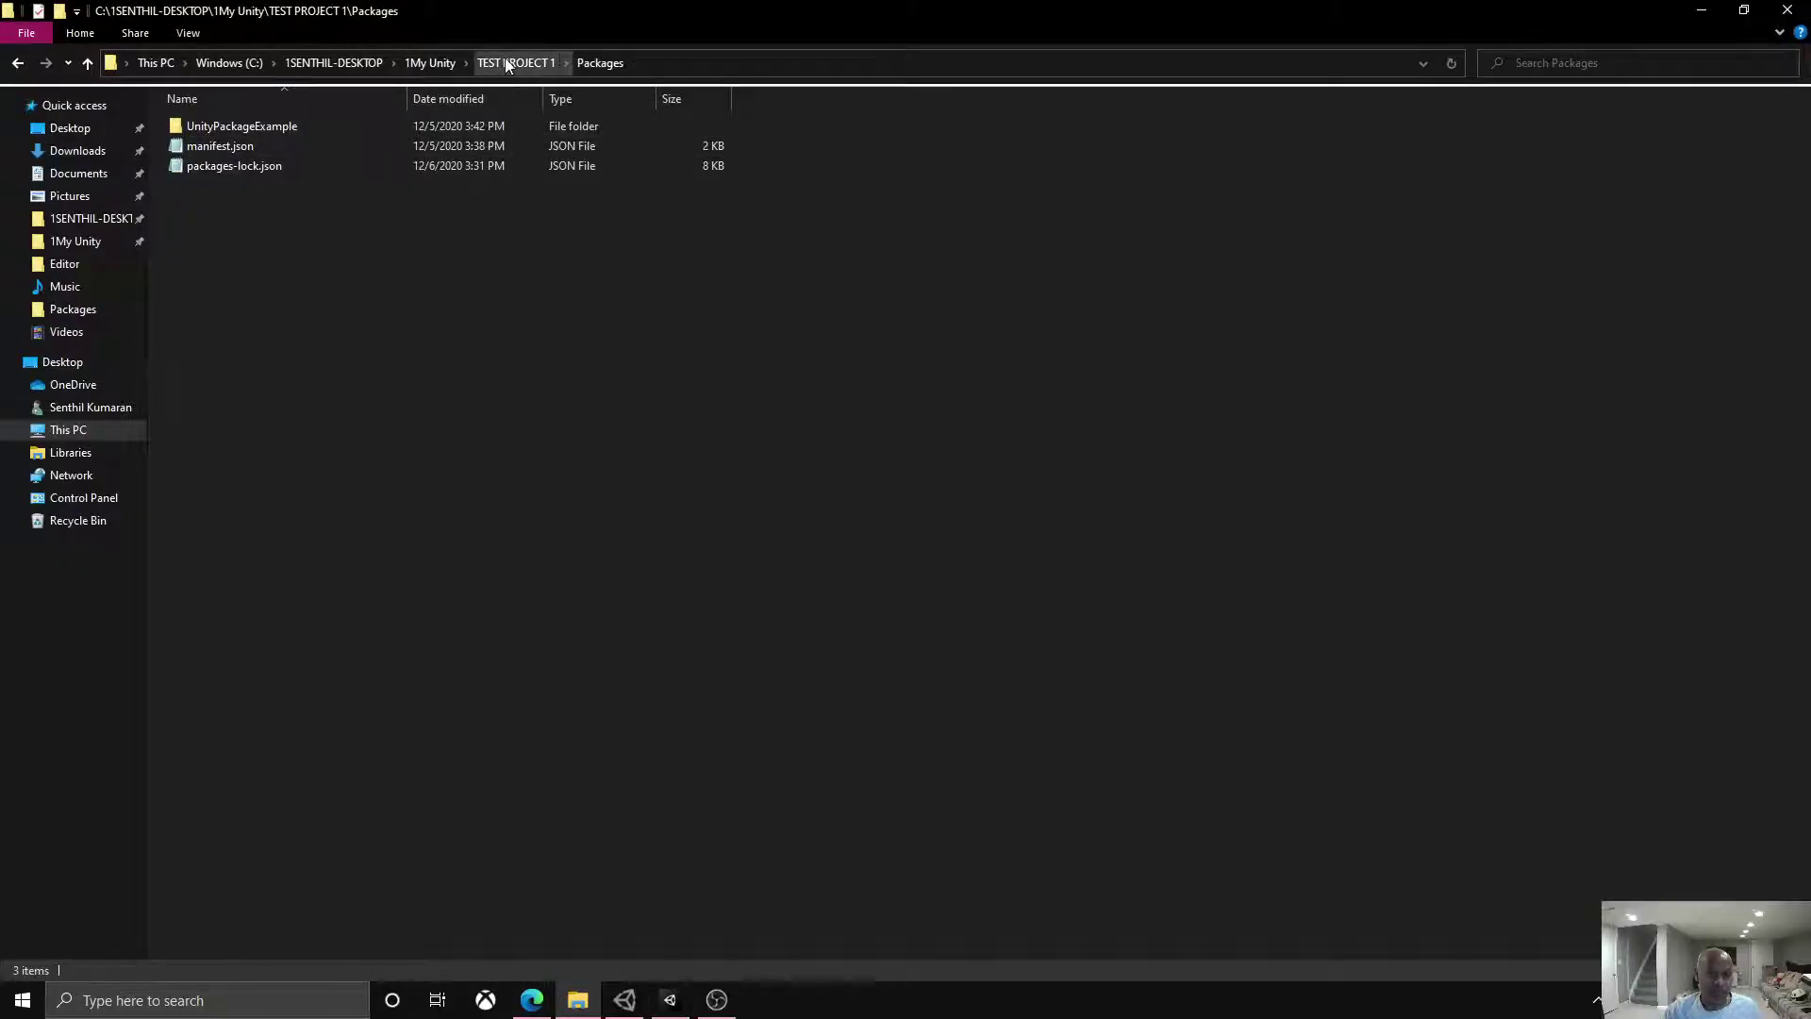
double_click(234, 149)
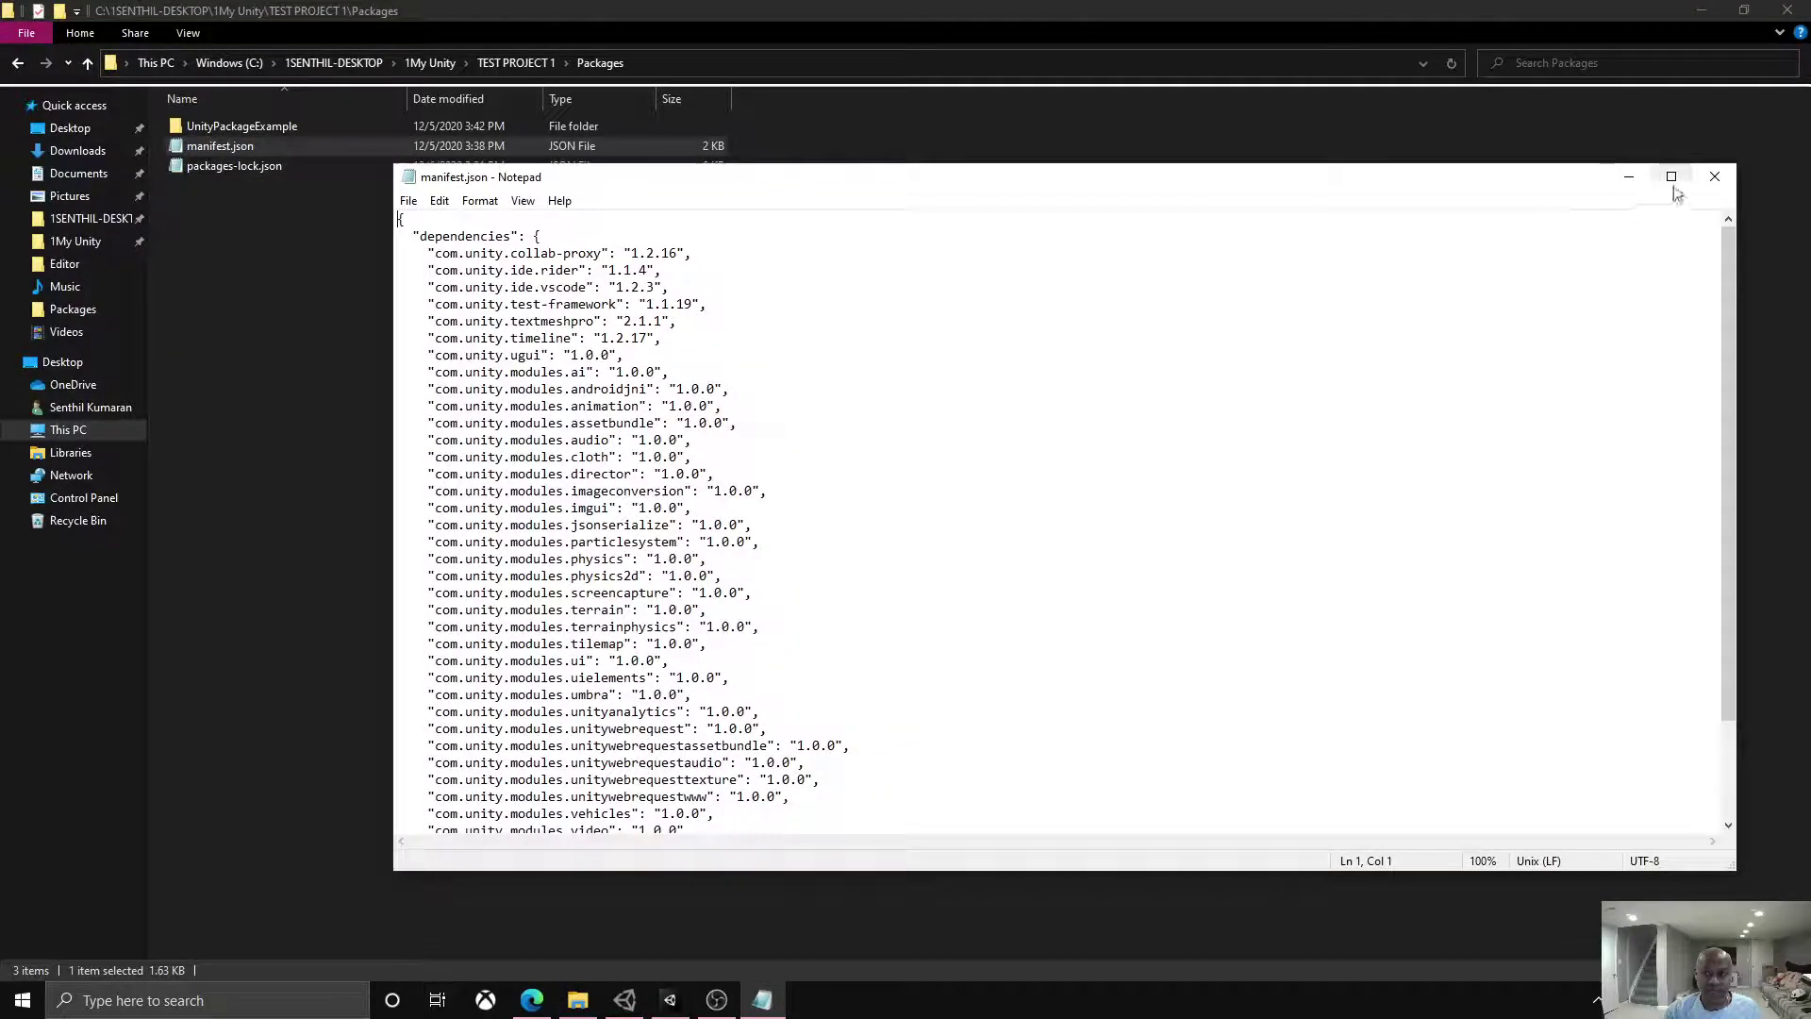
left_click(1715, 176)
Step: Open package.json from the UnityPackageExample folder and highlight the "com." prefix of the package name
double_click(276, 127)
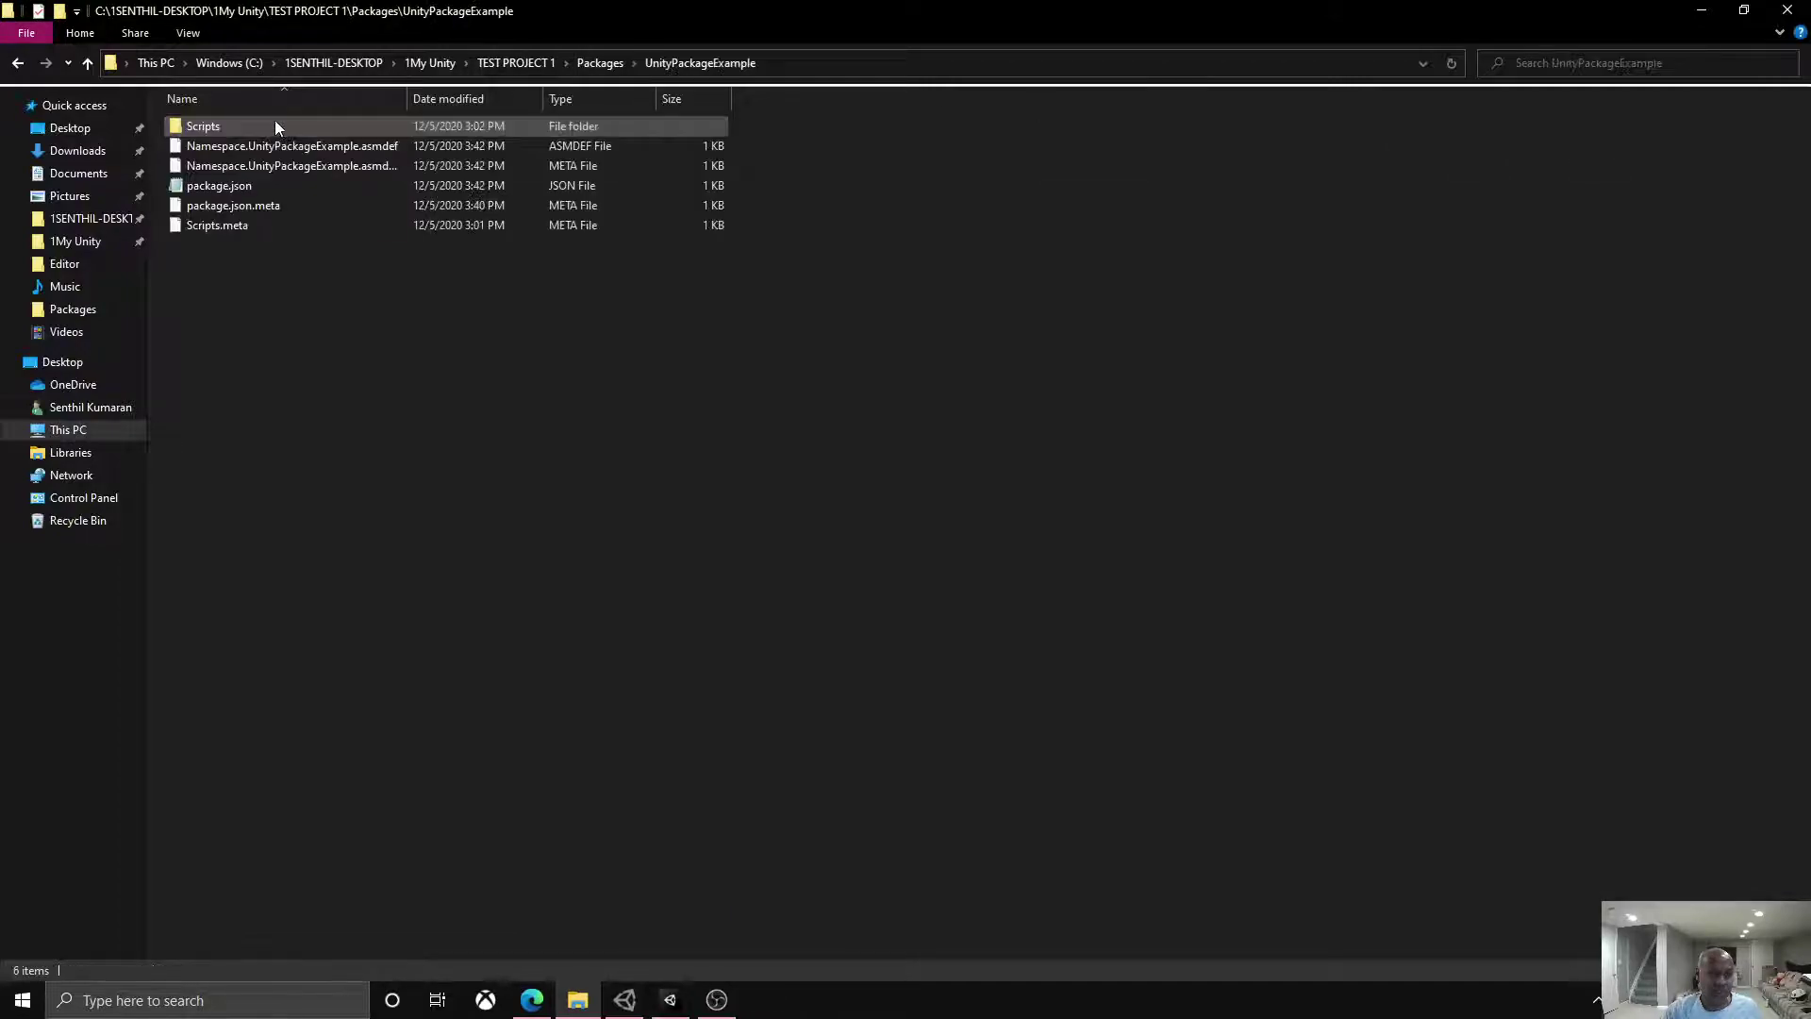
double_click(191, 187)
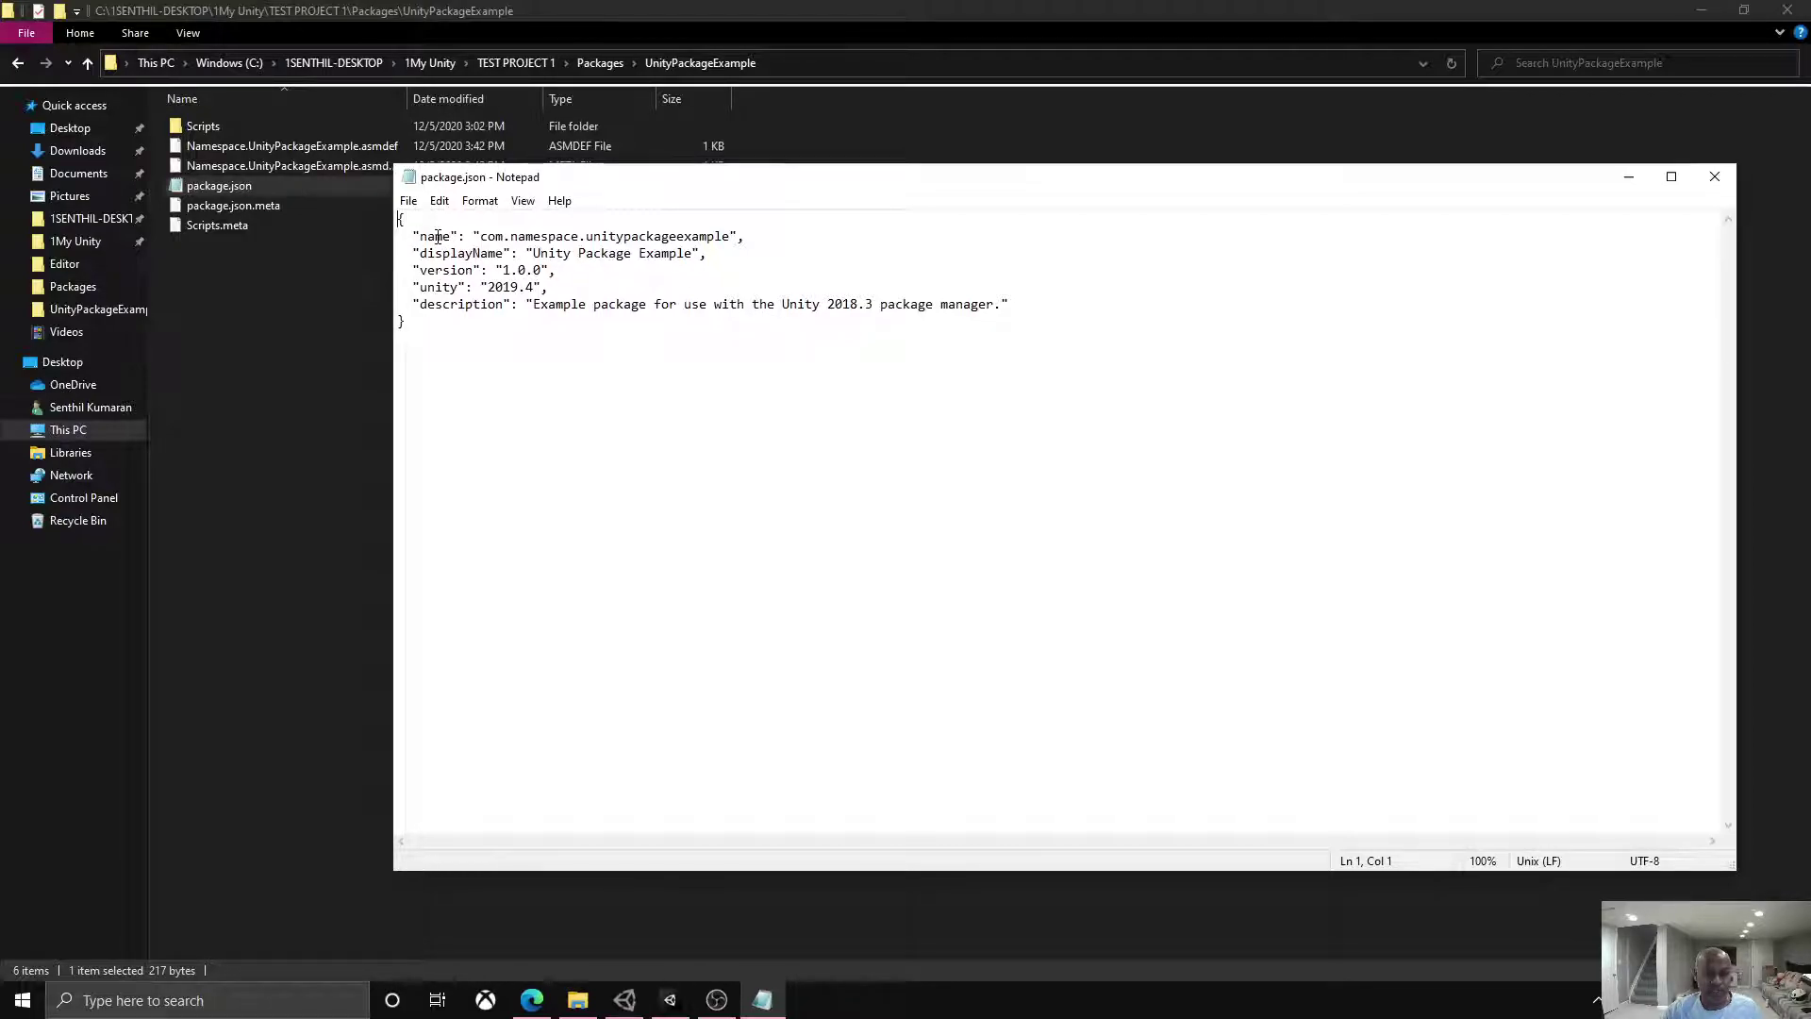
left_click(480, 236)
left_click_drag(480, 237, 512, 237)
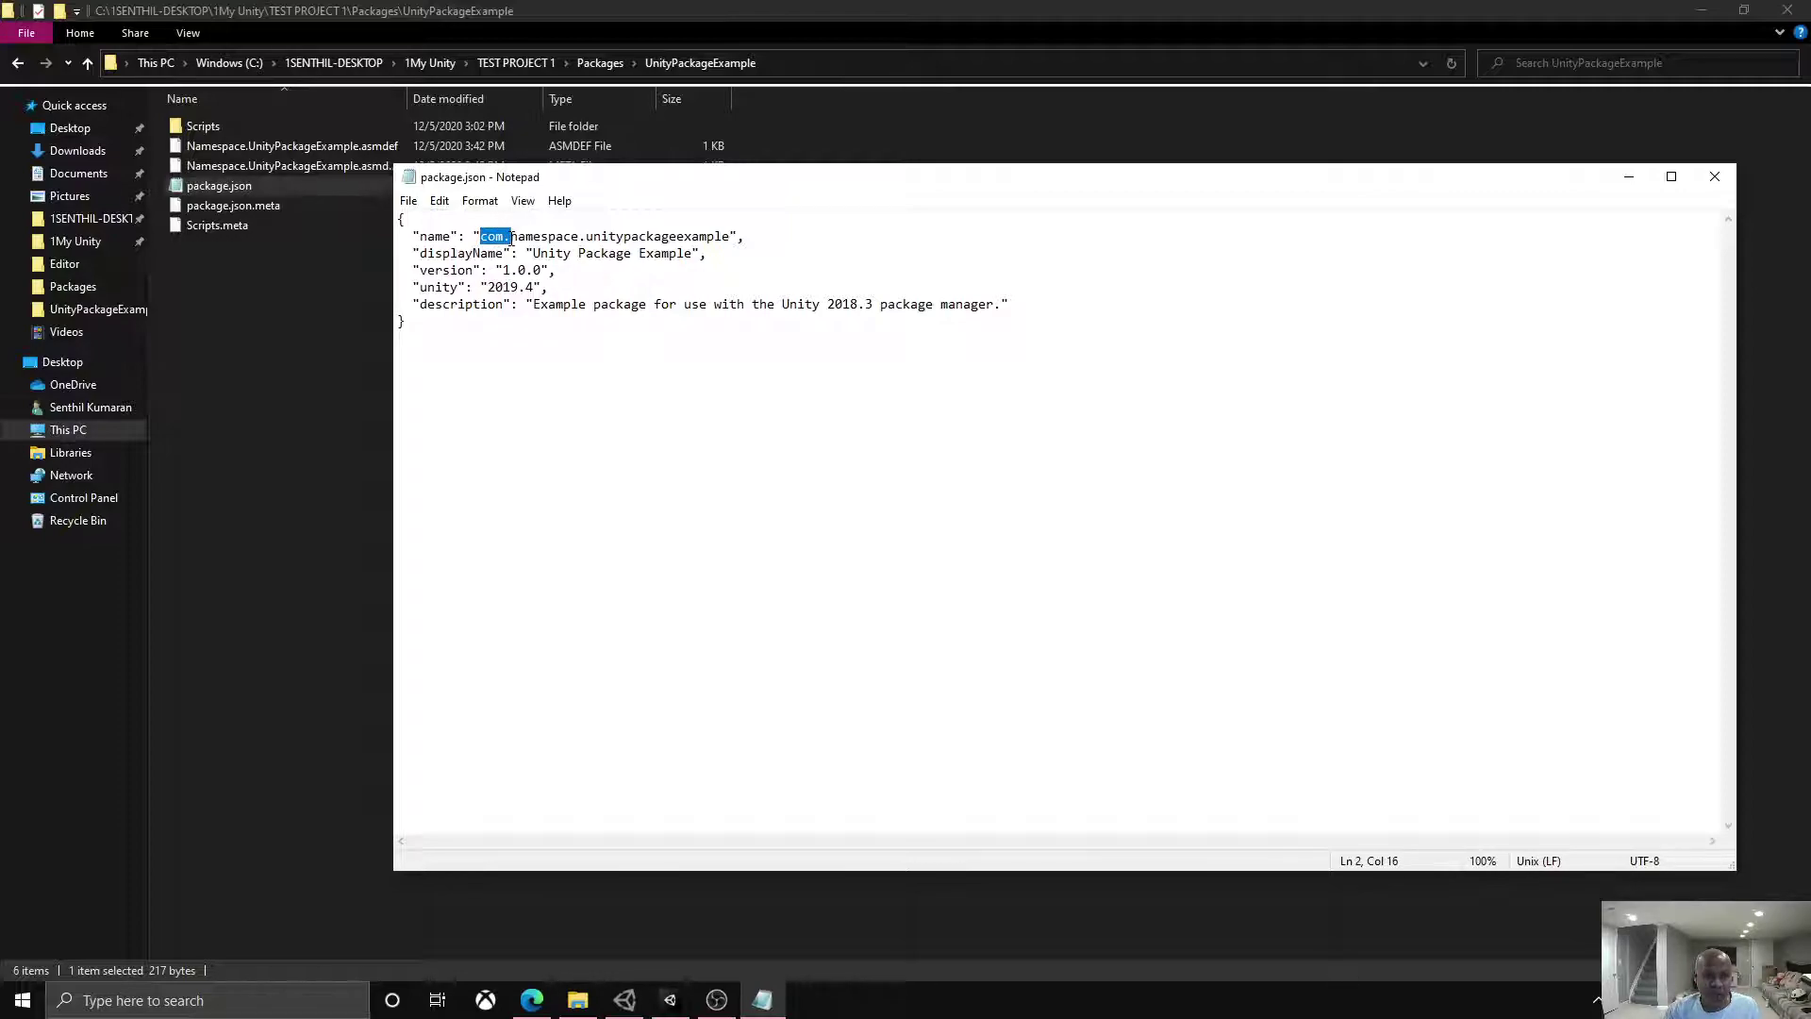
Step: Review the name, displayName and version entries in package.json, highlighting the display name value
left_click(571, 237)
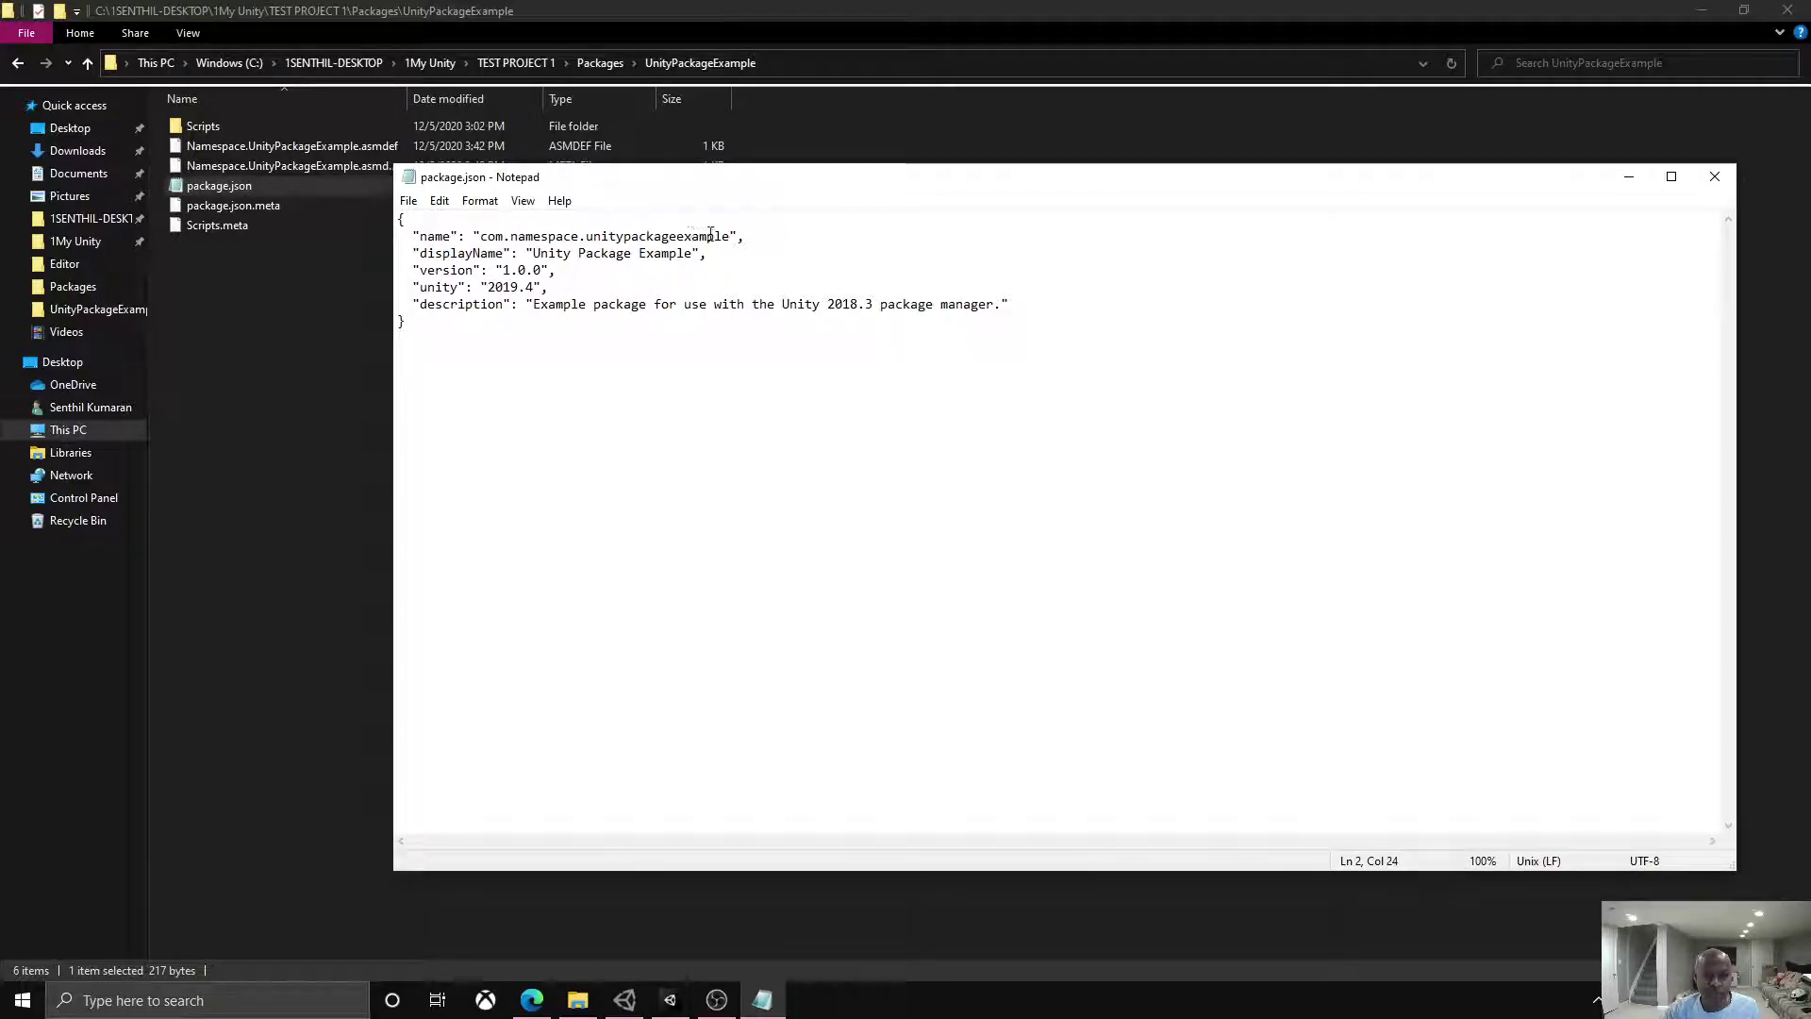
left_click_drag(732, 235, 695, 258)
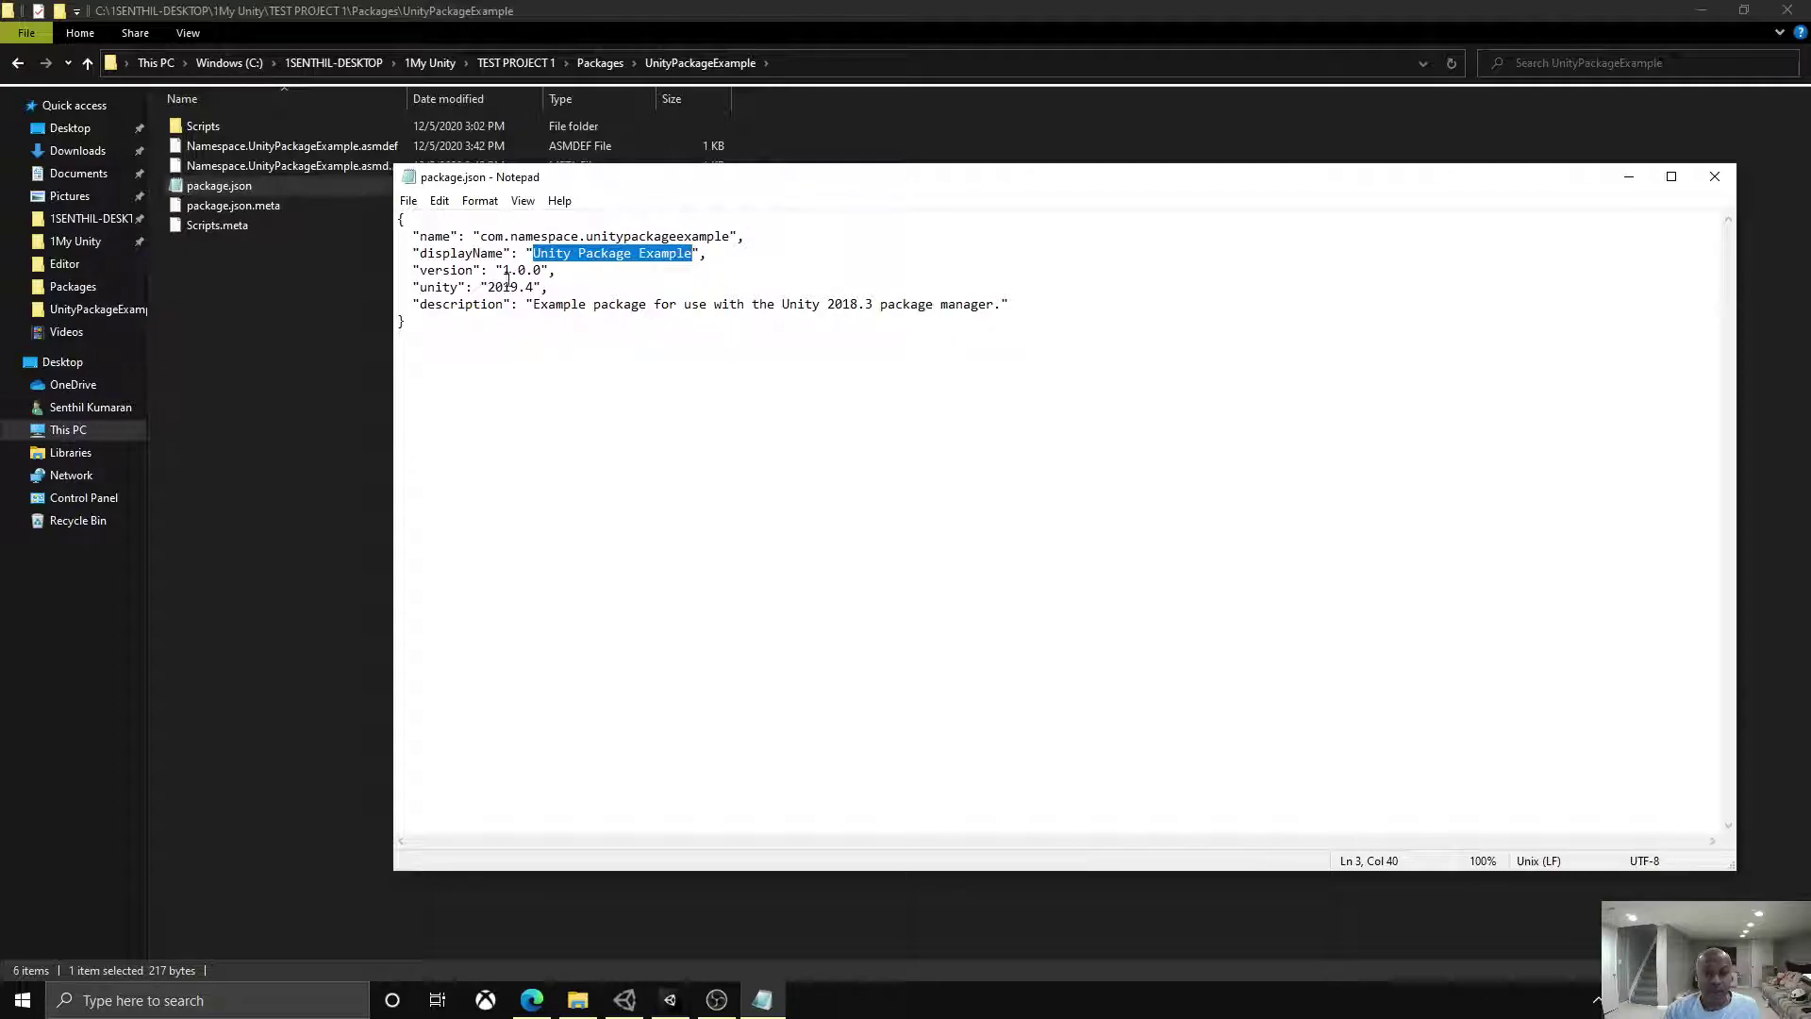
left_click(548, 271)
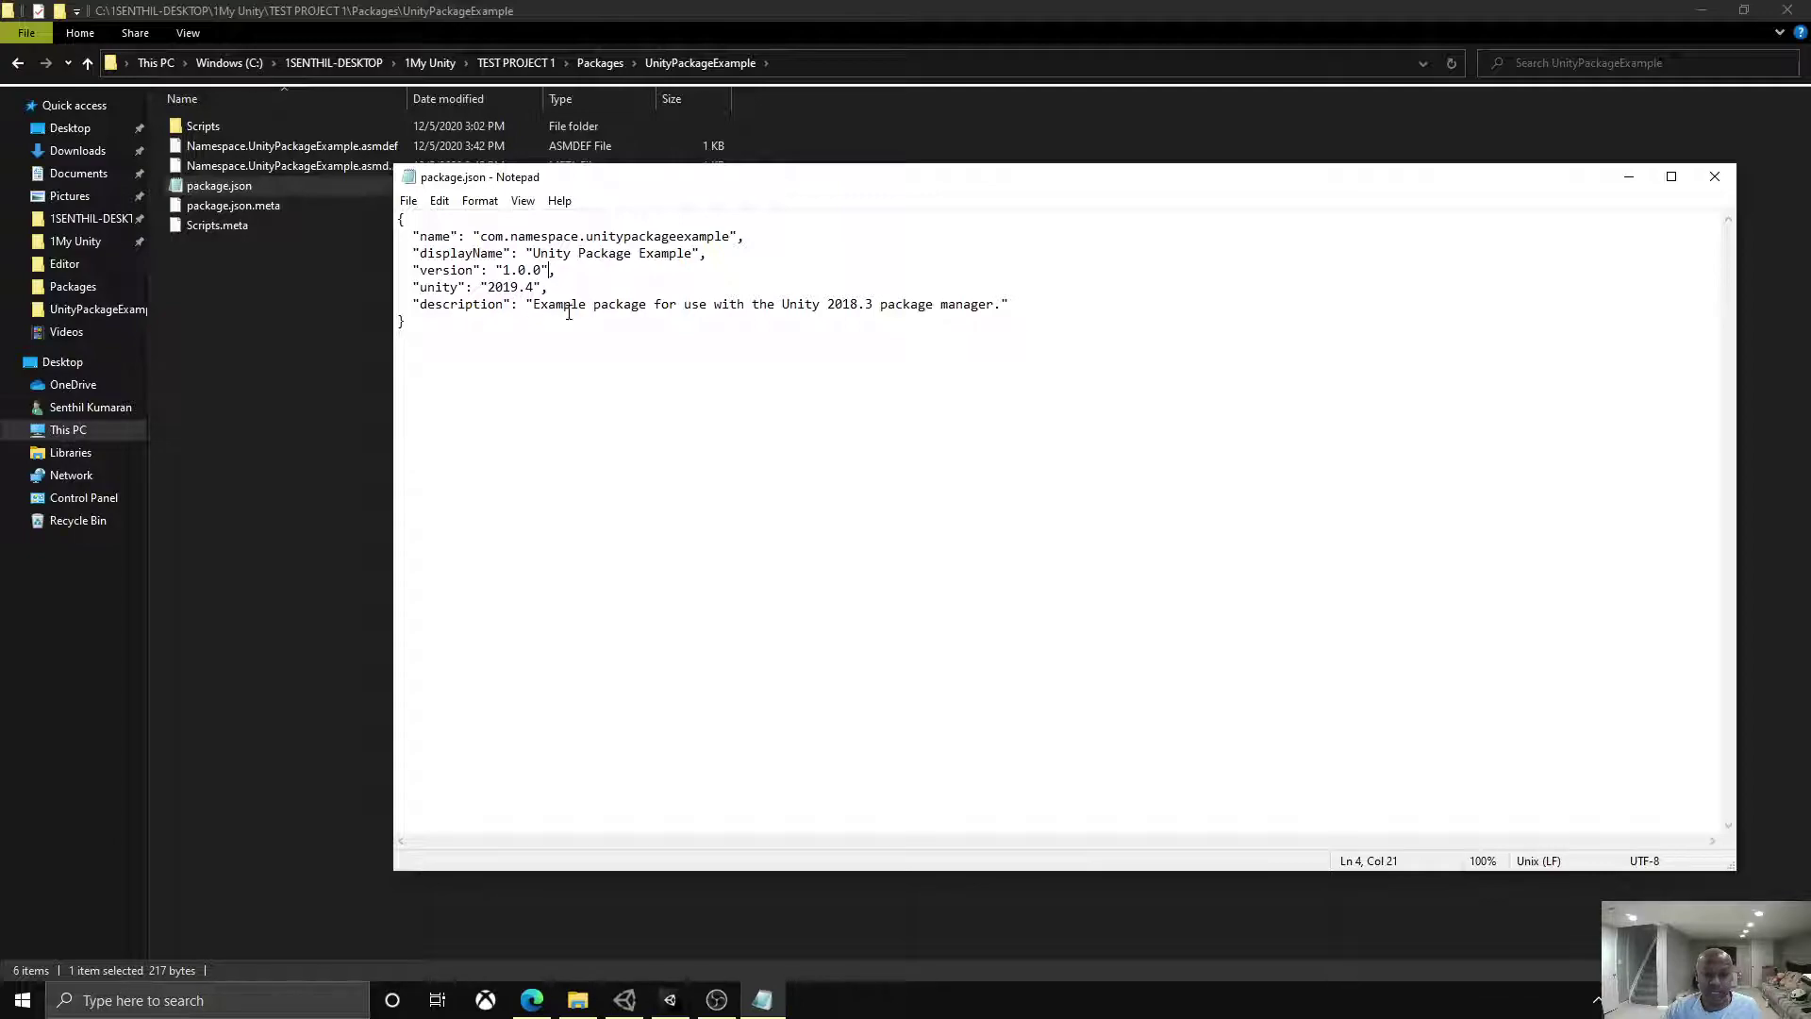
Step: Change the Unity version in the package.json description to 2019.4, then save and close the file
left_click(872, 306)
key("BackSpace")
key("BackSpace")
key("BackSpace")
type("9.4")
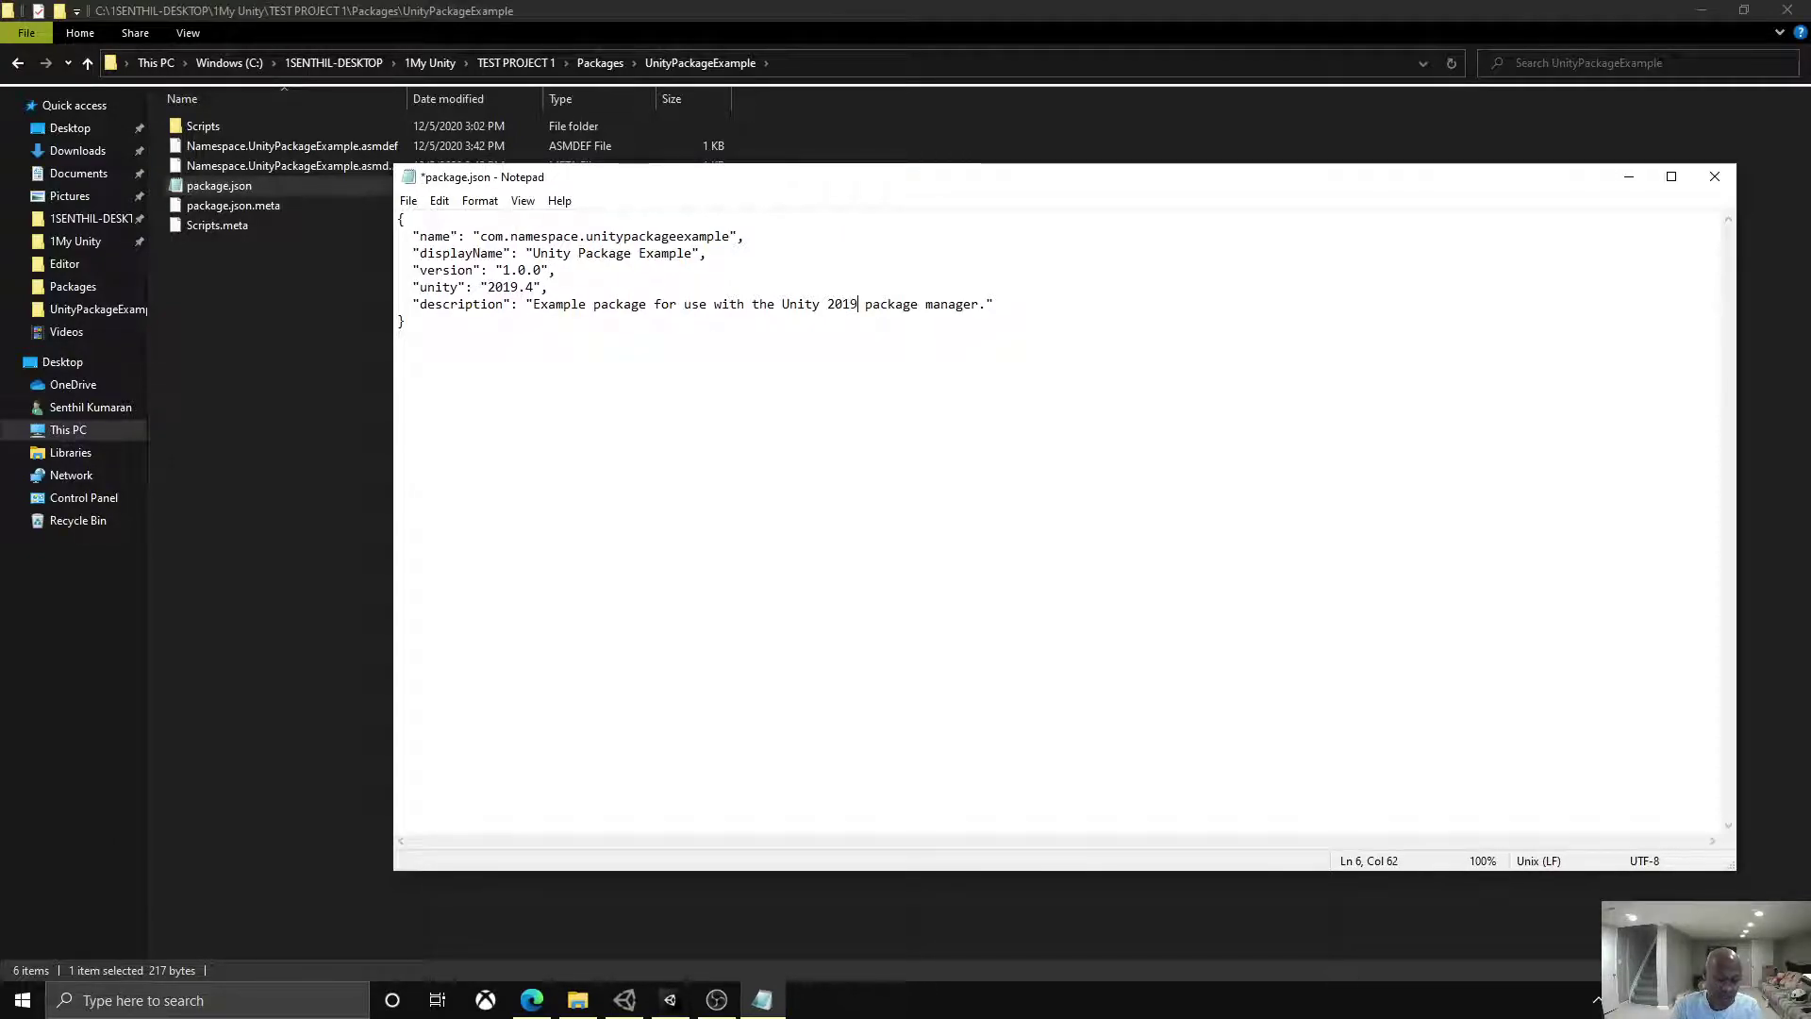
key("ctrl+s")
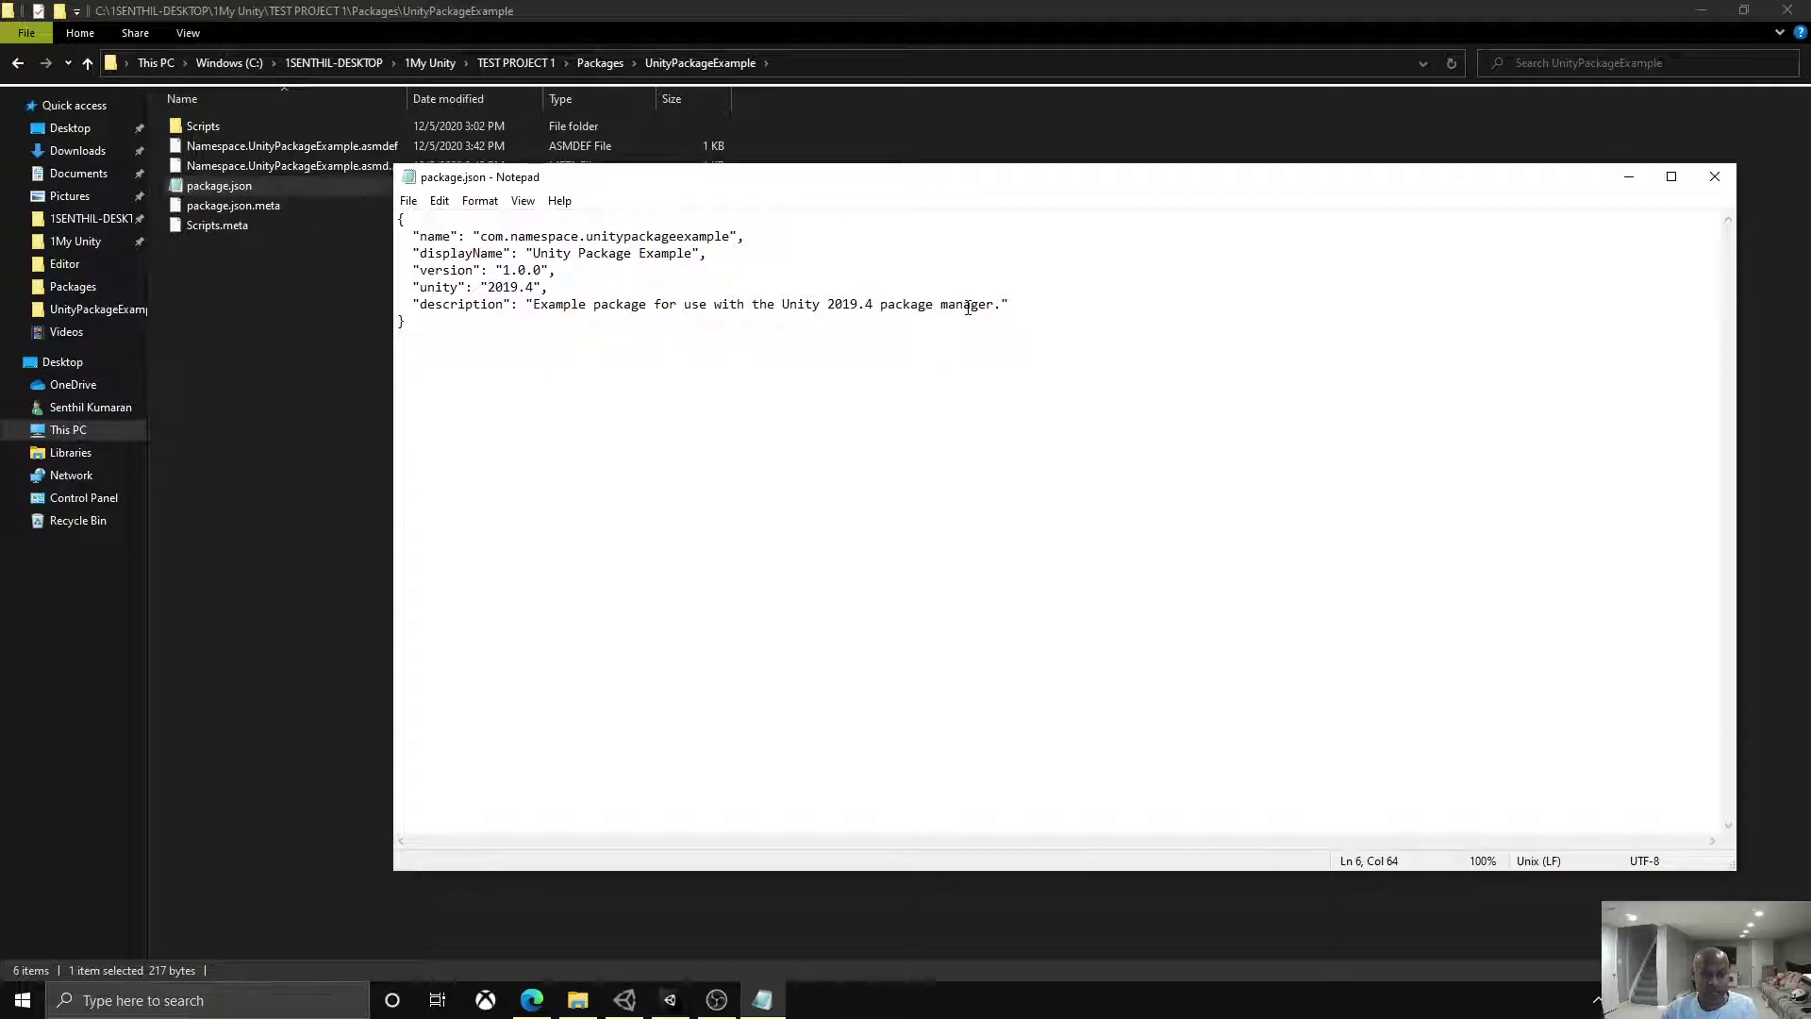
left_click(1715, 176)
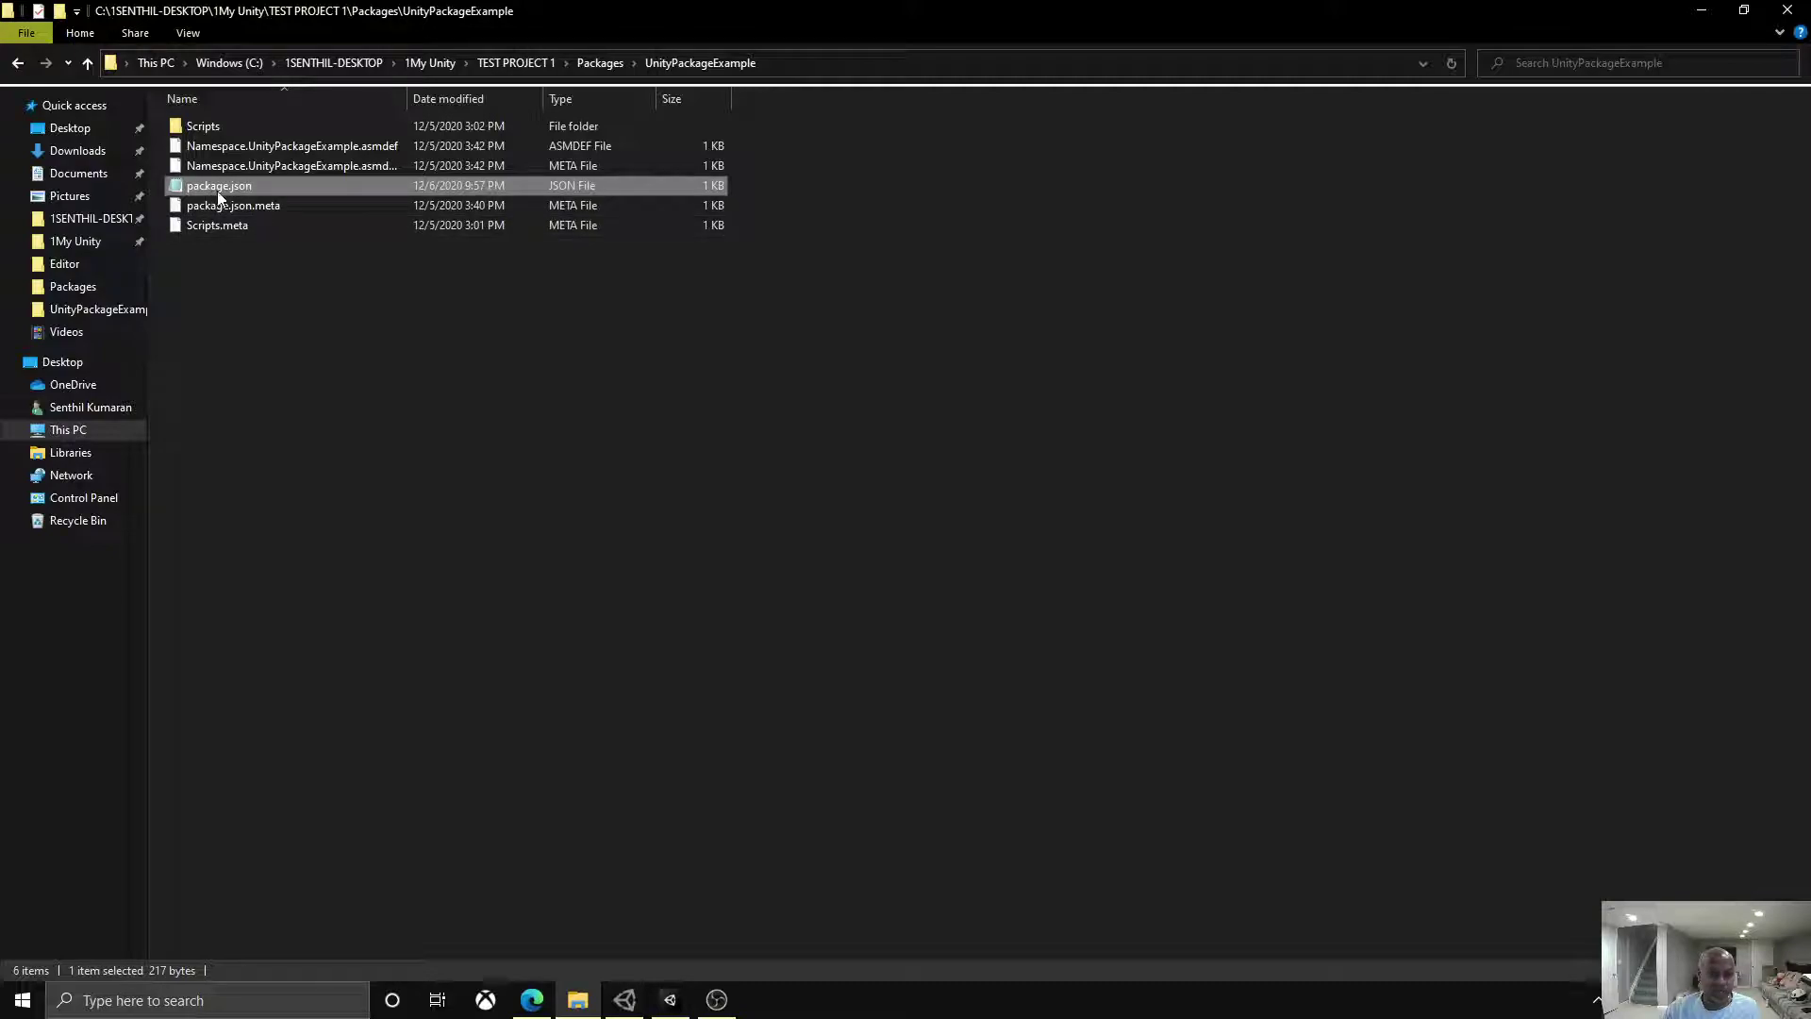
Step: Switch to Unity and inspect the Unity Package Example manifest, checking its brief description
left_click(670, 1008)
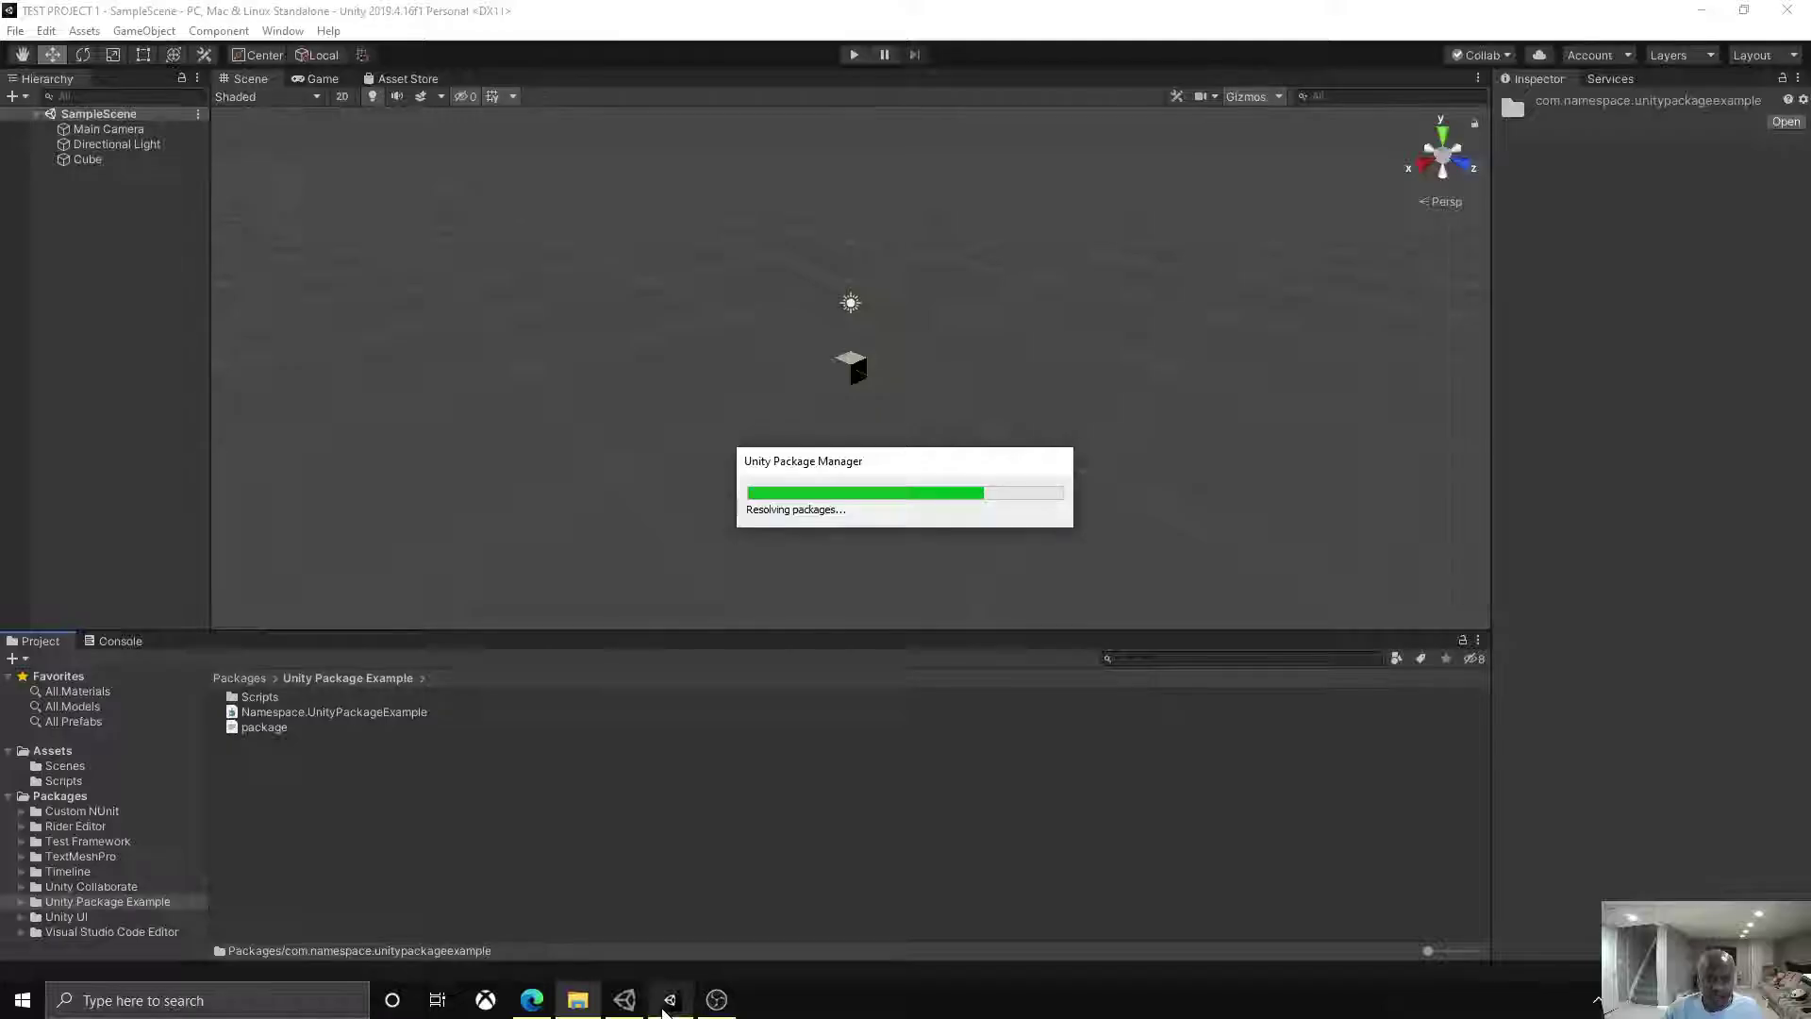
left_click(268, 727)
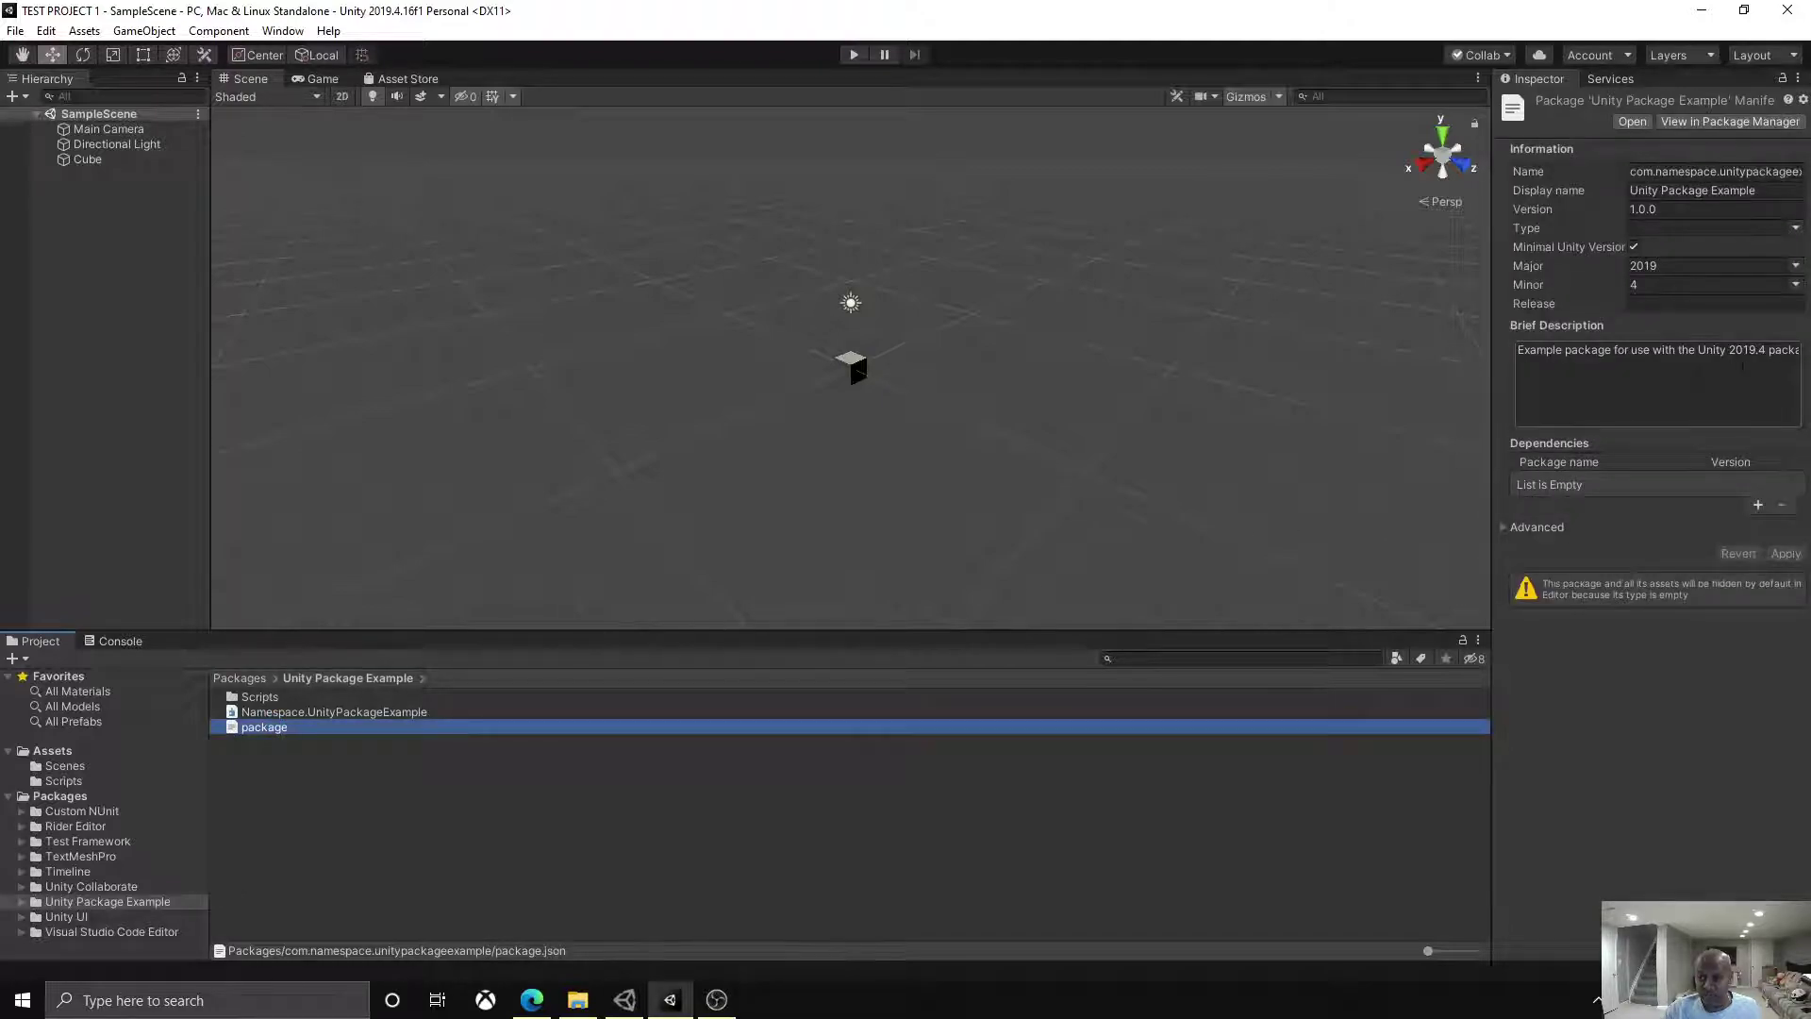
left_click(1766, 360)
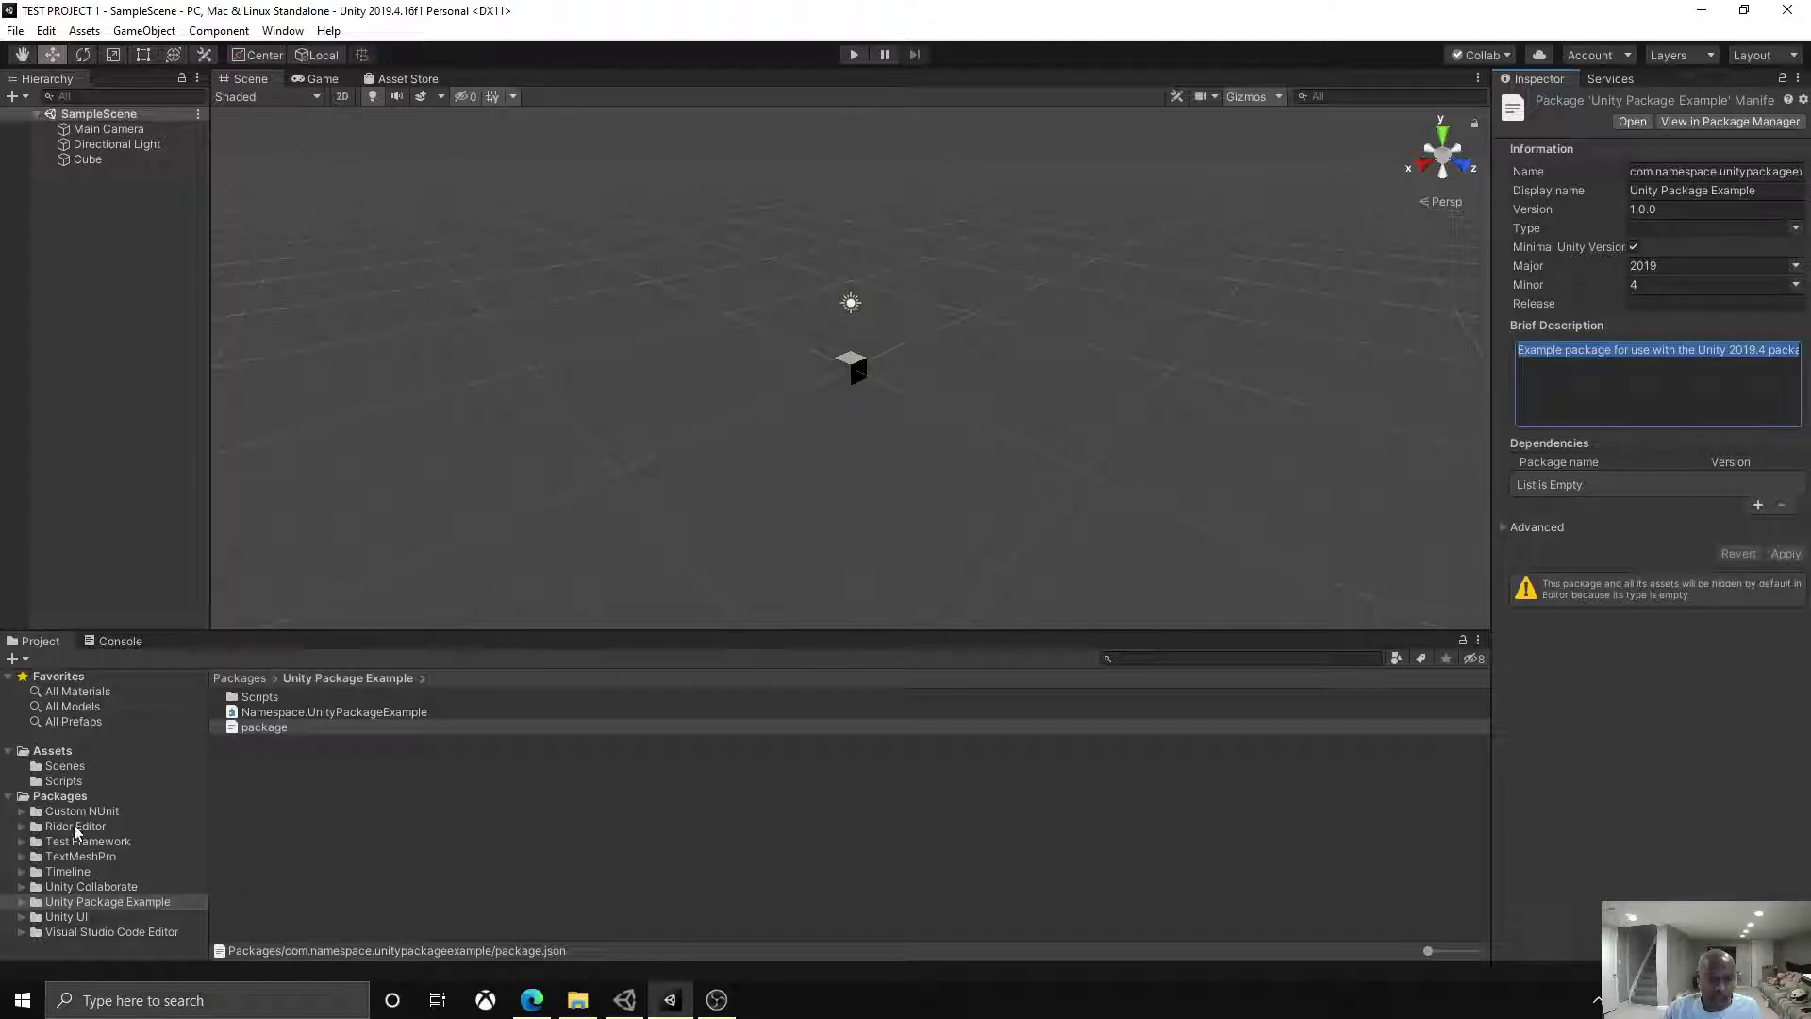
Step: View the Test Framework package's manifest for comparison, then return to the Unity Package Example manifest
left_click(63, 845)
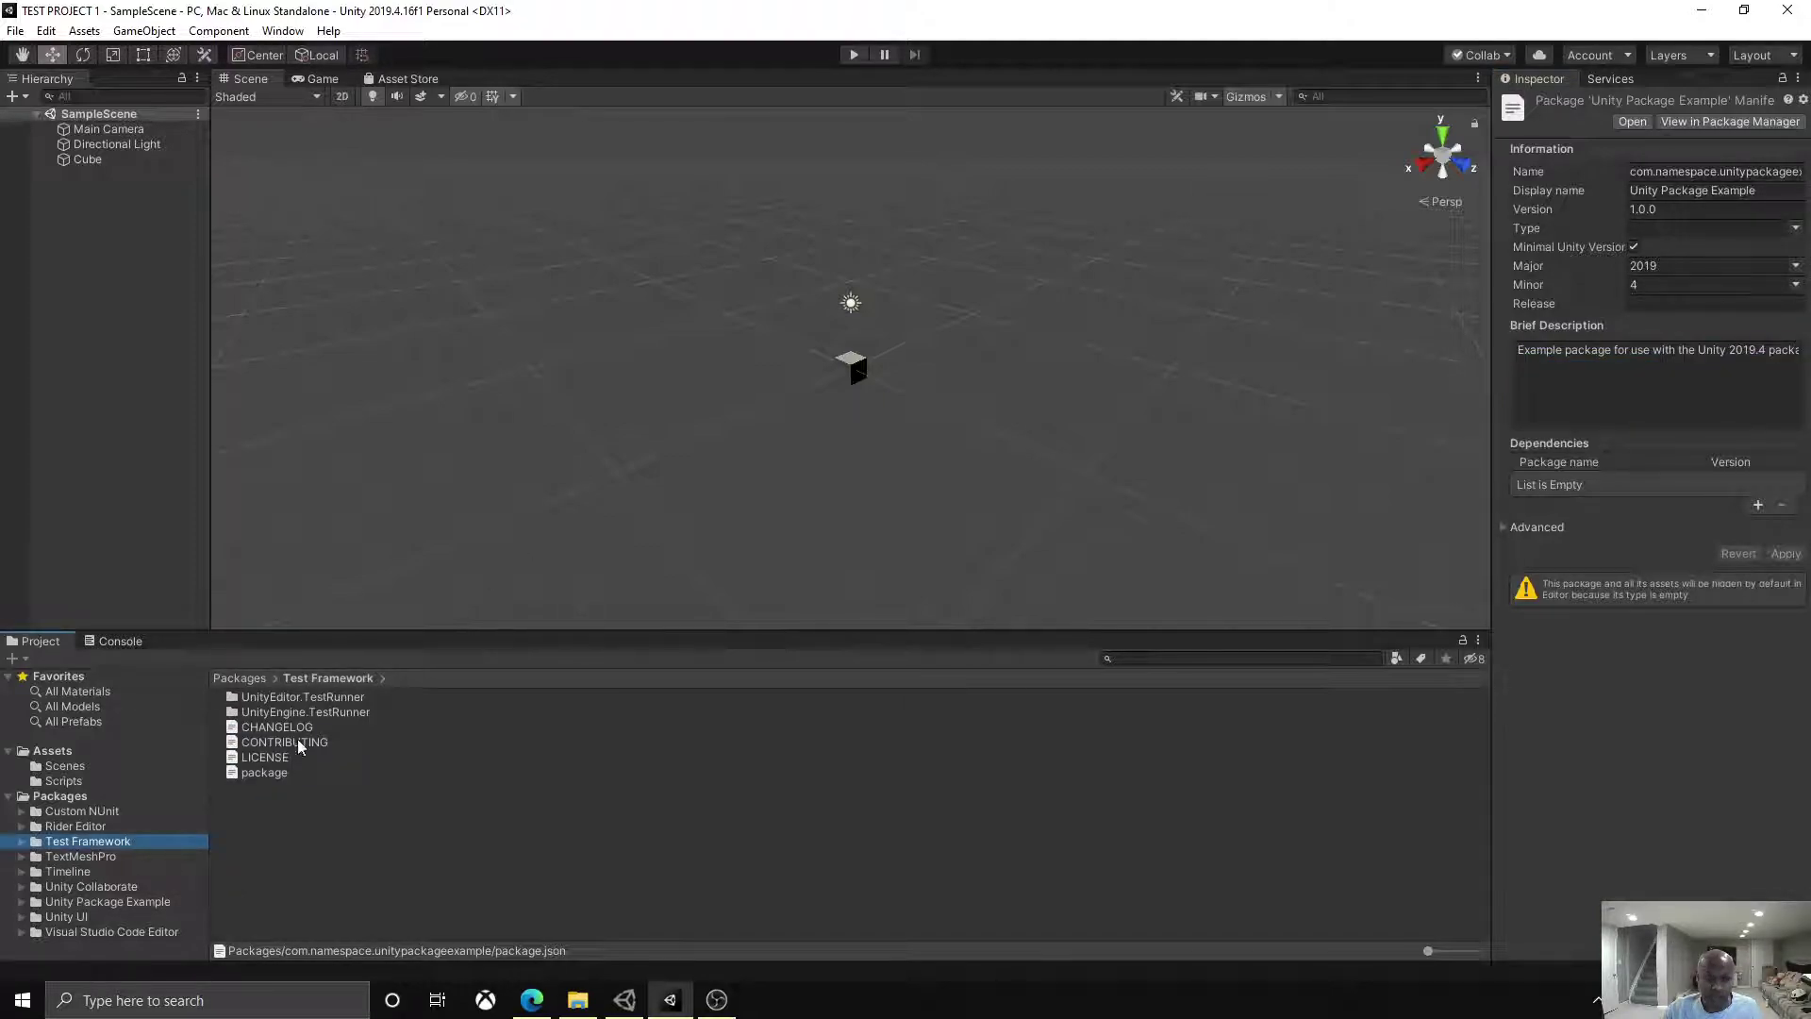
left_click(266, 772)
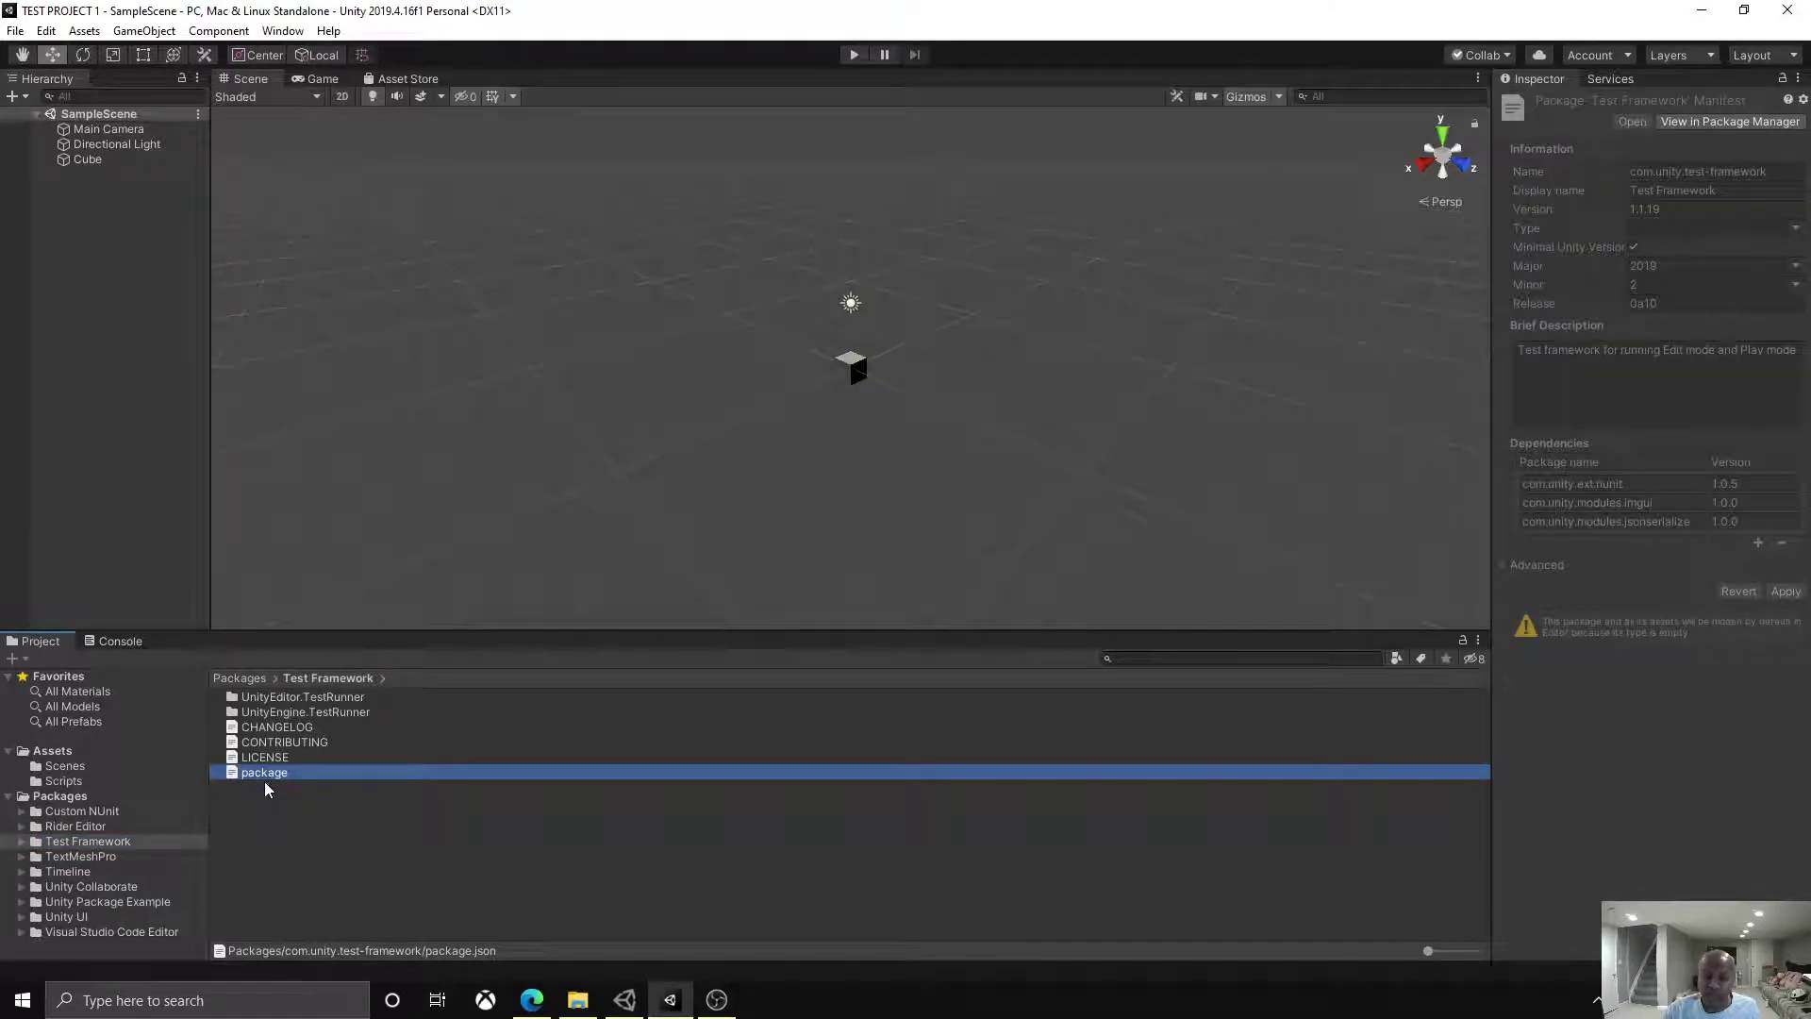
left_click(114, 903)
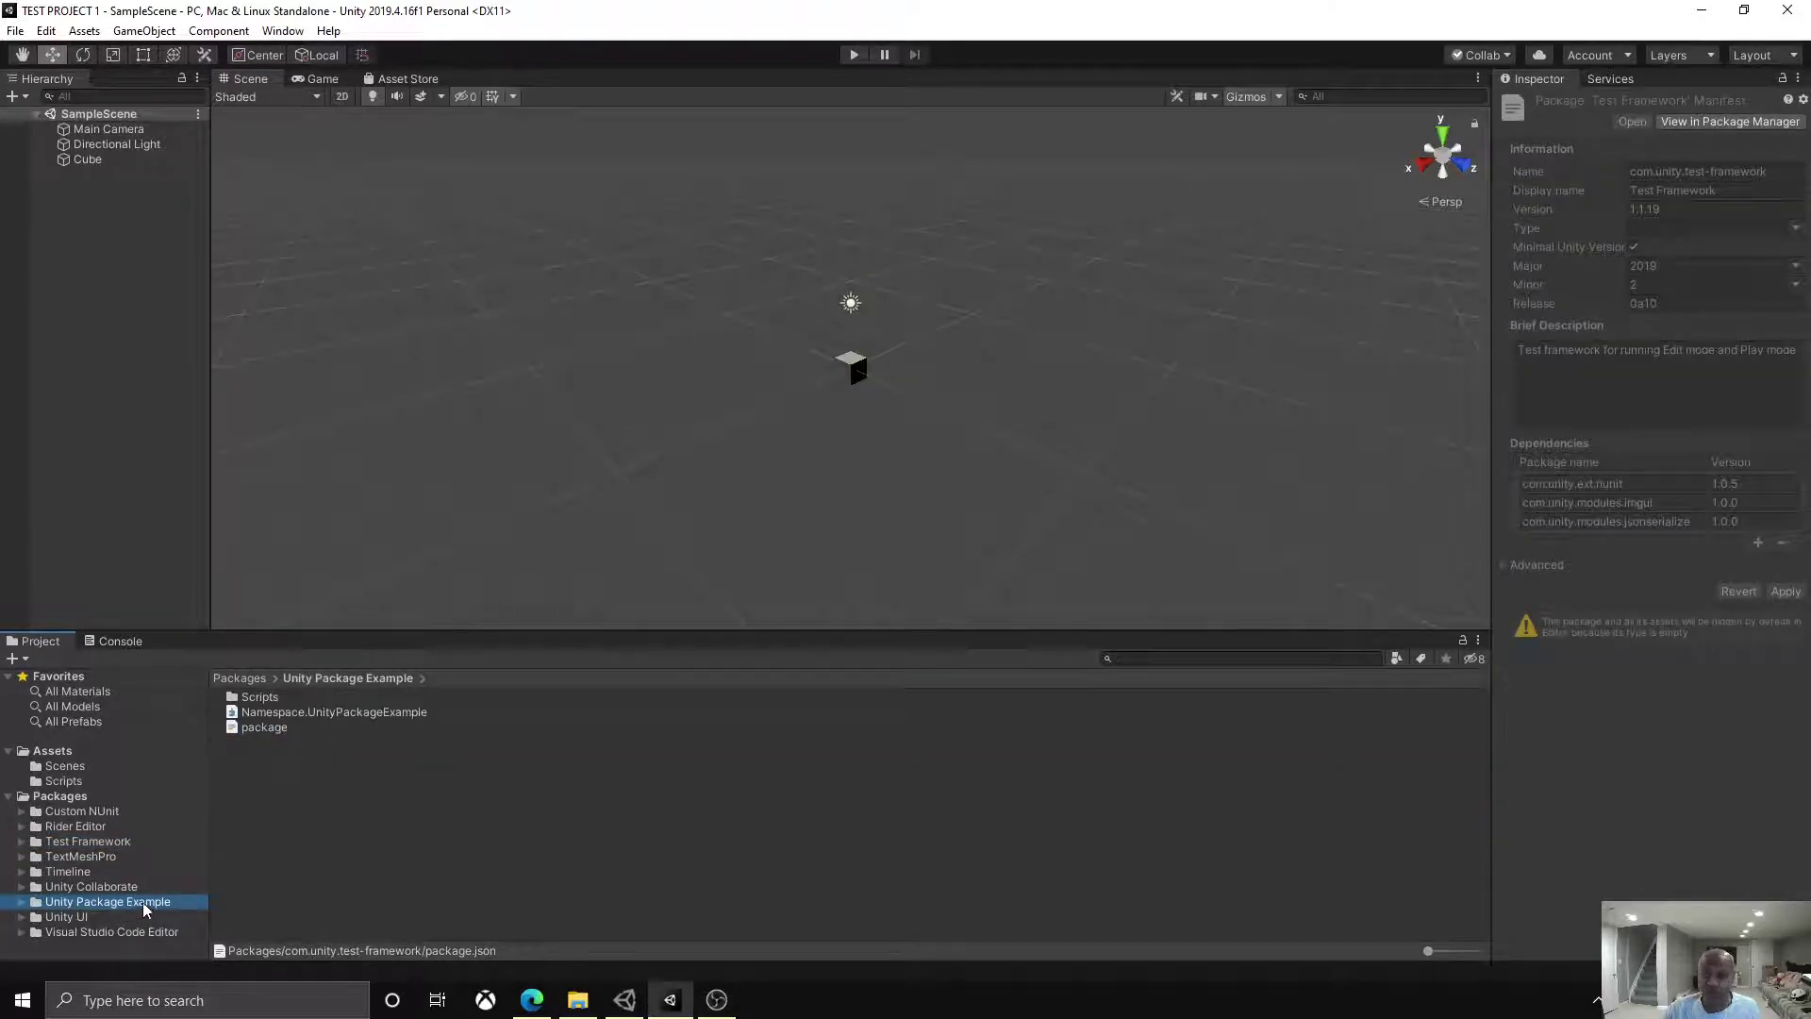
left_click(268, 726)
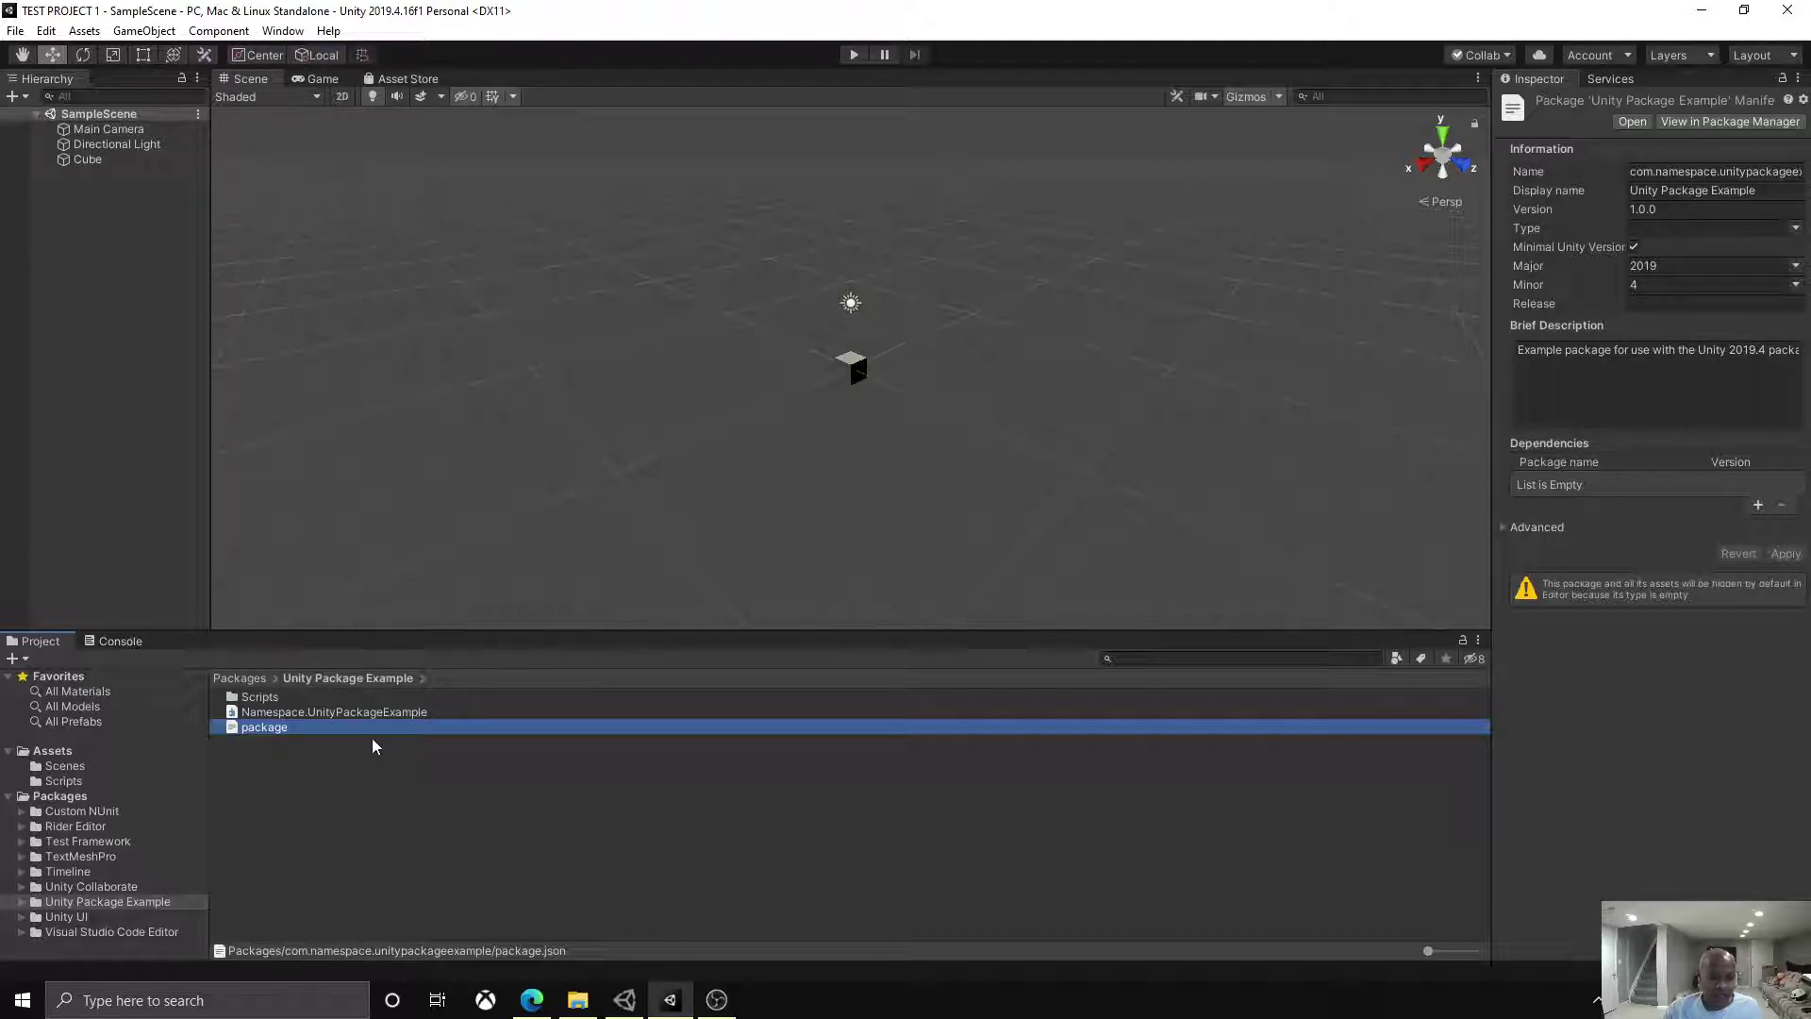
Step: Open the package's Scripts folder, read the article's Assembly Definition File section in the browser, and return to Unity
double_click(249, 696)
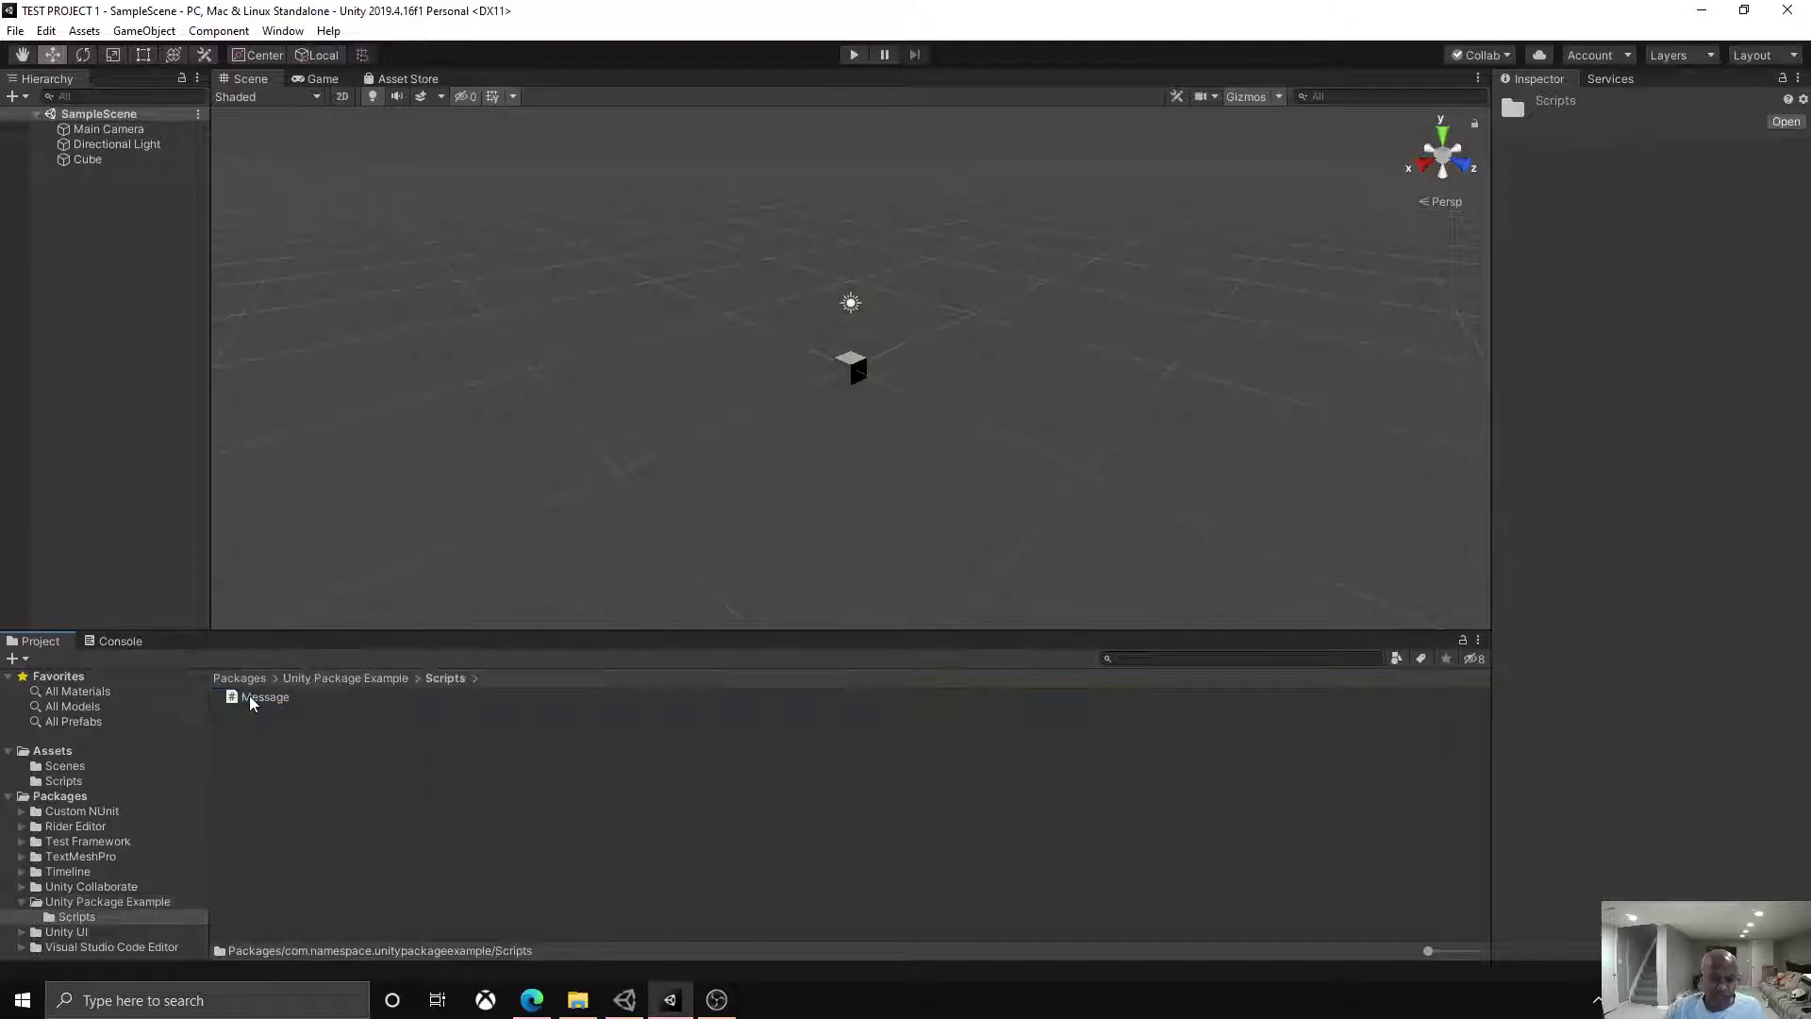
left_click(532, 1000)
scroll(595, 663, "down", 10)
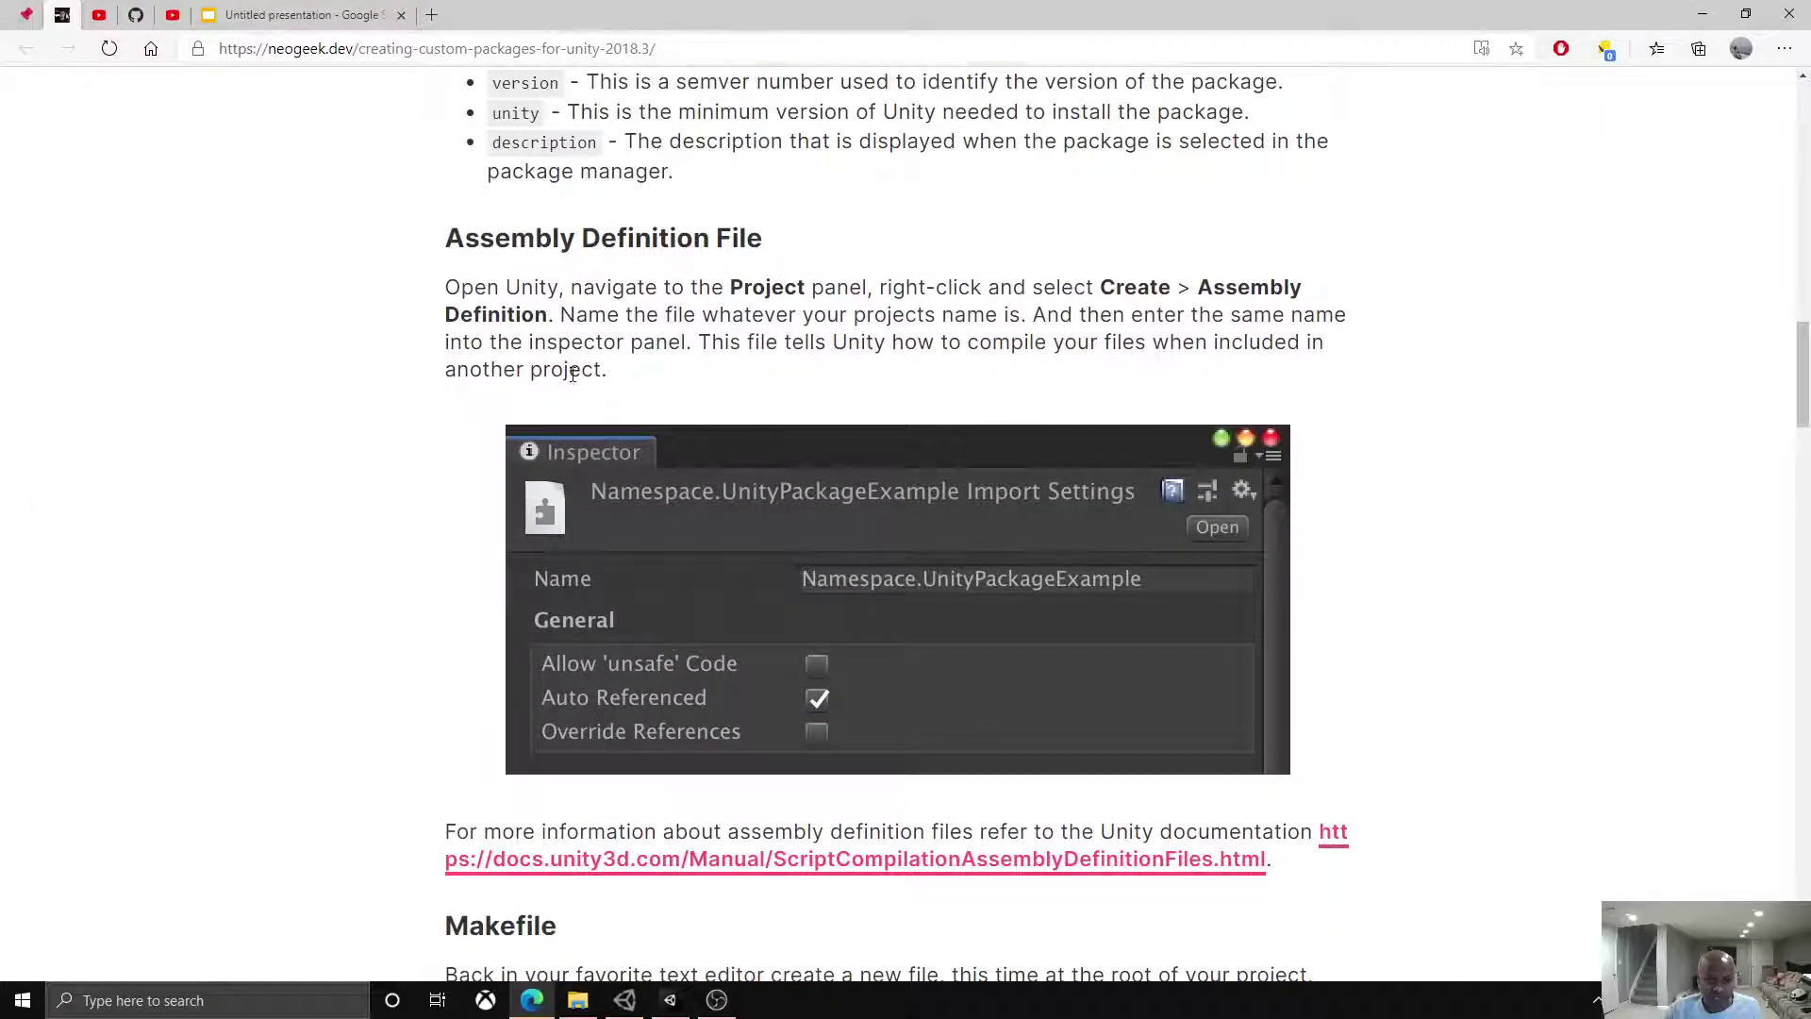
key("alt+Tab")
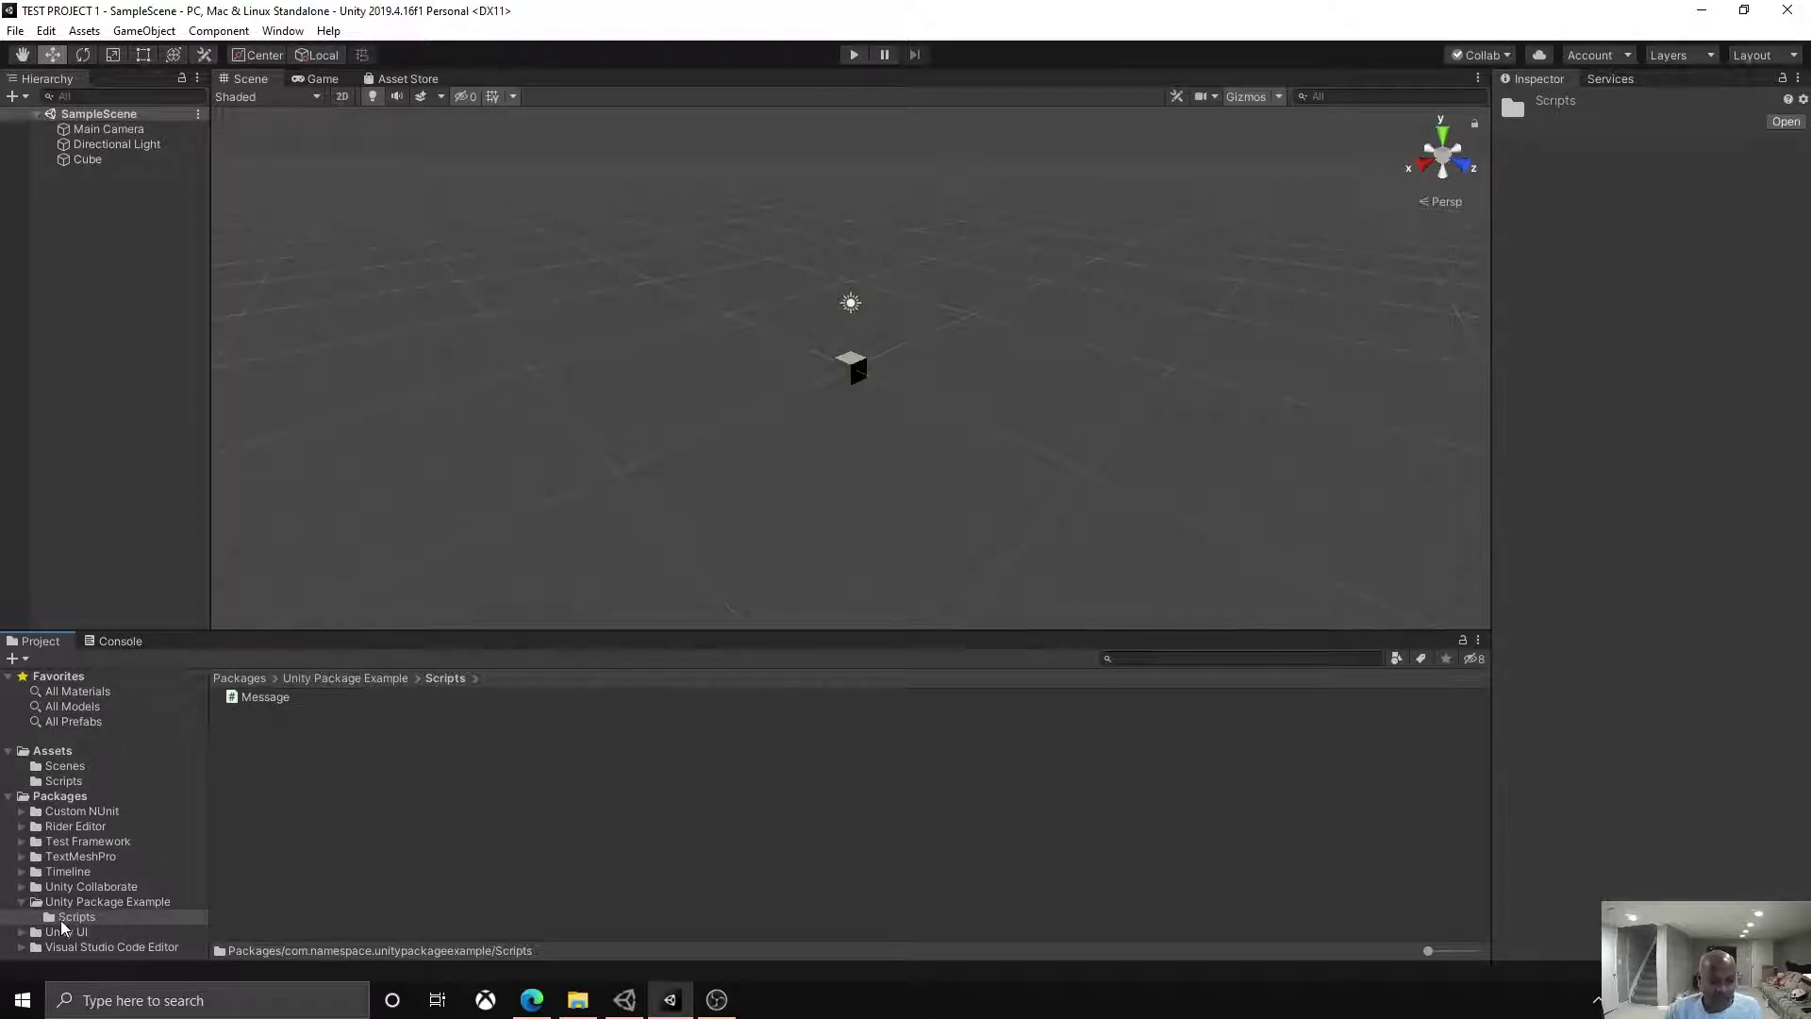
Step: Open the package's Message script in Visual Studio and examine its namespace, Message class and HelloWorld method
double_click(232, 698)
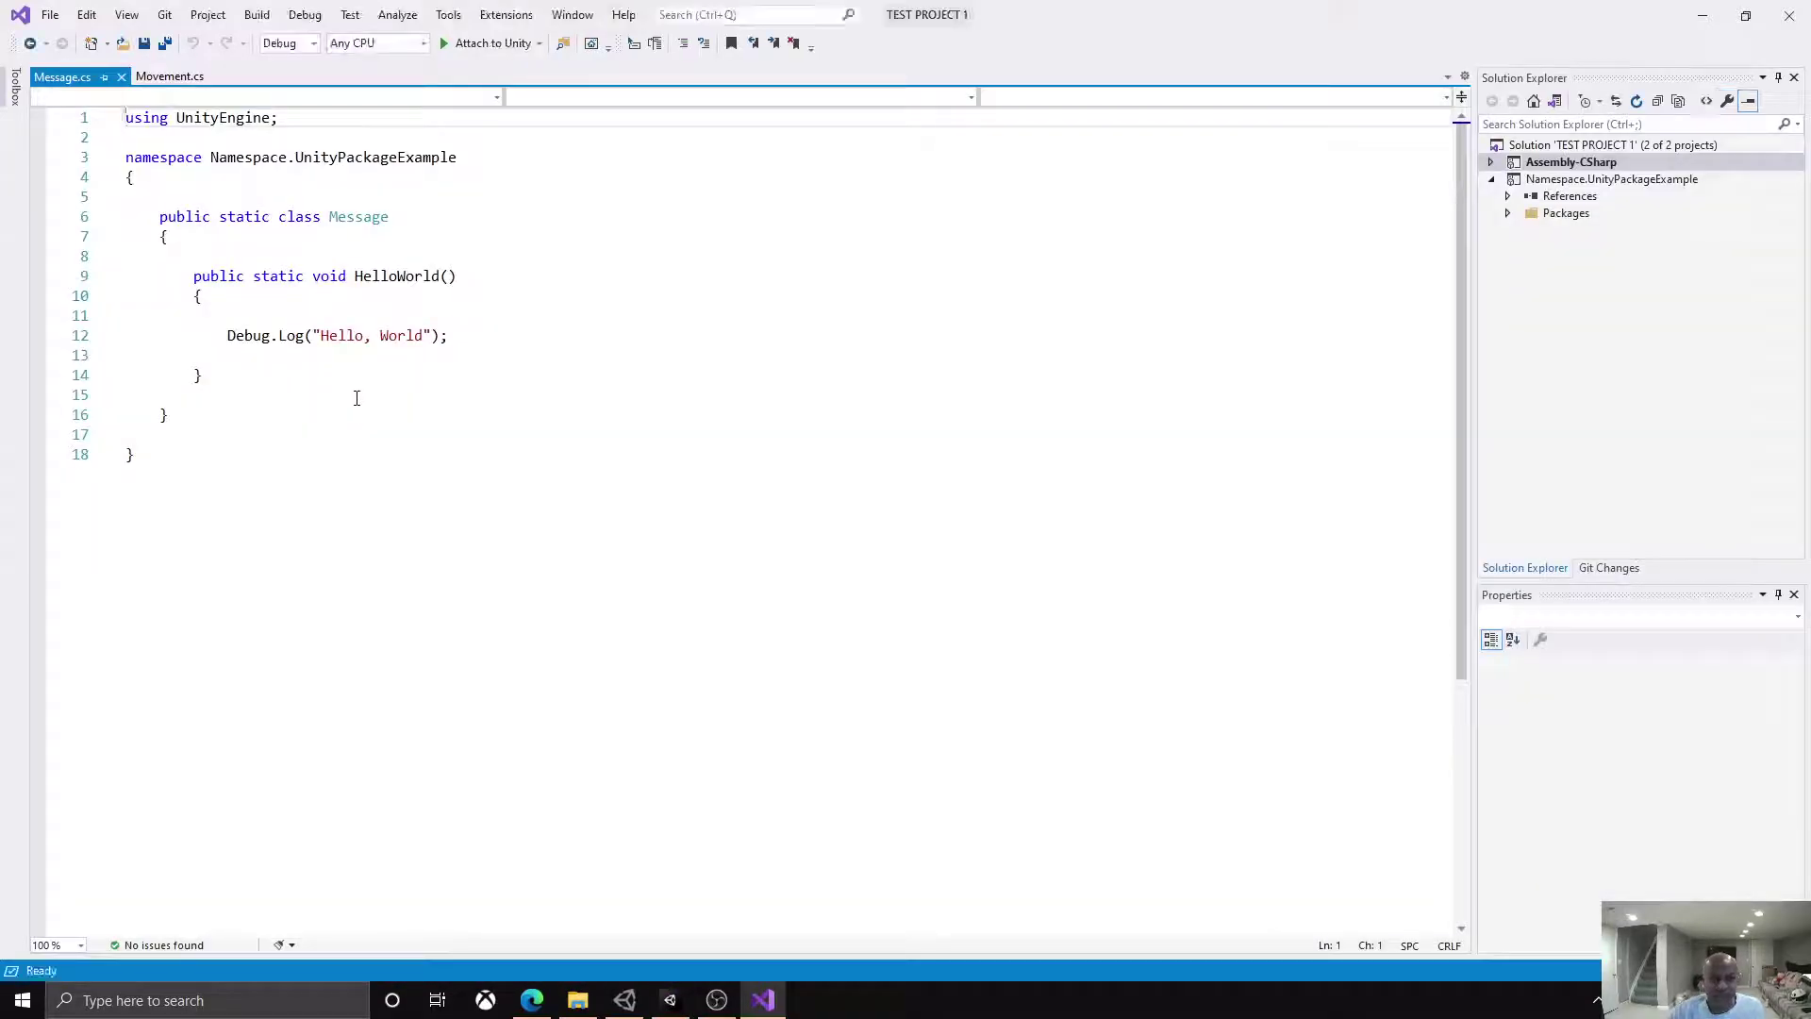
left_click_drag(327, 213, 389, 209)
left_click_drag(210, 157, 457, 156)
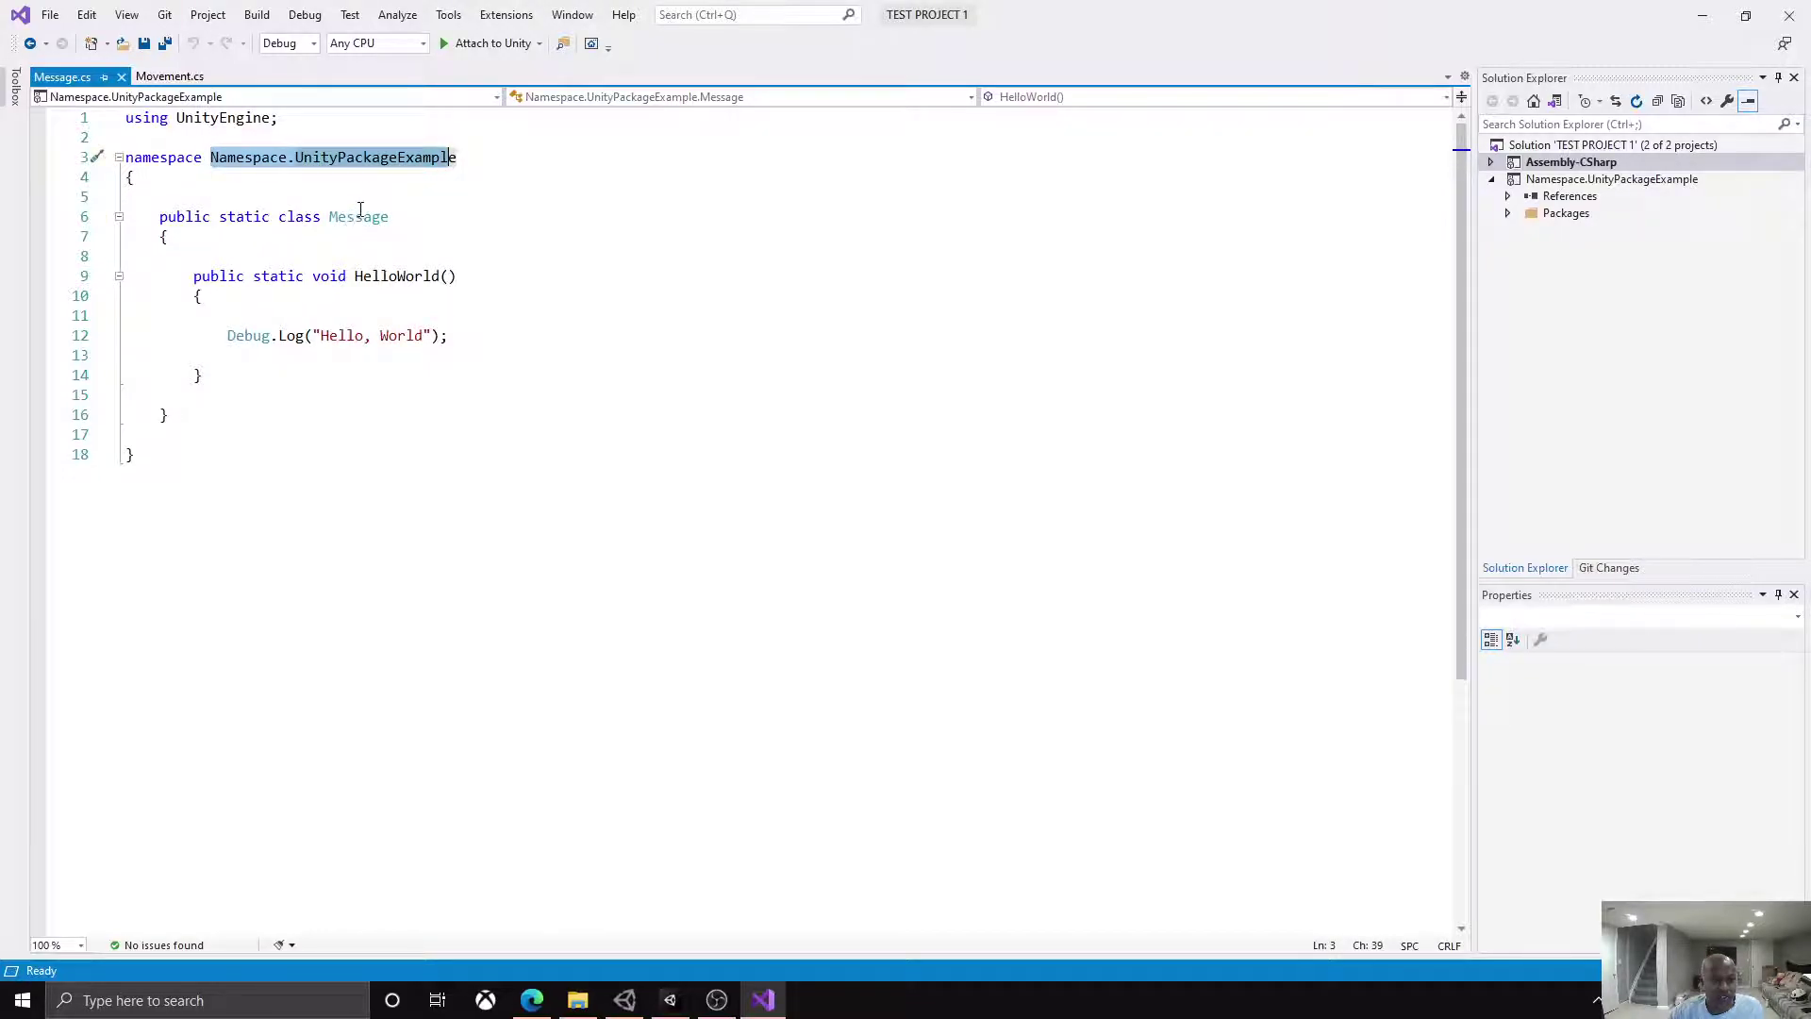
double_click(356, 218)
double_click(397, 276)
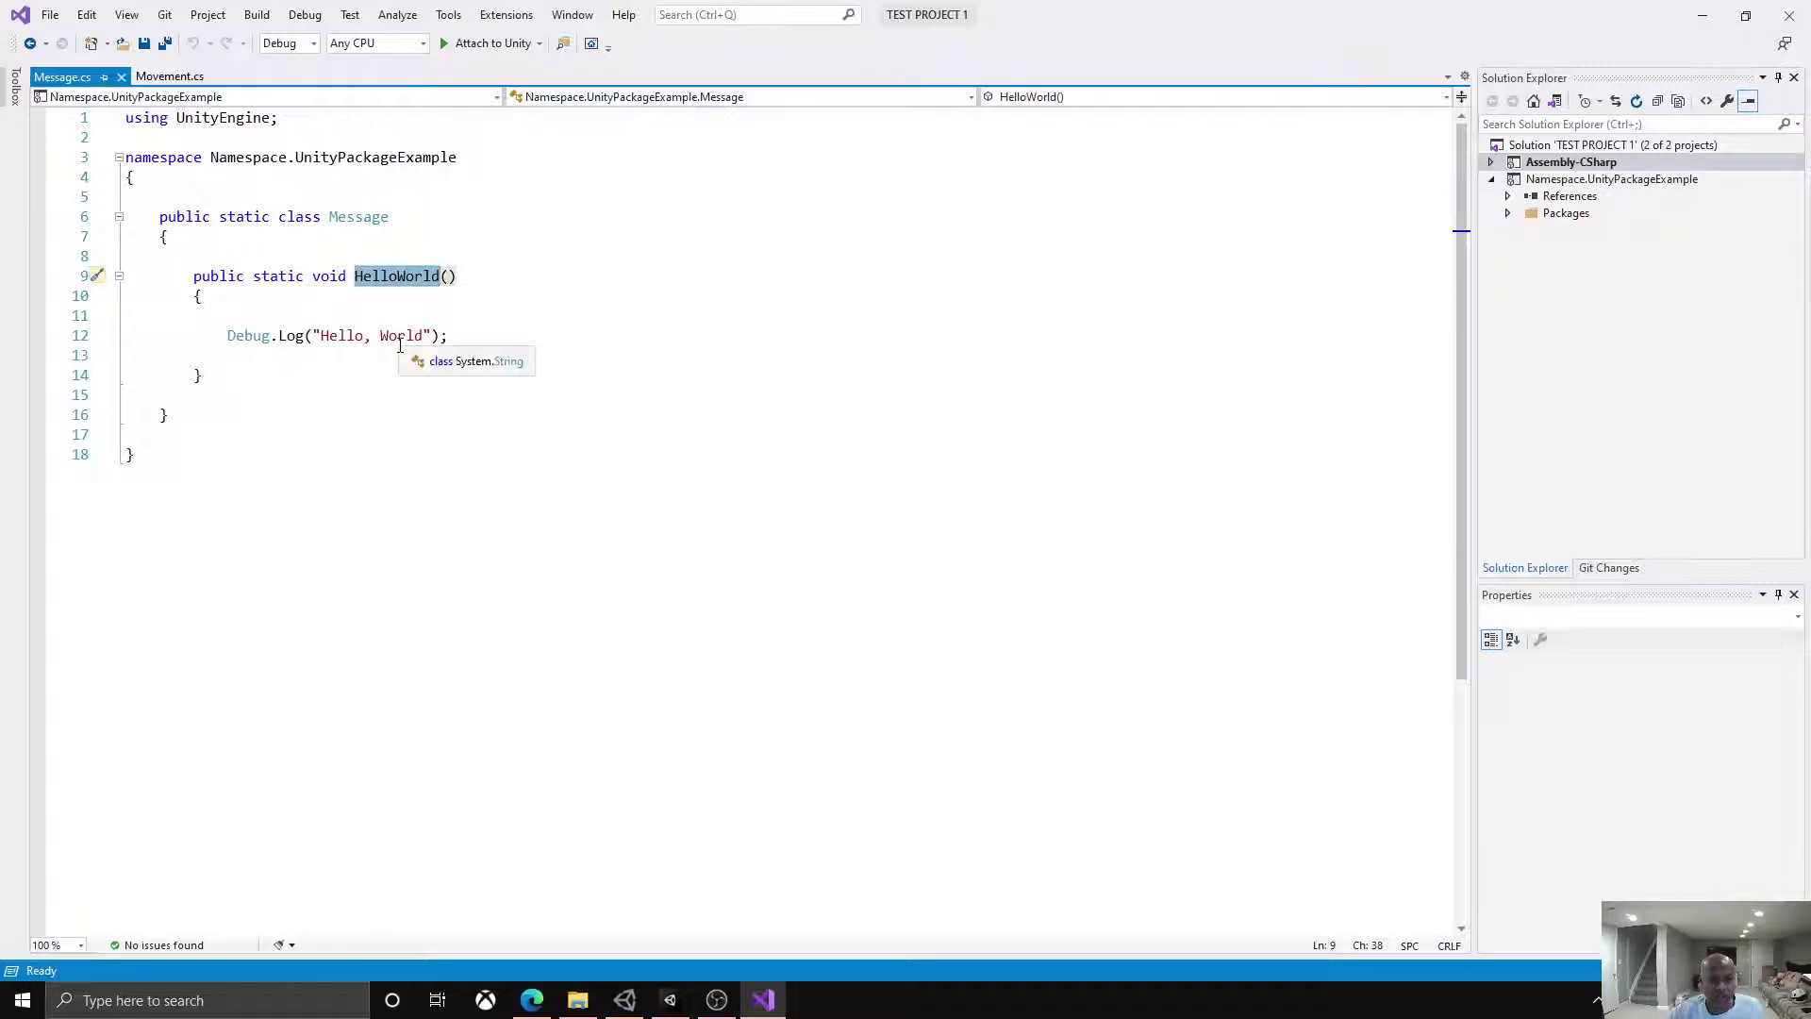
left_click(459, 345)
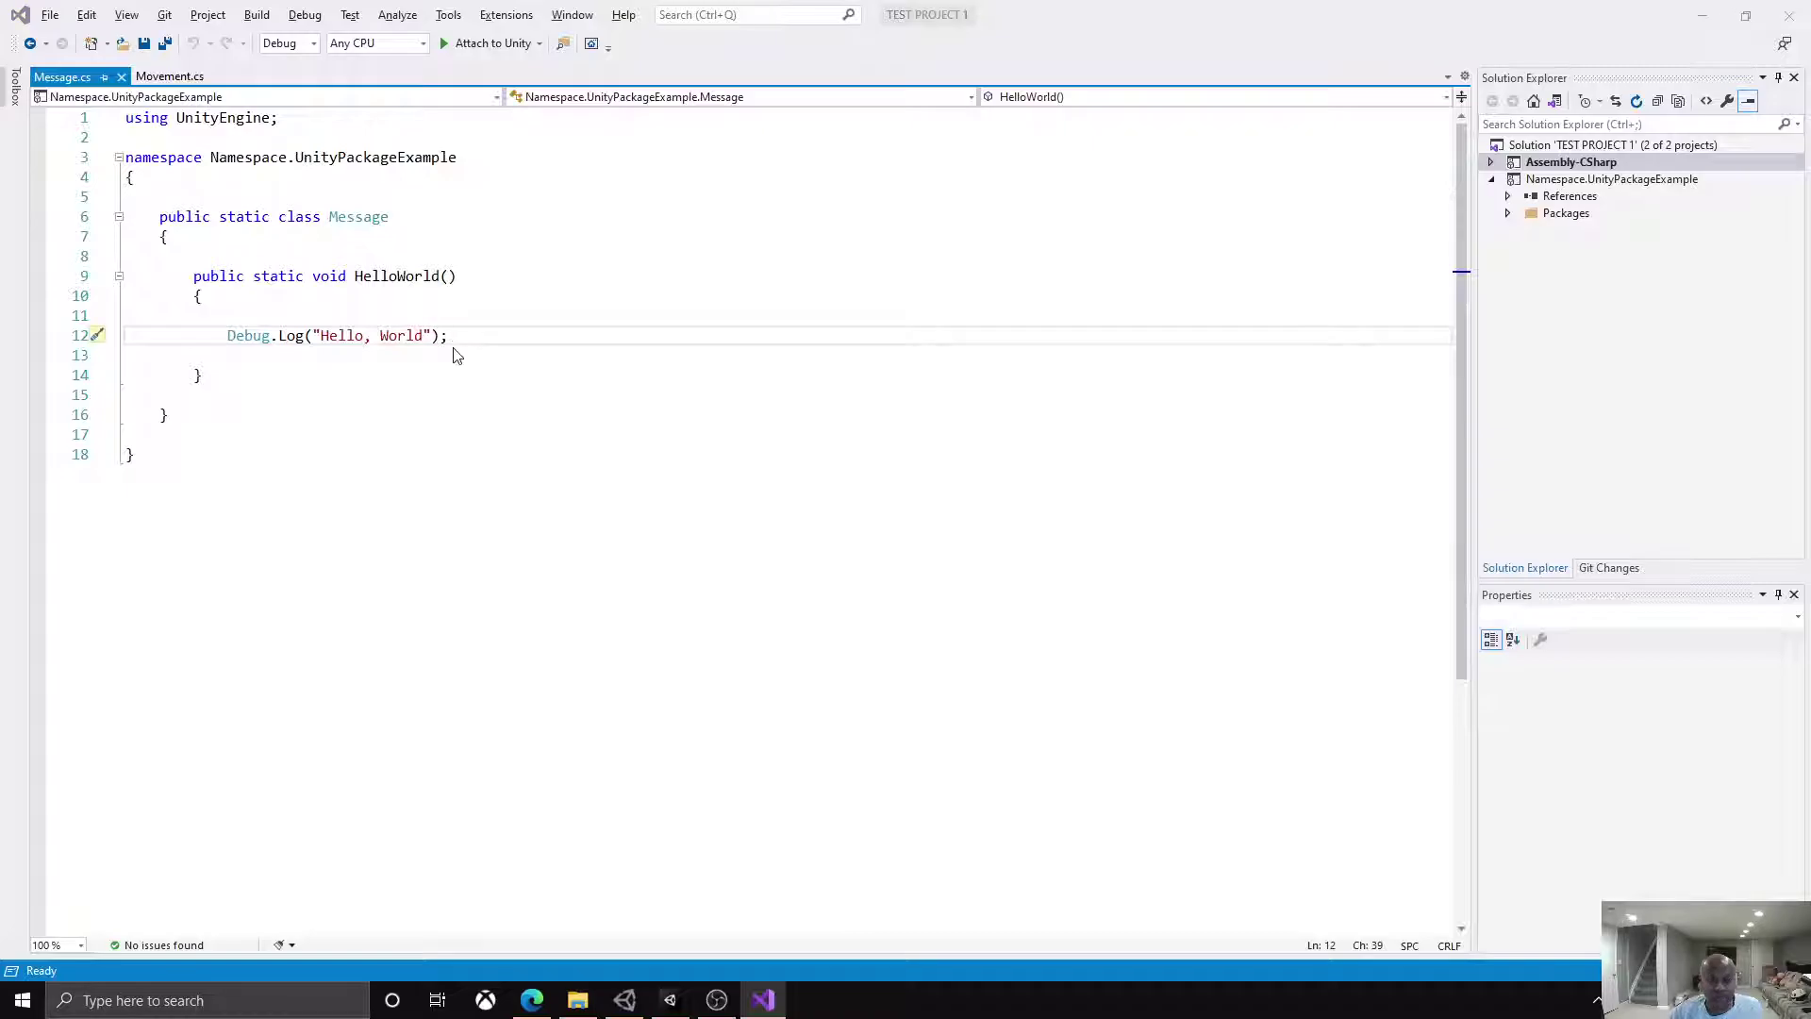
Step: Switch back to Unity, open the Unity Package Example folder, and look at the Assembly Definition option among the creatable assets
key("alt+Tab")
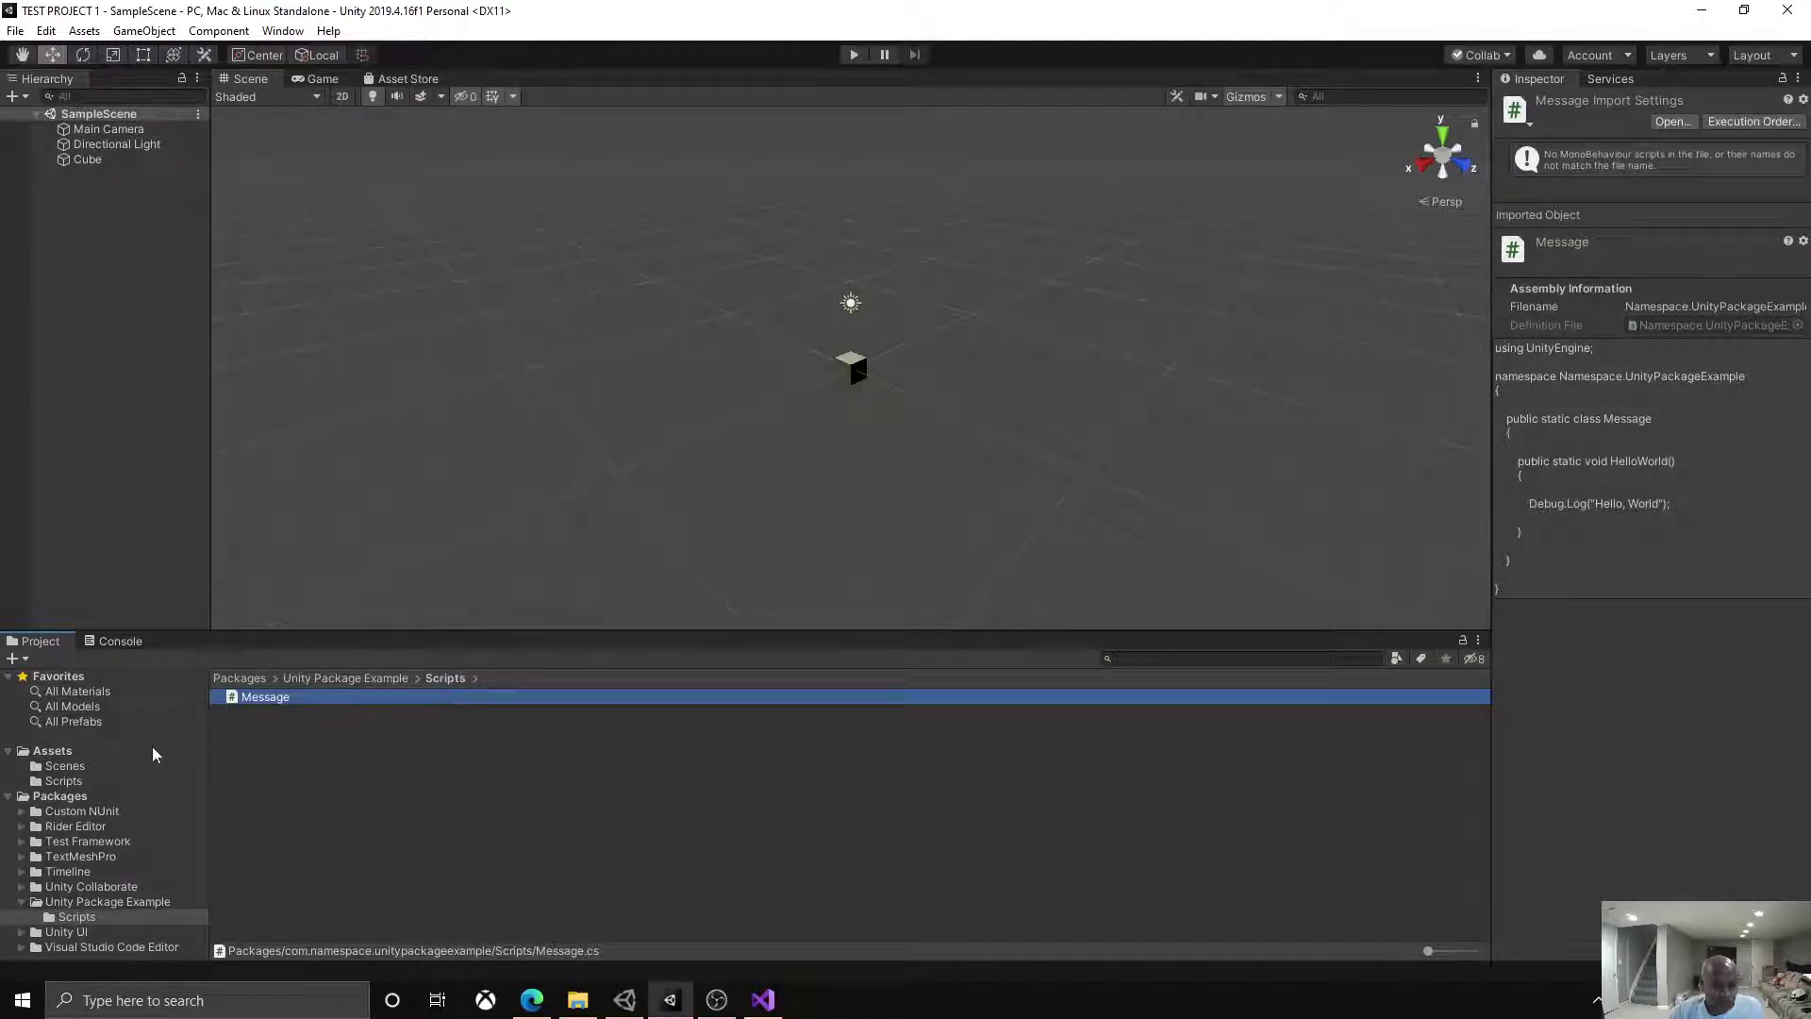
left_click(76, 903)
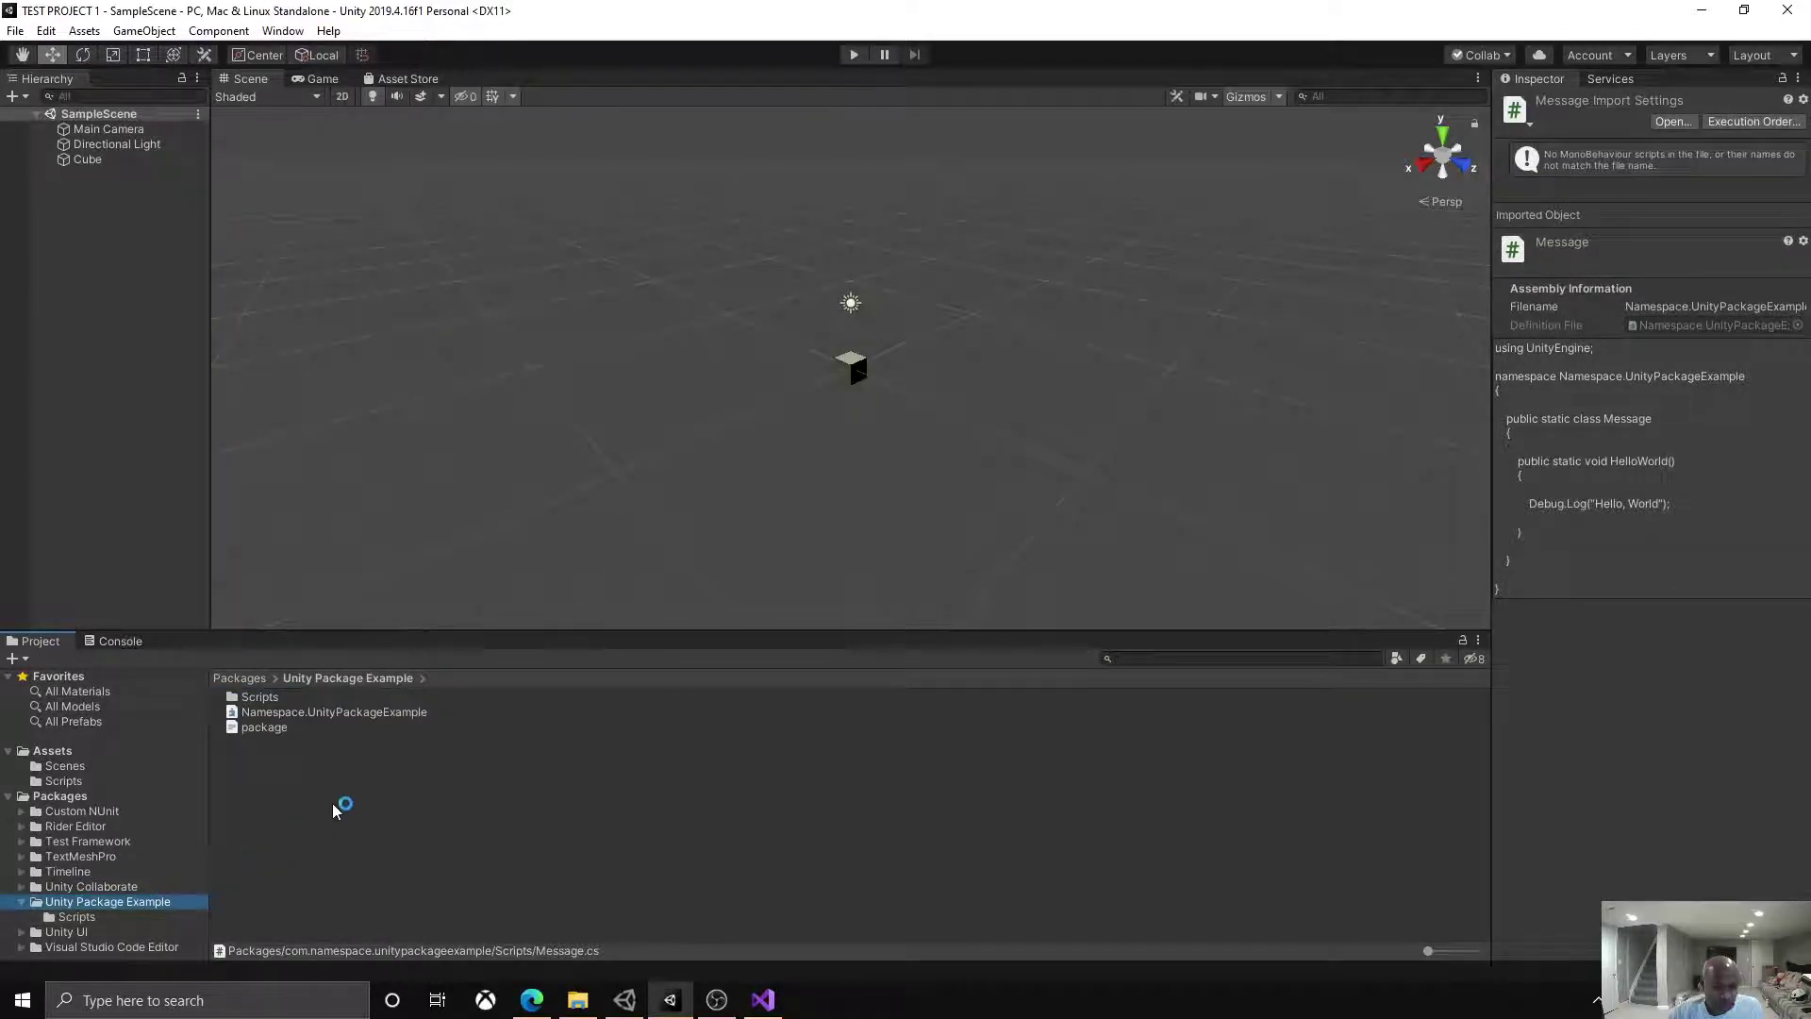
right_click(266, 768)
mouse_move(371, 286)
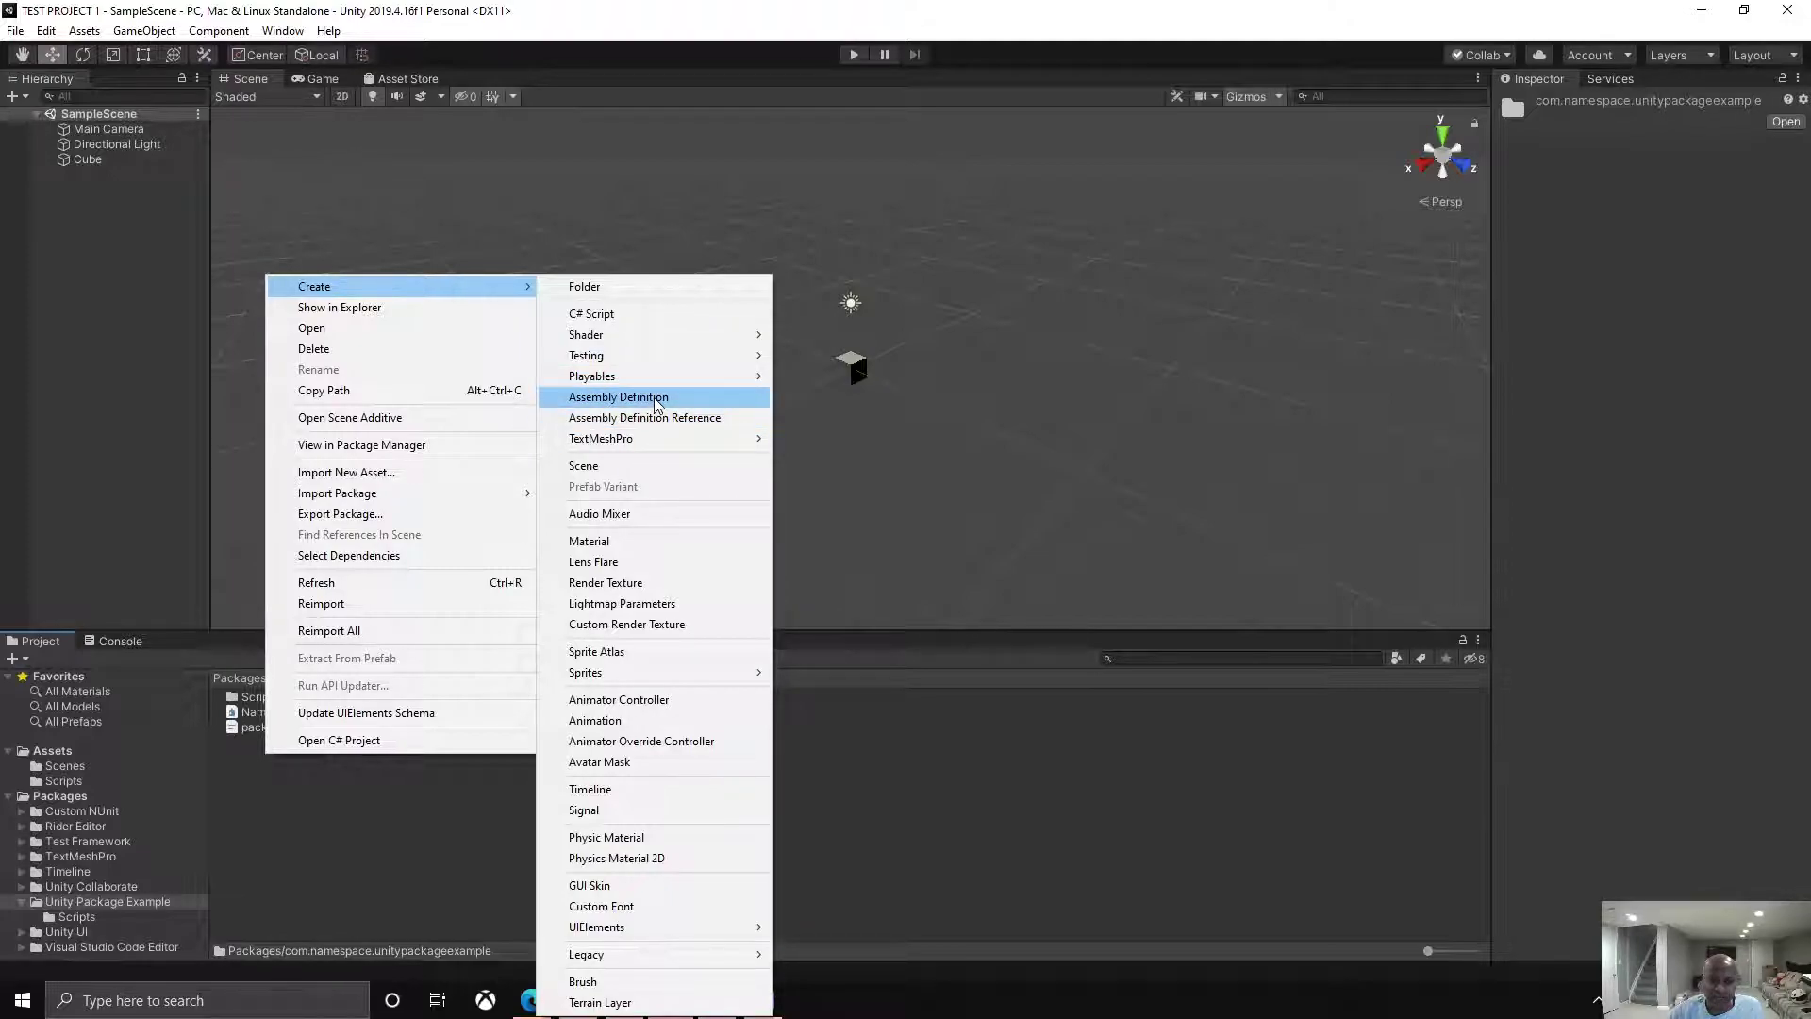
left_click(728, 33)
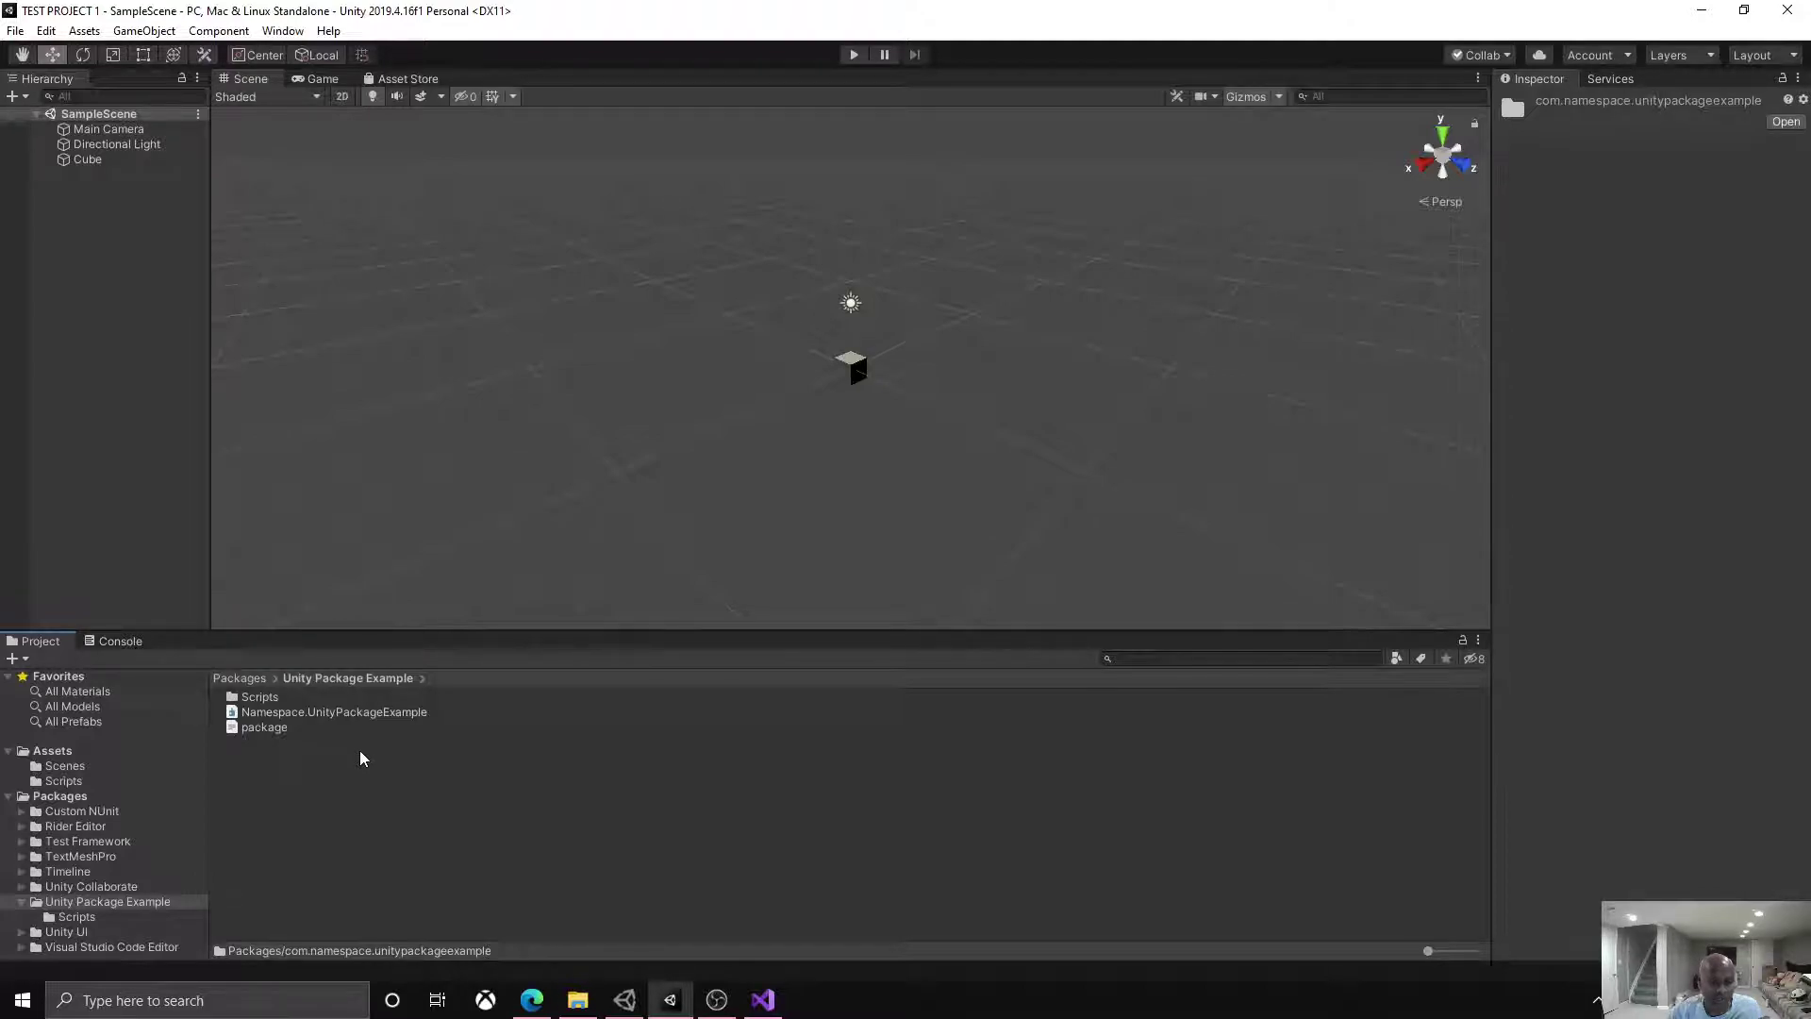
Step: Open the Movement script from Assets > Scripts in Visual Studio and review the Translate and HelloWorld calls in Update
left_click(53, 750)
left_click(68, 783)
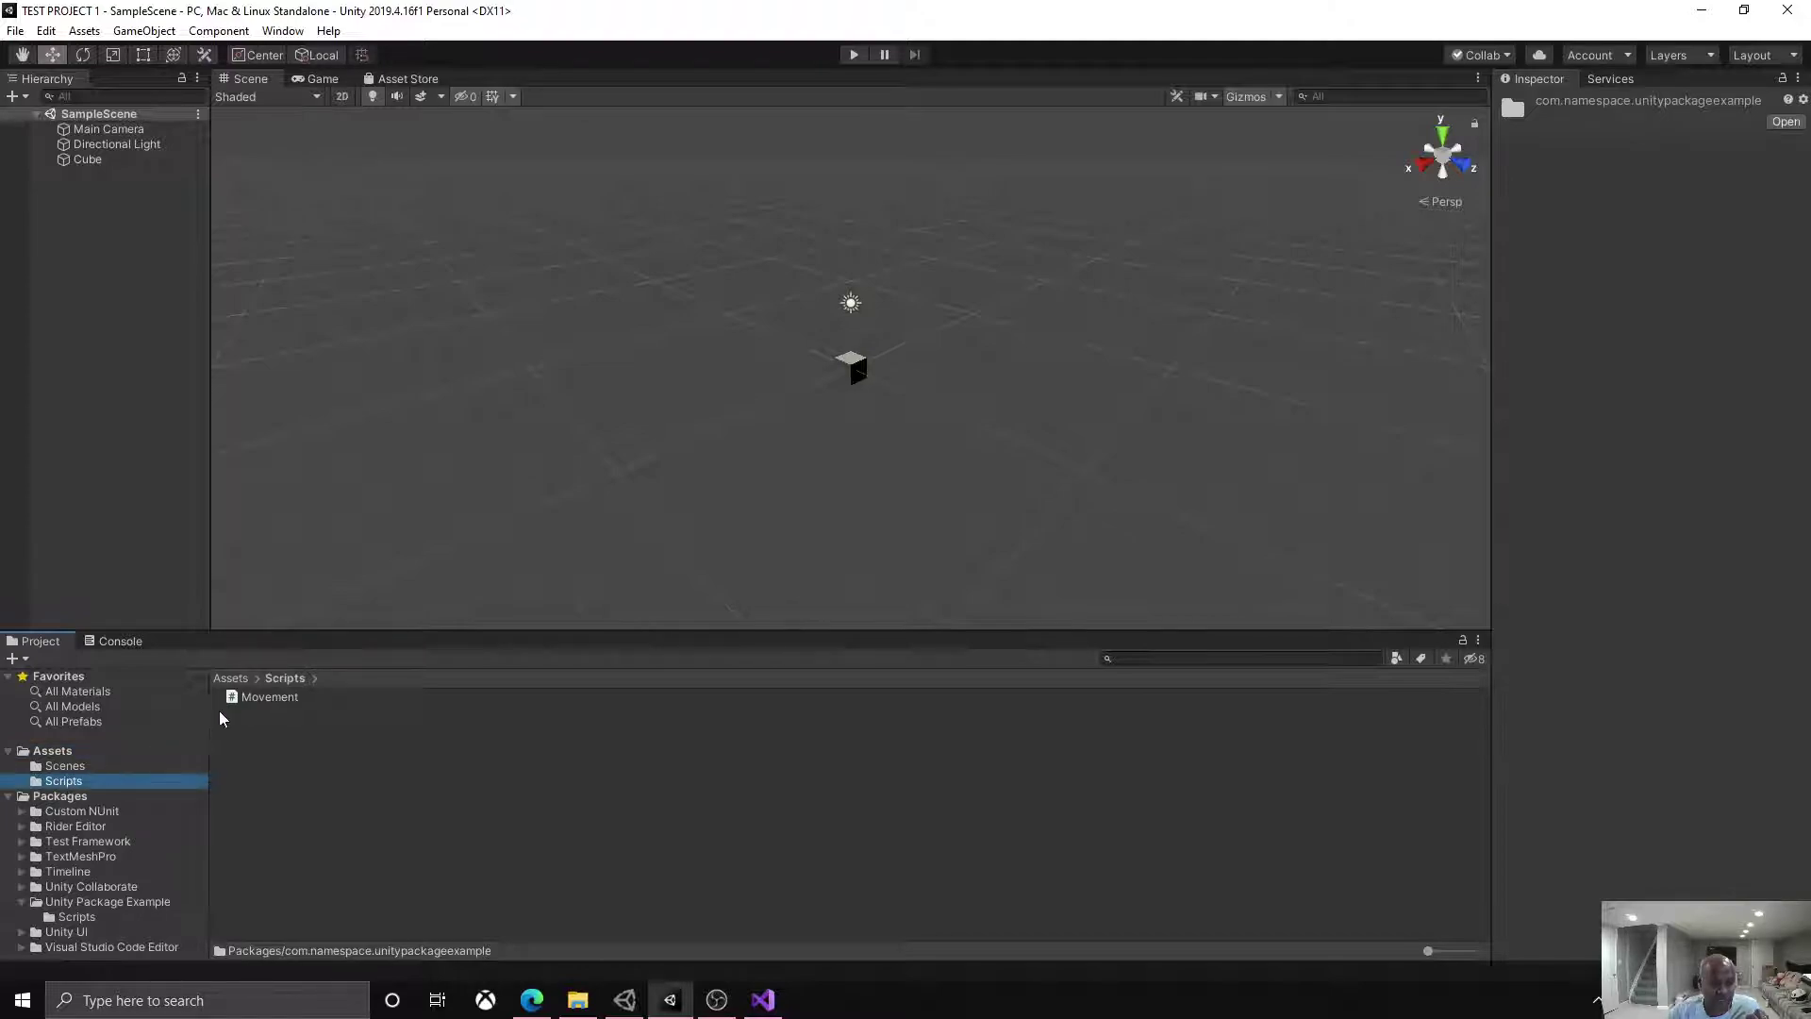
left_click(244, 700)
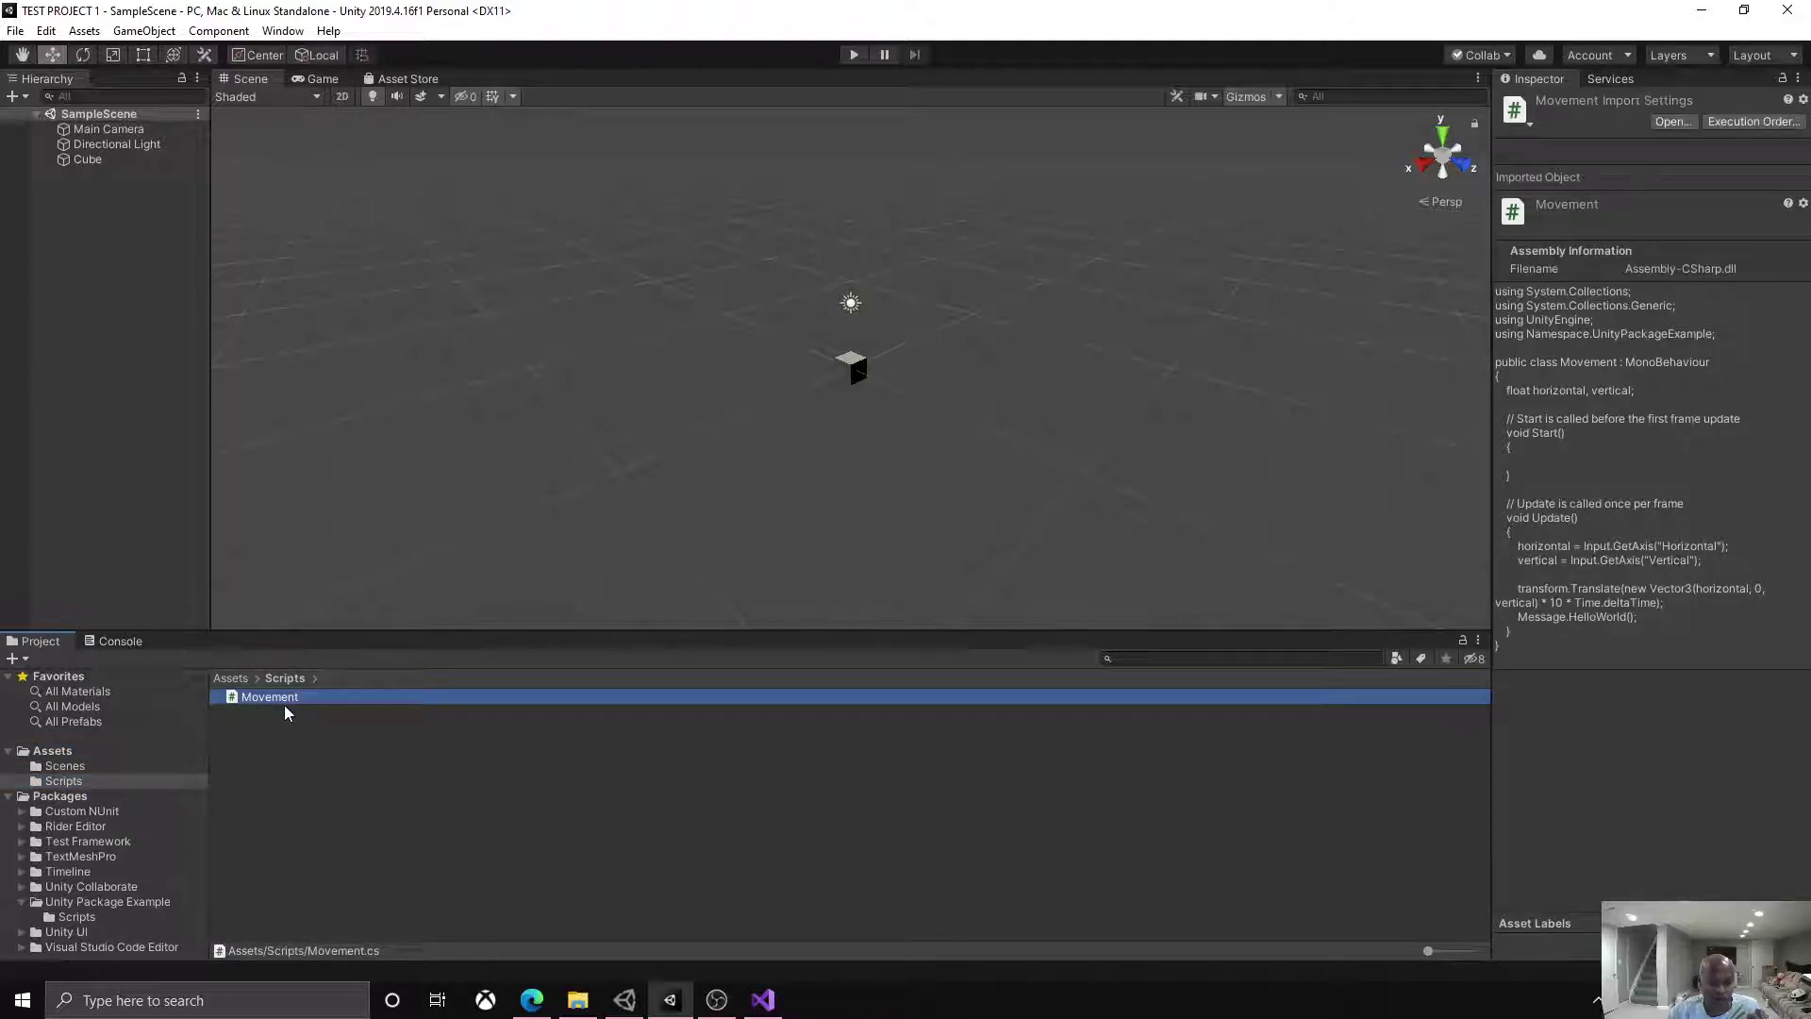
double_click(269, 697)
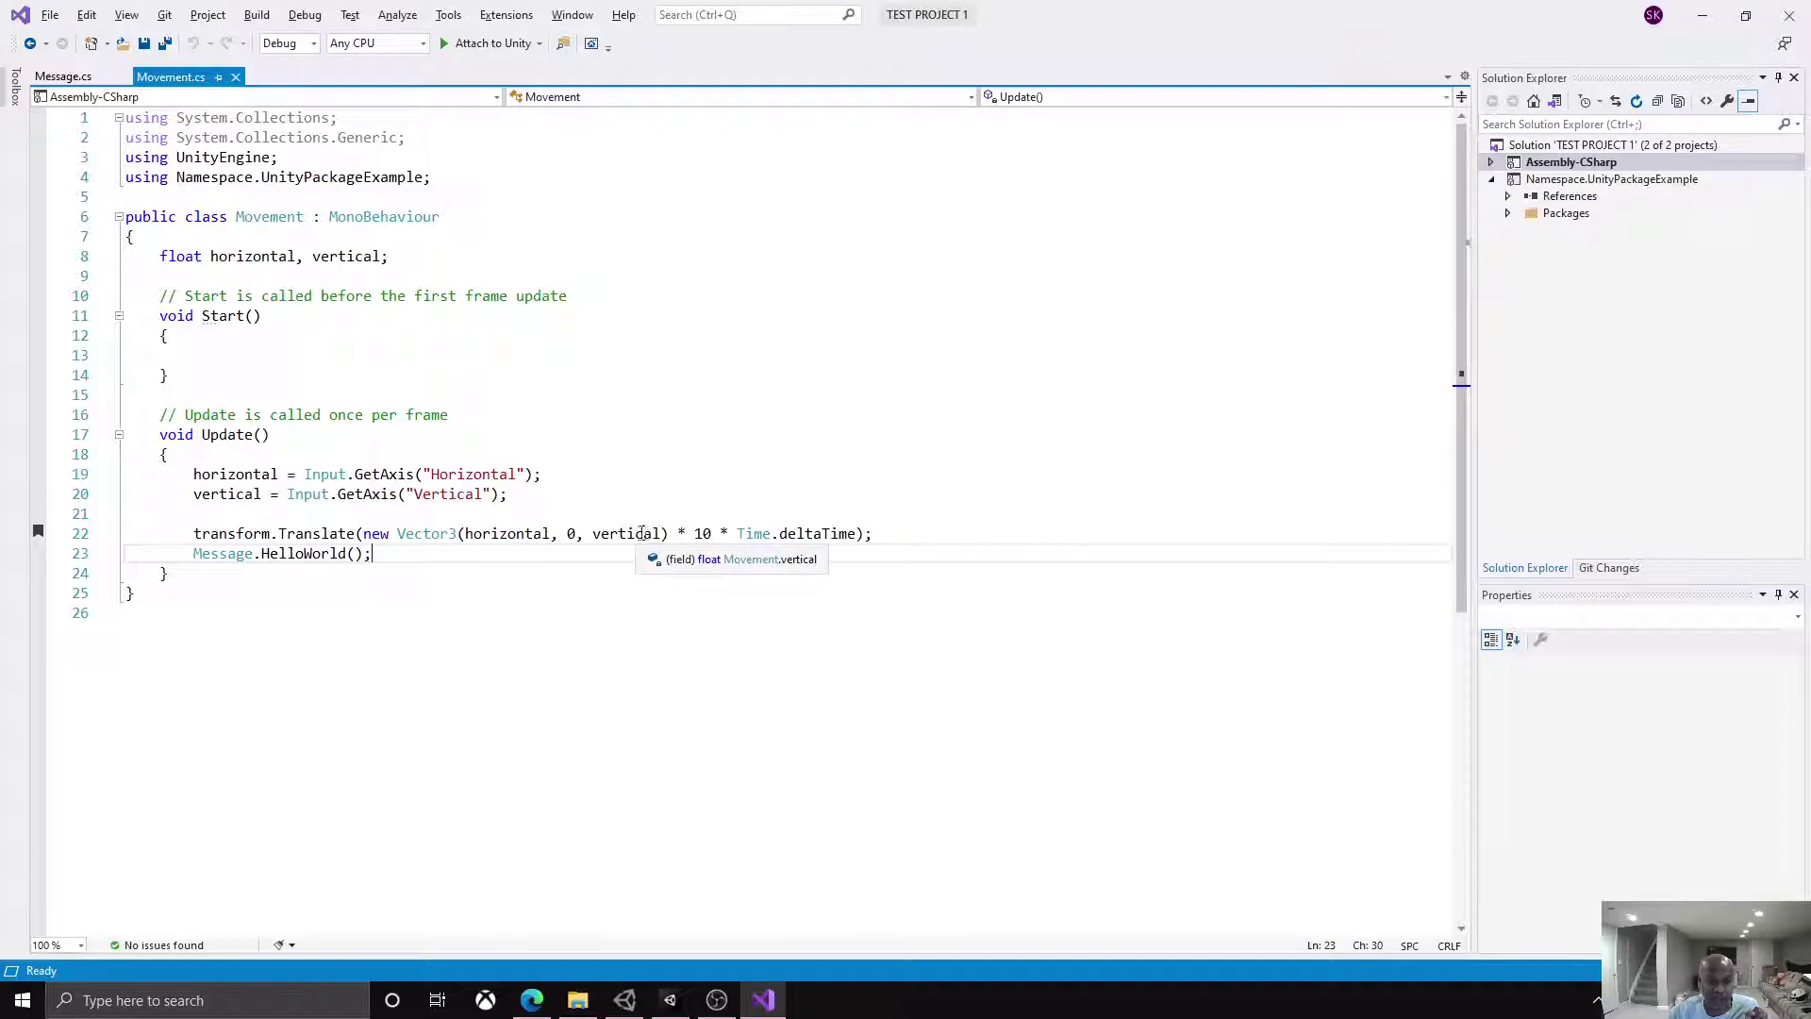
left_click(734, 535)
left_click(816, 536)
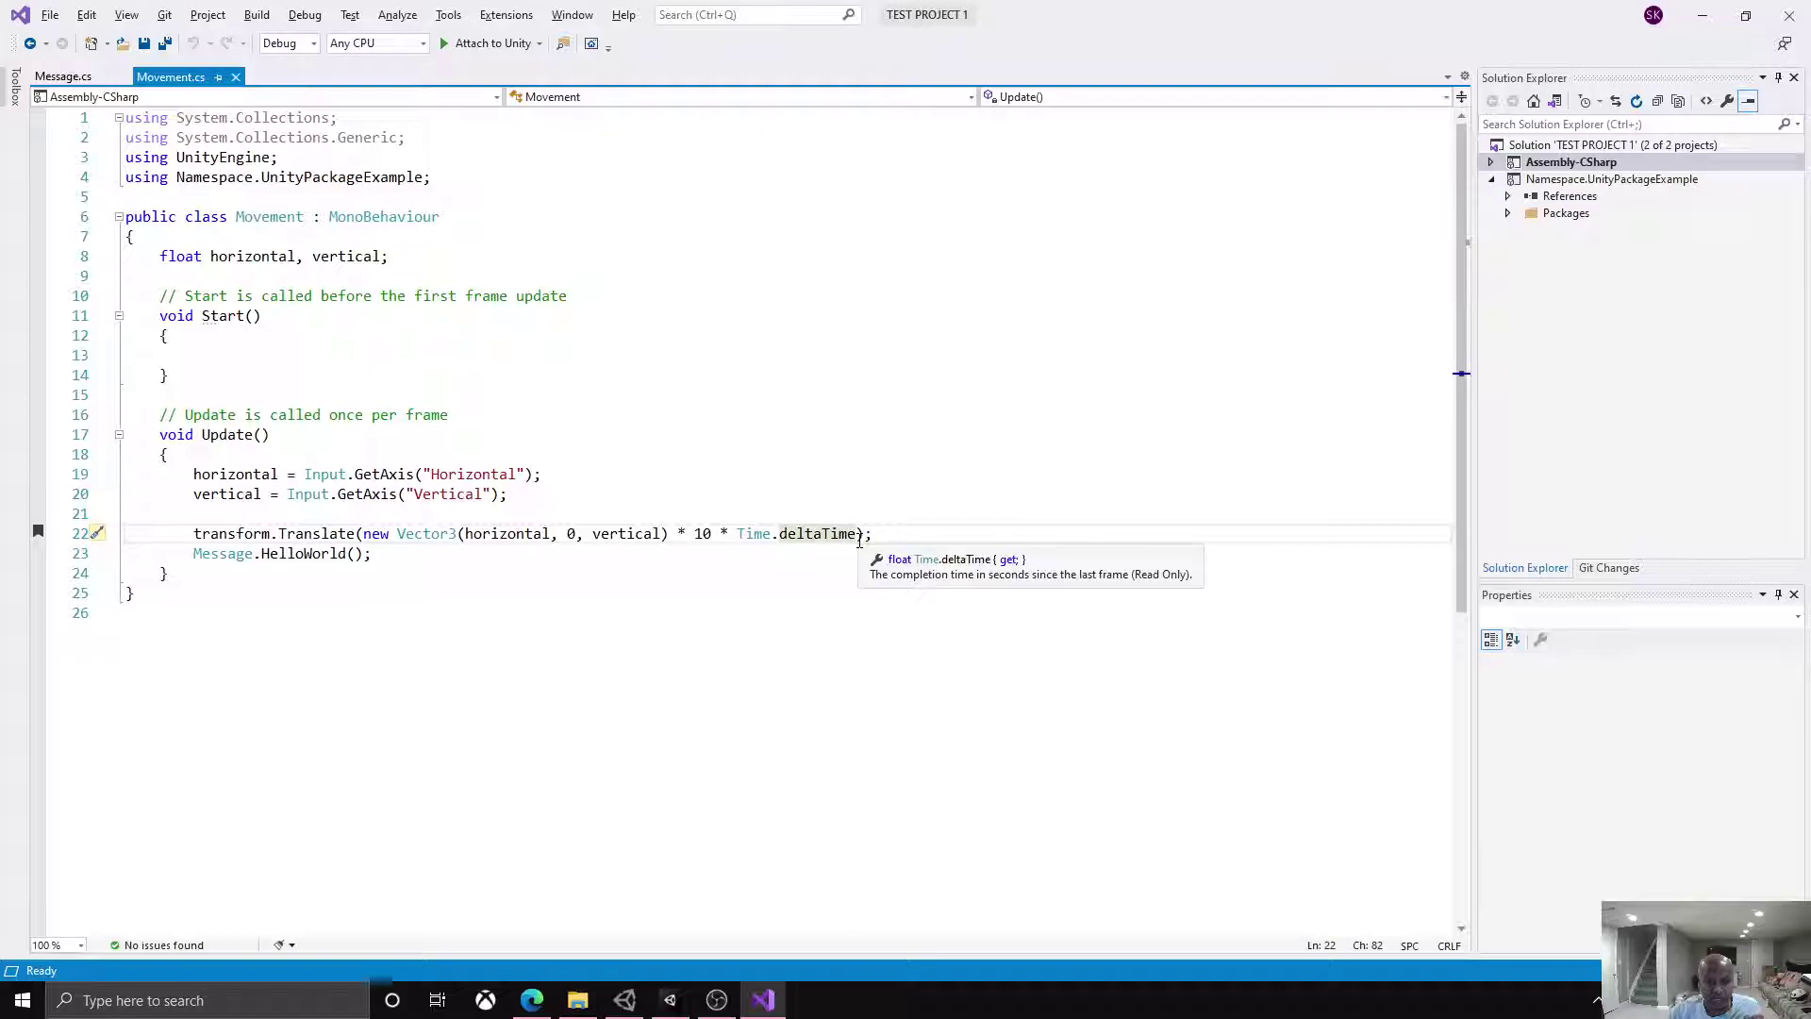
left_click(429, 556)
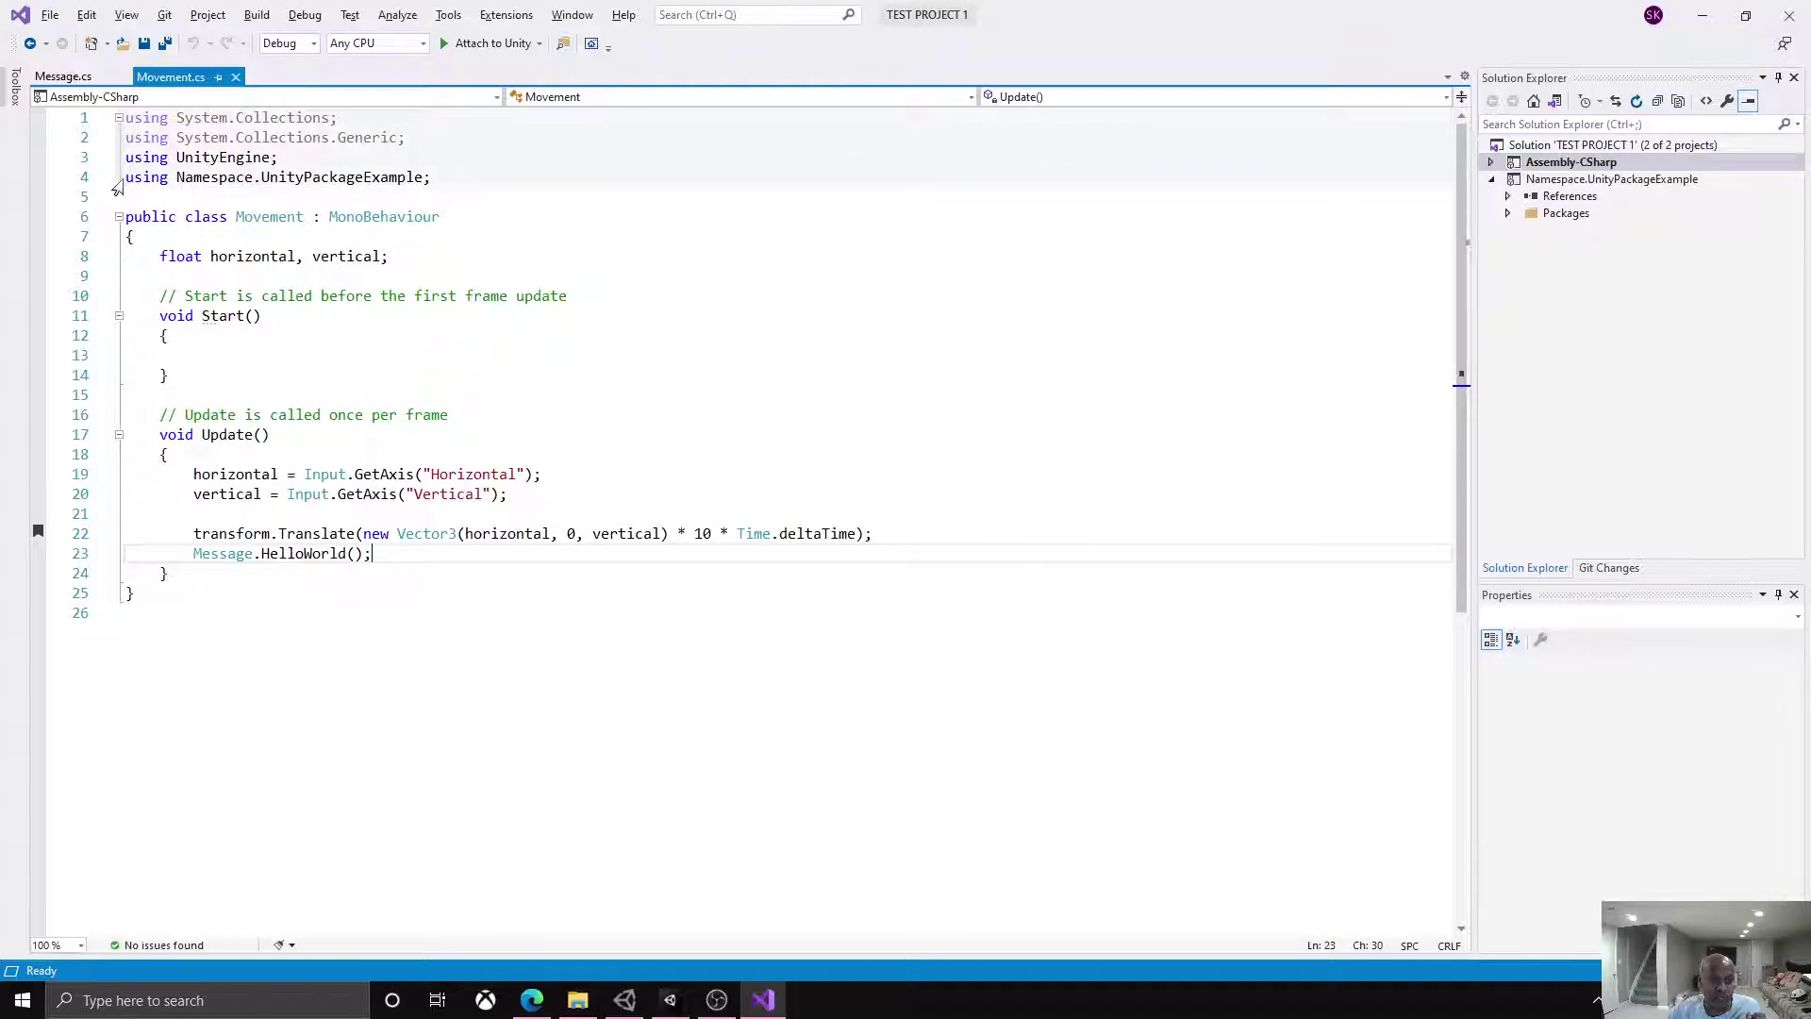
Step: Highlight the Namespace.UnityPackageExample using directive and examine the Message.HelloWorld() call in the Movement script
left_click_drag(126, 177, 479, 183)
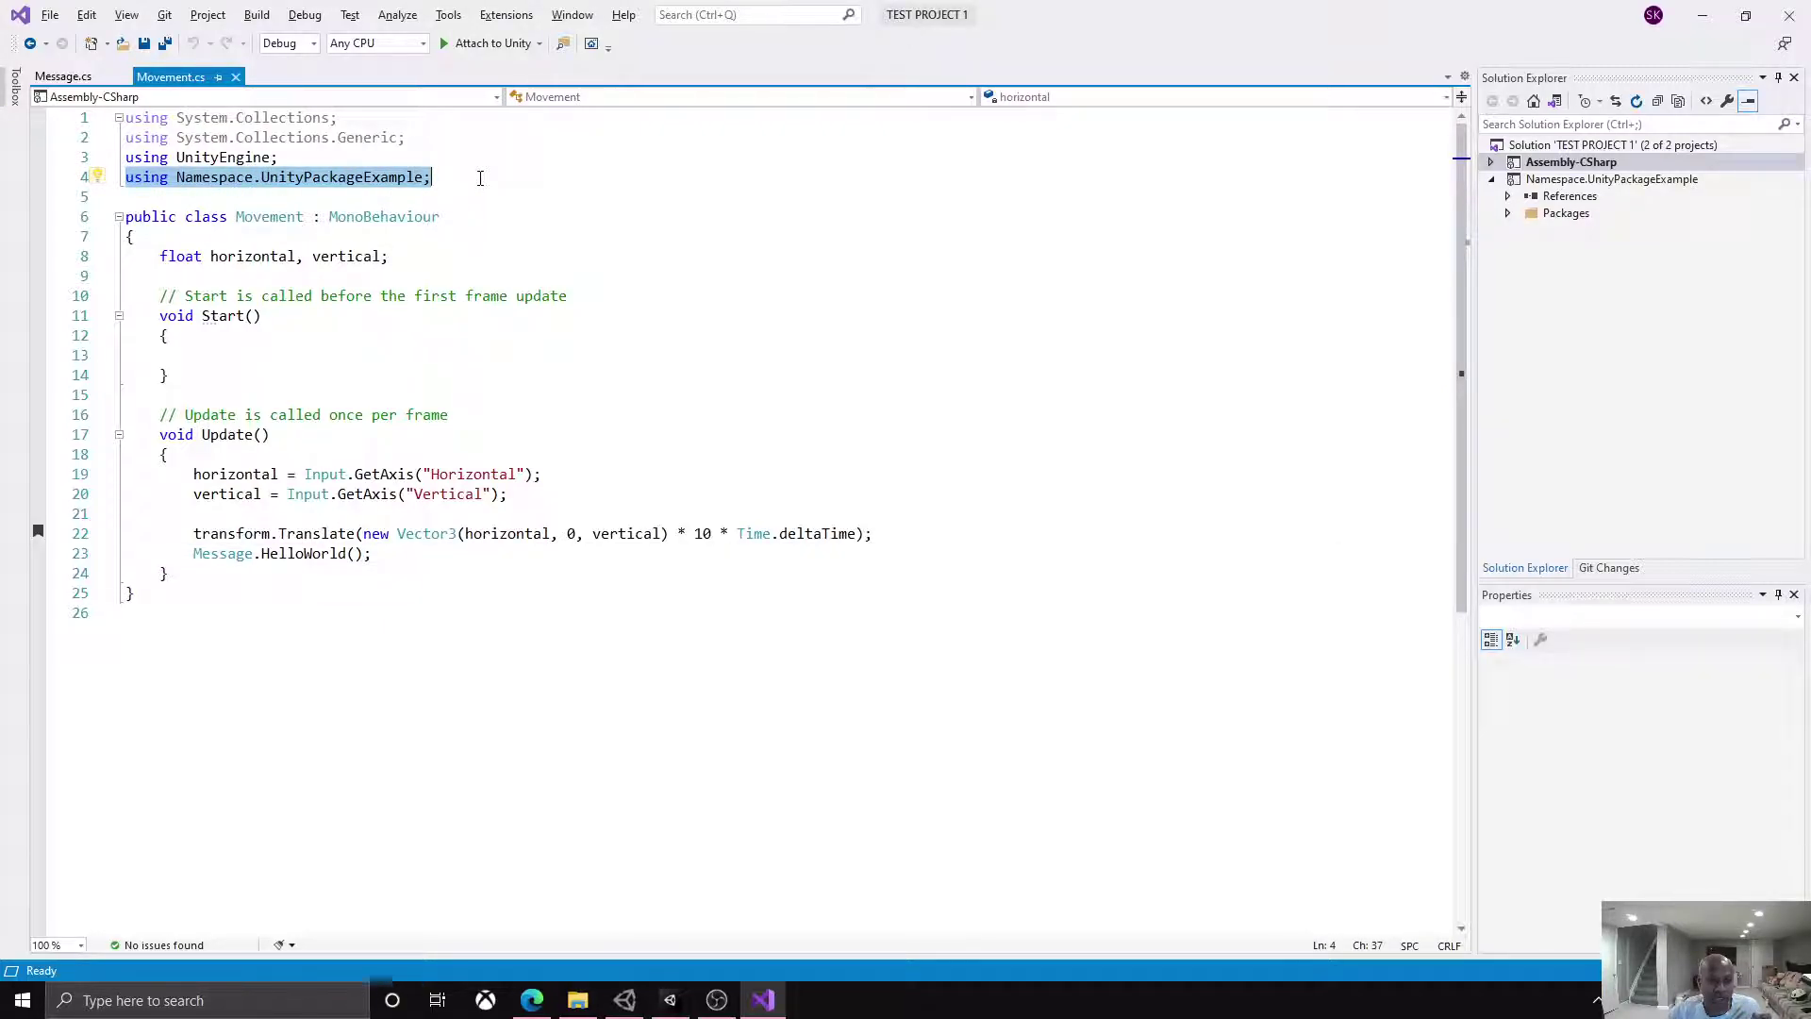
left_click(225, 553)
left_click(365, 553)
left_click_drag(365, 552, 364, 543)
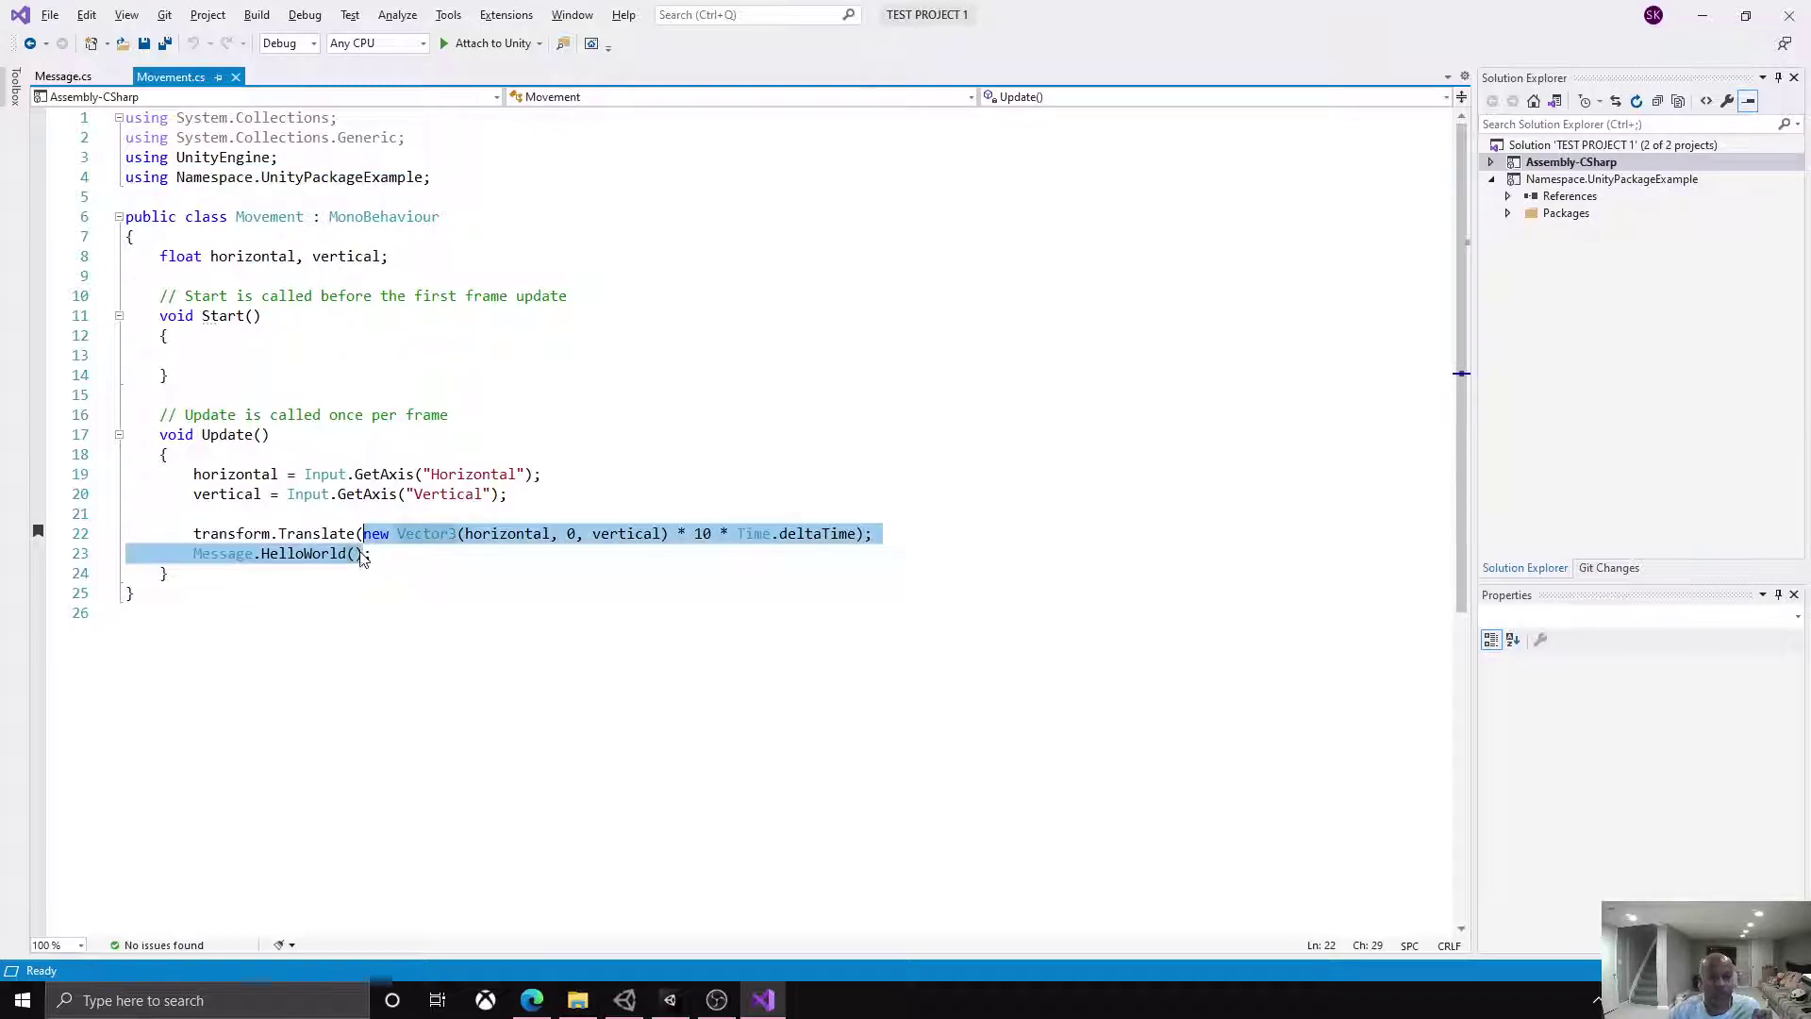
left_click(382, 560)
left_click(226, 553)
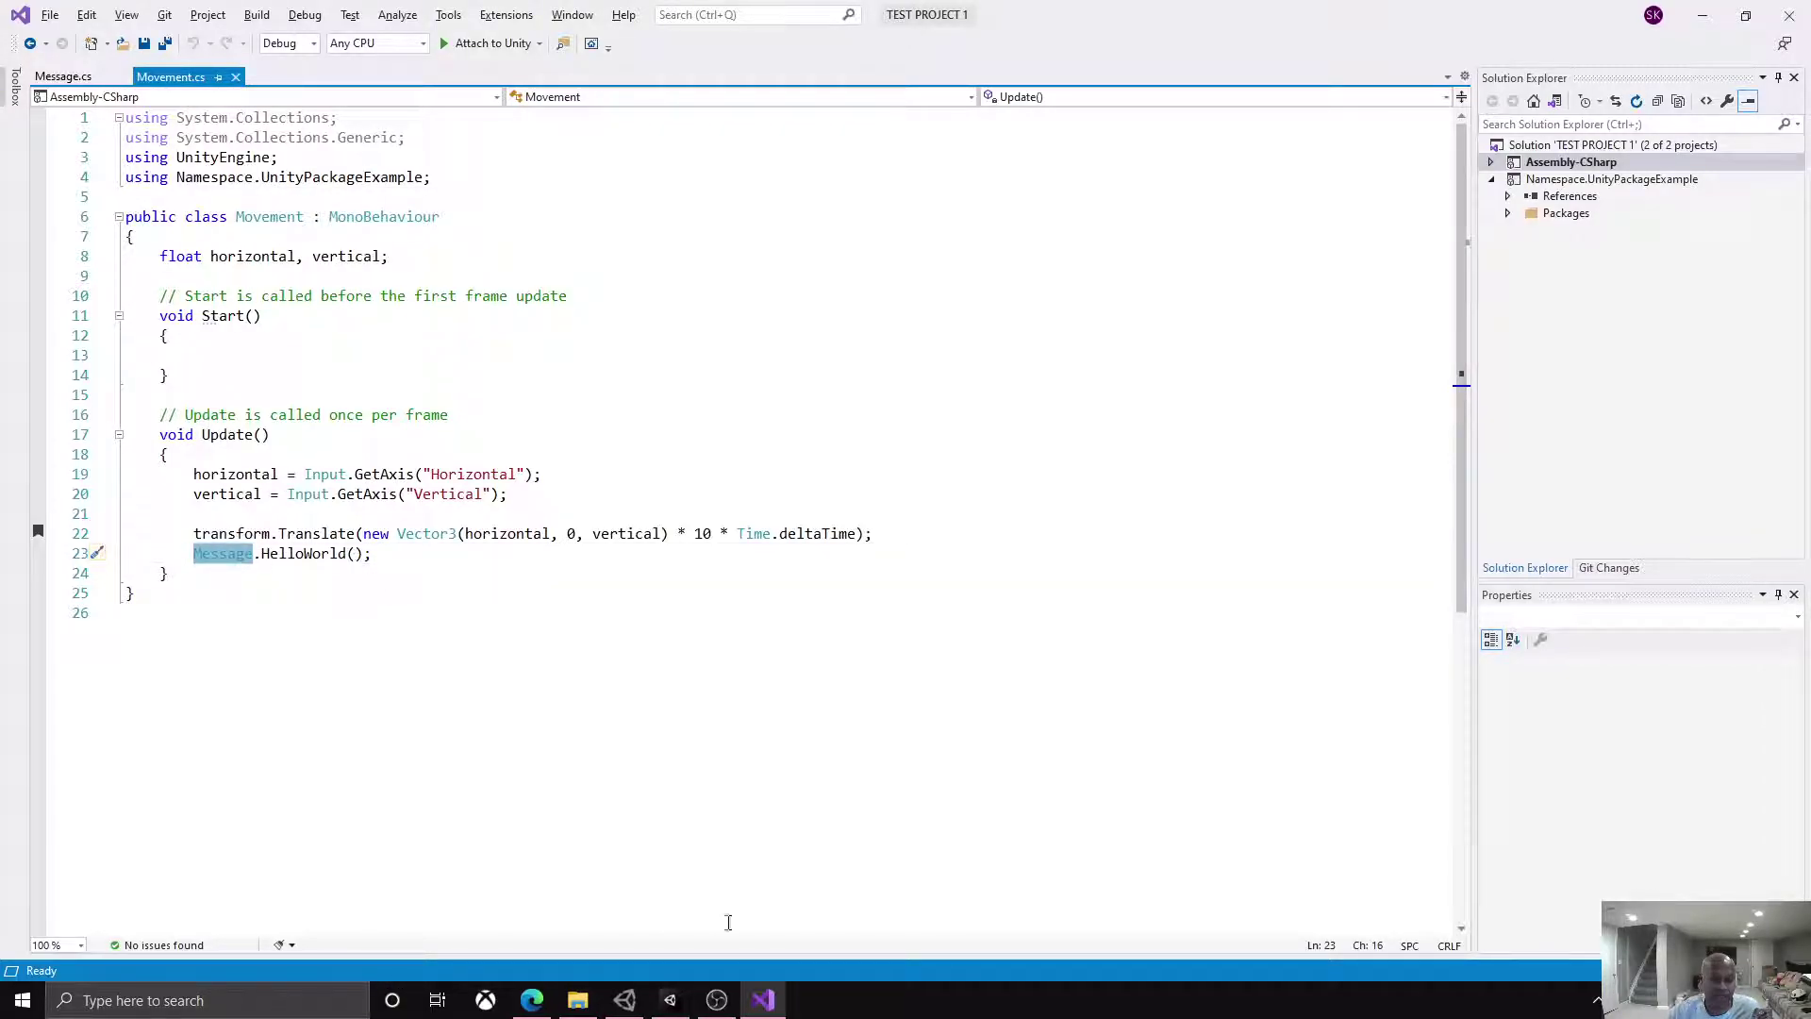
Step: Switch to Unity, run the scene in Play mode, and show the Console to check the script's log output
left_click(670, 999)
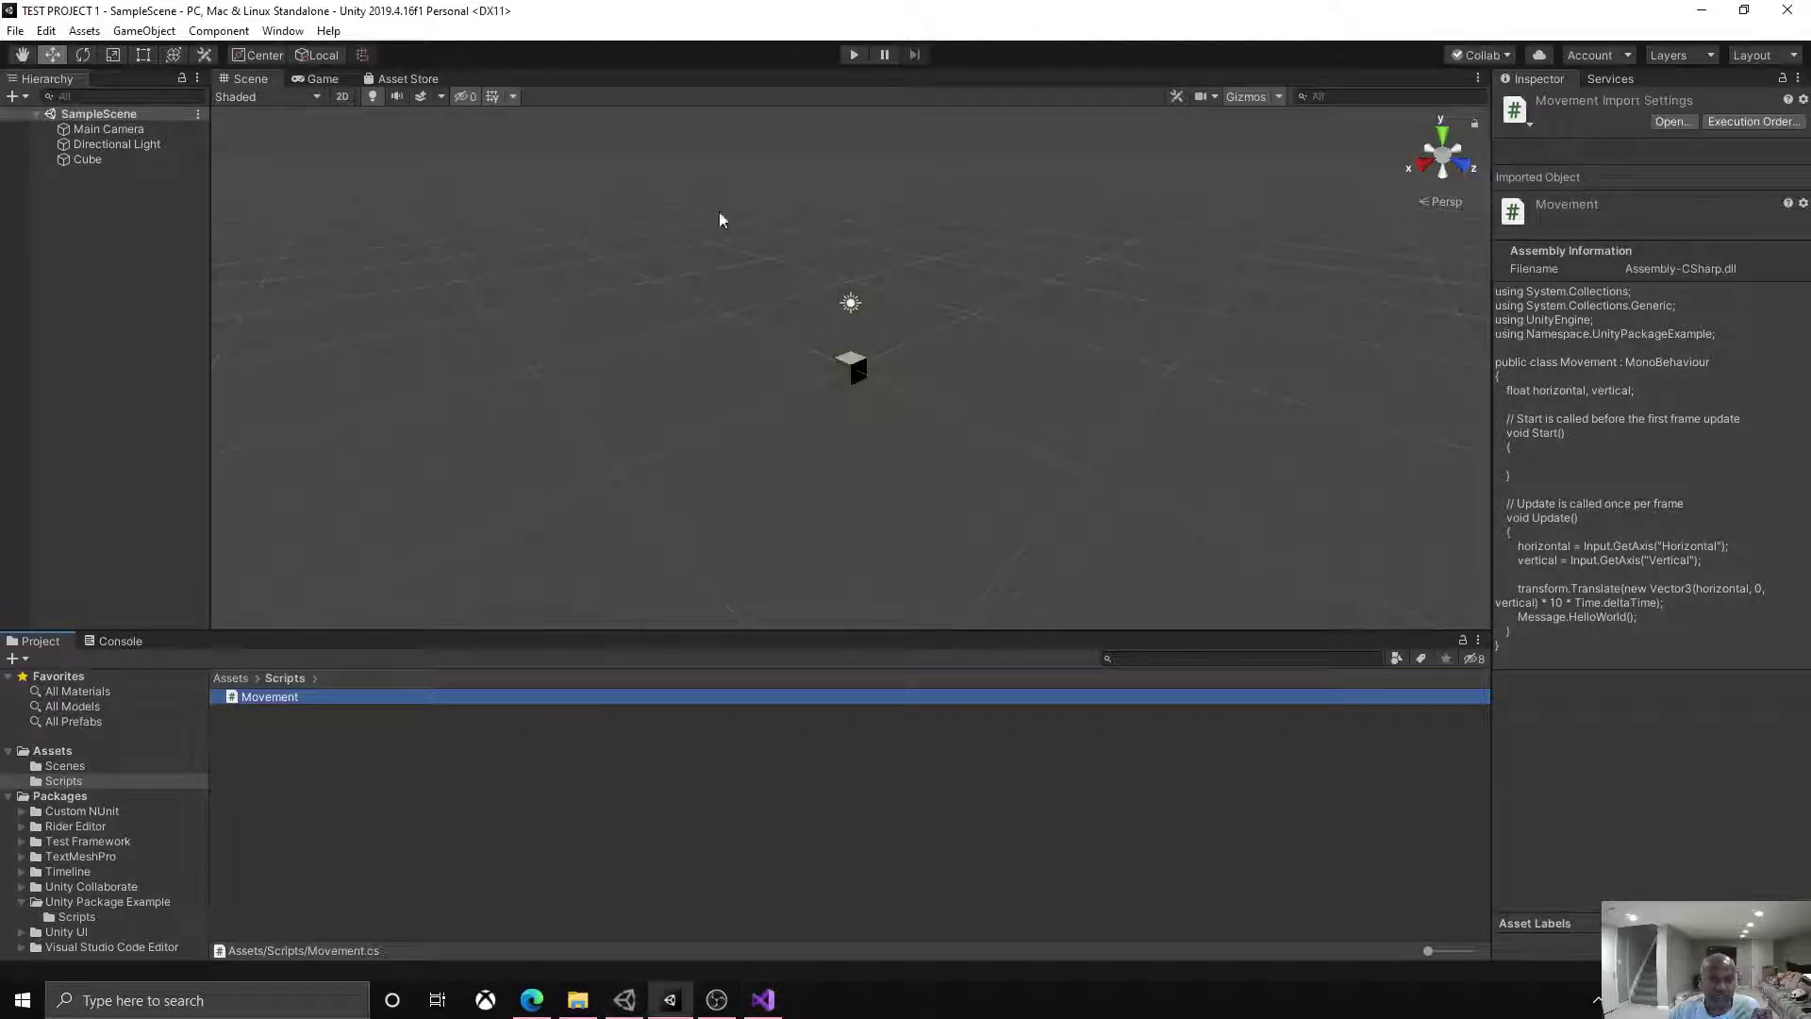
left_click(853, 54)
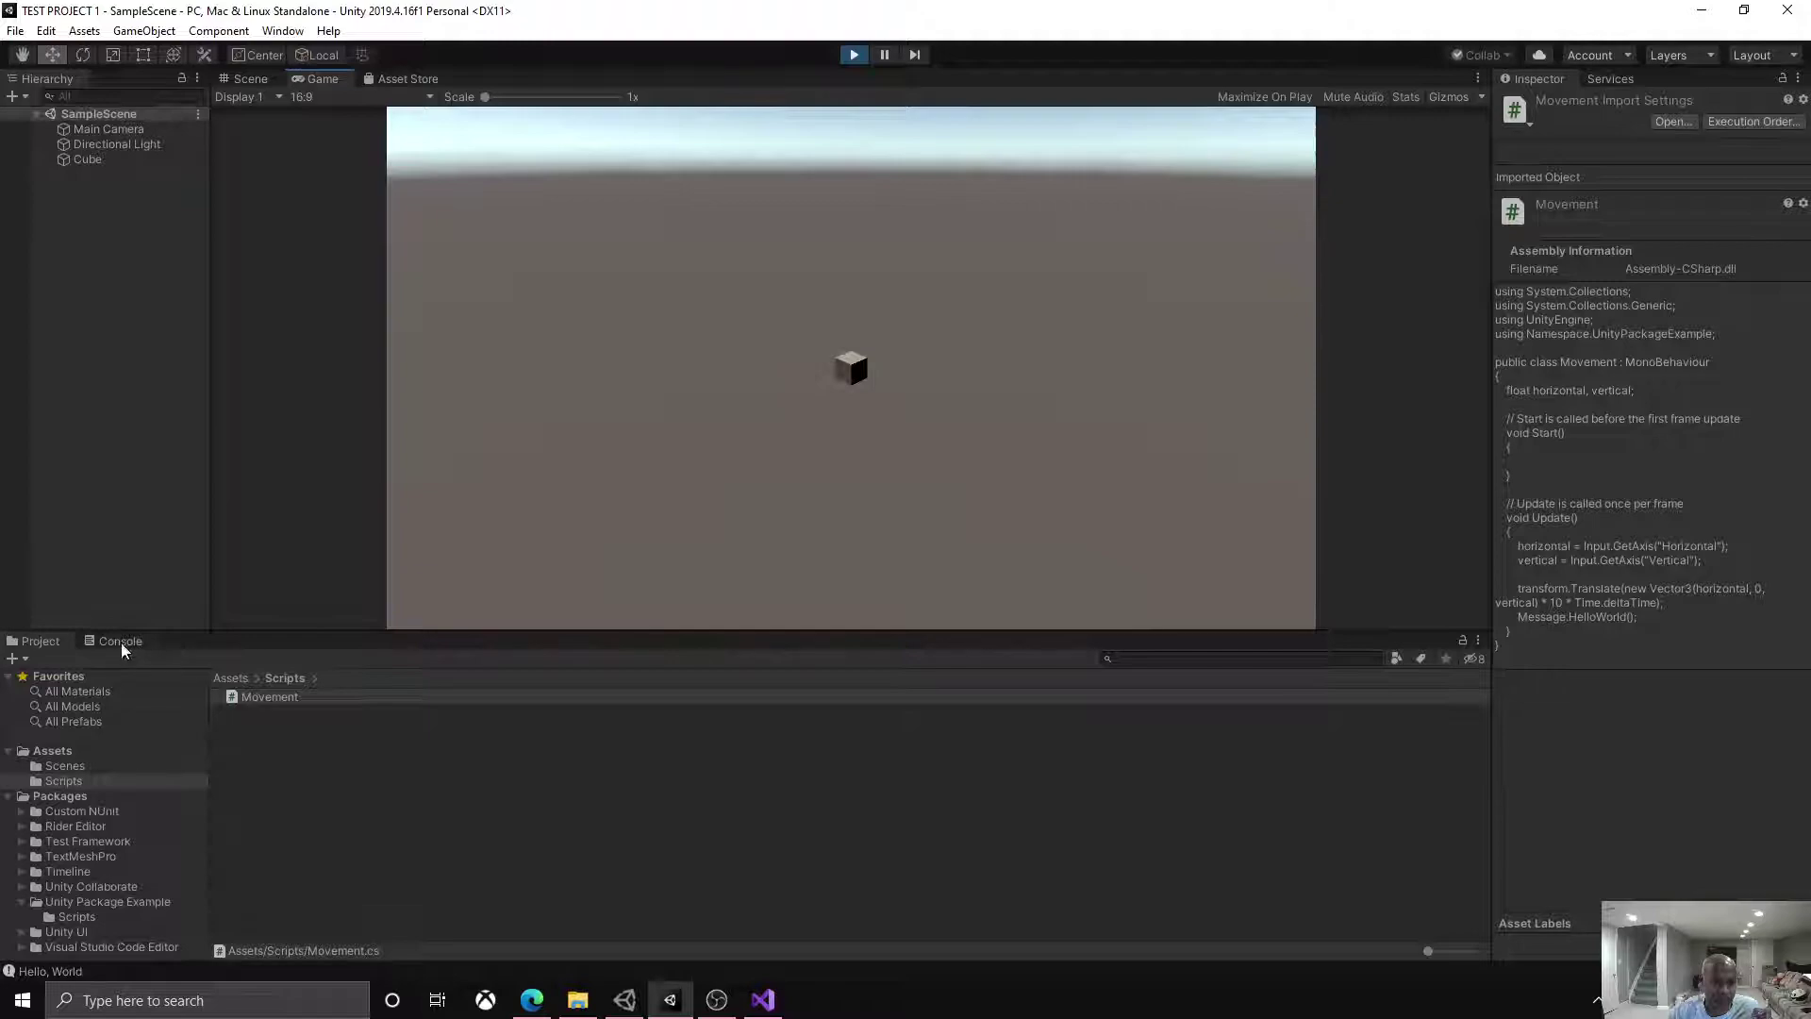
left_click(120, 642)
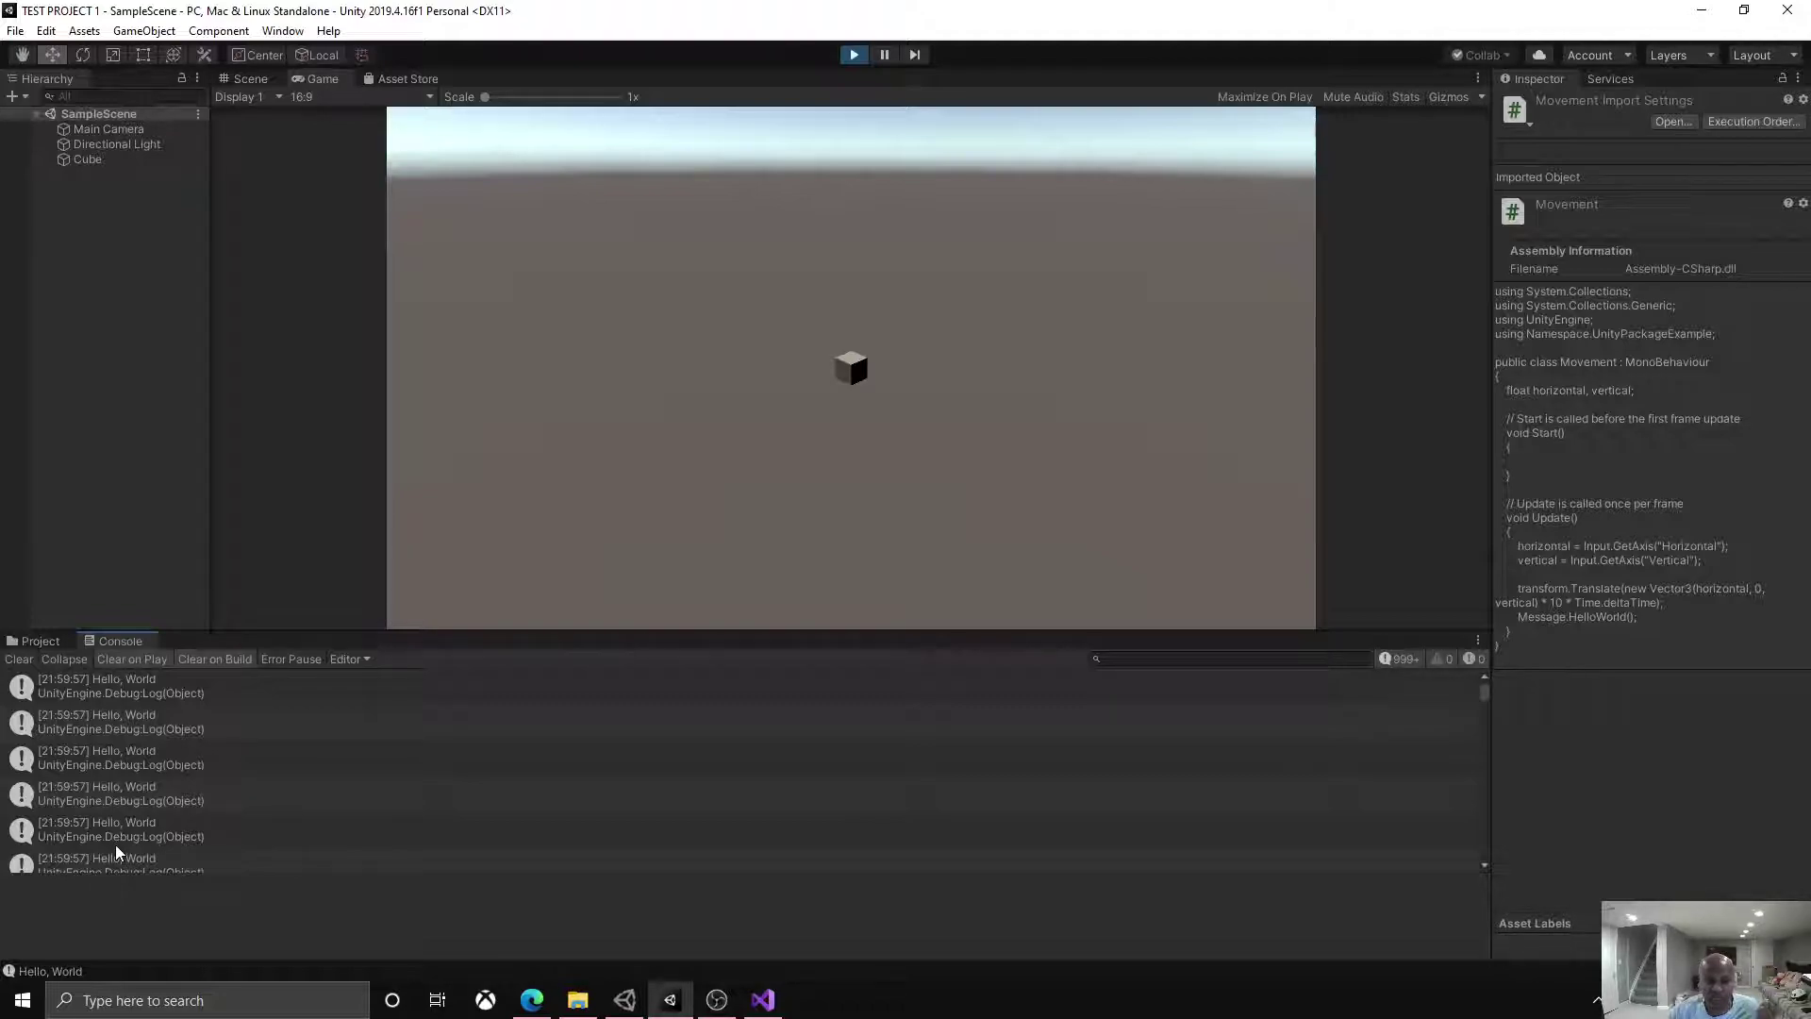
Step: Bring back Unity's project file list, switch to File Explorer, and go up to the TEST PROJECT 1 Packages folder to view its contents
left_click(38, 644)
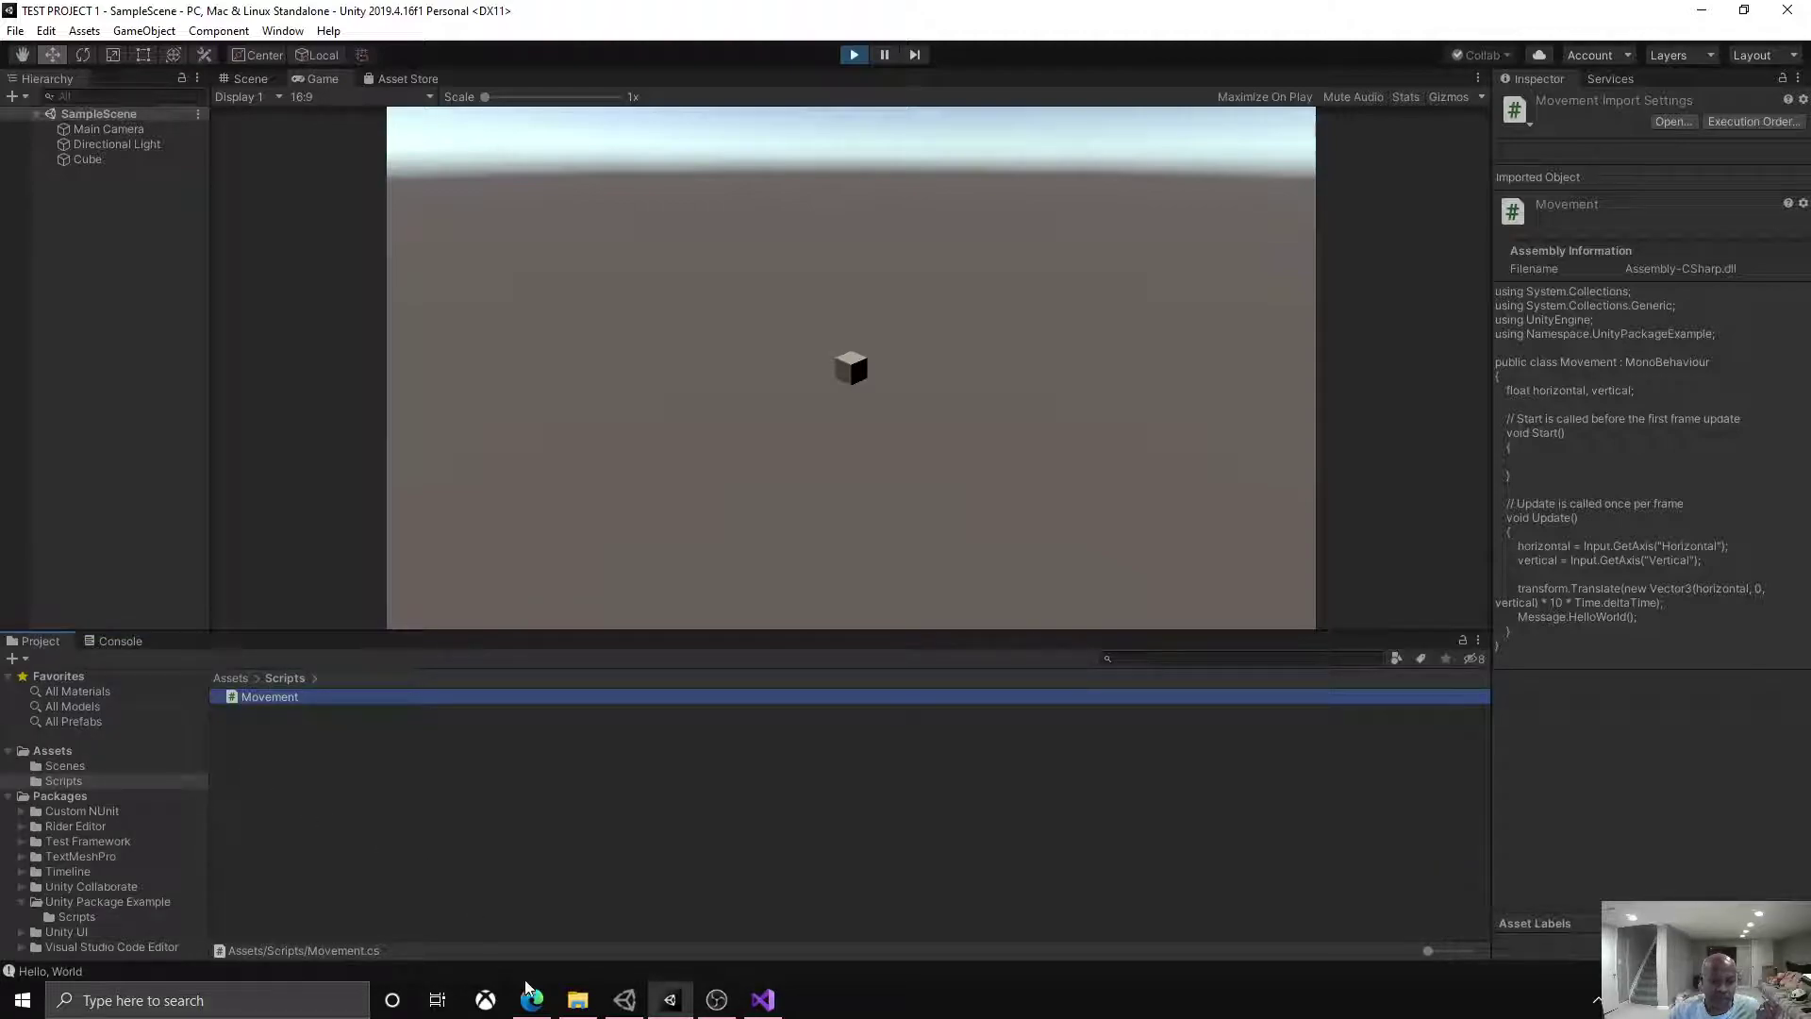
left_click(579, 999)
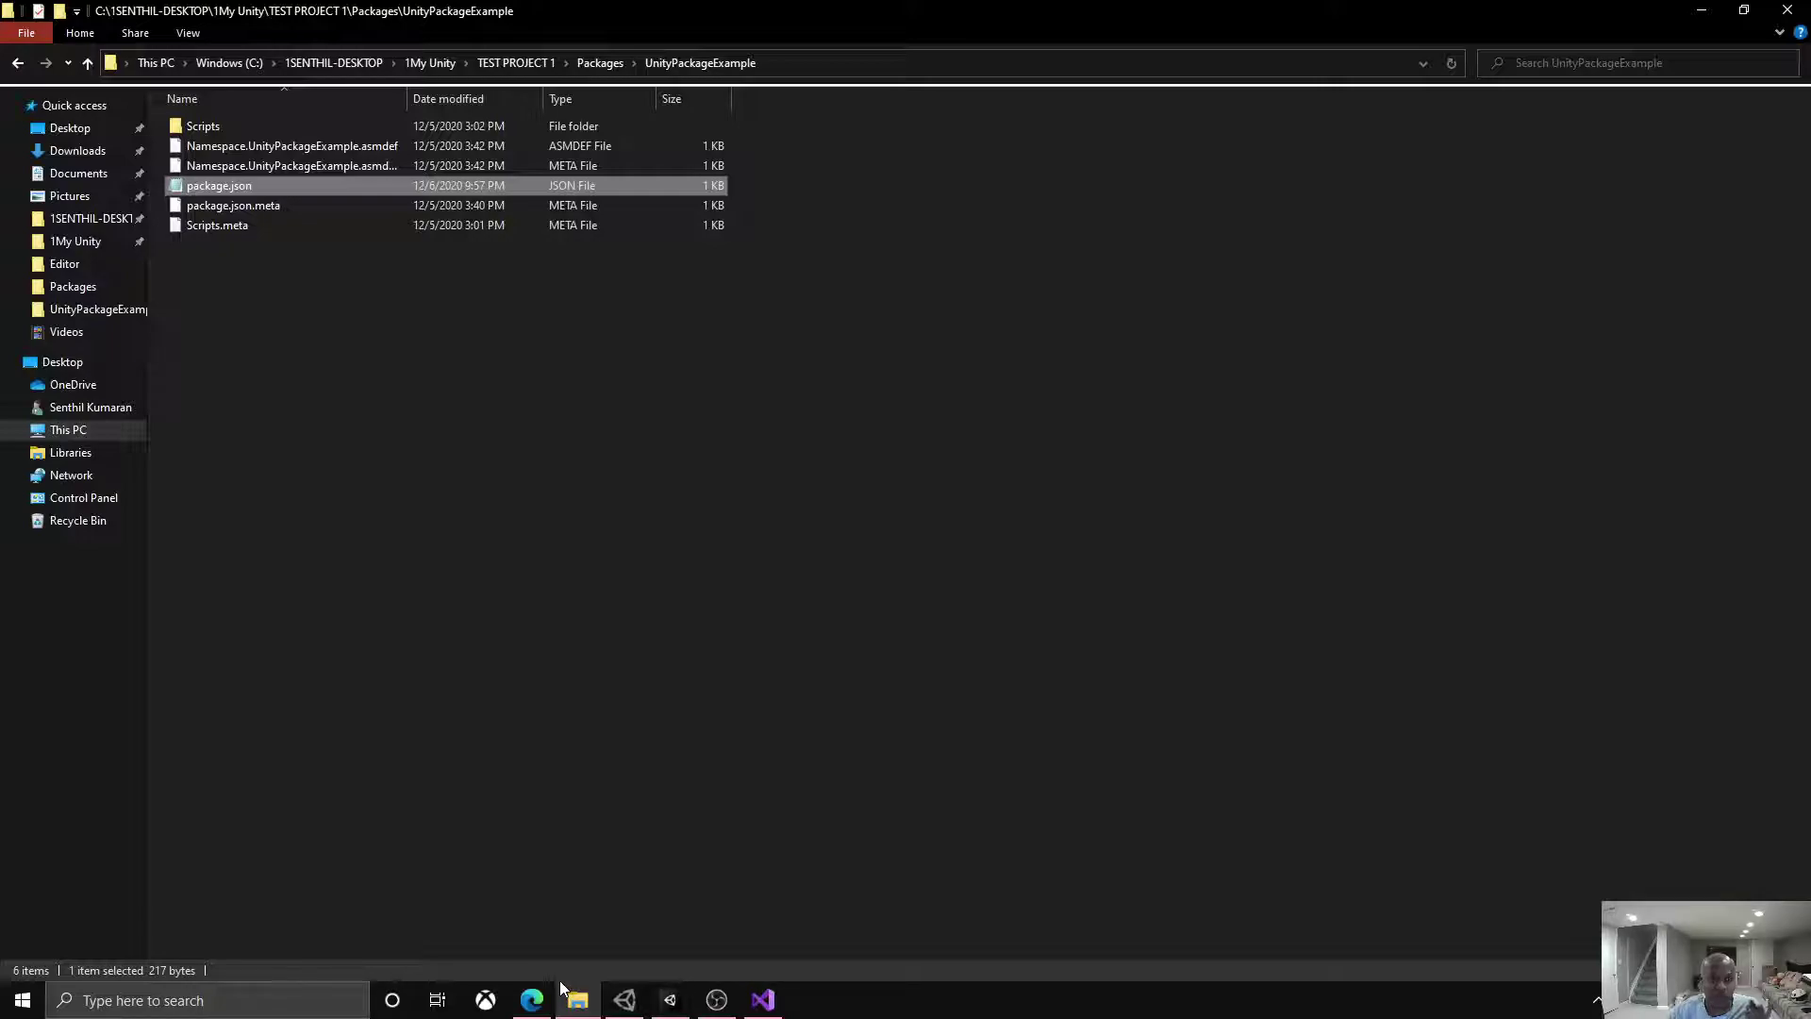
left_click(430, 567)
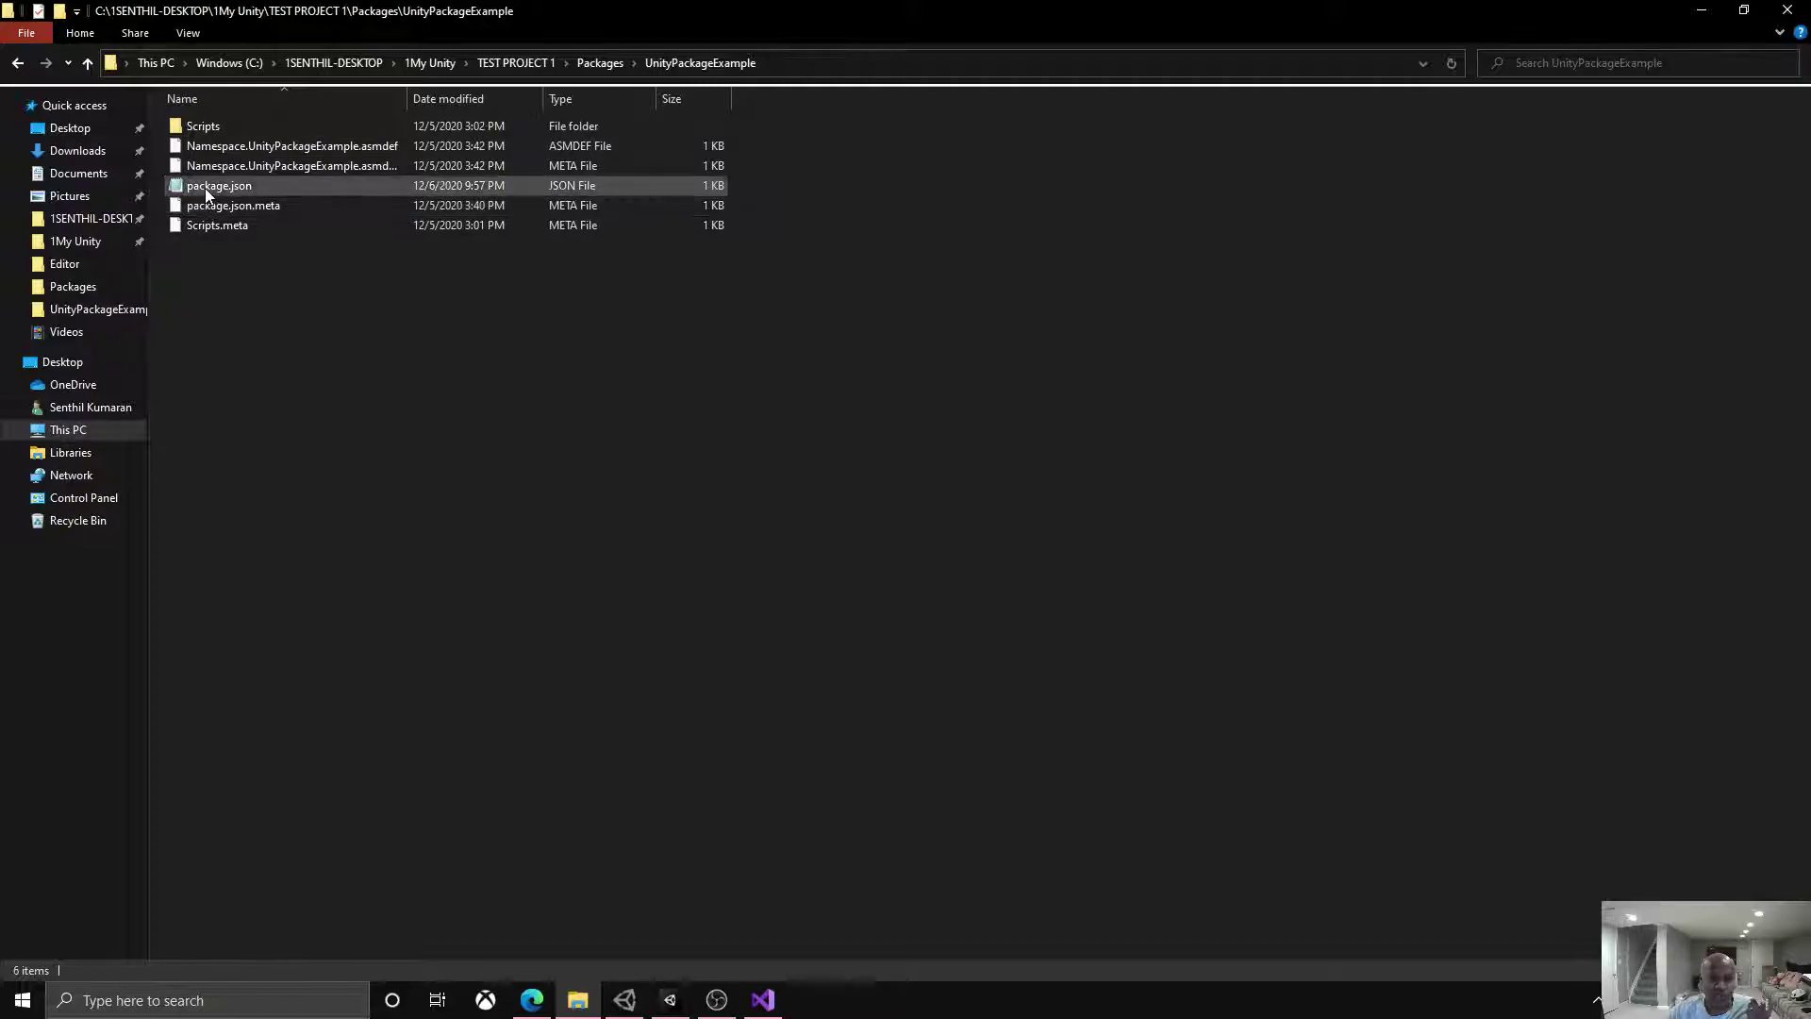
left_click(598, 64)
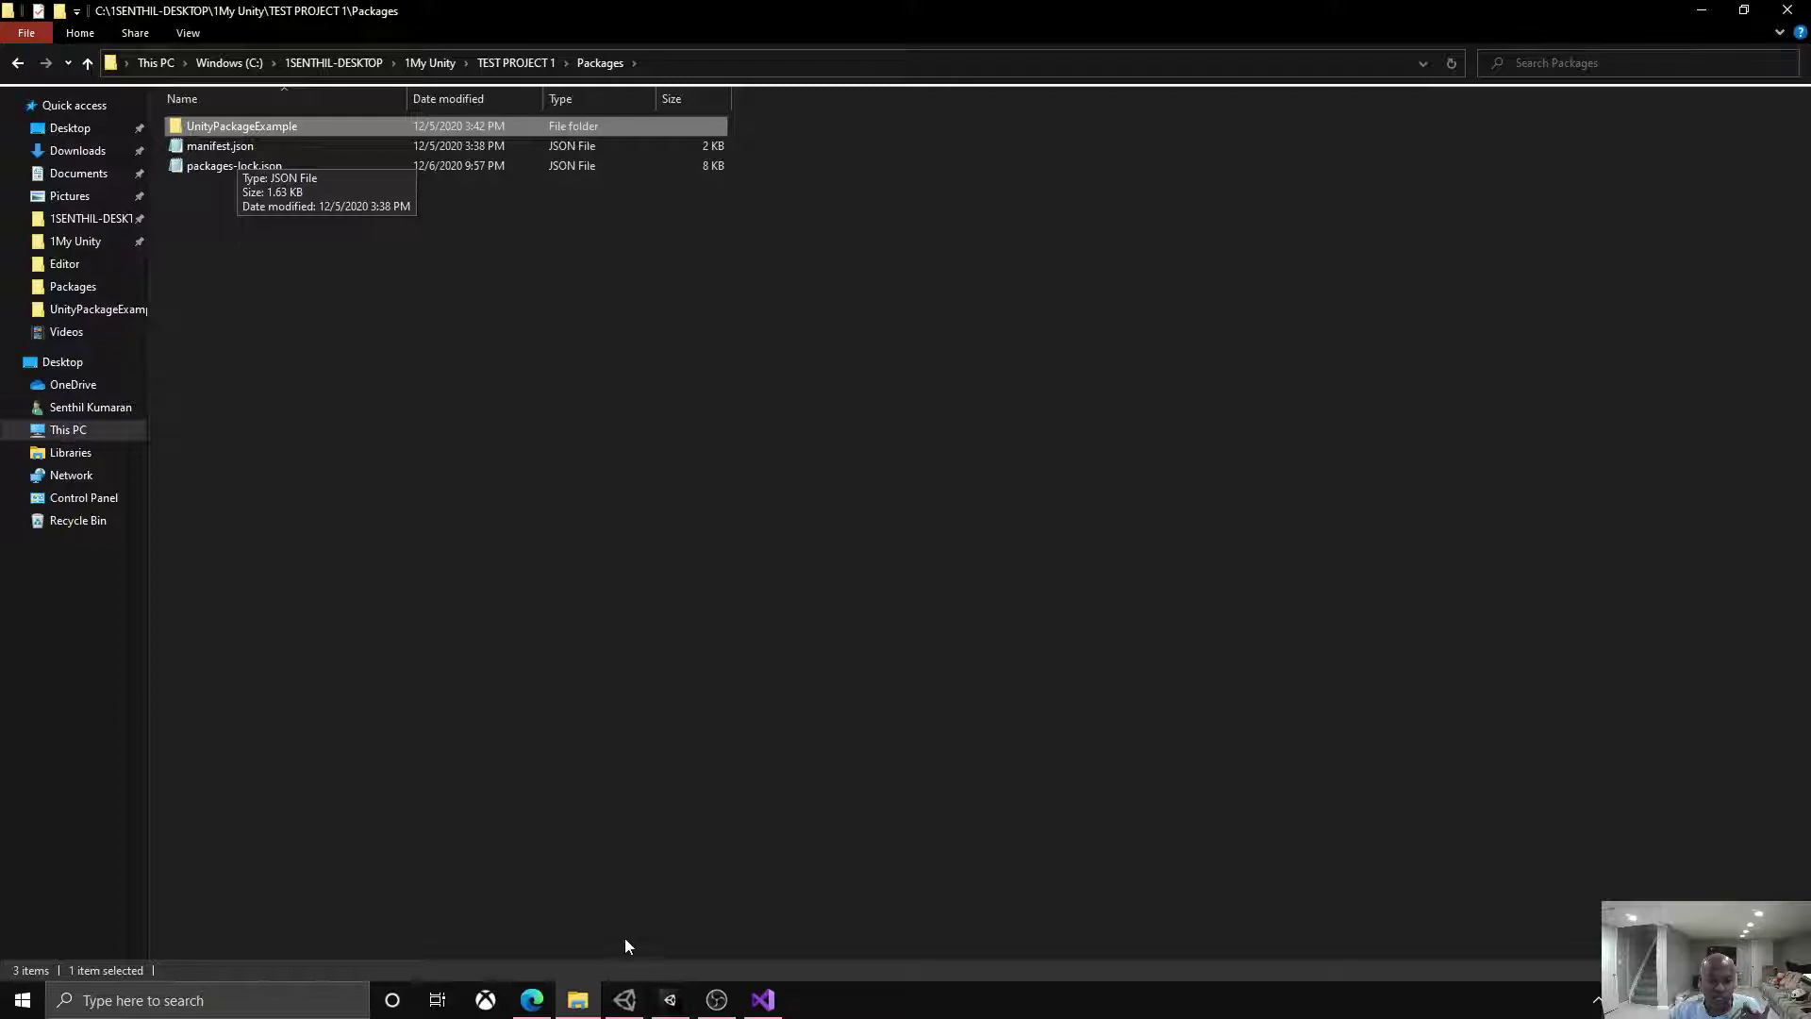
left_click(583, 1002)
left_click(581, 1001)
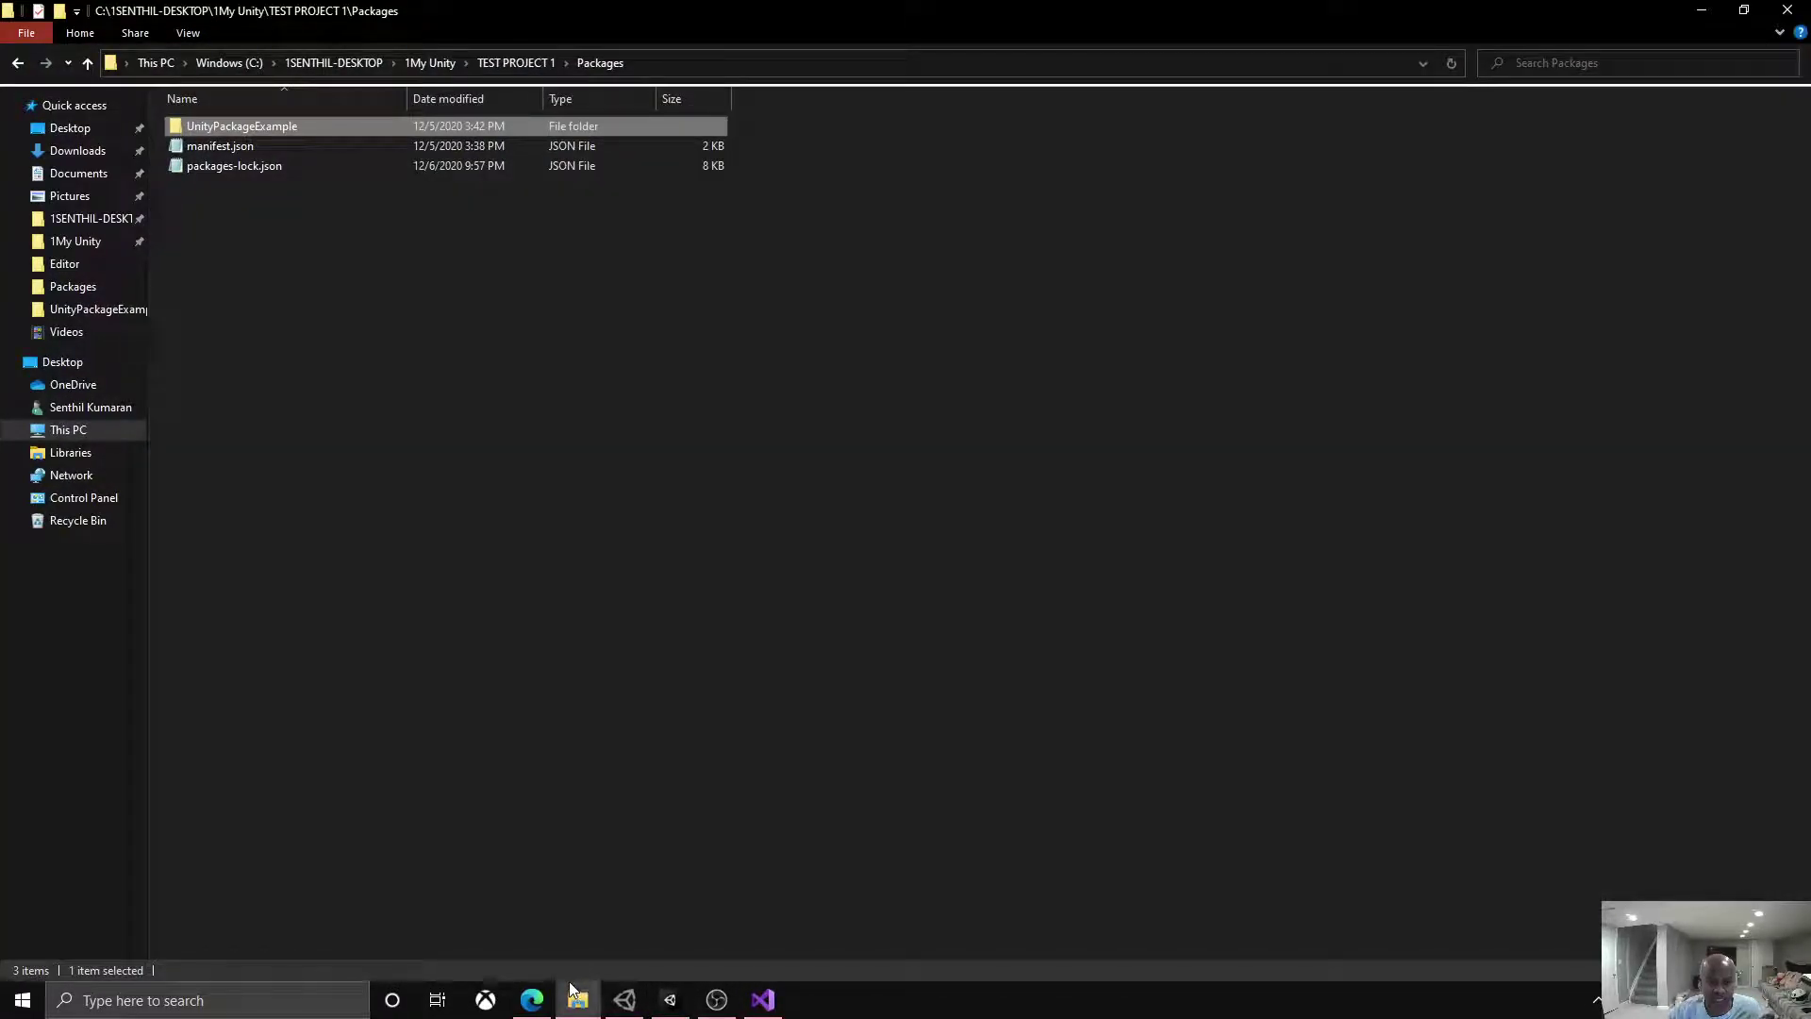
mouse_move(572, 988)
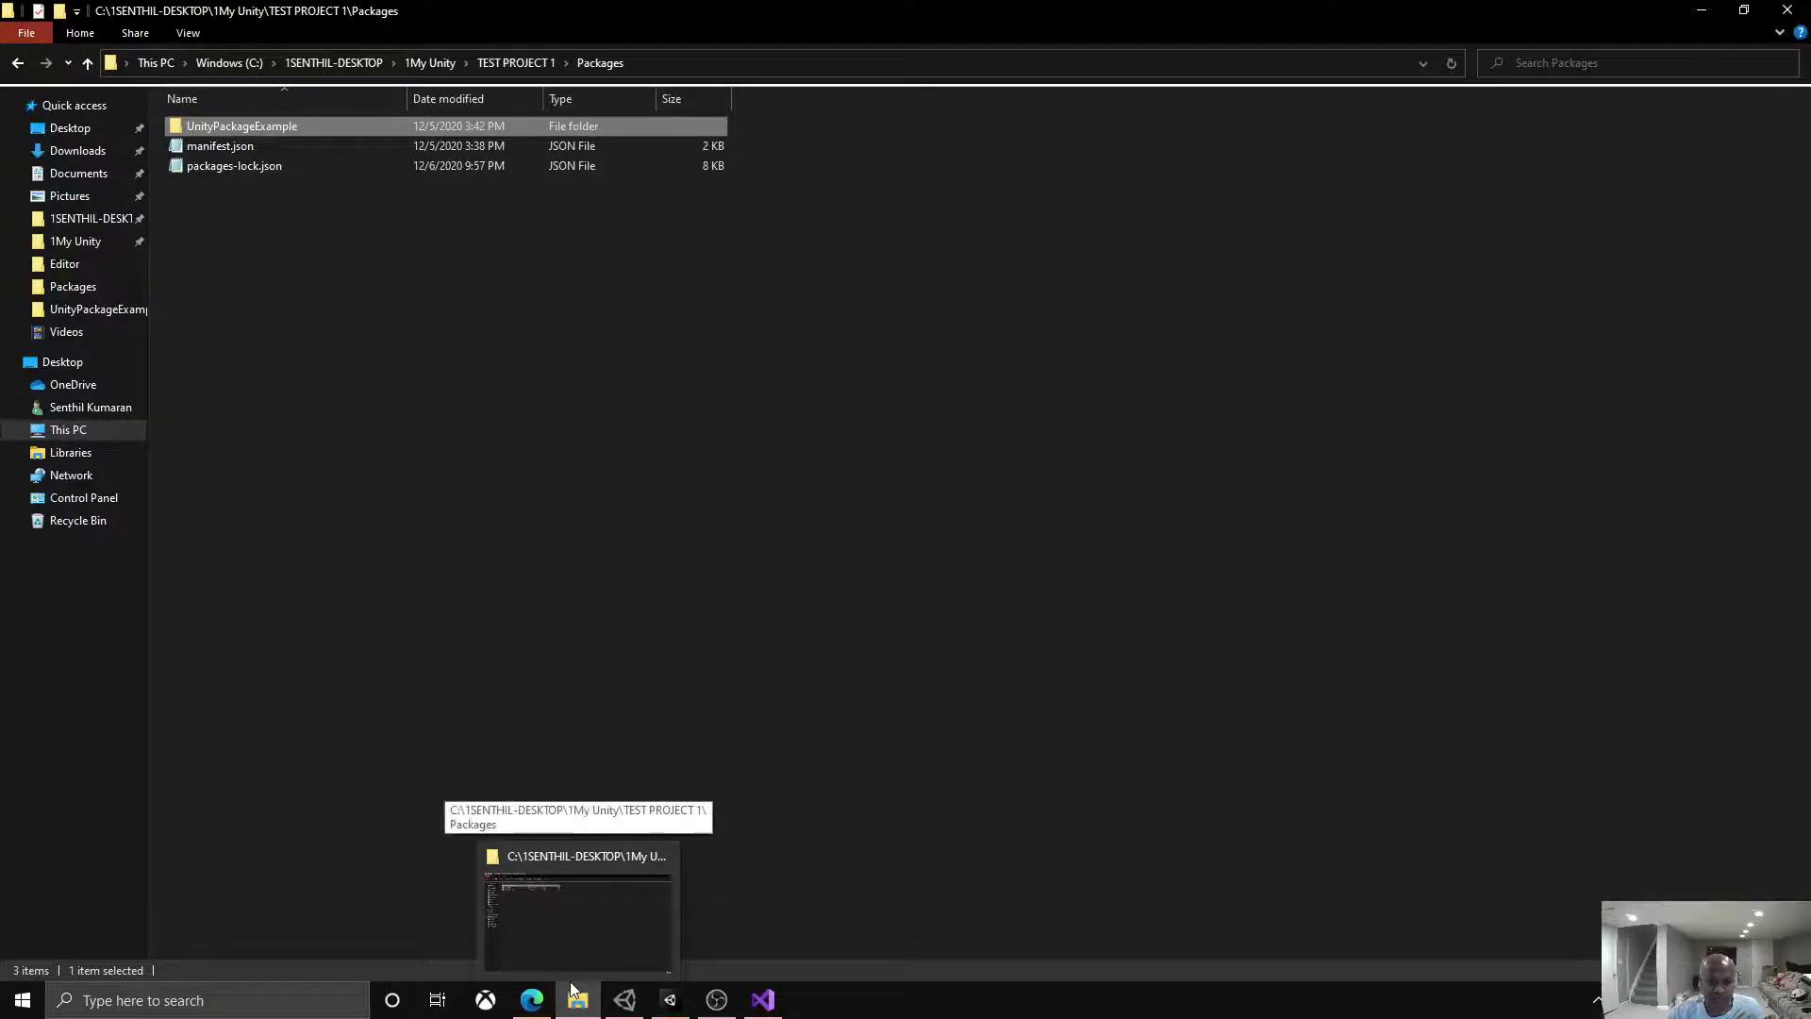
left_click(910, 890)
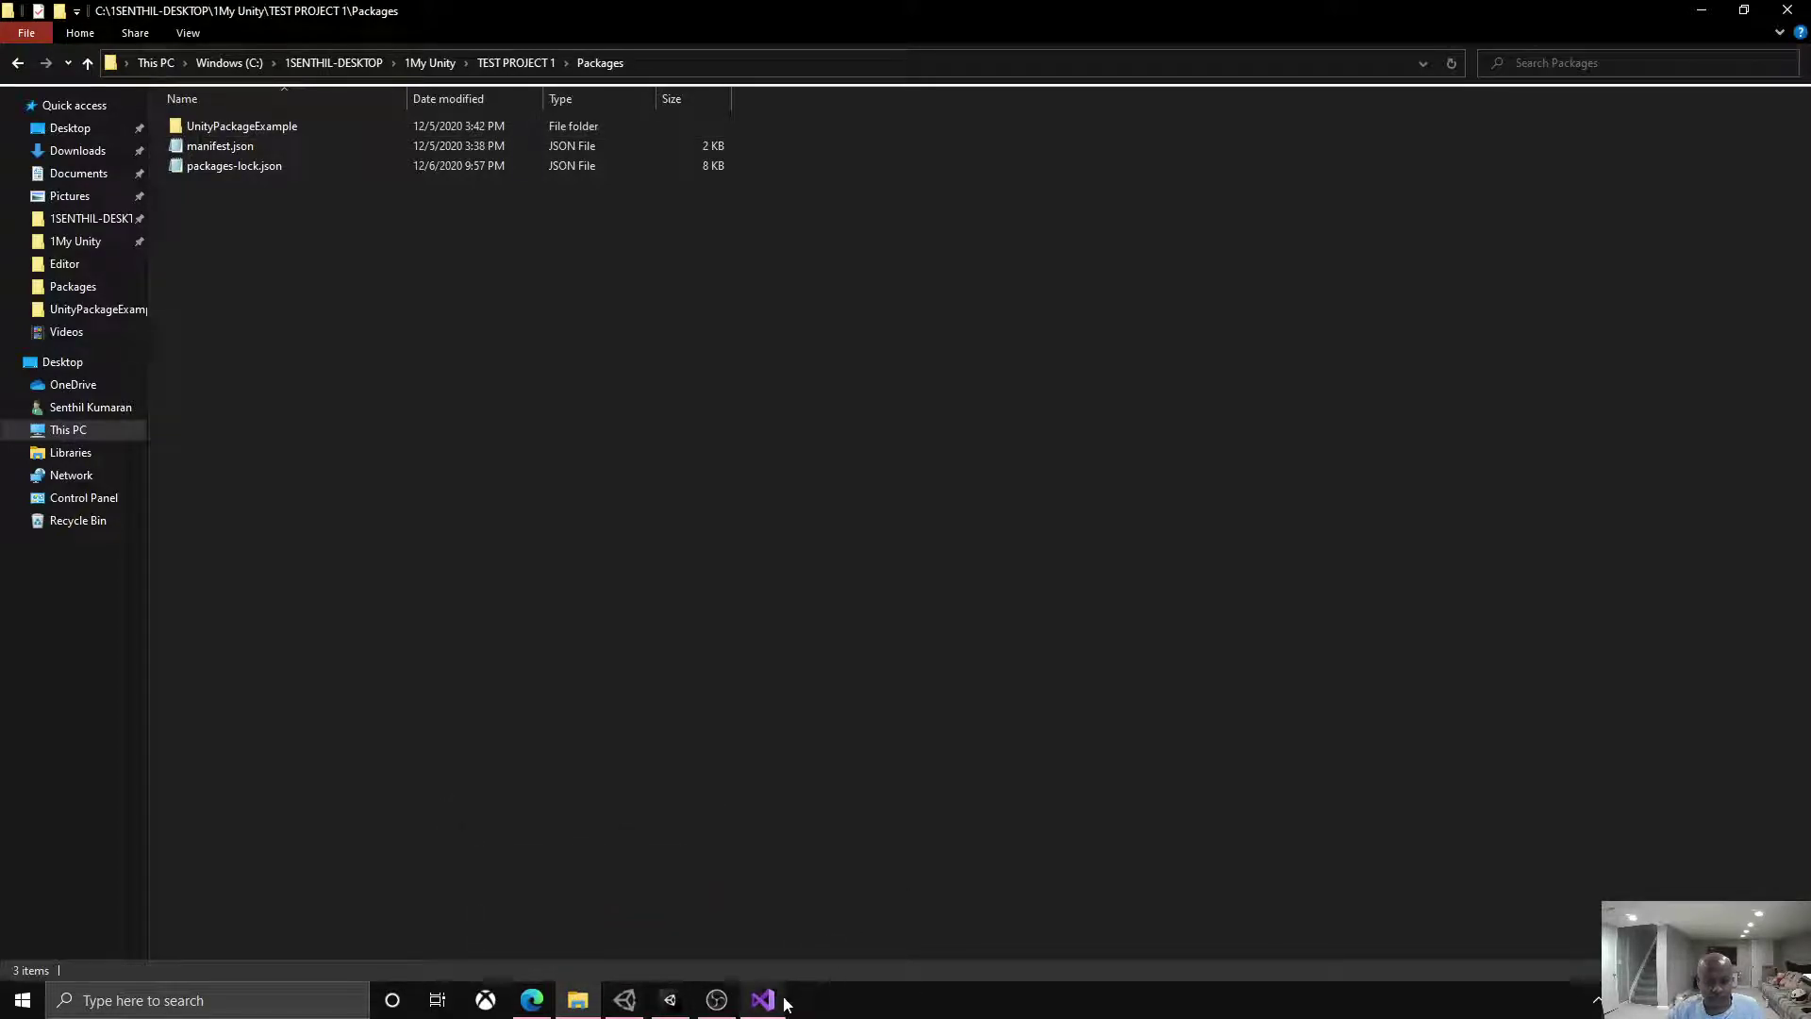
Step: Switch to the browser, skim the neogeek.dev custom packages article from Assembly Definition File to Making a release, and highlight the page's address
left_click(533, 1001)
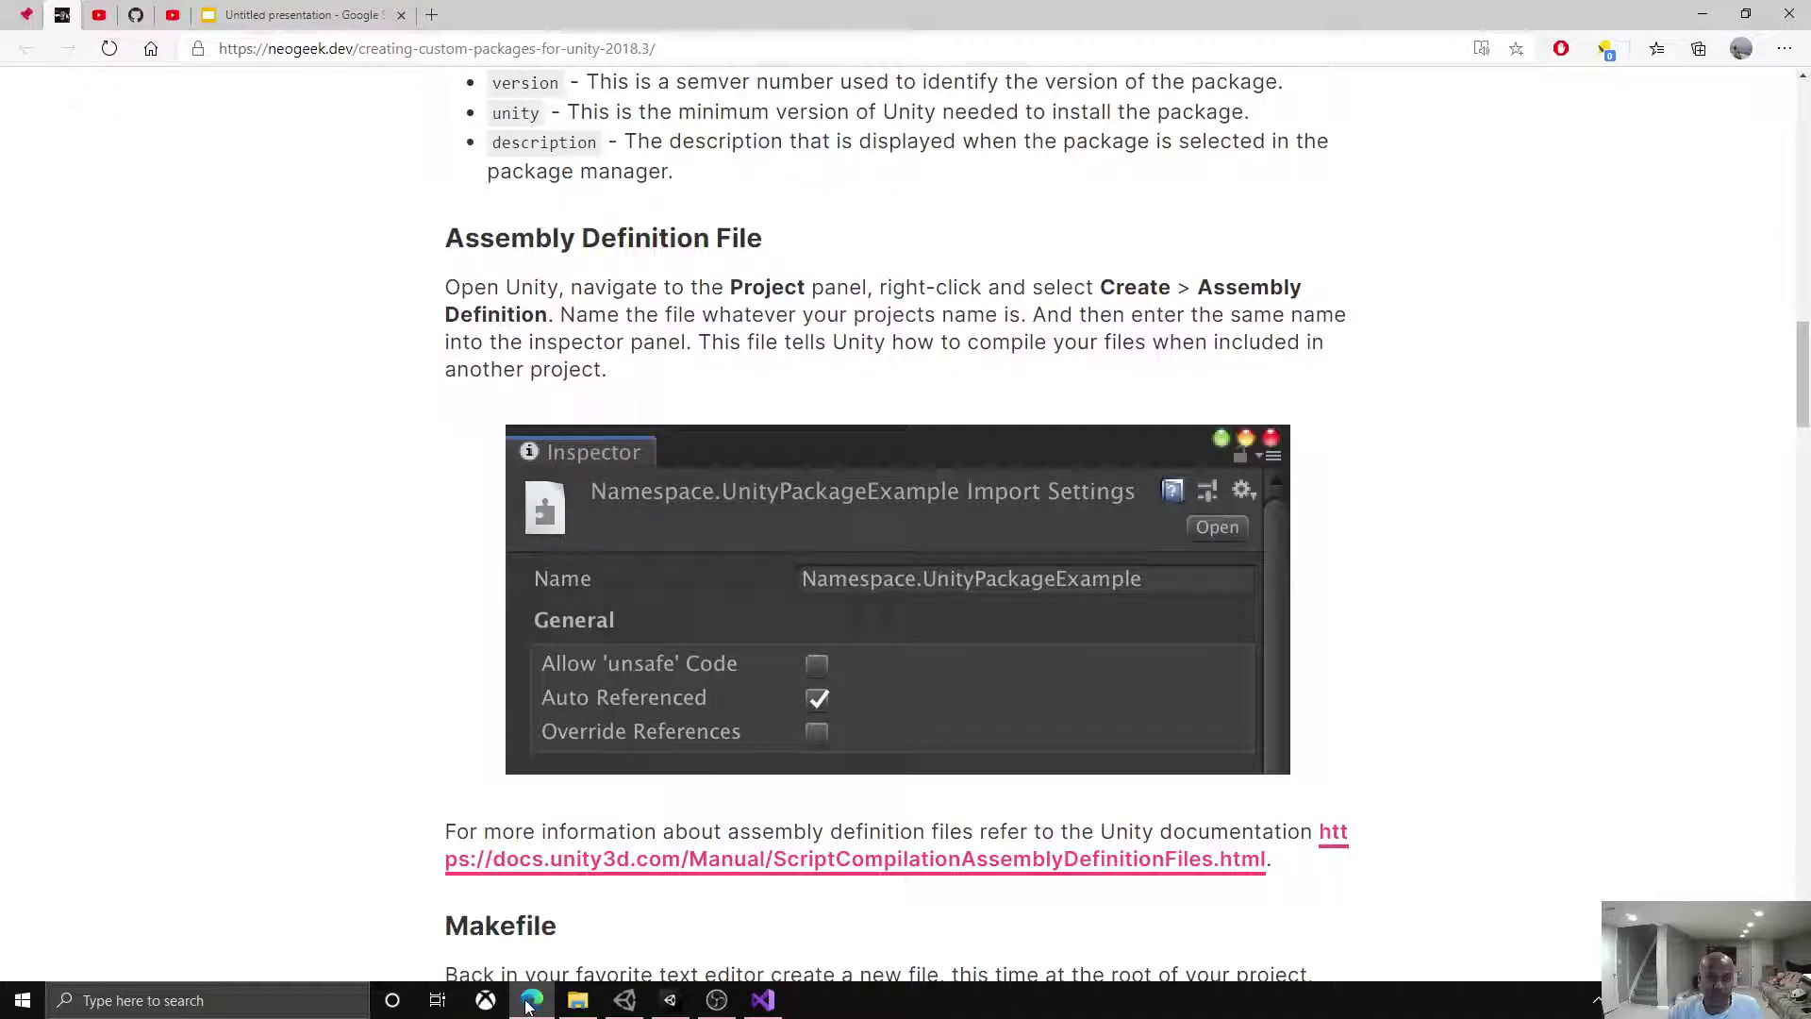
scroll(472, 830, "down", 4)
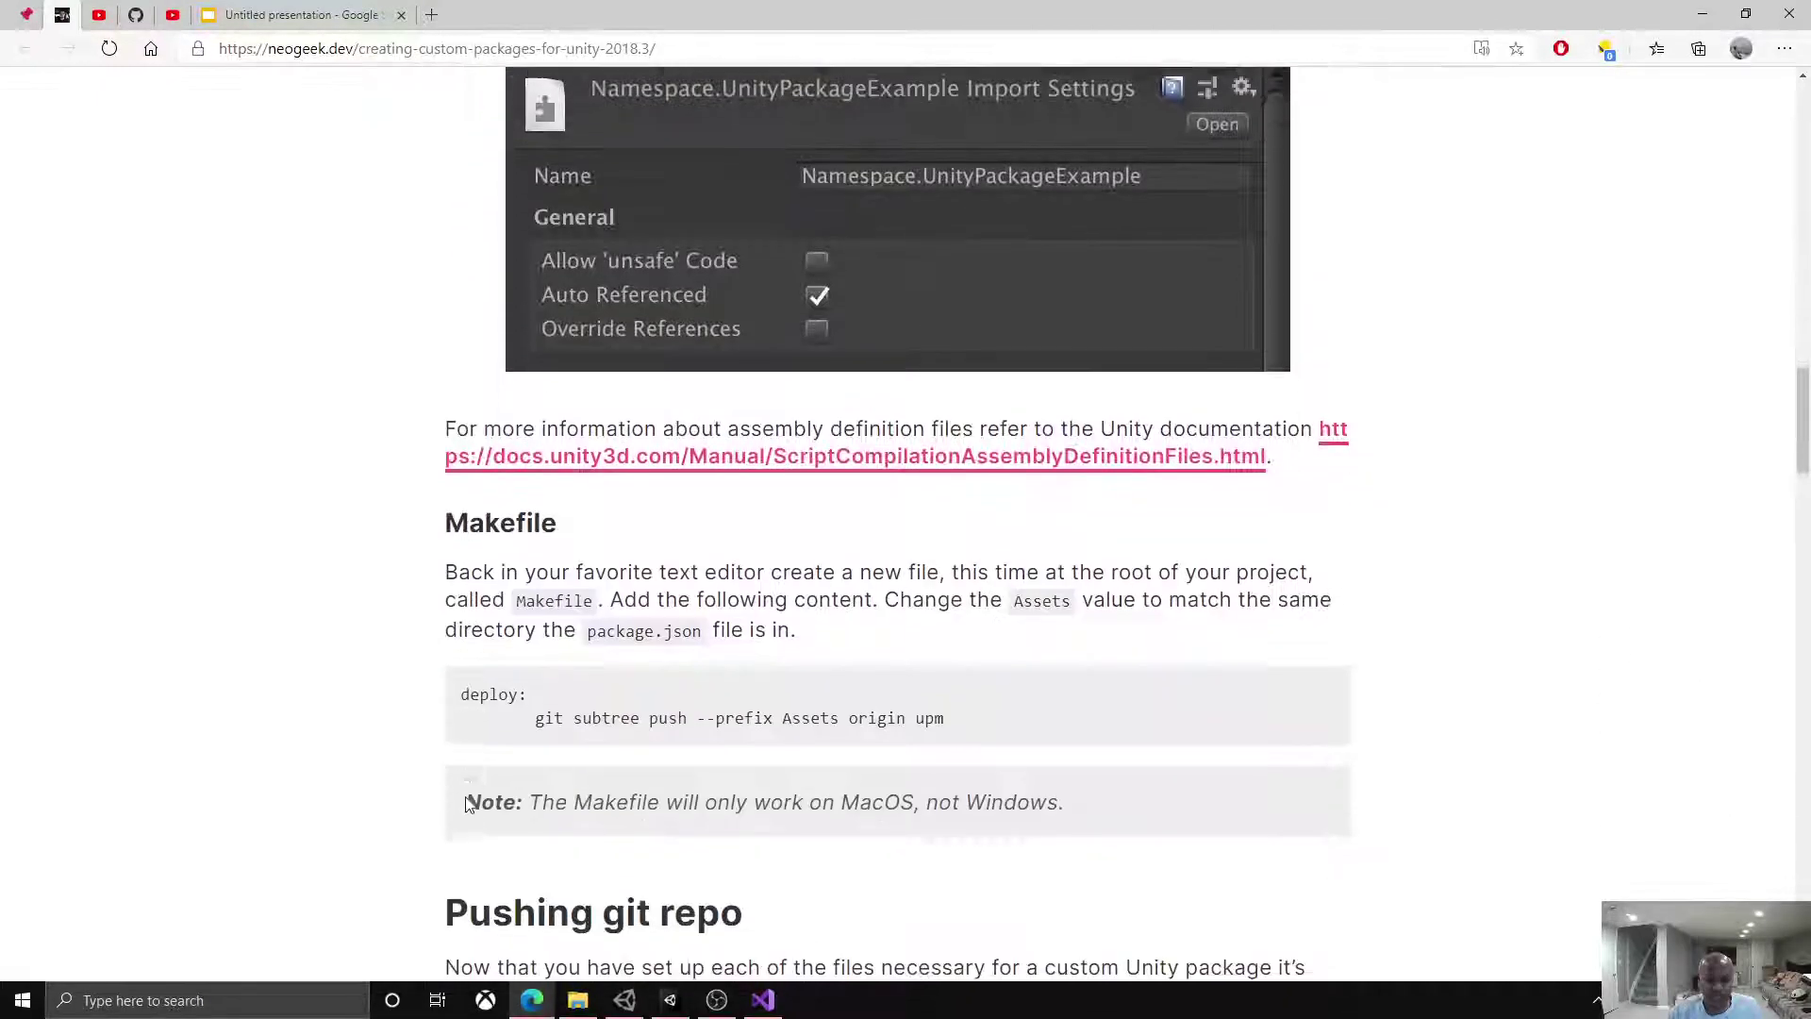
scroll(460, 802, "down", 5)
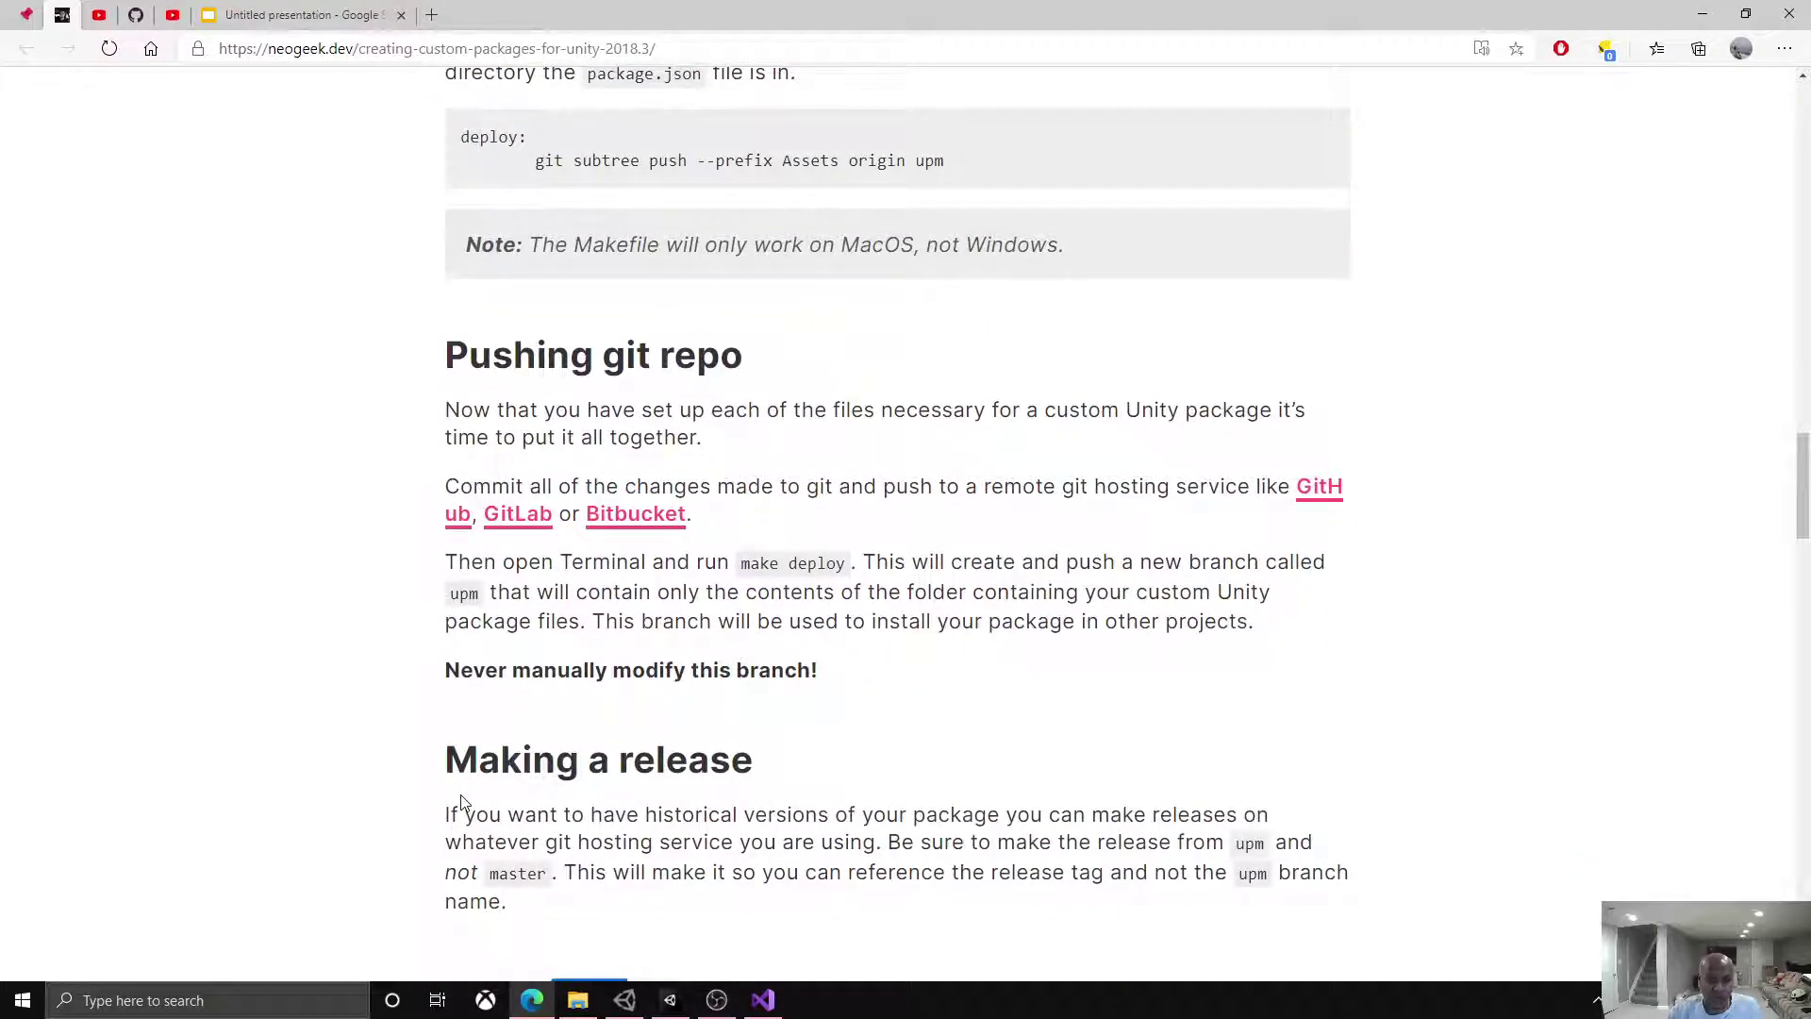
scroll(453, 802, "up", 15)
scroll(450, 802, "up", 7)
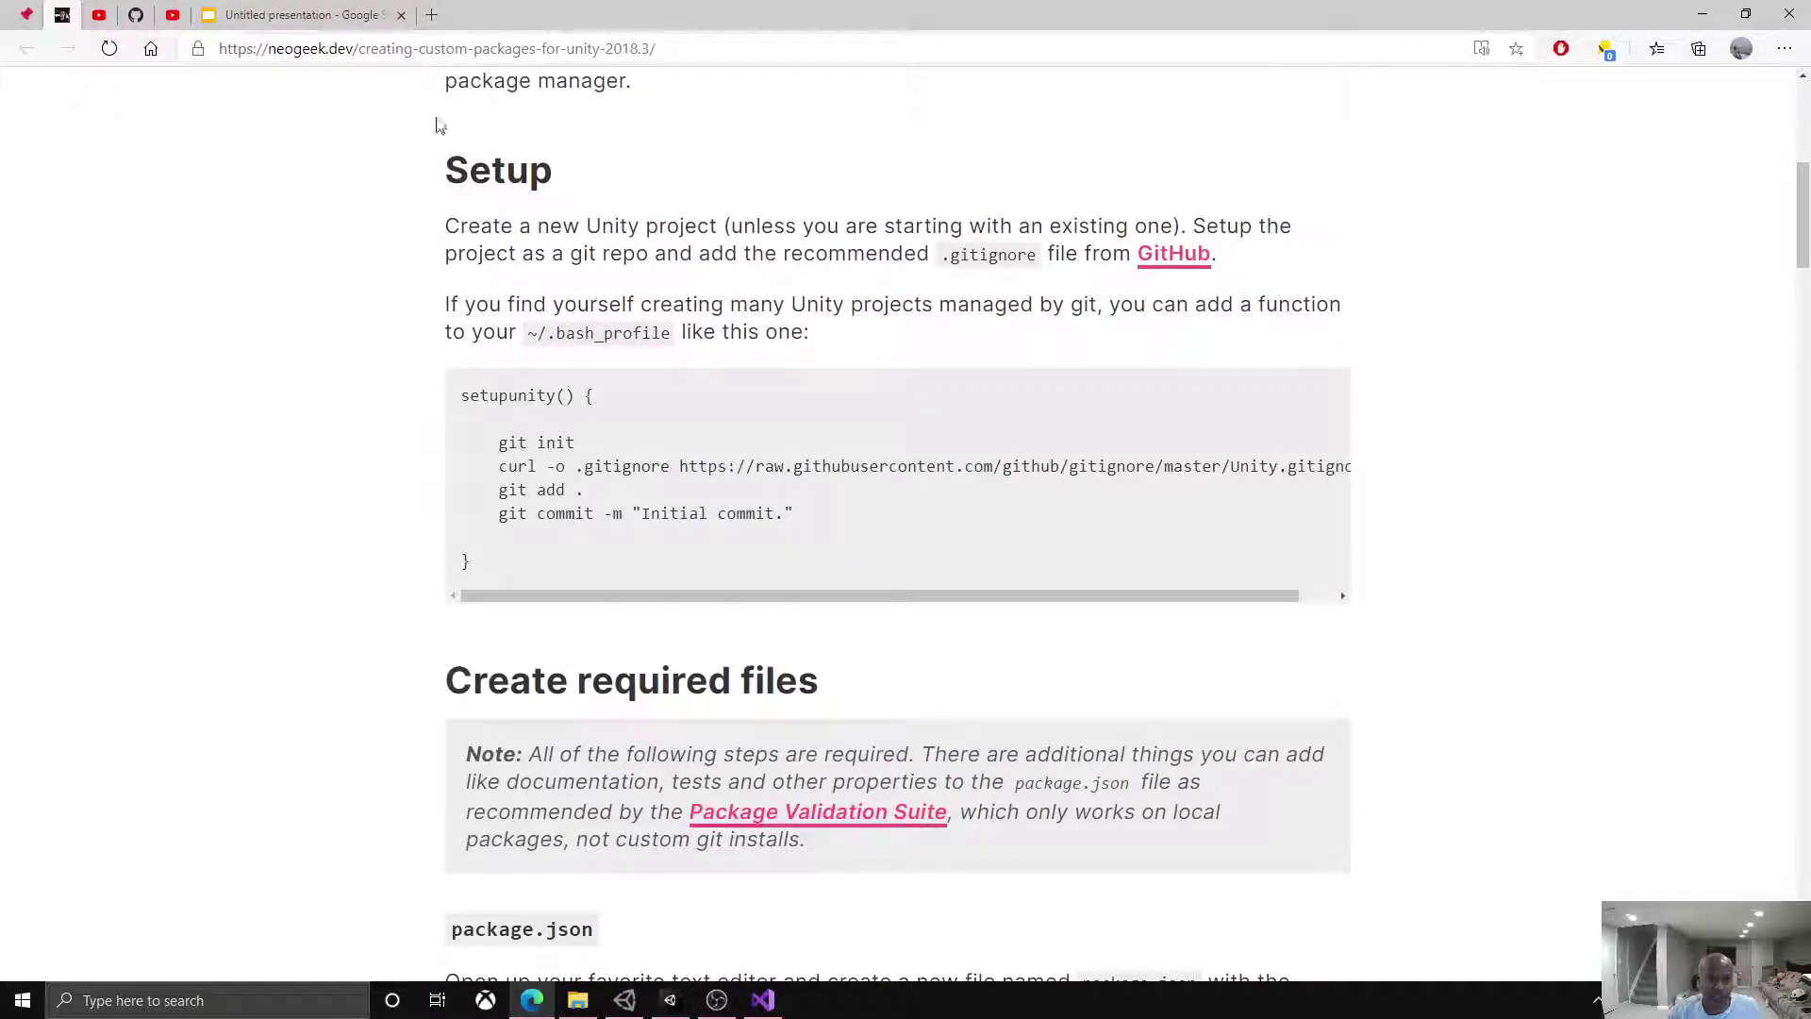
left_click(443, 48)
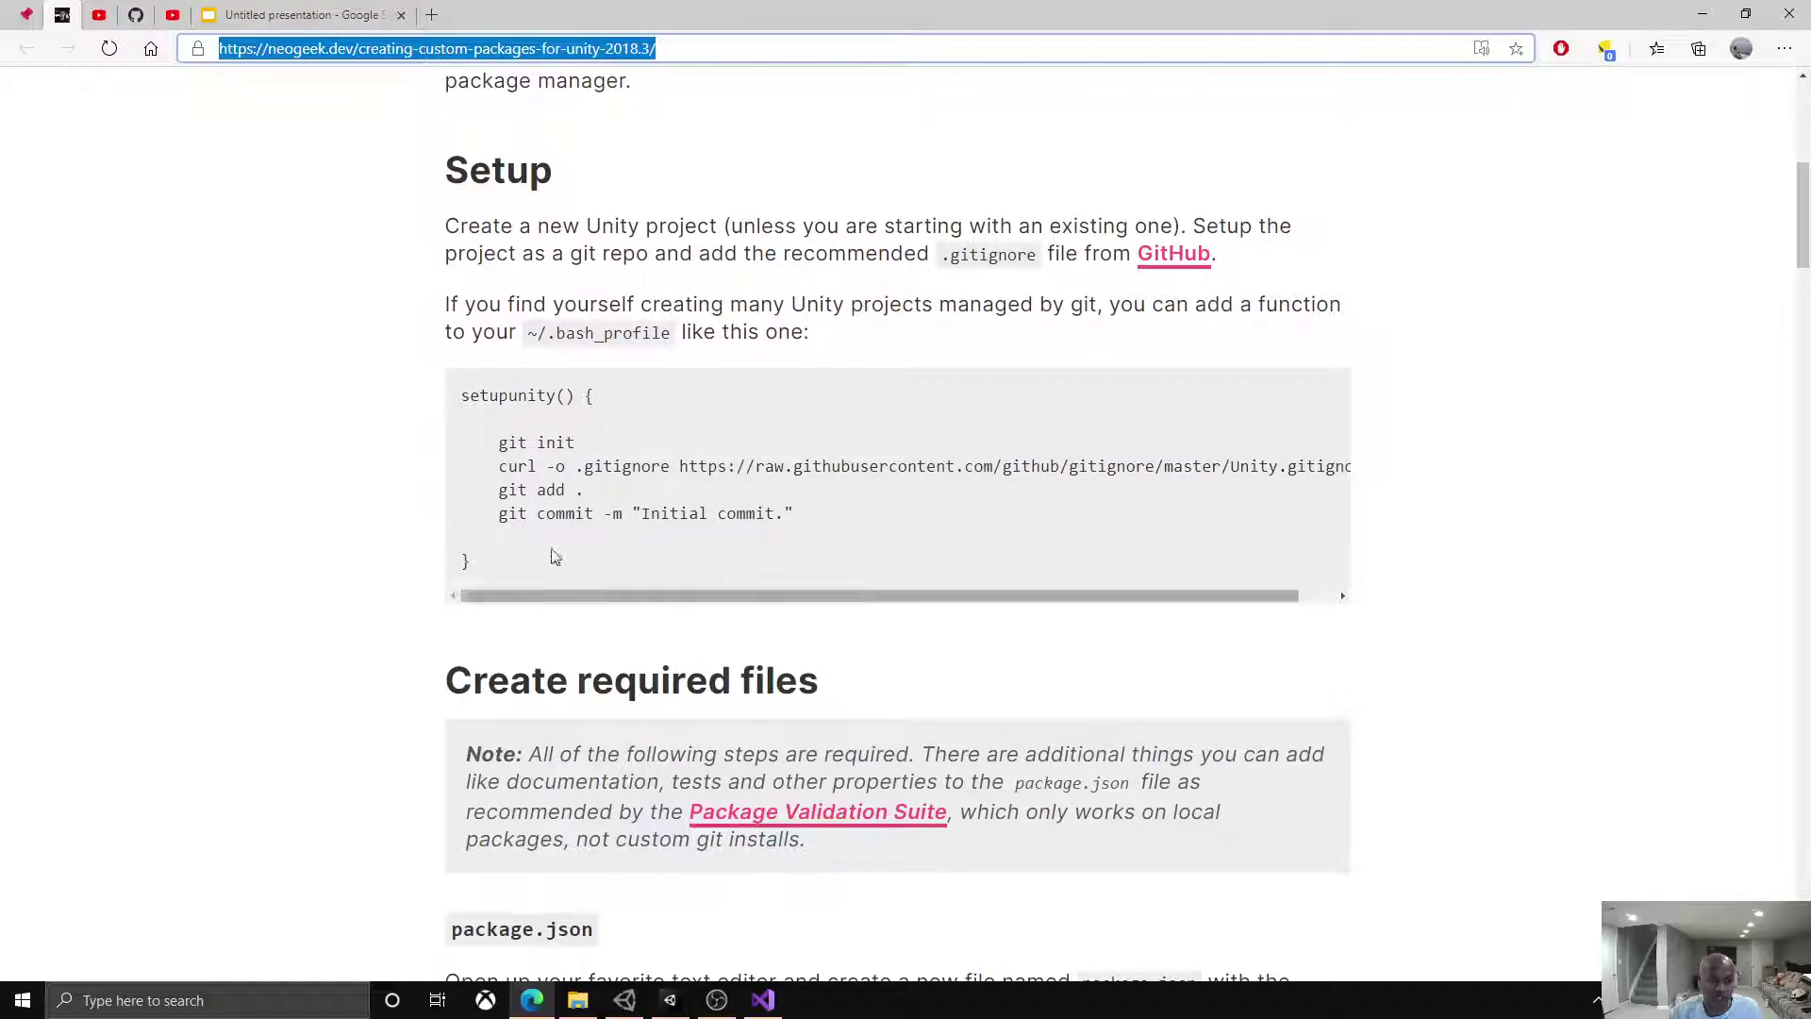
Step: Review the article's package.json, release, and package installation sections through to Demo, and open the linked unity-package-example repository on GitHub
scroll(574, 668, "down", 8)
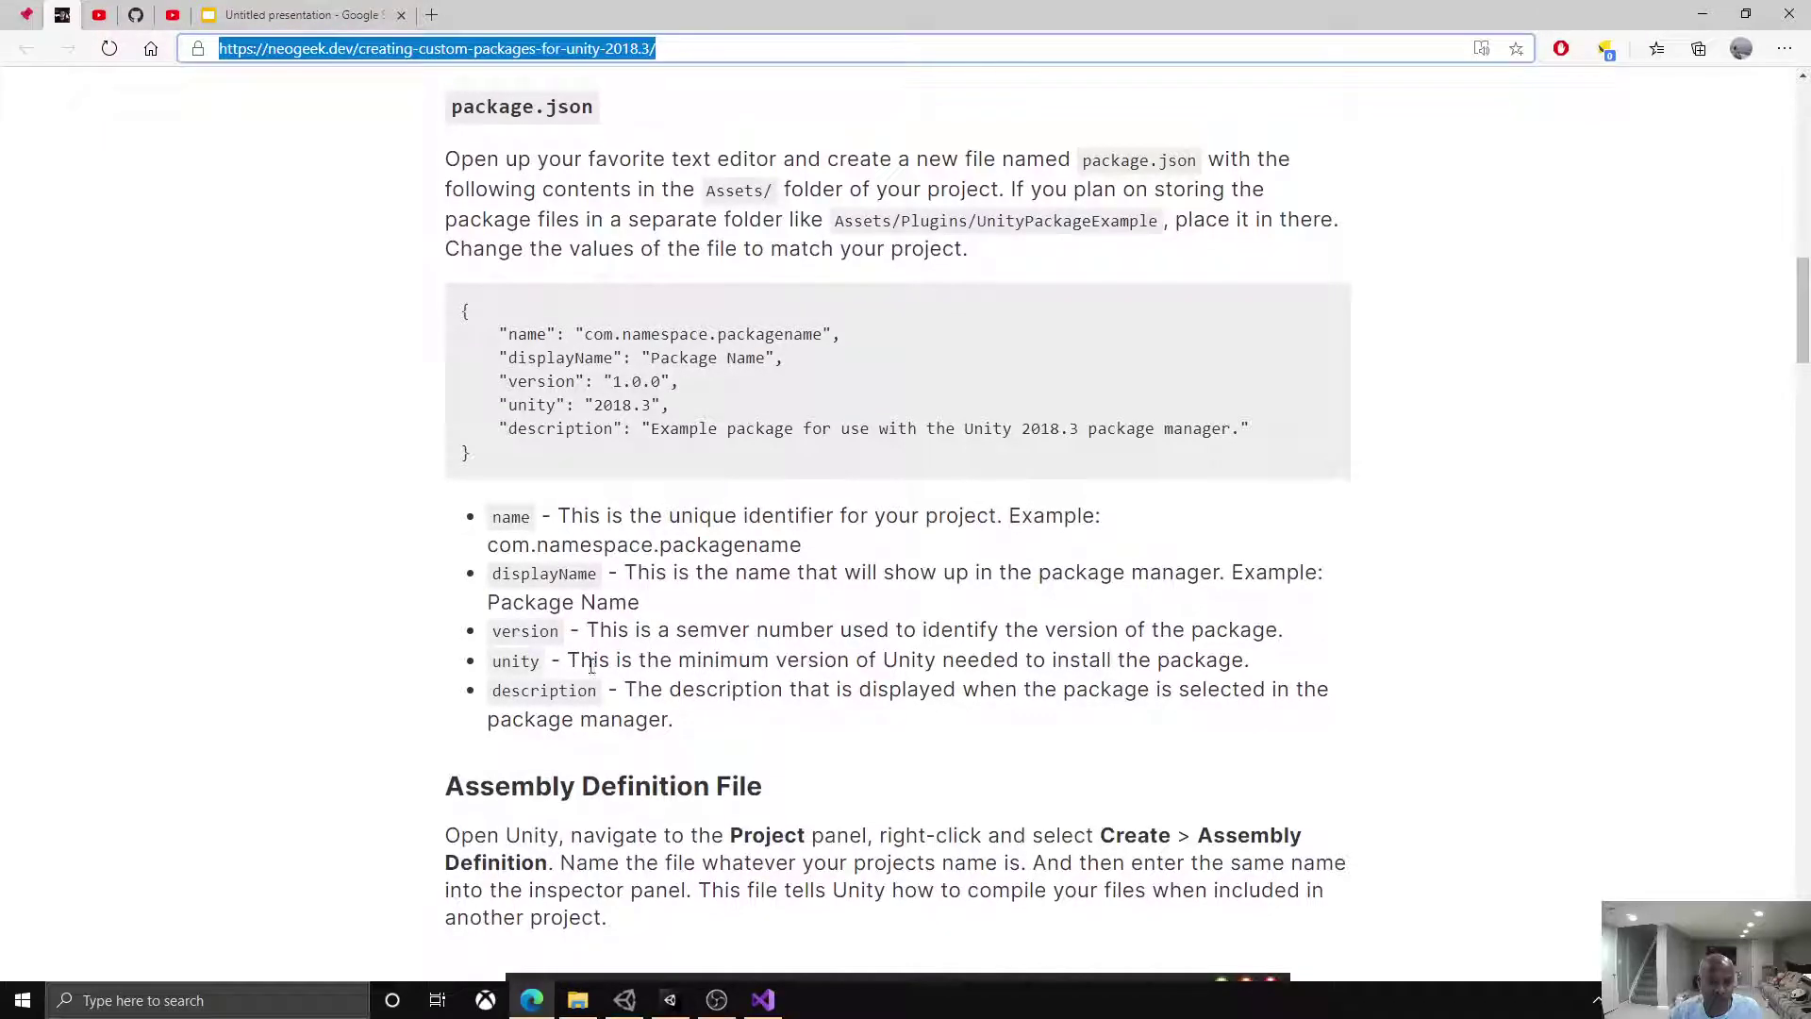
scroll(590, 665, "down", 7)
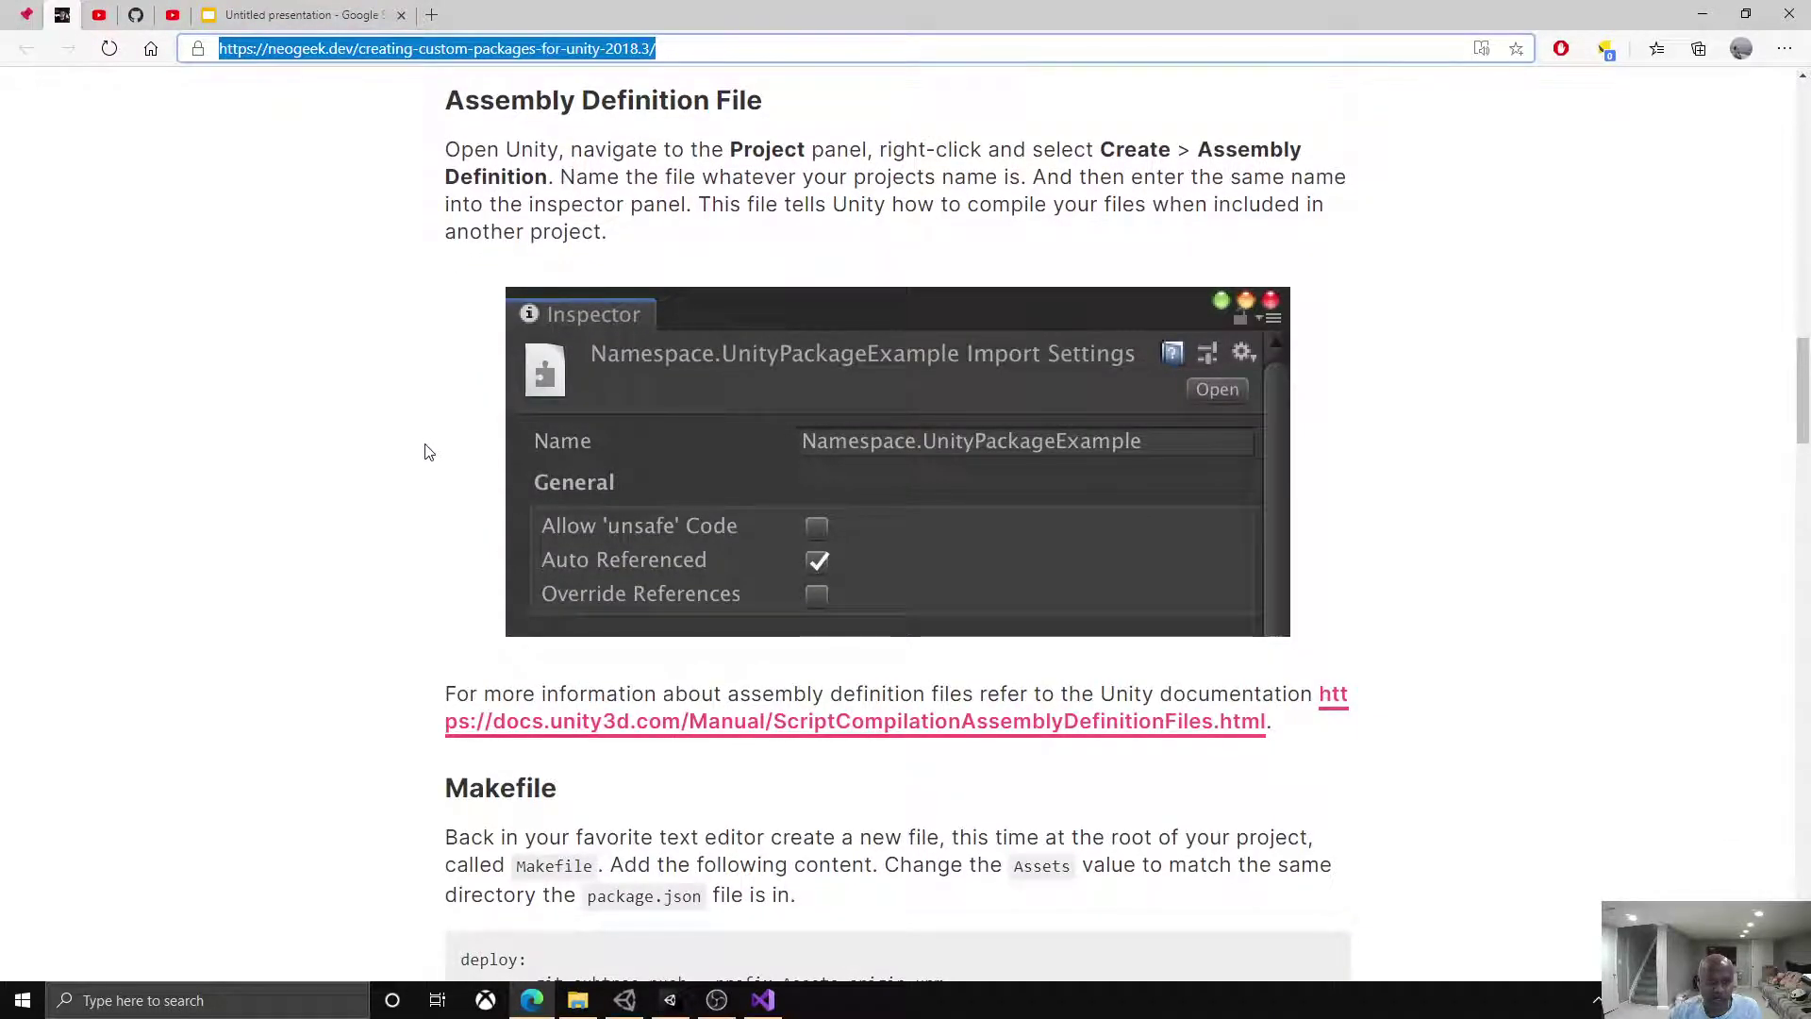
scroll(424, 453, "down", 1)
scroll(424, 457, "down", 11)
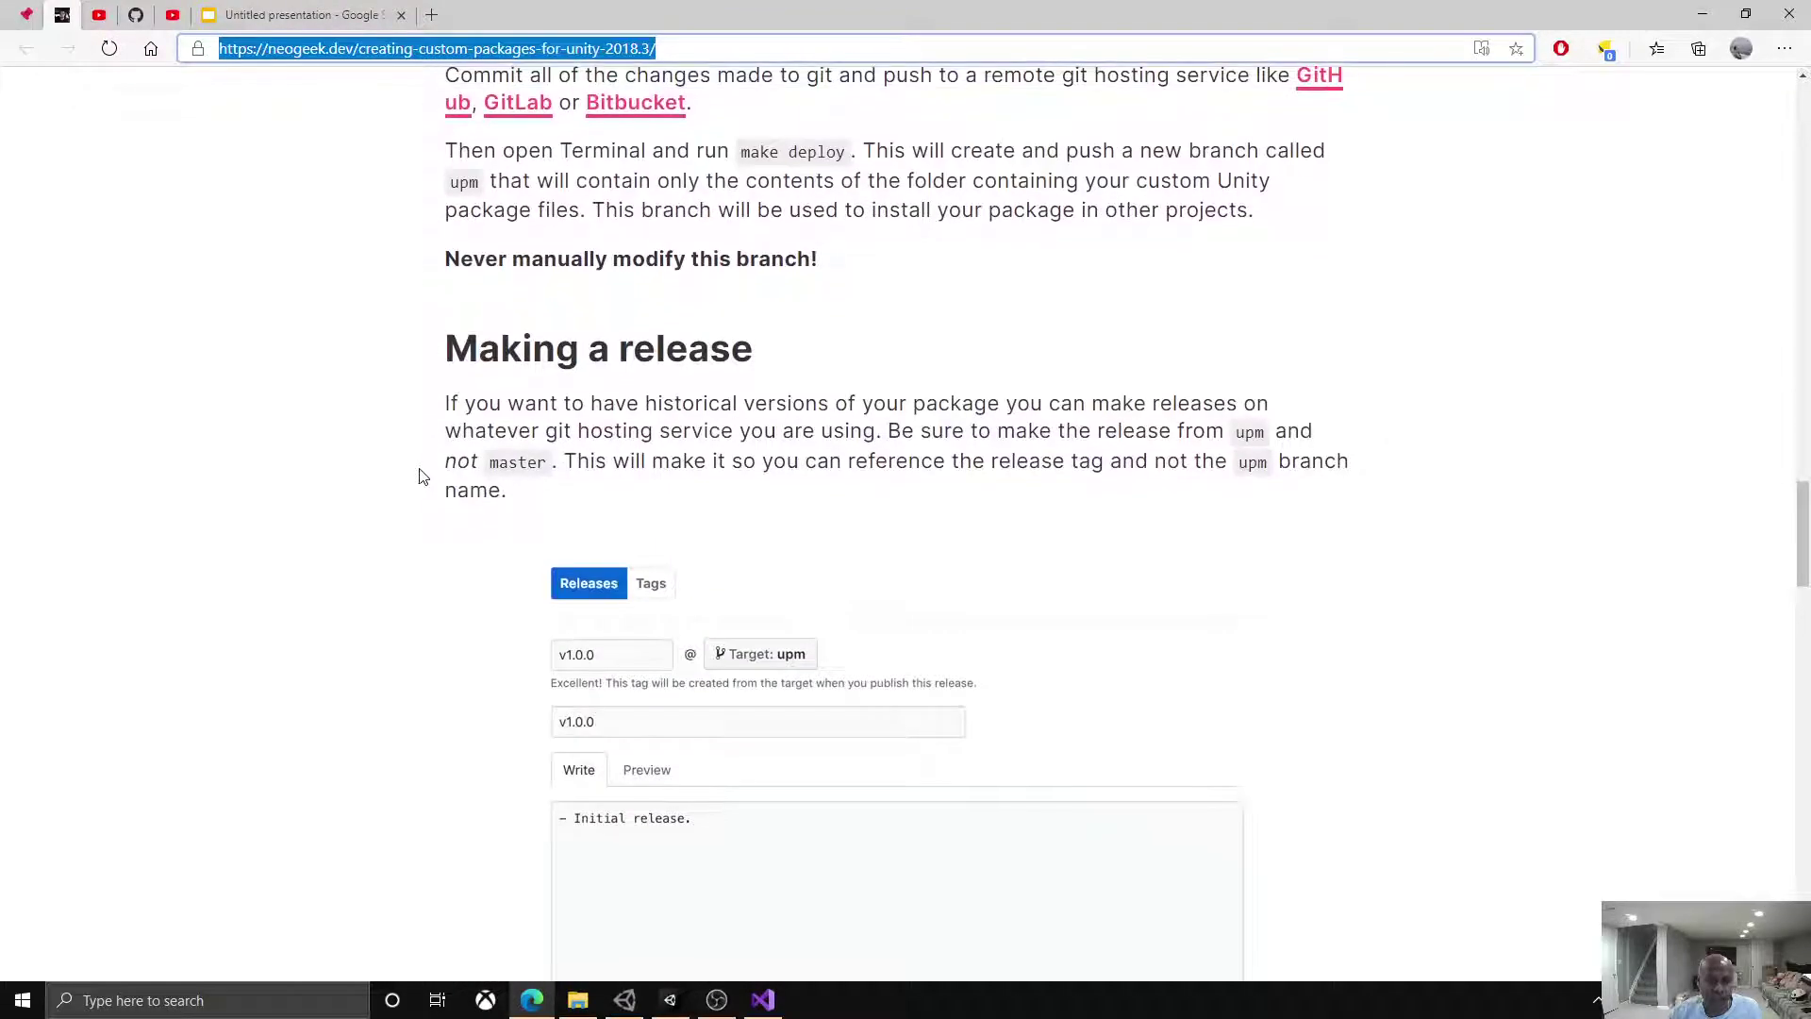
scroll(423, 476, "down", 7)
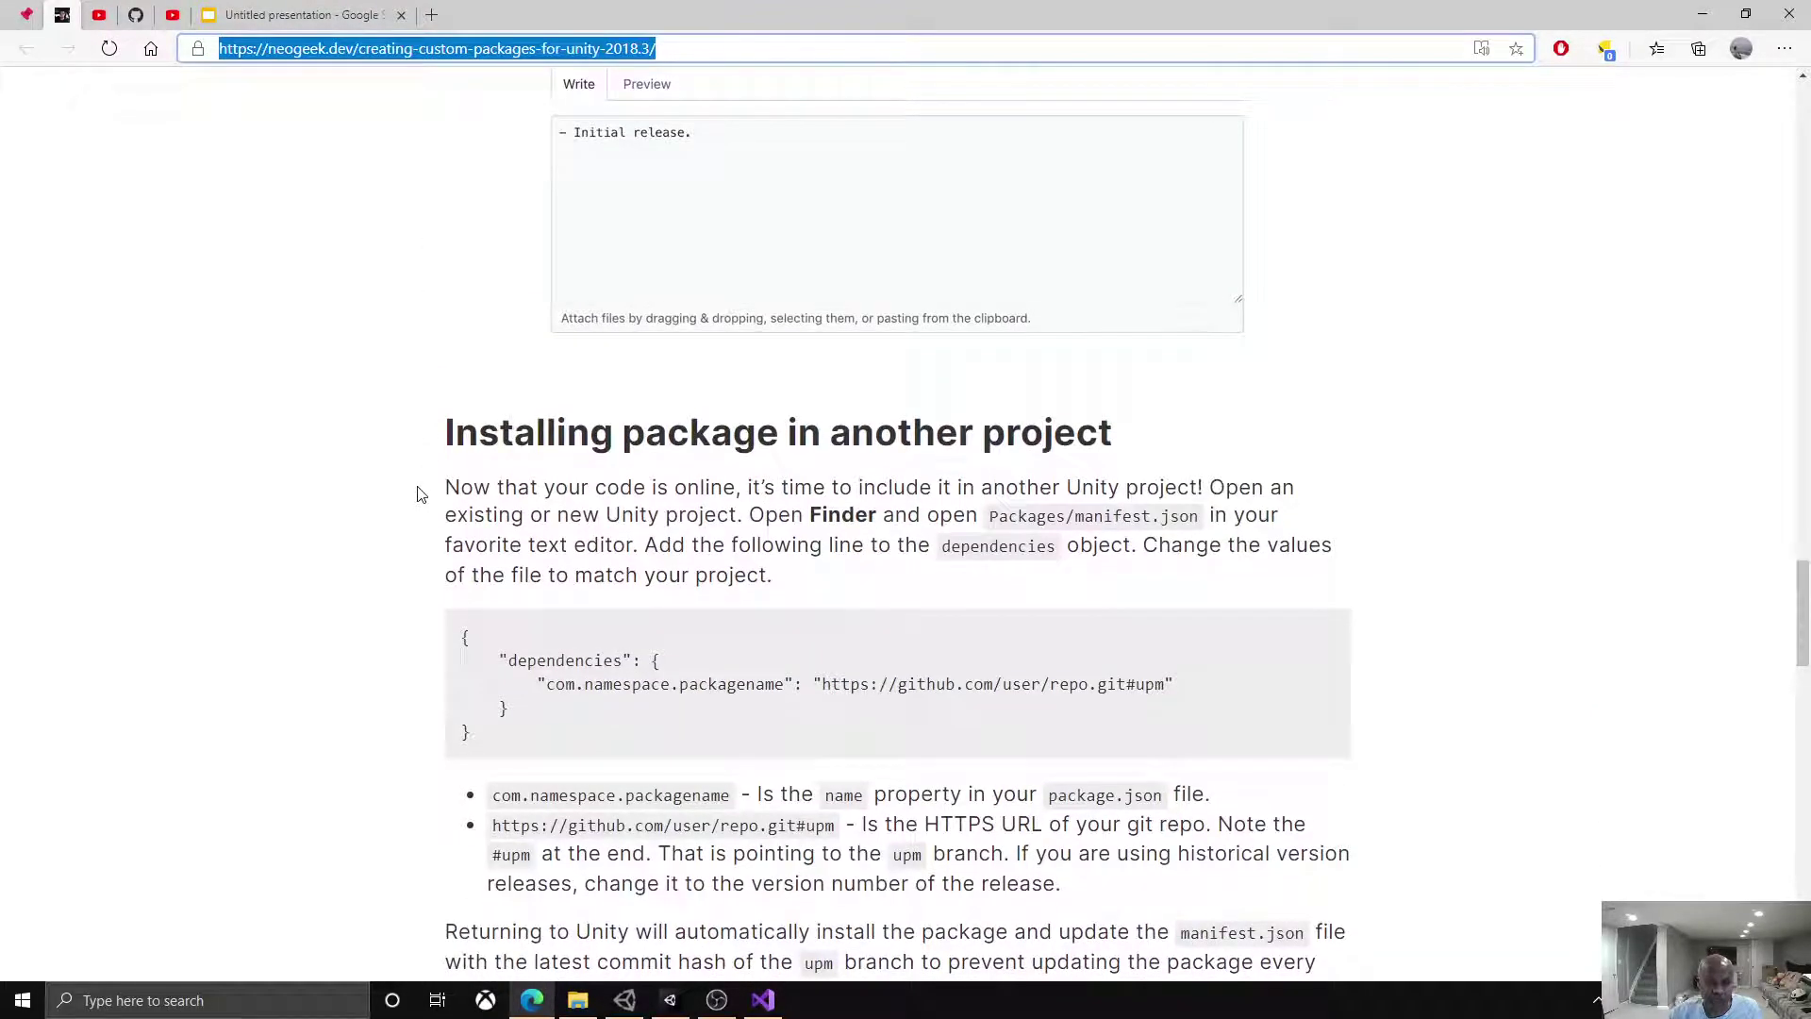
scroll(717, 535, "down", 9)
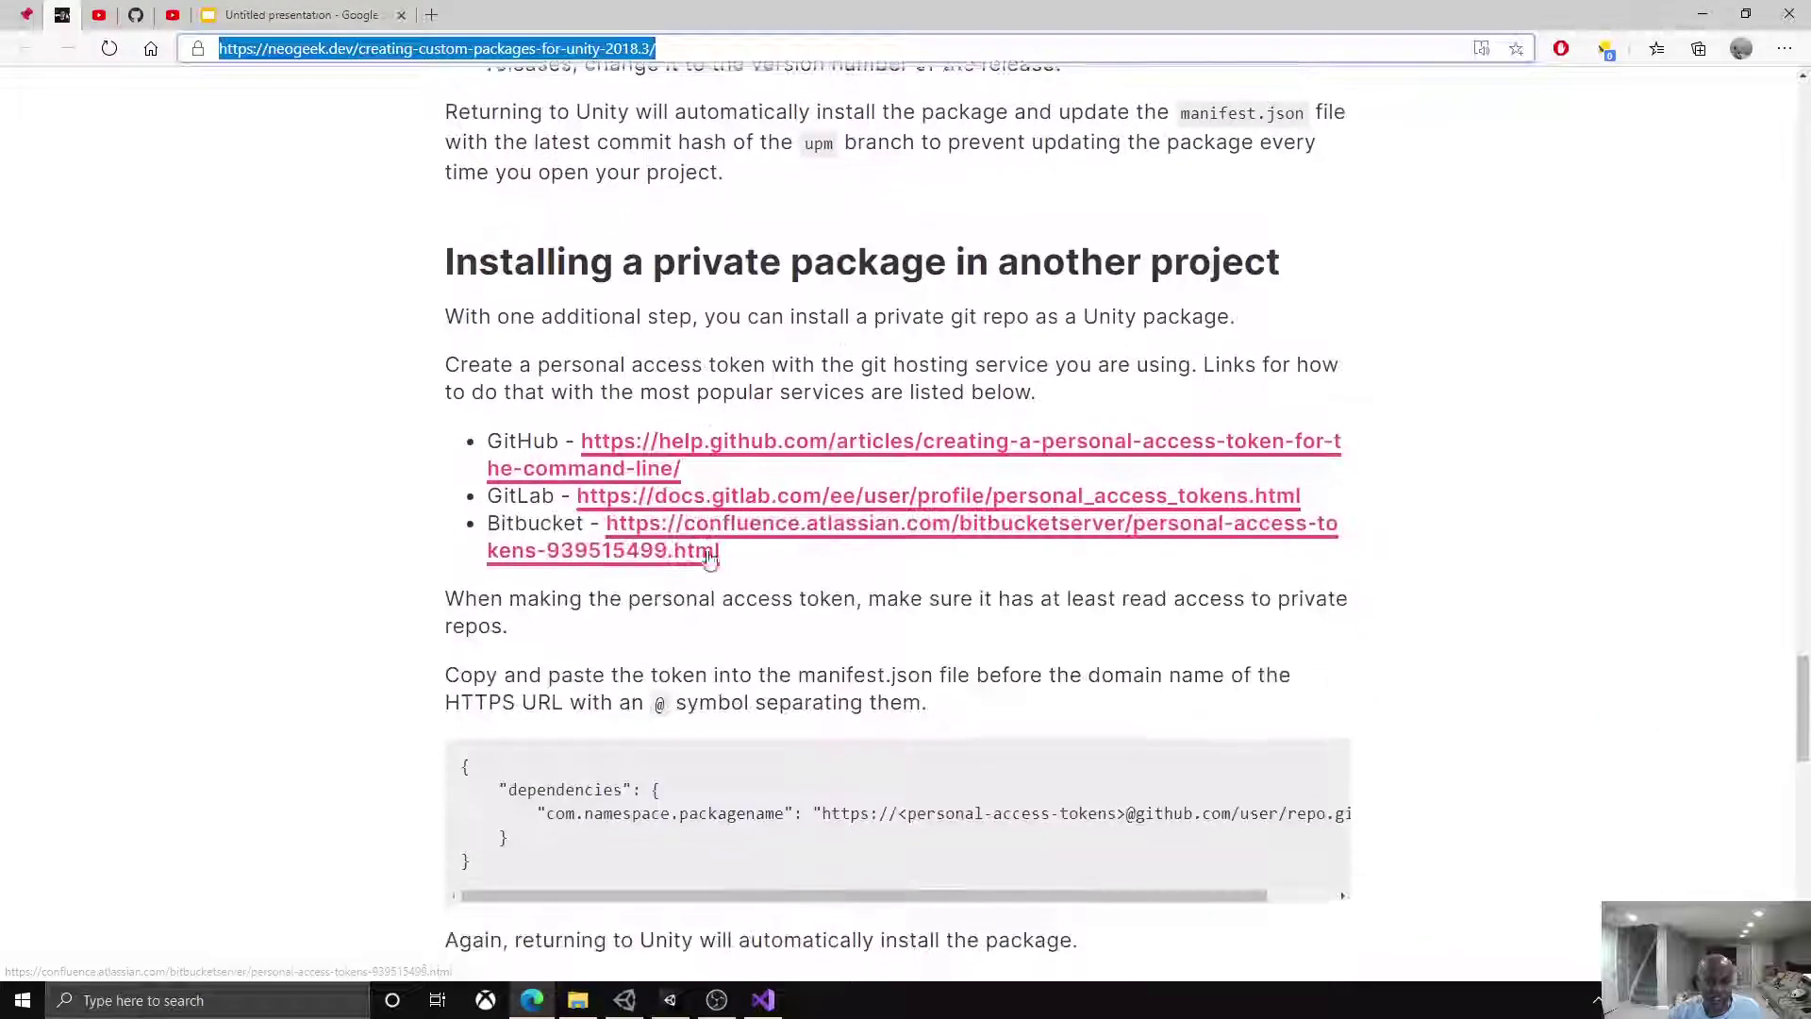
scroll(698, 549, "up", 7)
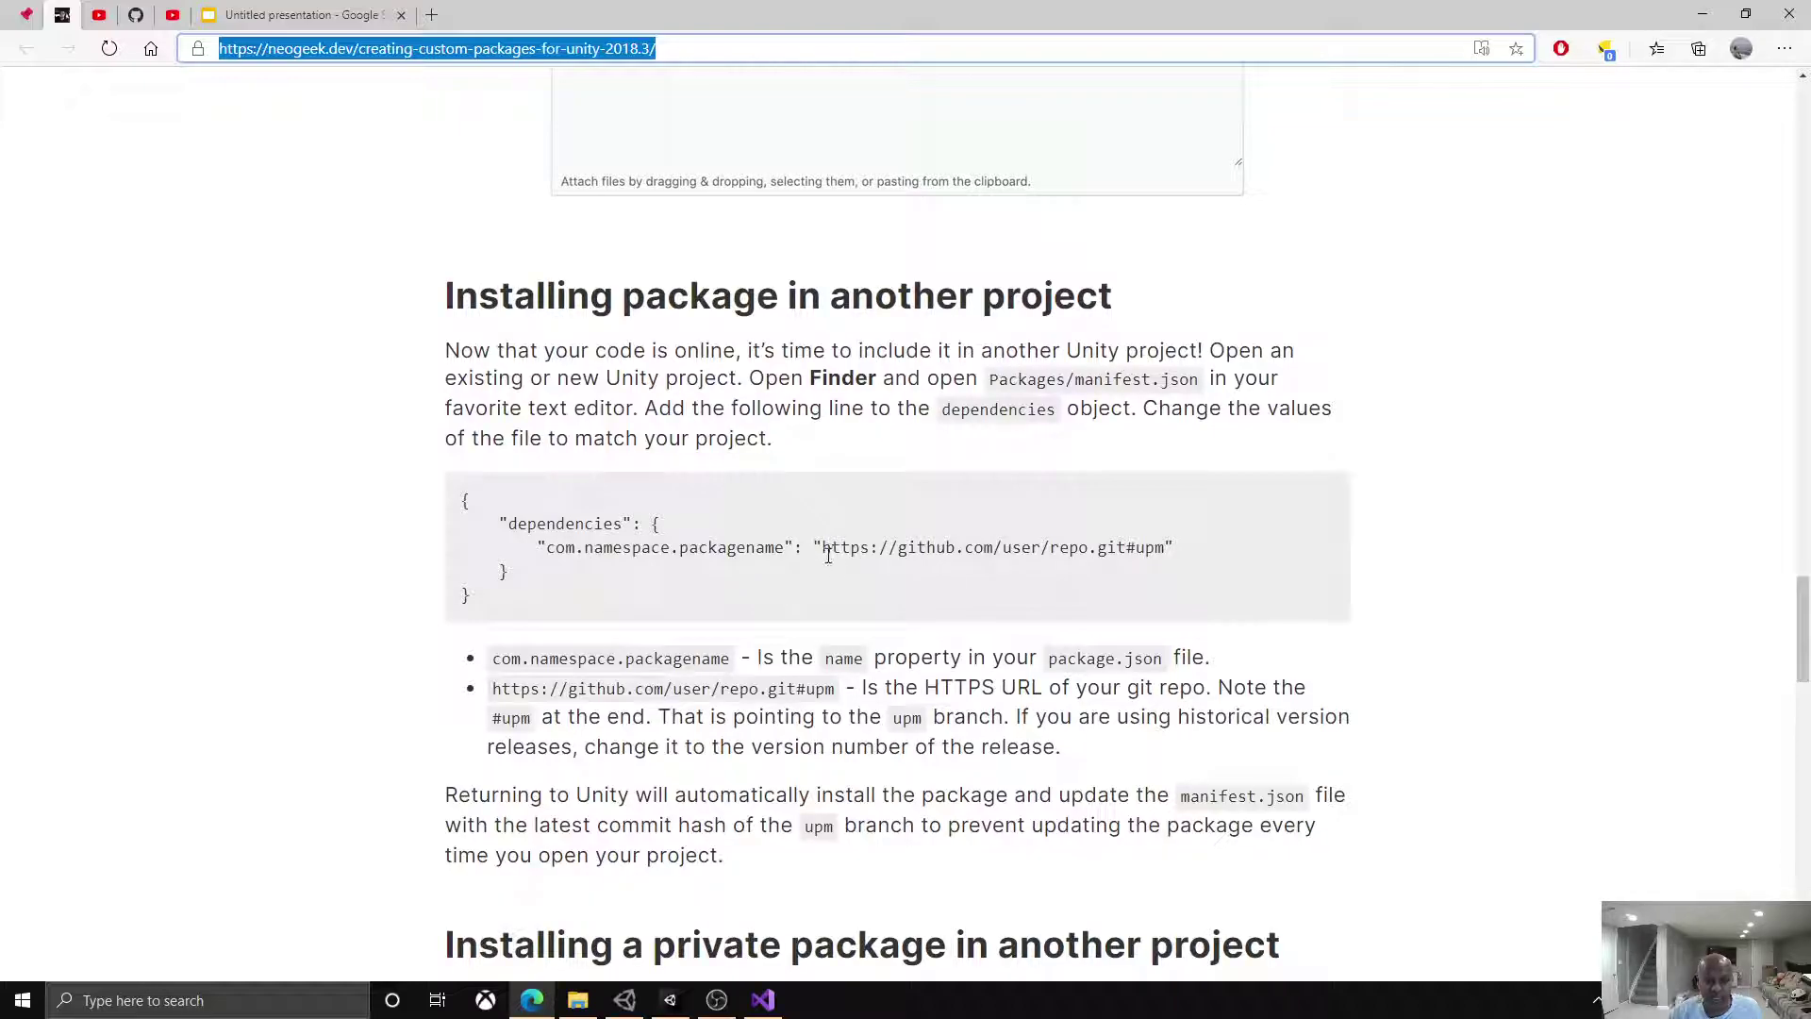
scroll(828, 554, "down", 15)
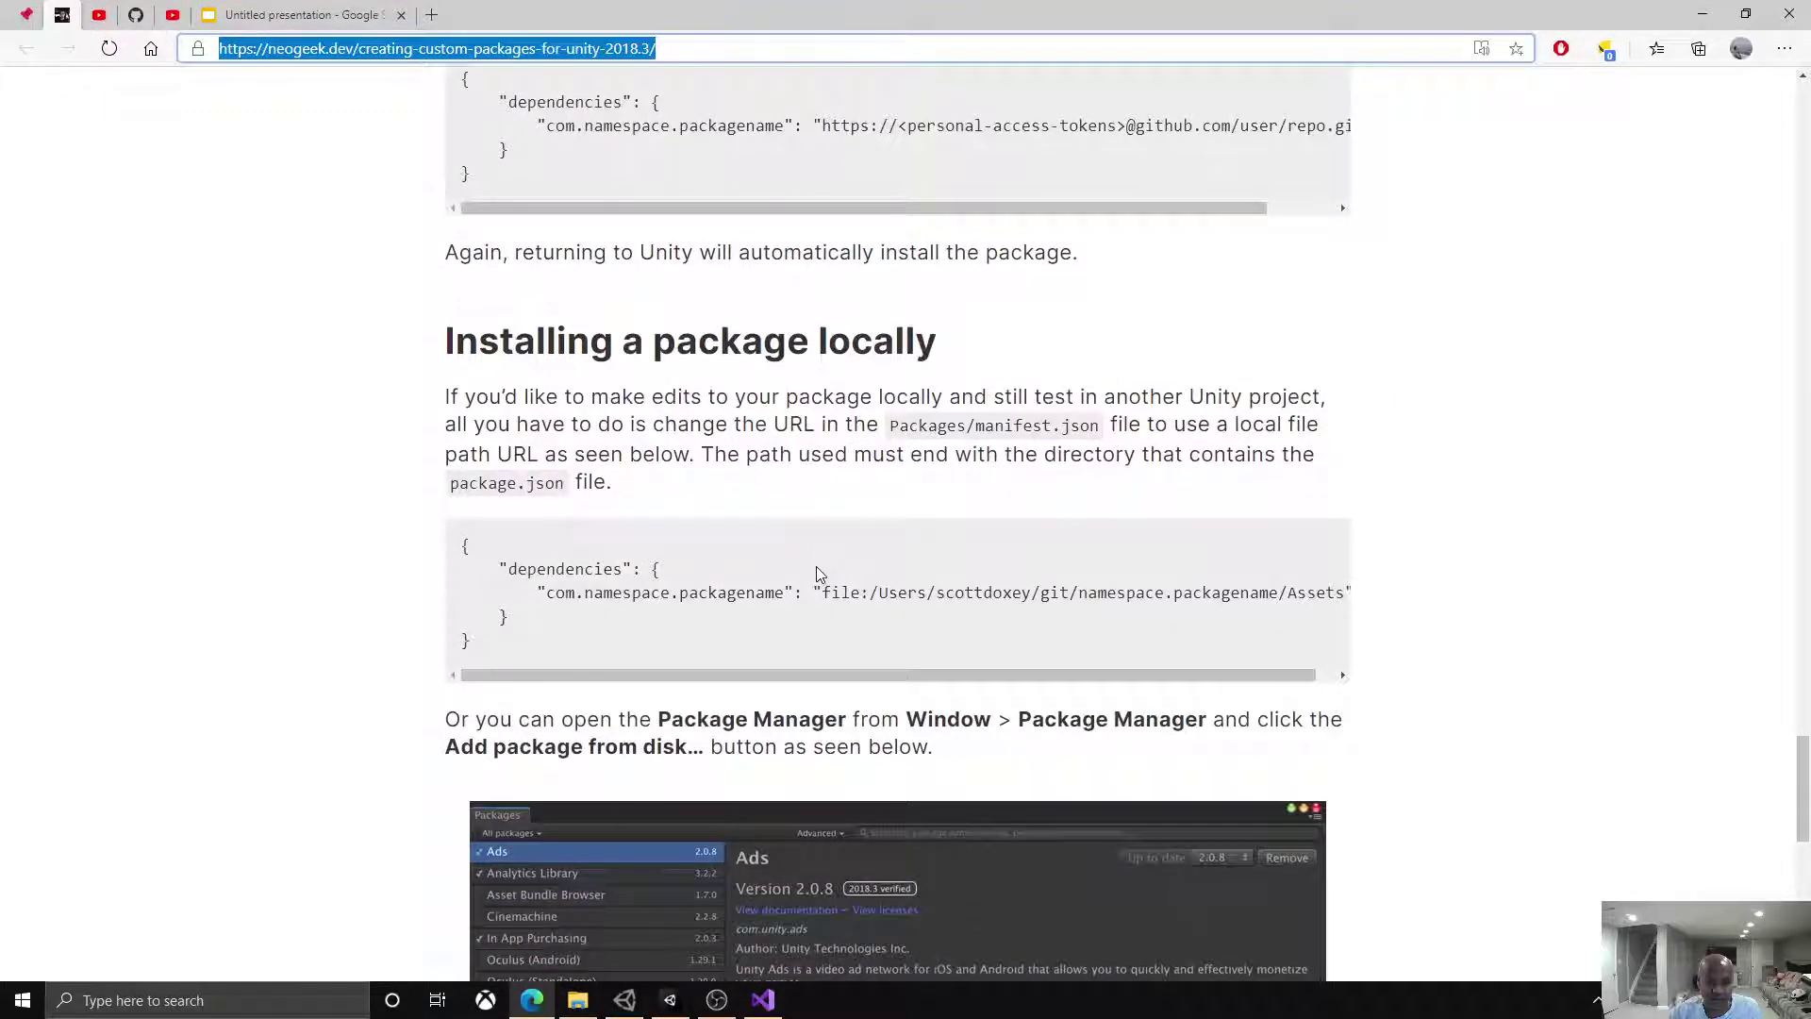
scroll(818, 575, "down", 12)
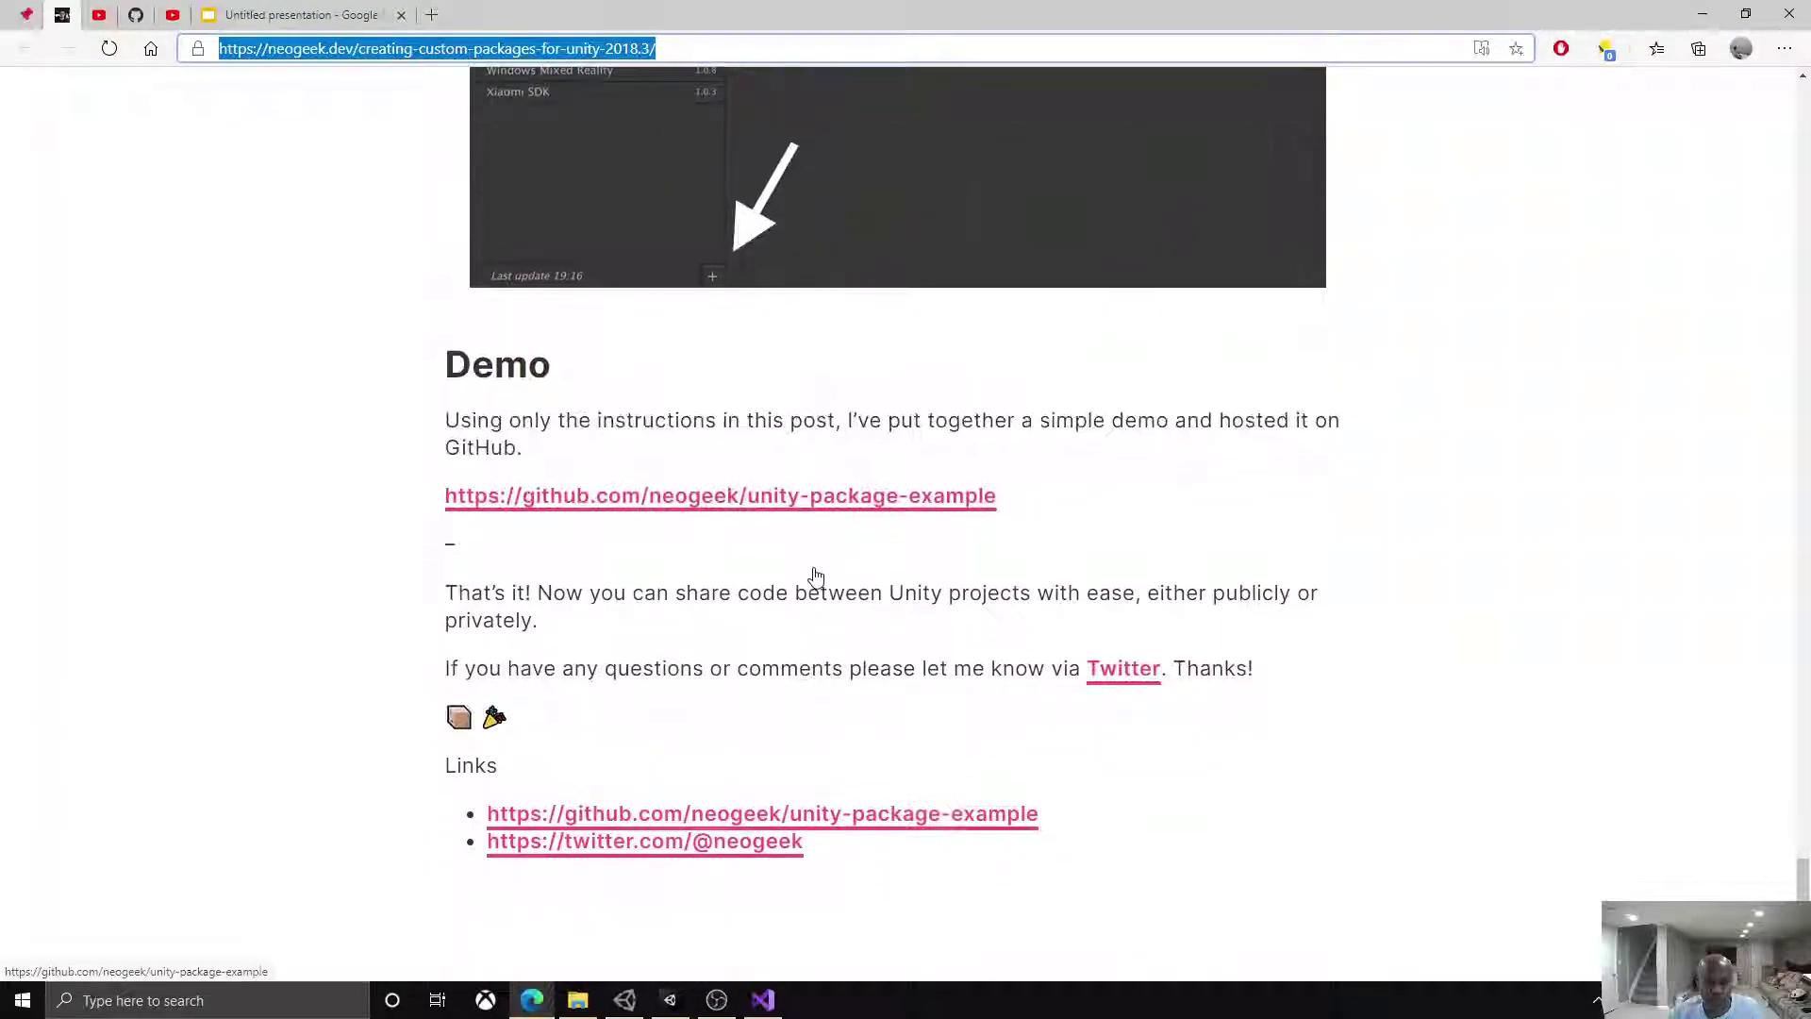
left_click(797, 500)
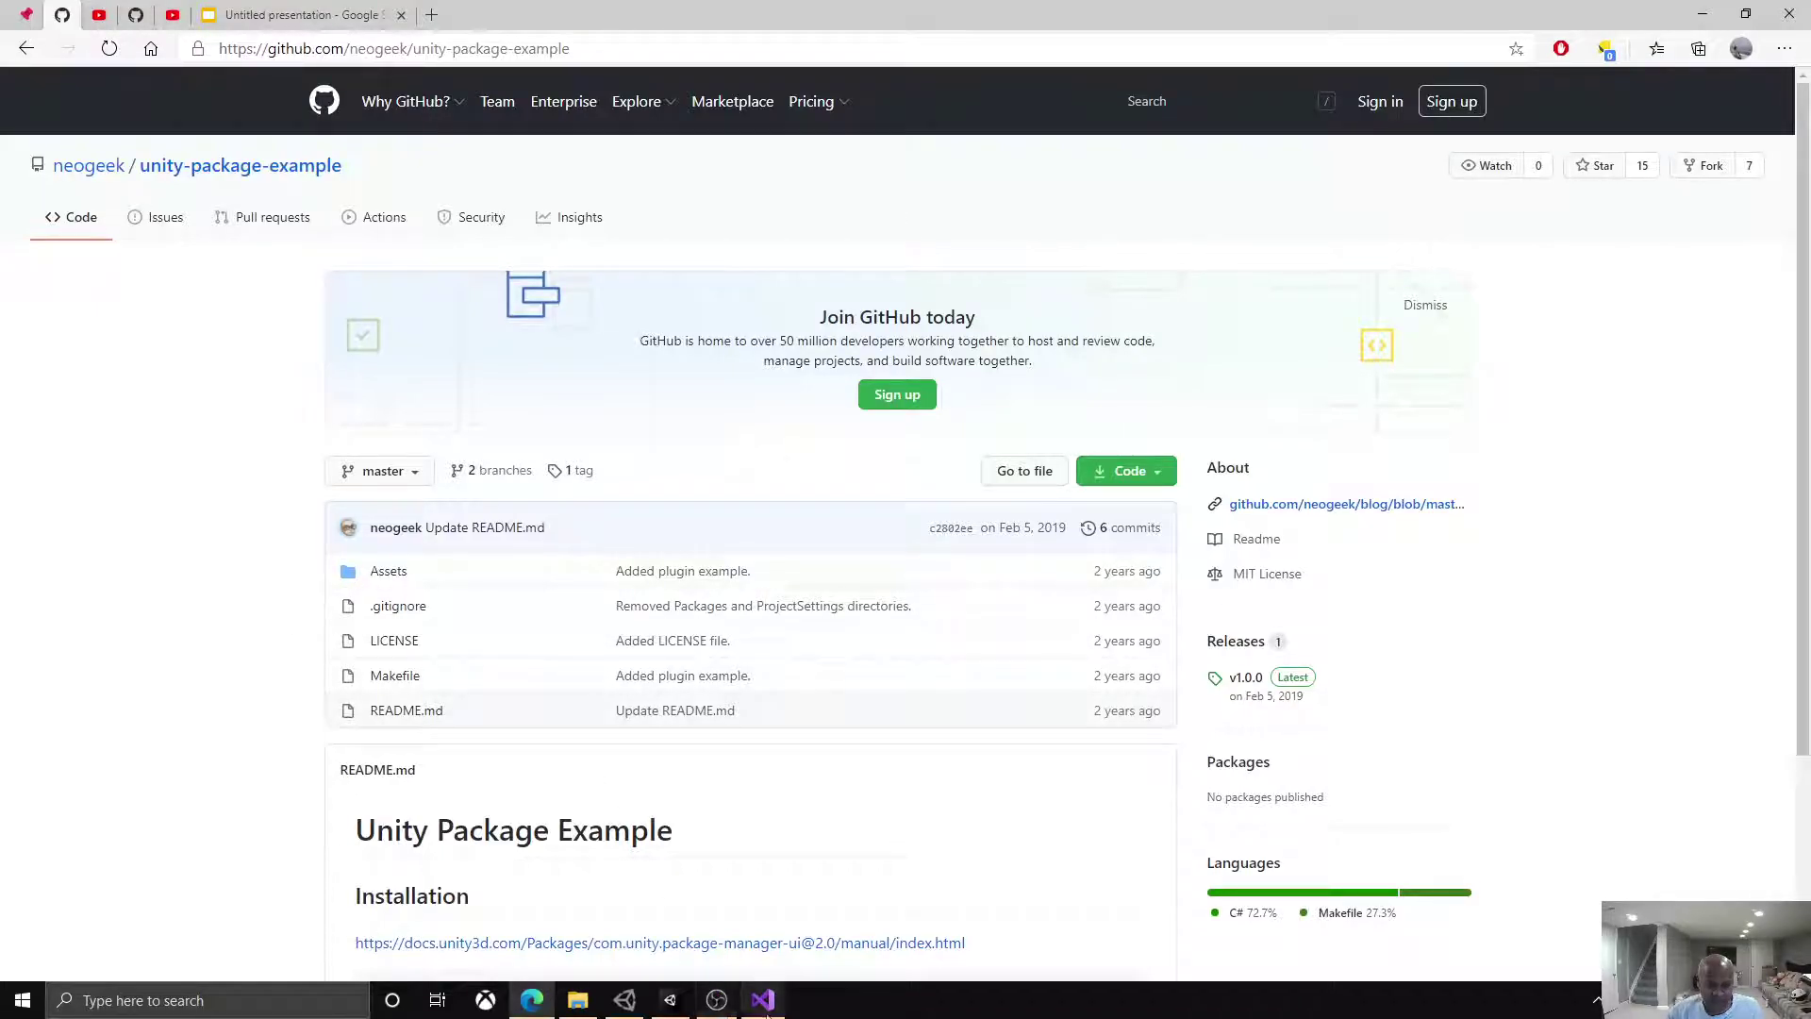
mouse_move(630, 1002)
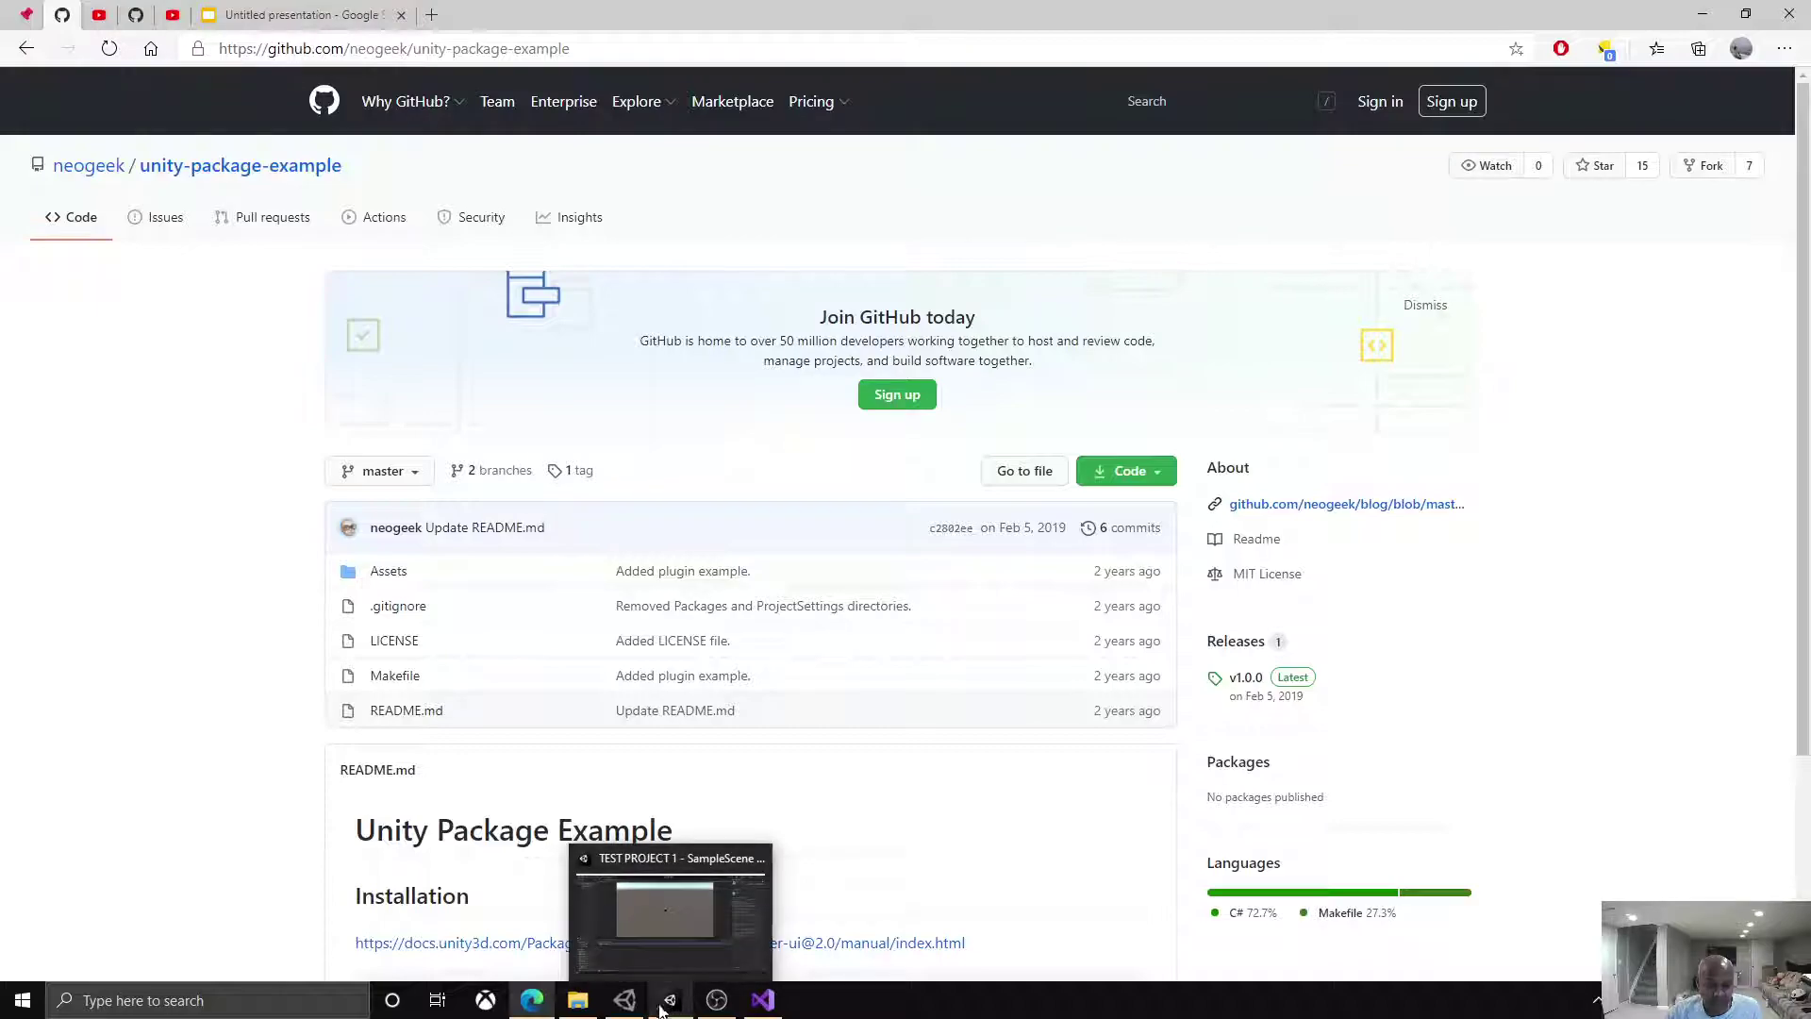
left_click(716, 1000)
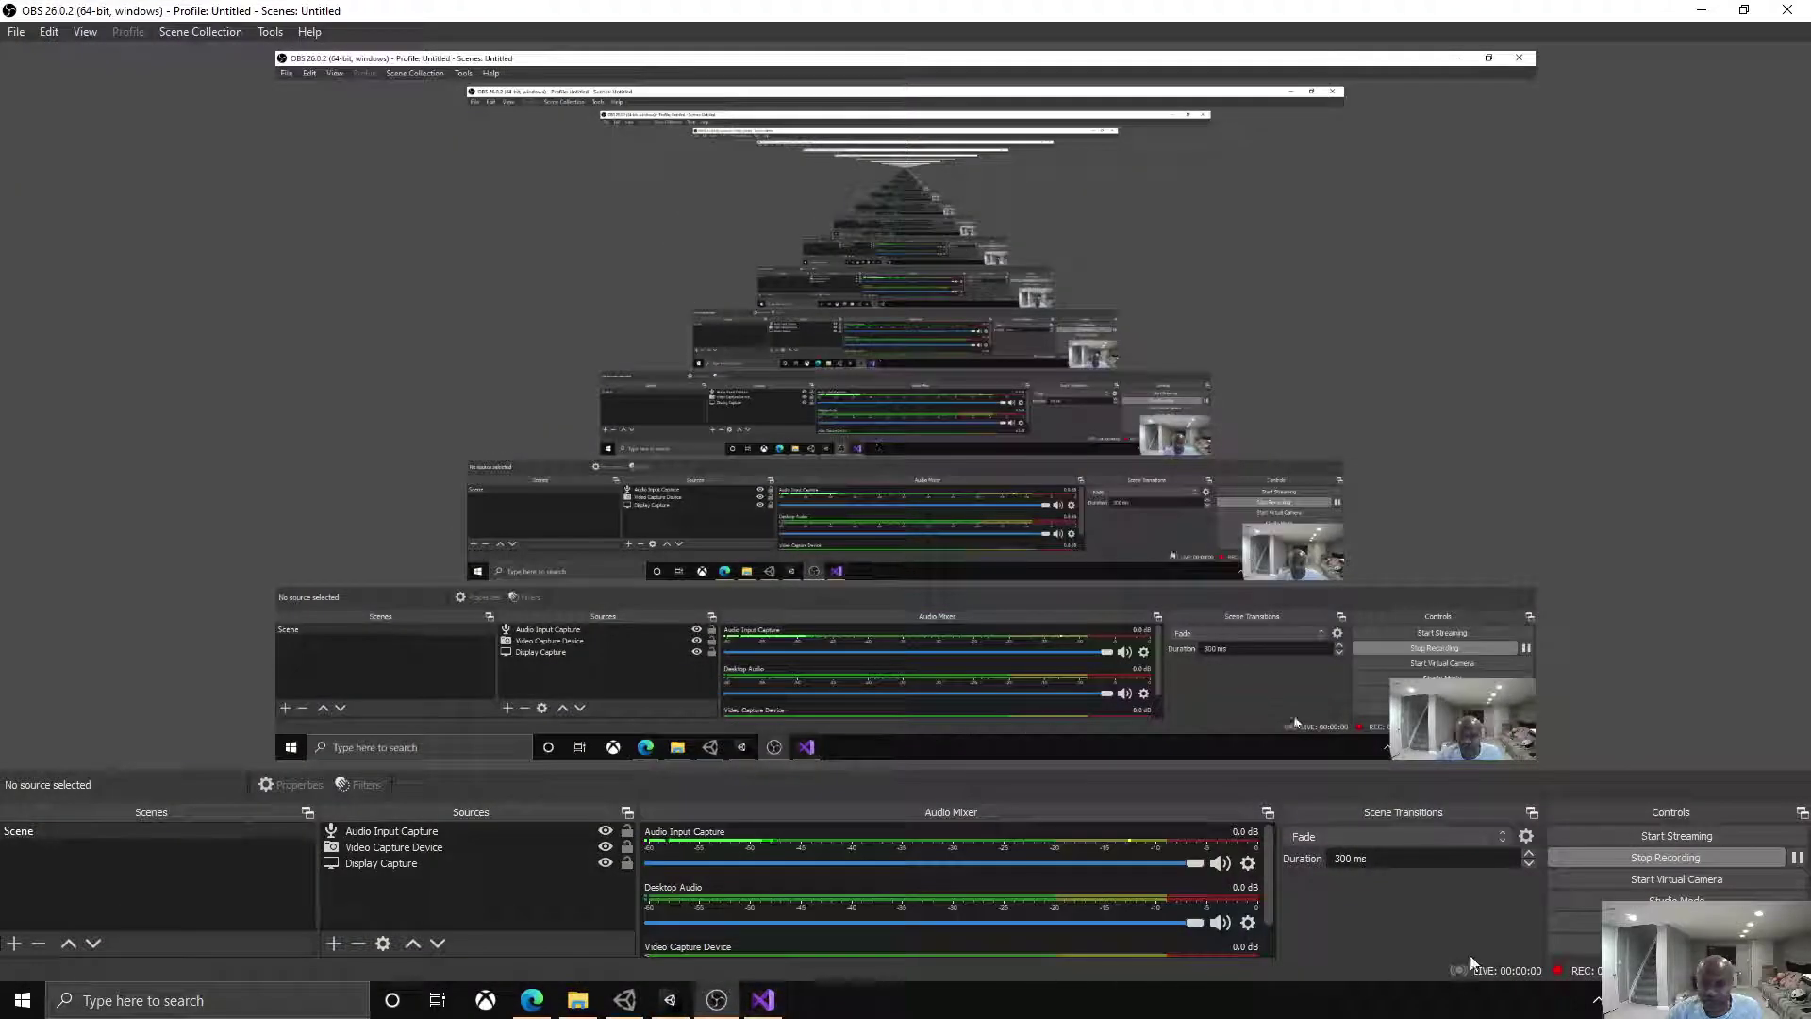